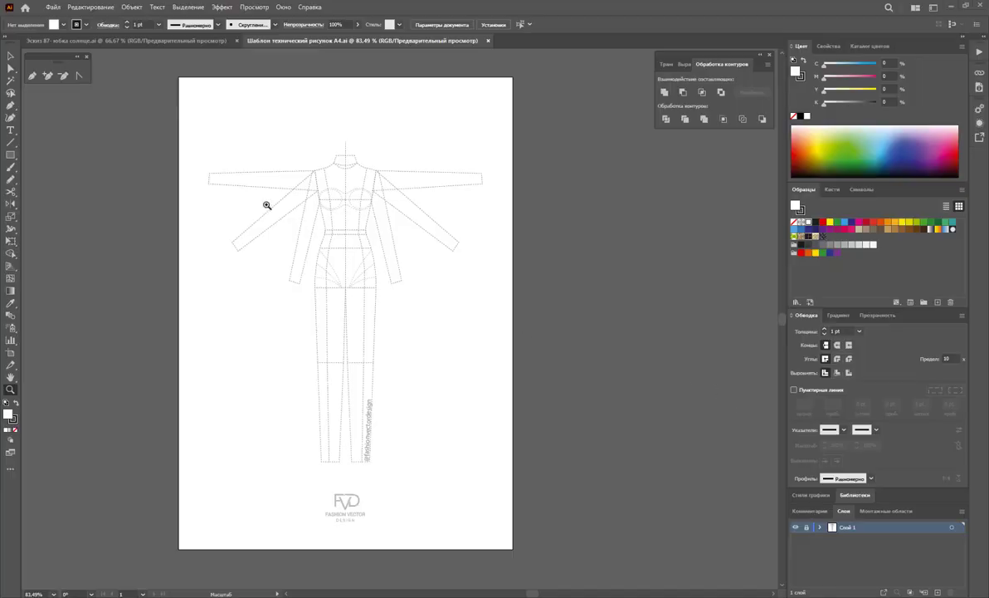
- Unlock the figure layer and delete the right sleeve, left arm, hips and legs
click(11, 79)
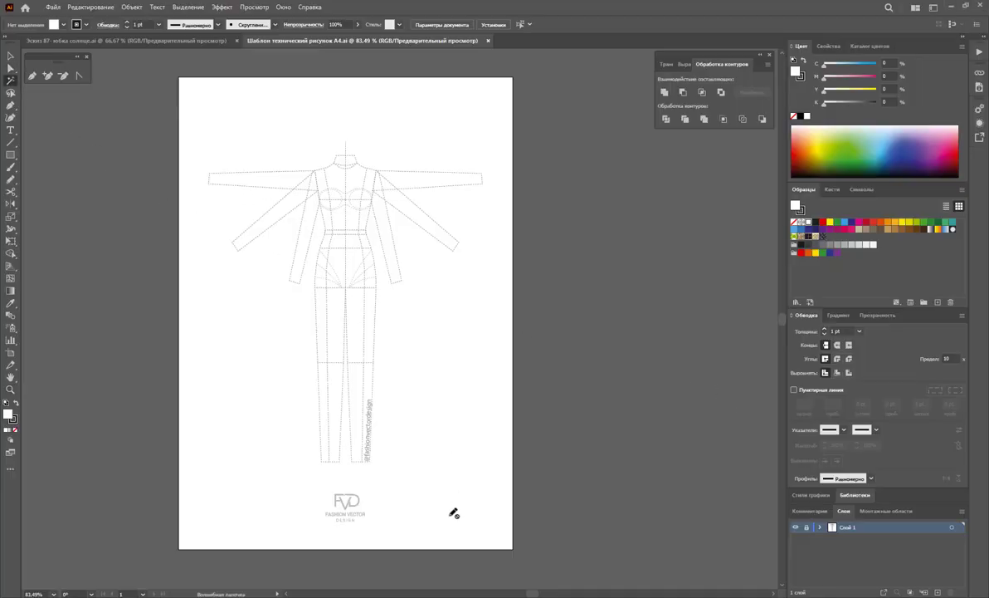
click(808, 528)
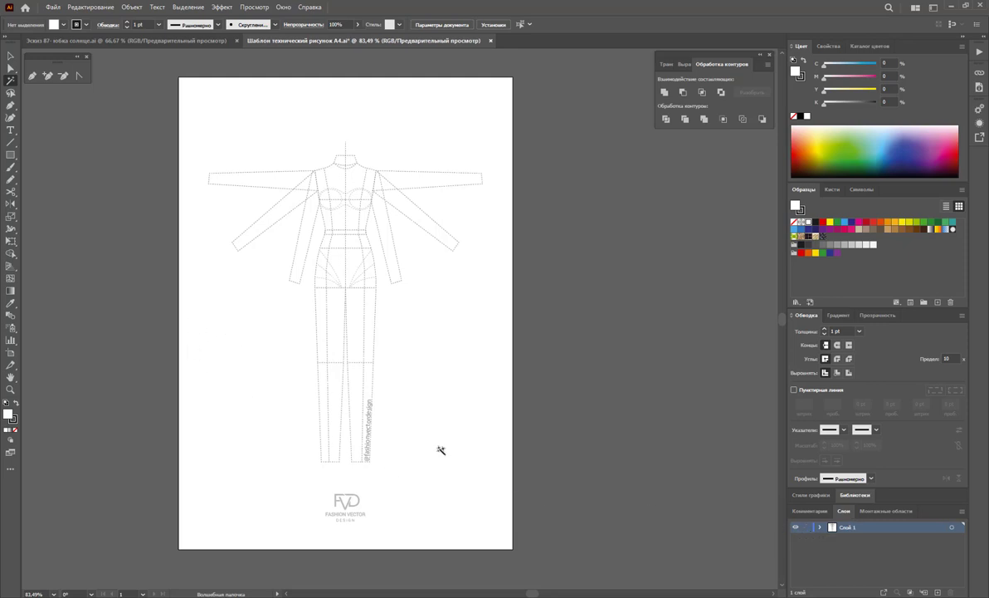
click(11, 67)
drag(452, 116, 396, 292)
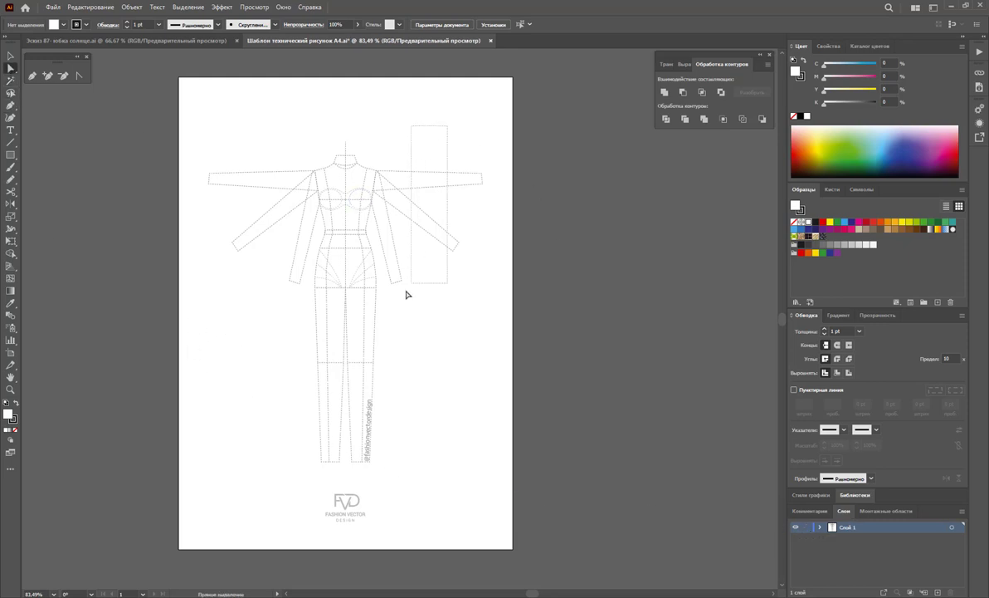
key(Delete)
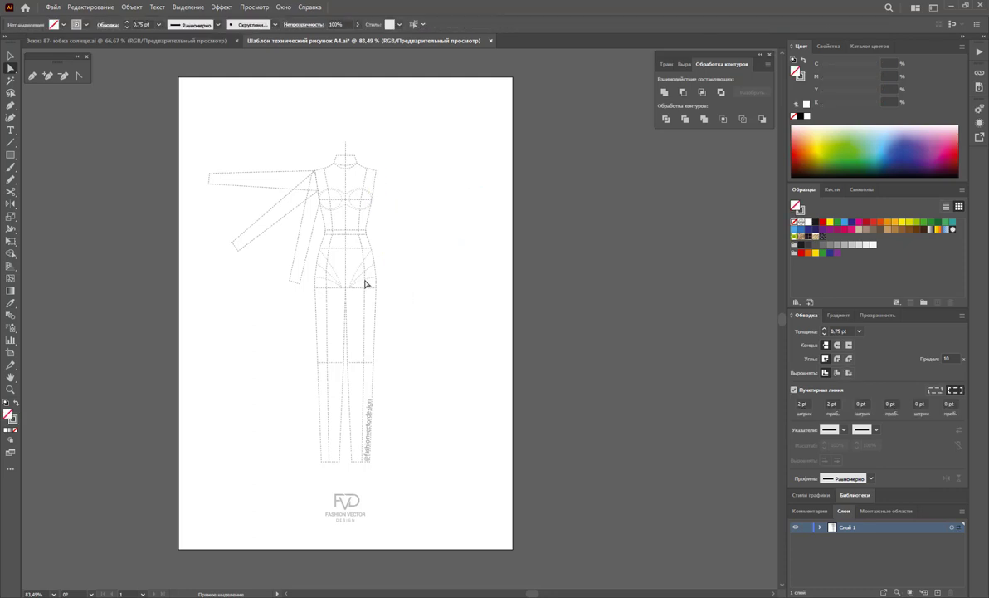
drag(176, 104, 299, 301)
key(Delete)
key(Delete)
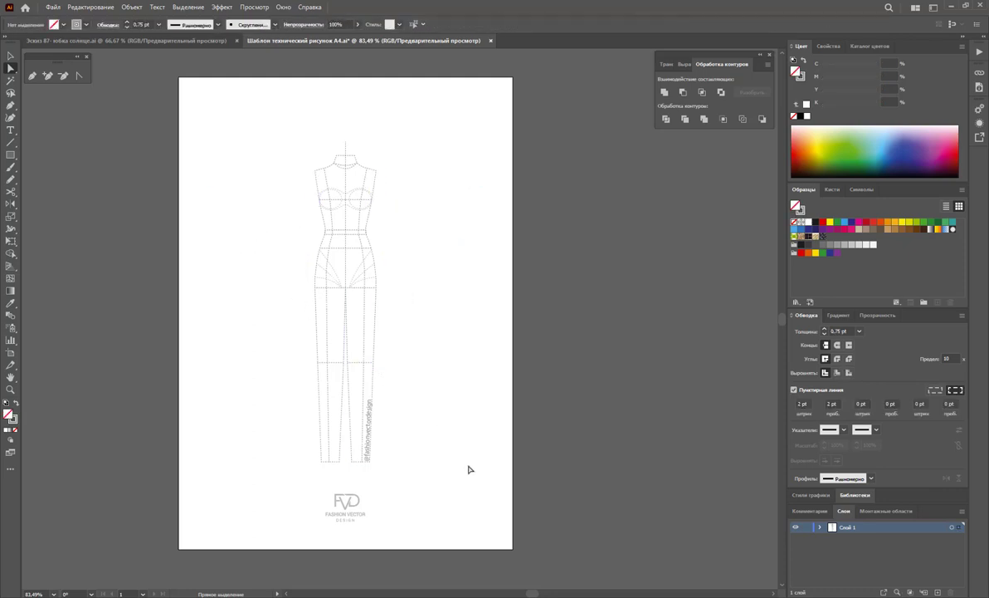
drag(449, 490, 216, 253)
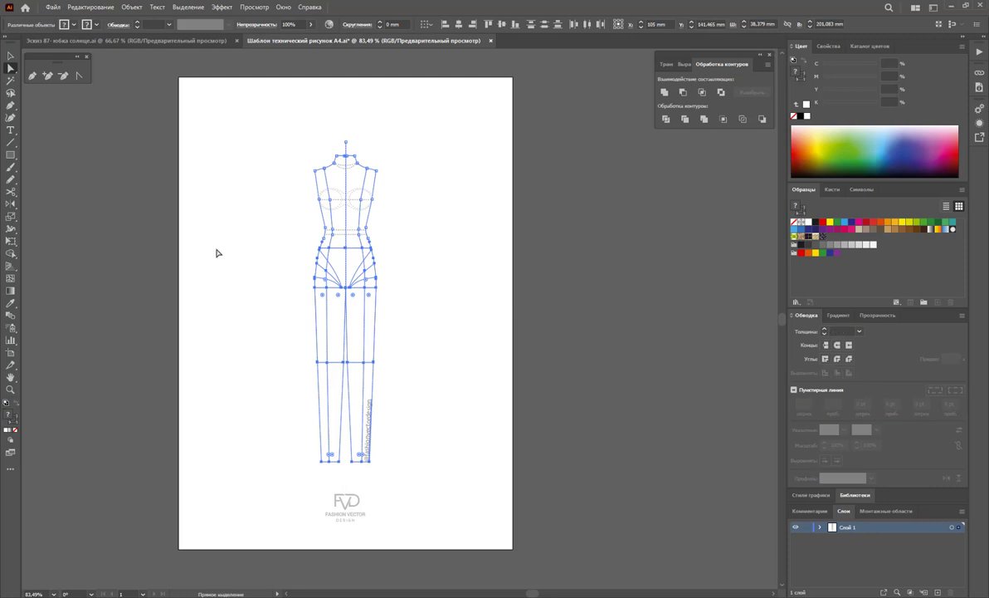
key(Delete)
- Undo the deletions to bring back the full figure with both arms
click(407, 290)
drag(418, 289, 288, 240)
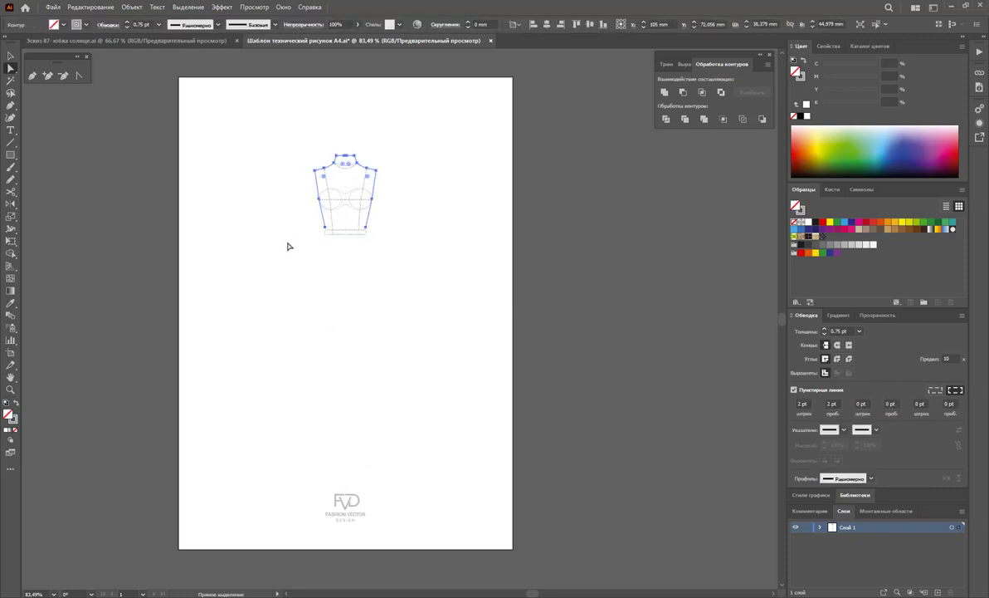
click(372, 286)
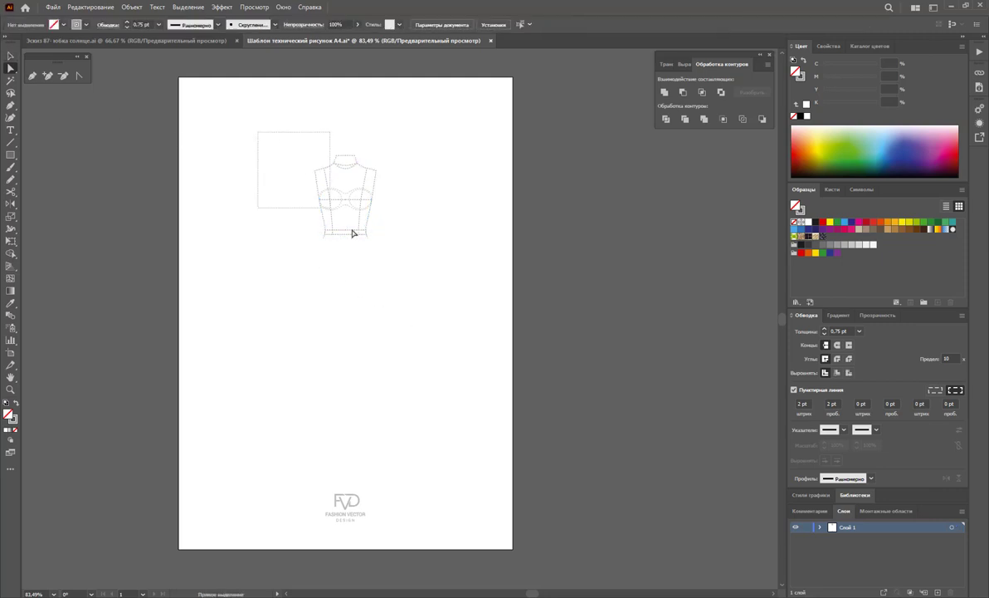
drag(240, 125, 409, 280)
key(ctrl+a)
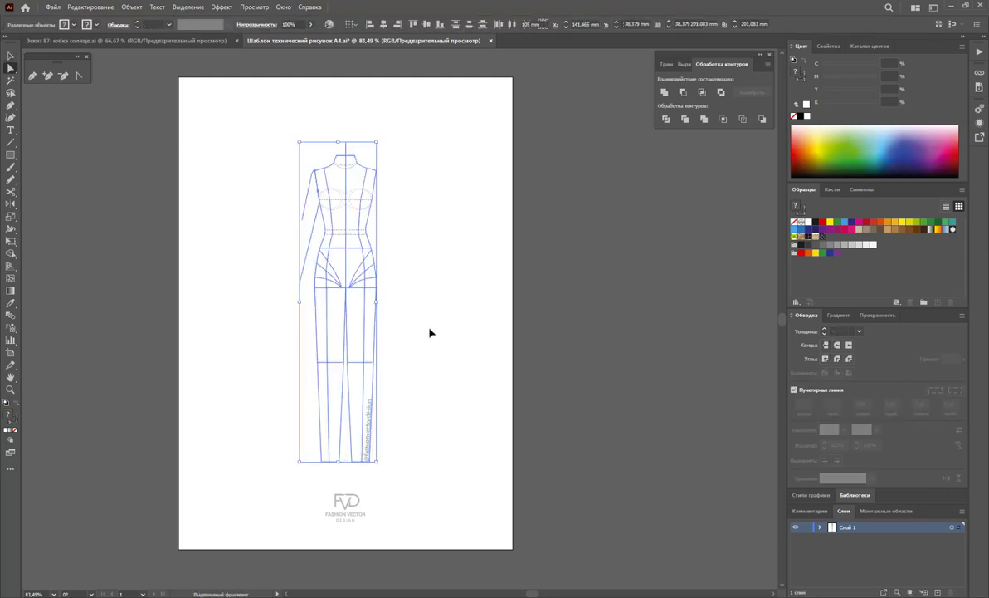
key(ctrl+d)
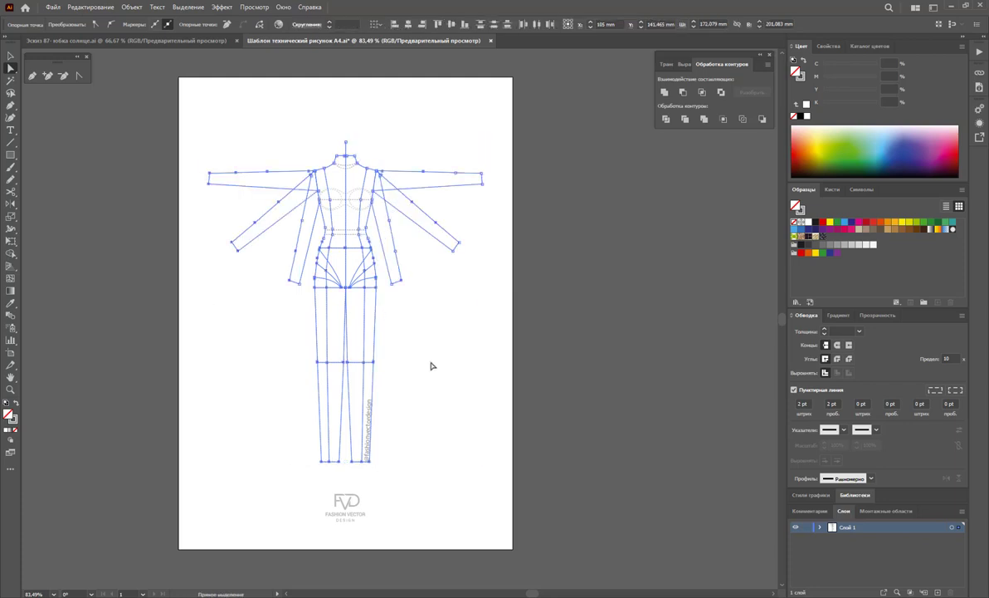
- Delete the left arm, the right arm's horizontal sleeve, and the hips and legs
click(199, 216)
drag(199, 108, 300, 304)
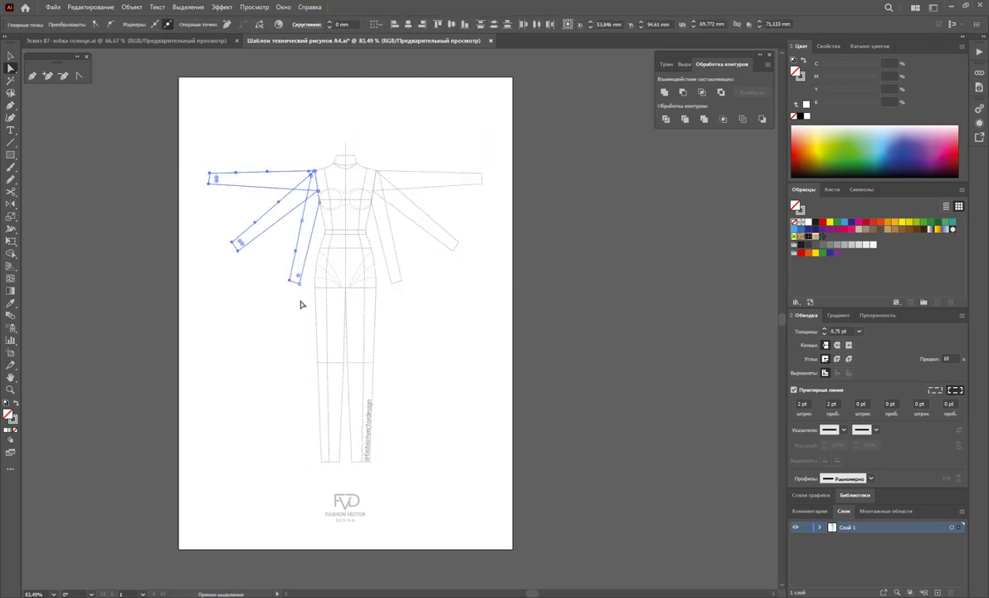
key(Delete)
key(Delete)
mouse_move(473, 303)
mouse_down()
mouse_move(429, 150)
mouse_move(431, 159)
mouse_up()
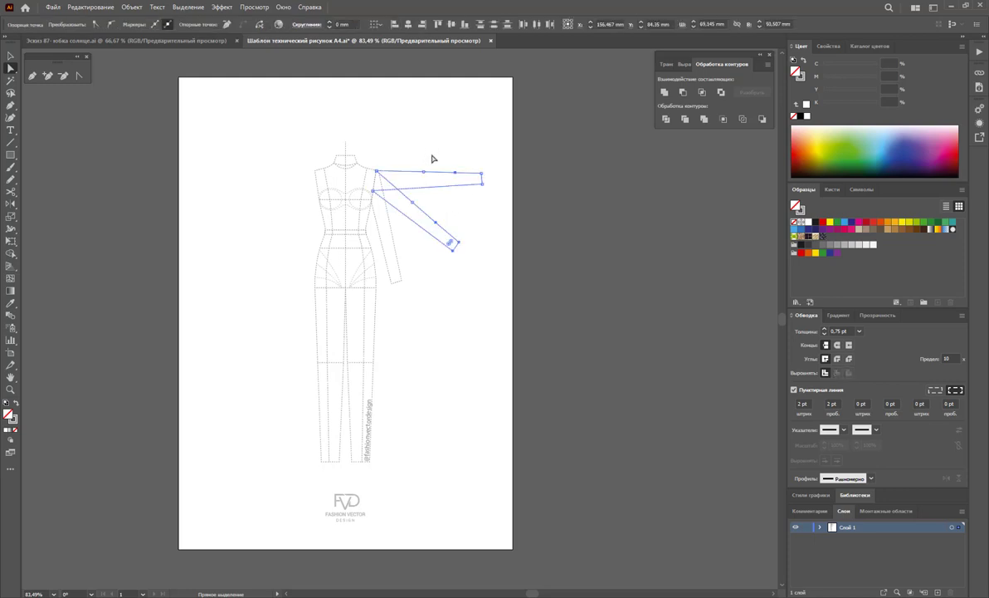
key(Delete)
key(Delete)
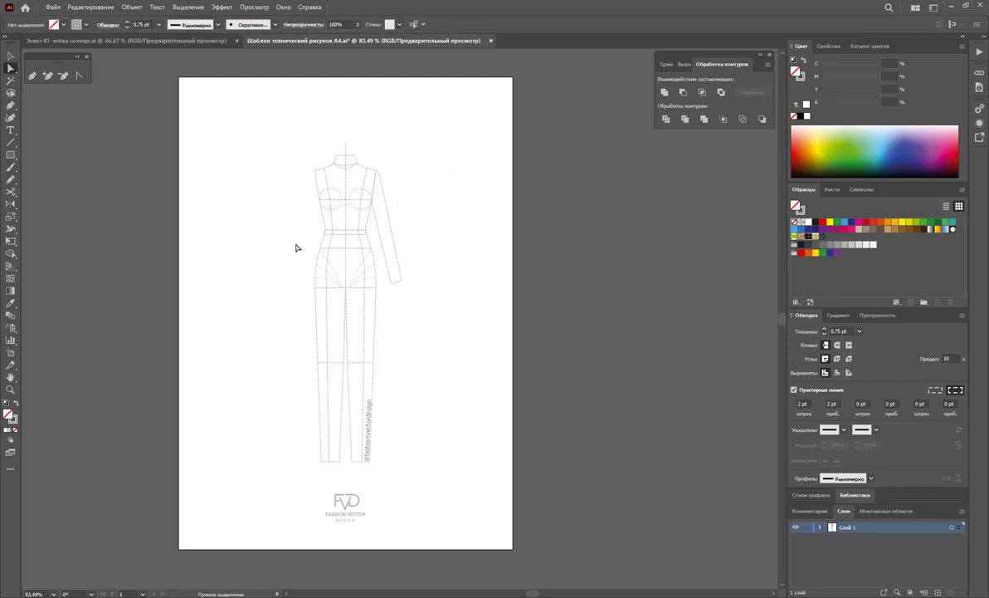
drag(279, 251, 376, 469)
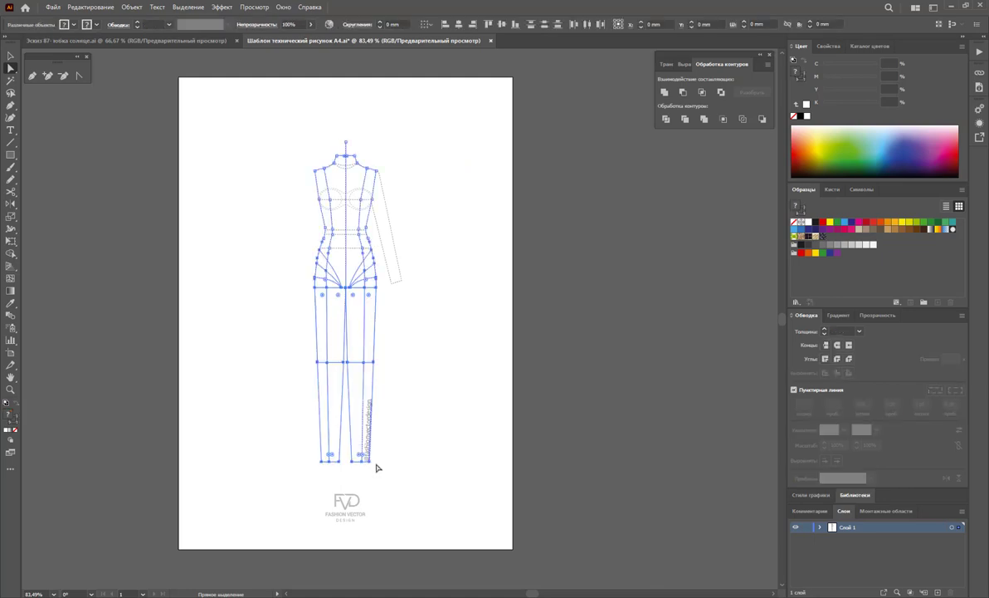
key(Delete)
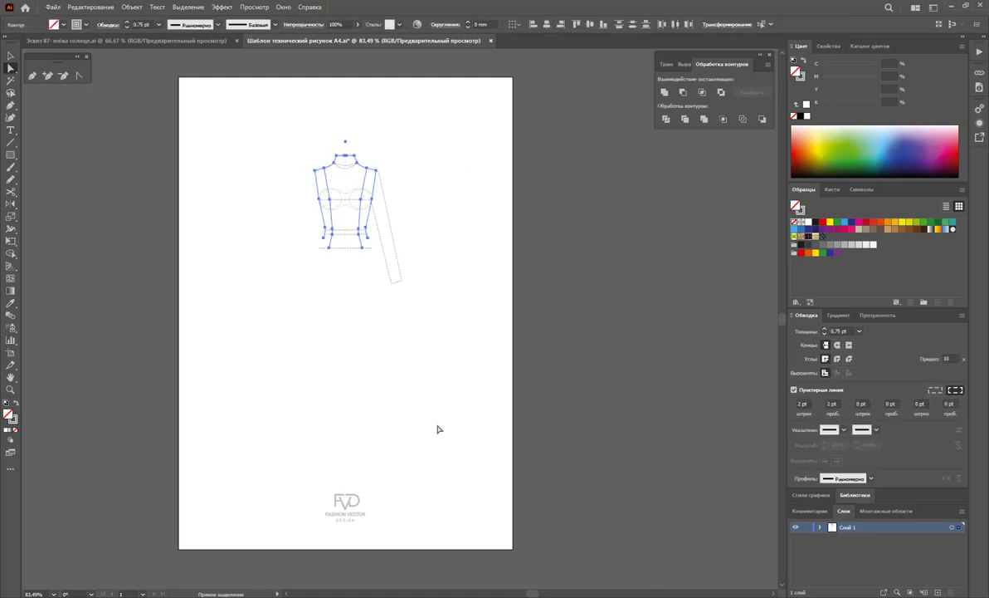
- Remove the extra waist and bottom-edge lines from the torso
click(439, 429)
drag(352, 253, 288, 222)
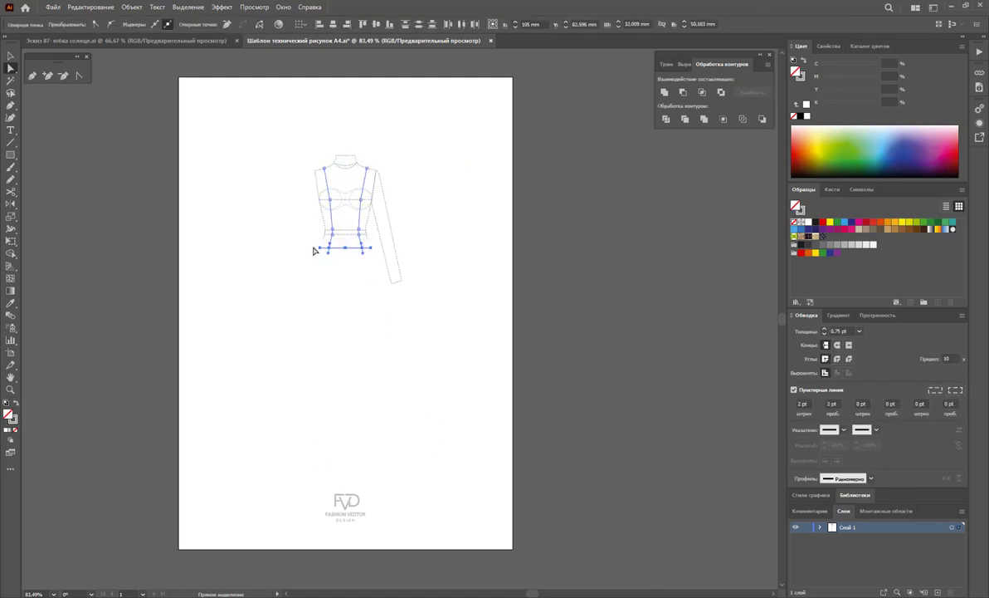
key(Delete)
key(Delete)
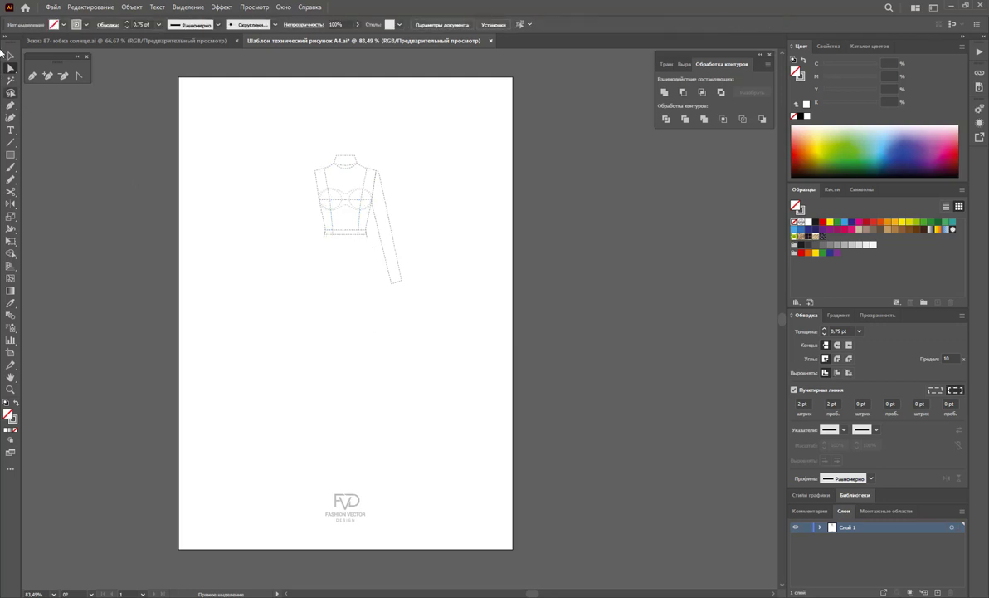
- Move the dangling lower-left anchor point back onto the torso outline
click(13, 56)
key(a)
click(322, 239)
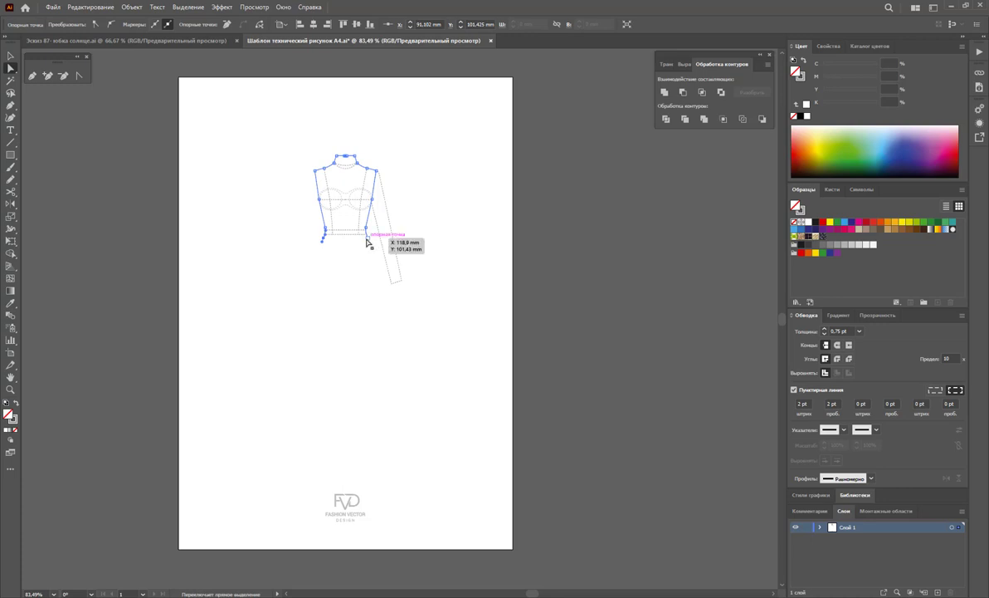
drag(396, 239, 341, 217)
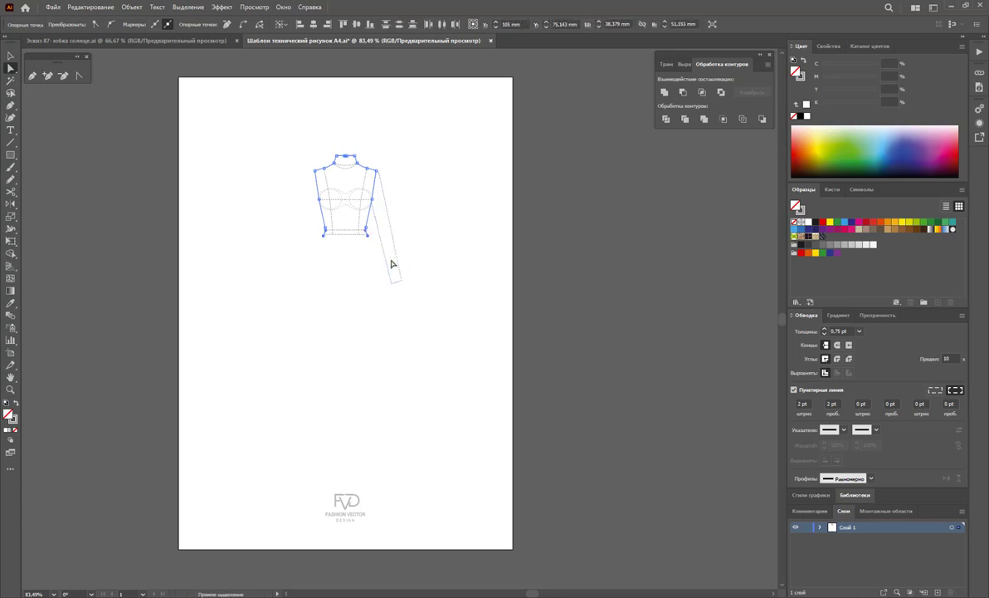
click(366, 293)
- Select the FVD logo at the bottom of the page for removal
drag(289, 137, 417, 327)
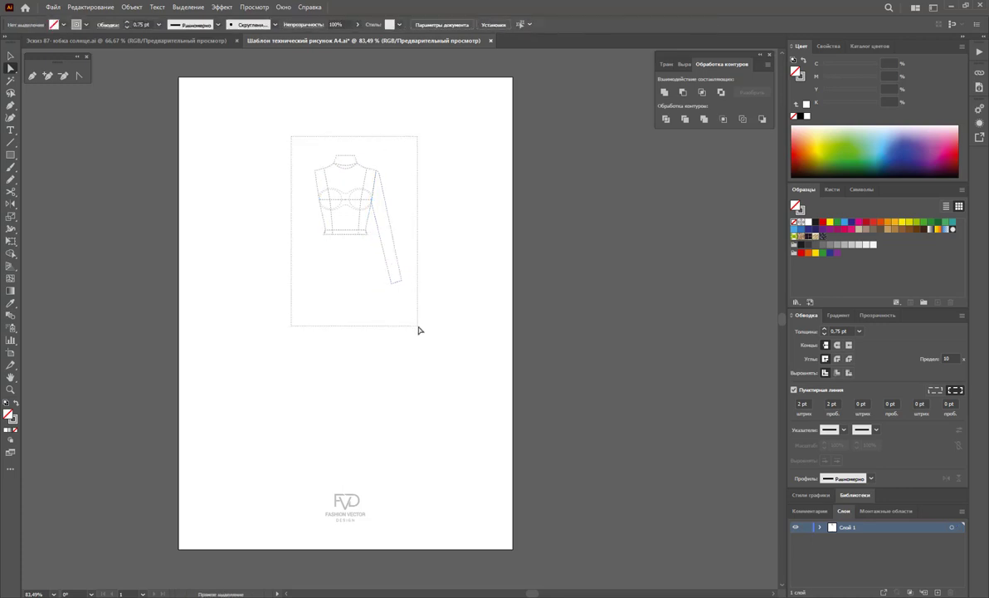
click(347, 110)
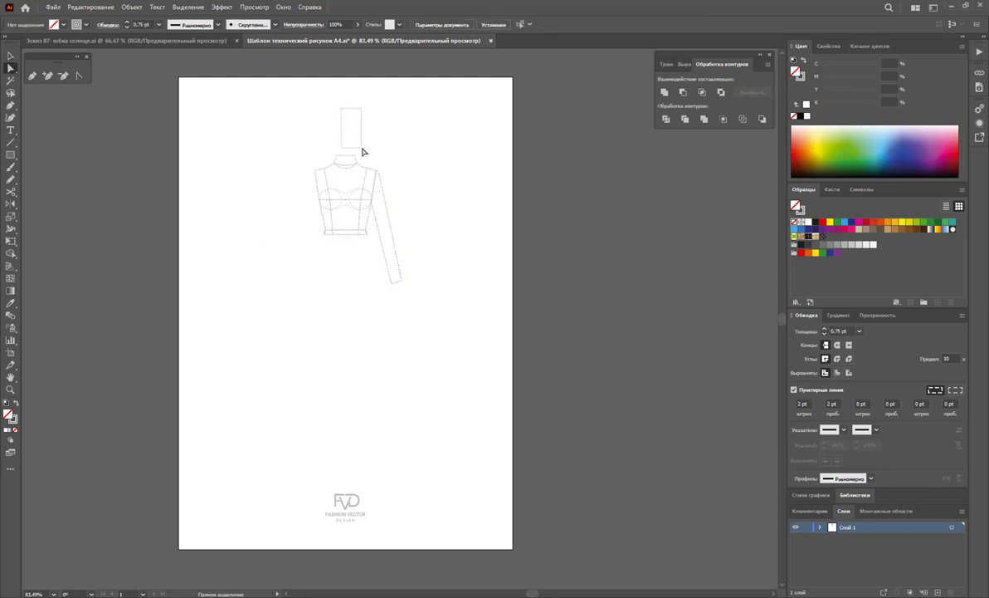
click(11, 55)
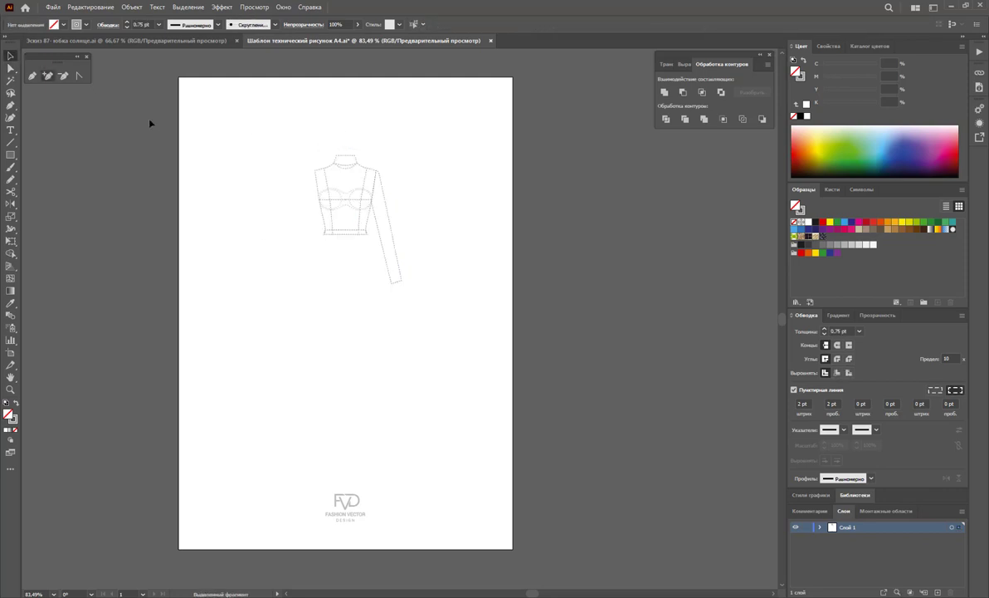
drag(270, 129, 391, 295)
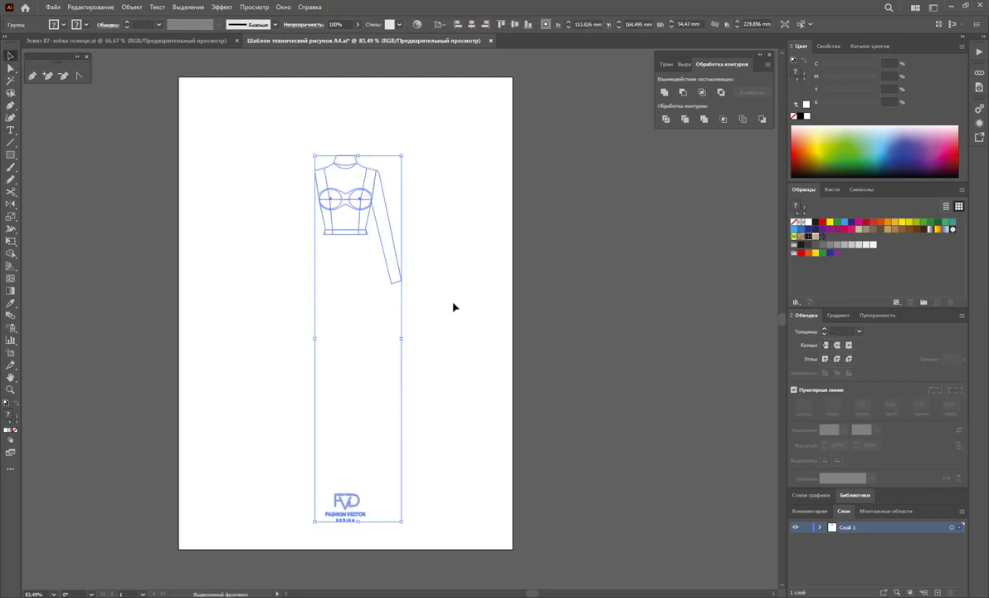
click(423, 286)
click(11, 67)
drag(388, 532, 284, 469)
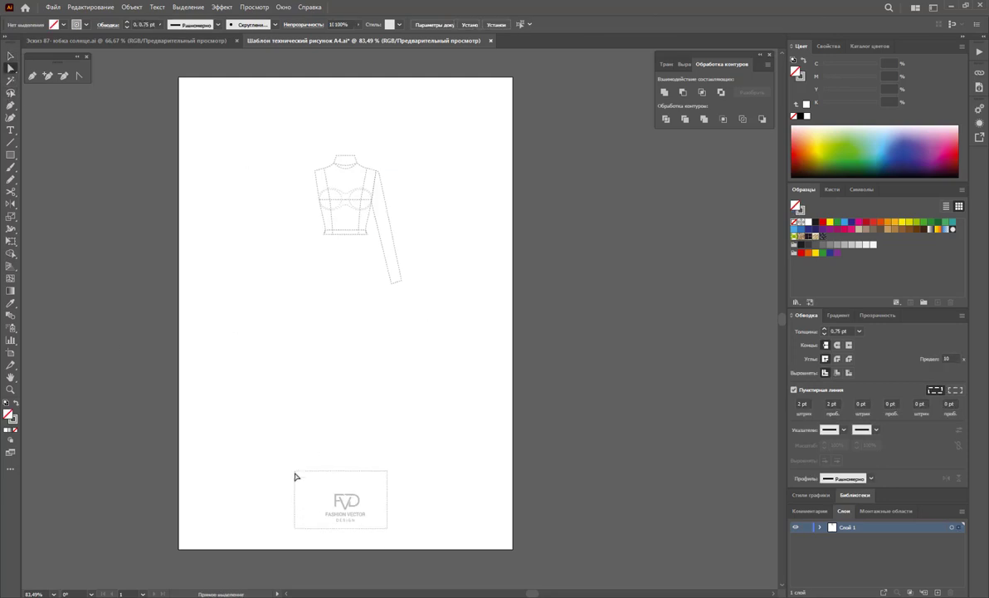
- Move the whole sketch to the top-left corner of the page
click(11, 56)
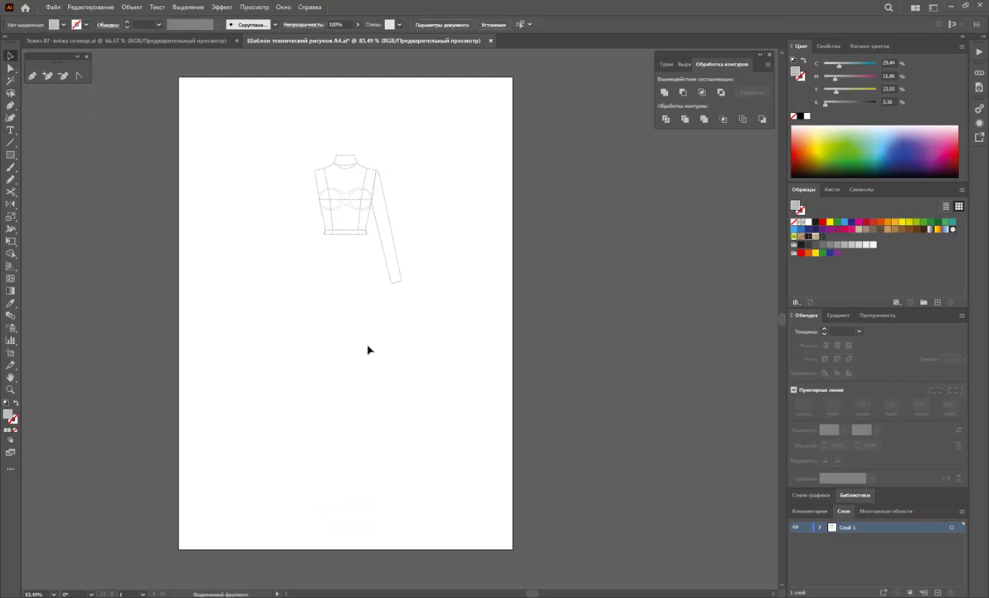
drag(258, 137, 435, 291)
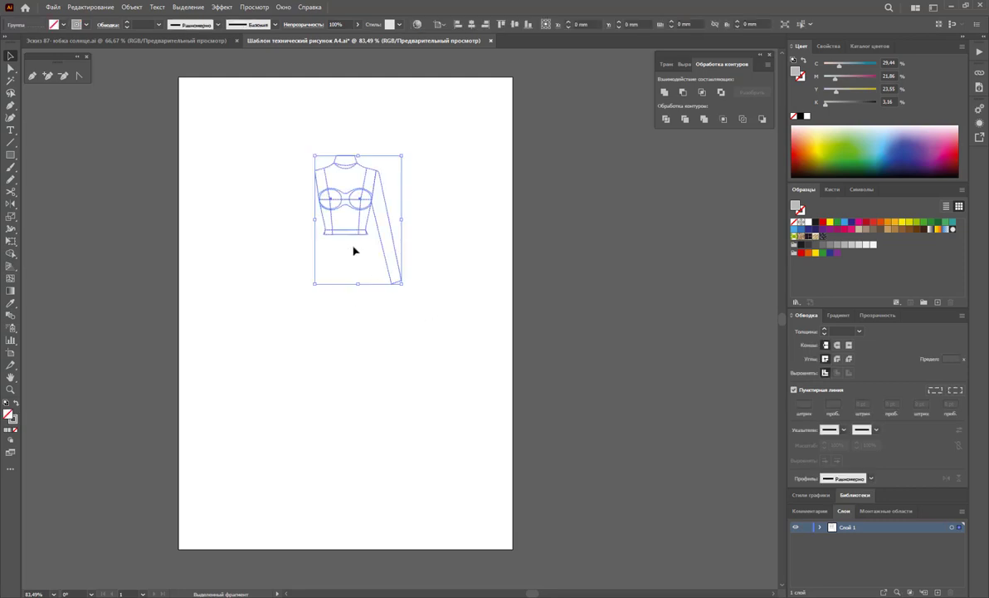
mouse_move(341, 202)
mouse_down()
mouse_move(258, 146)
mouse_move(240, 160)
mouse_up()
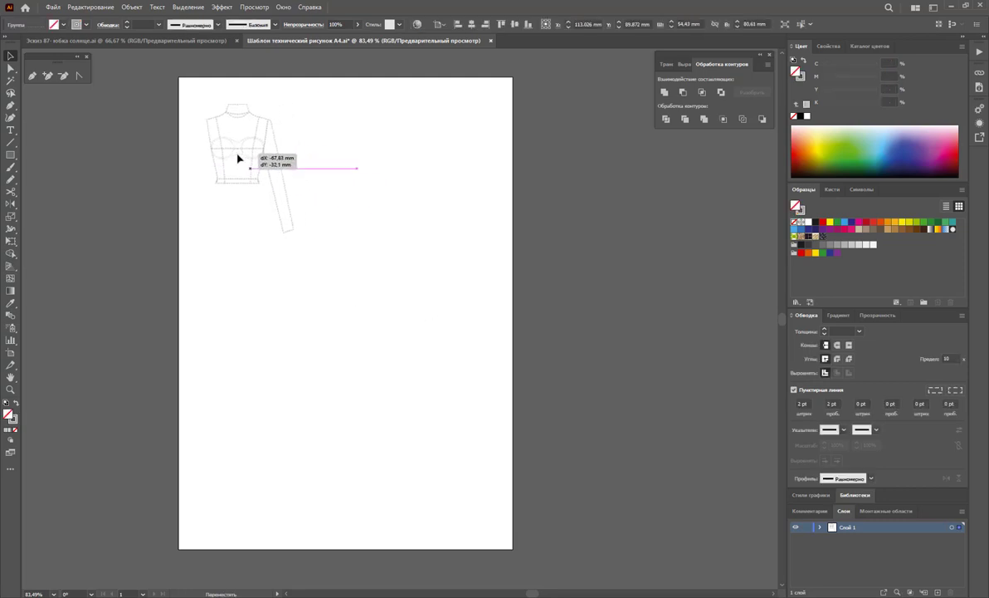
click(57, 373)
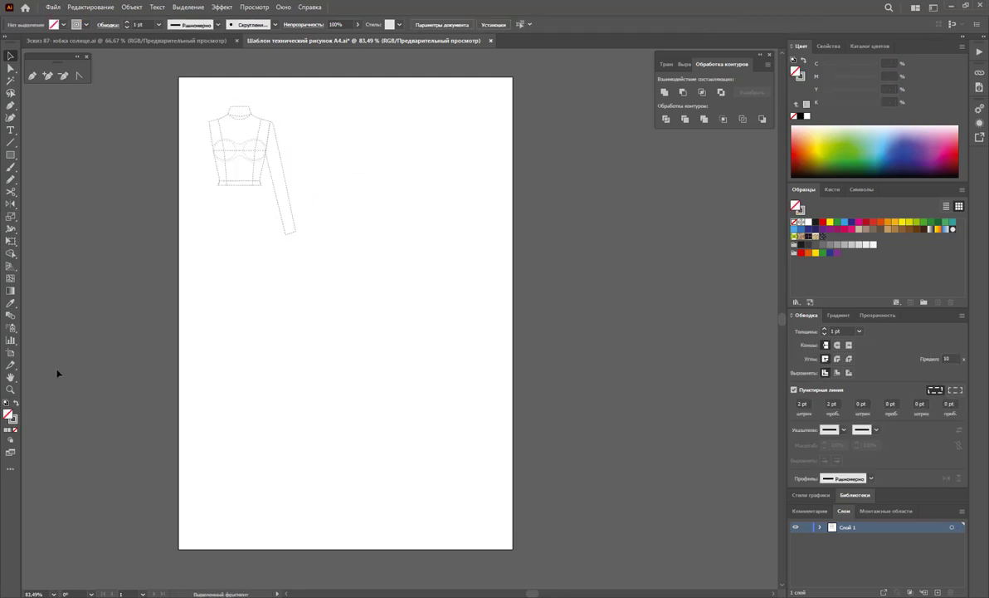
- Zoom in on the sketch and trace a trial curved path along the neckline
click(11, 390)
drag(249, 167, 399, 237)
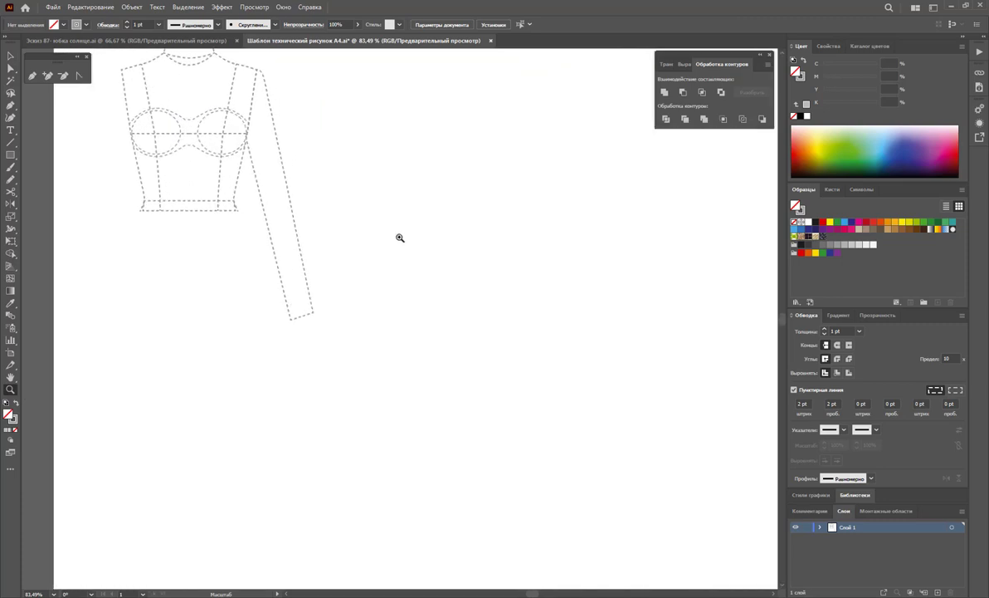
drag(210, 249, 247, 267)
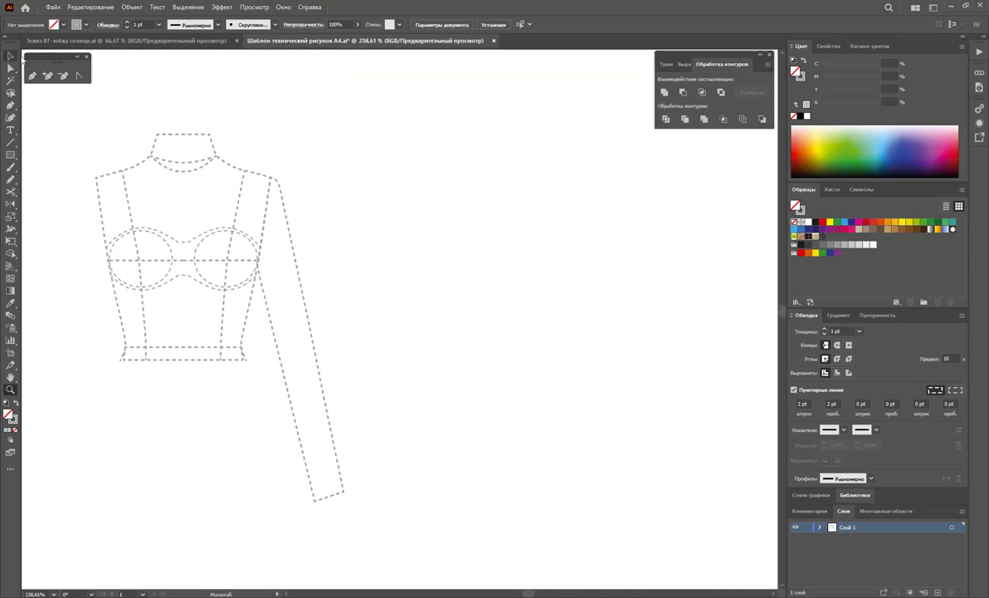
click(33, 75)
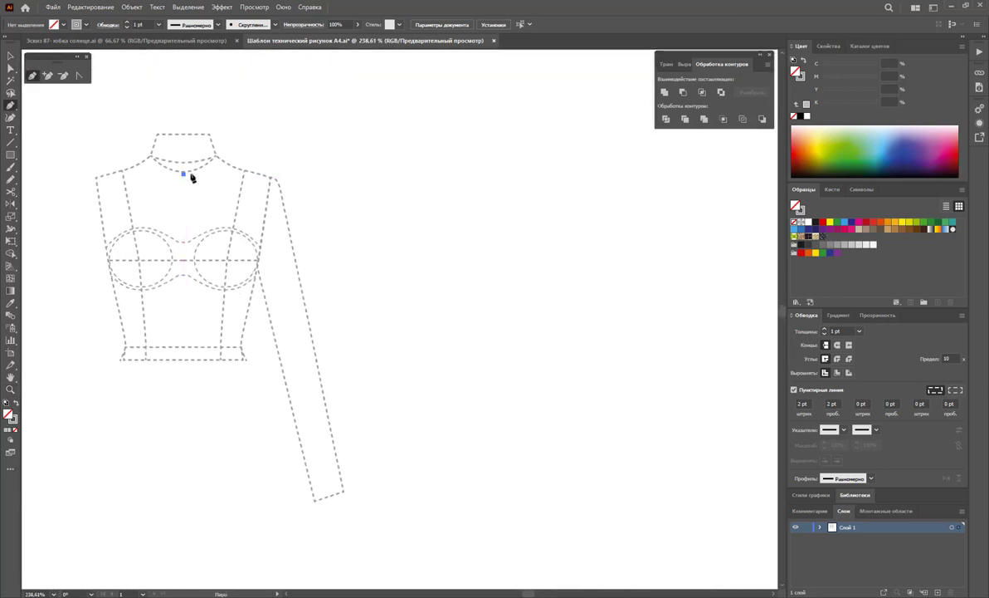
drag(184, 172, 219, 160)
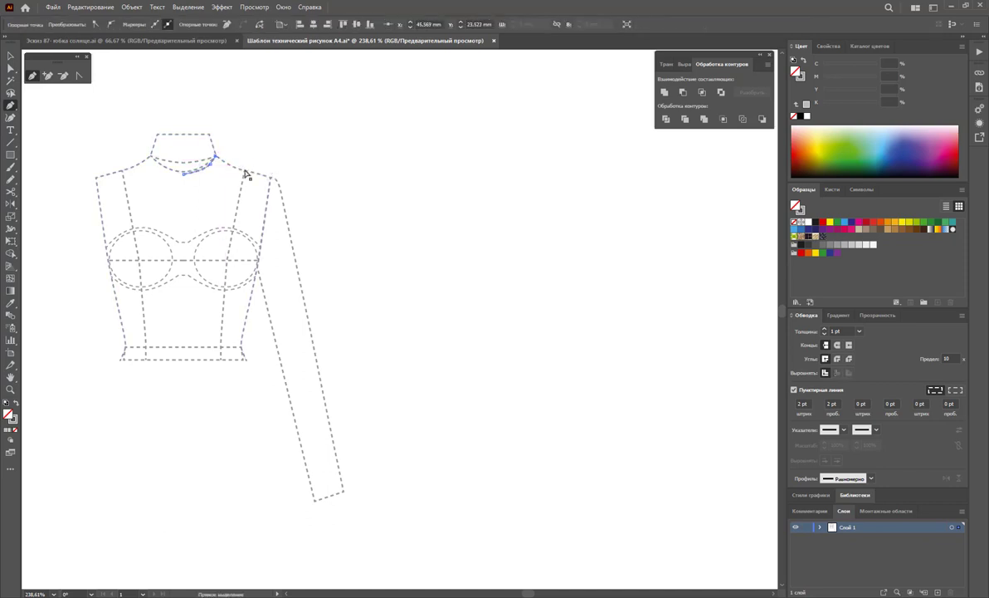
ctrl+click(108, 135)
ctrl+click(203, 205)
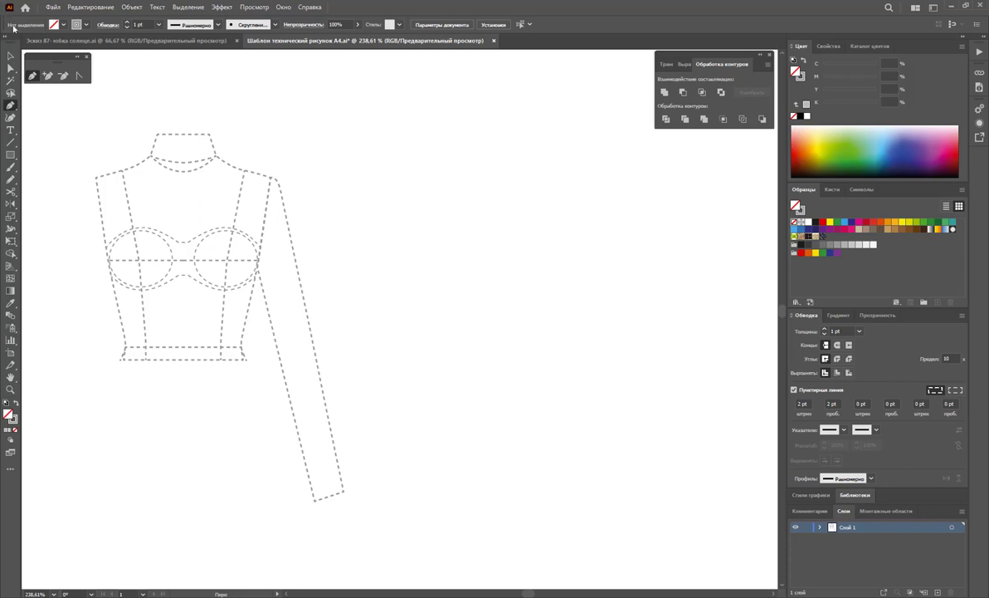
- Add a new layer with a red fill and no dashed stroke
click(11, 55)
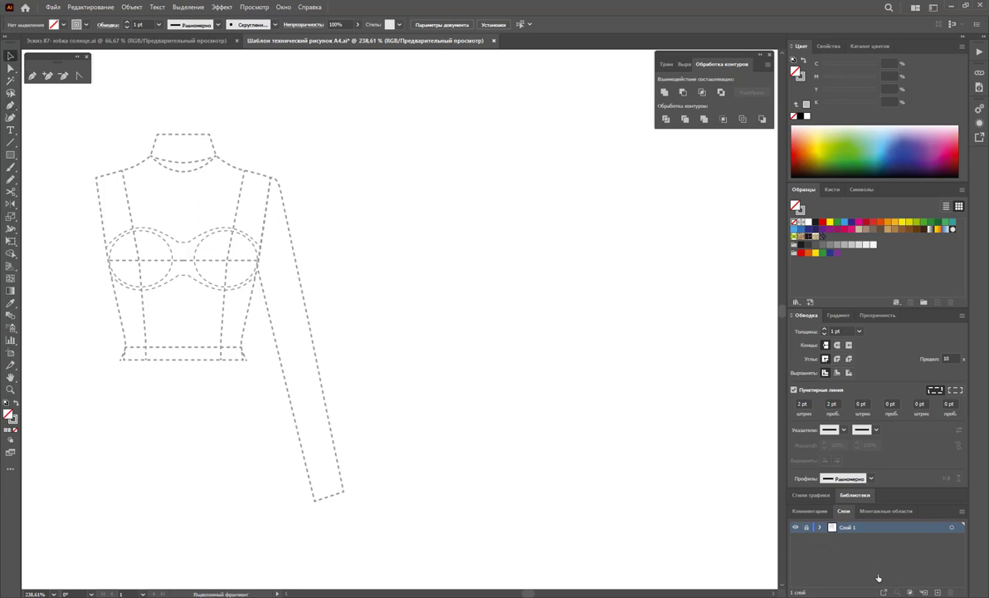
click(938, 592)
click(825, 222)
click(32, 76)
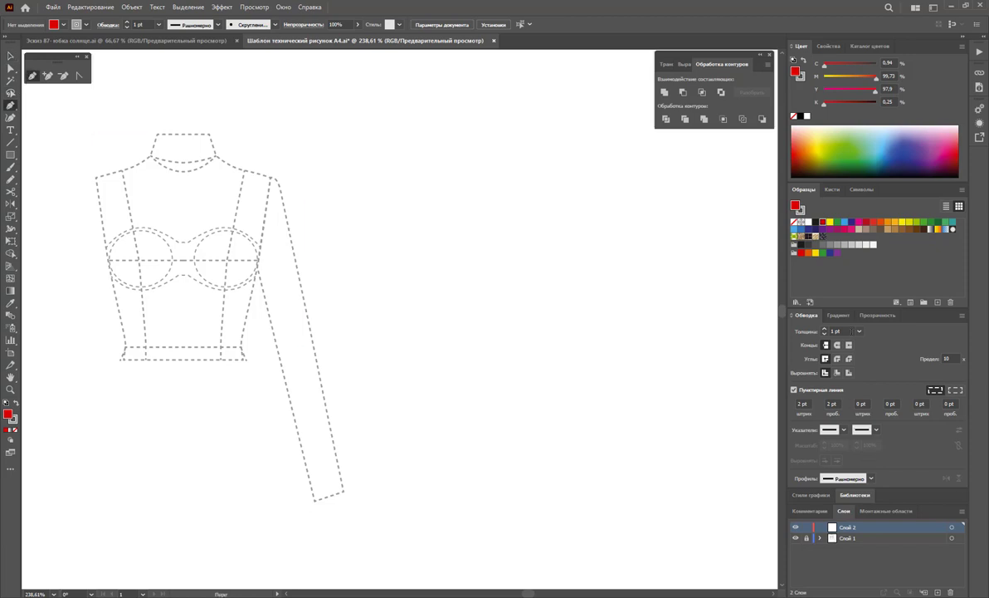
click(793, 390)
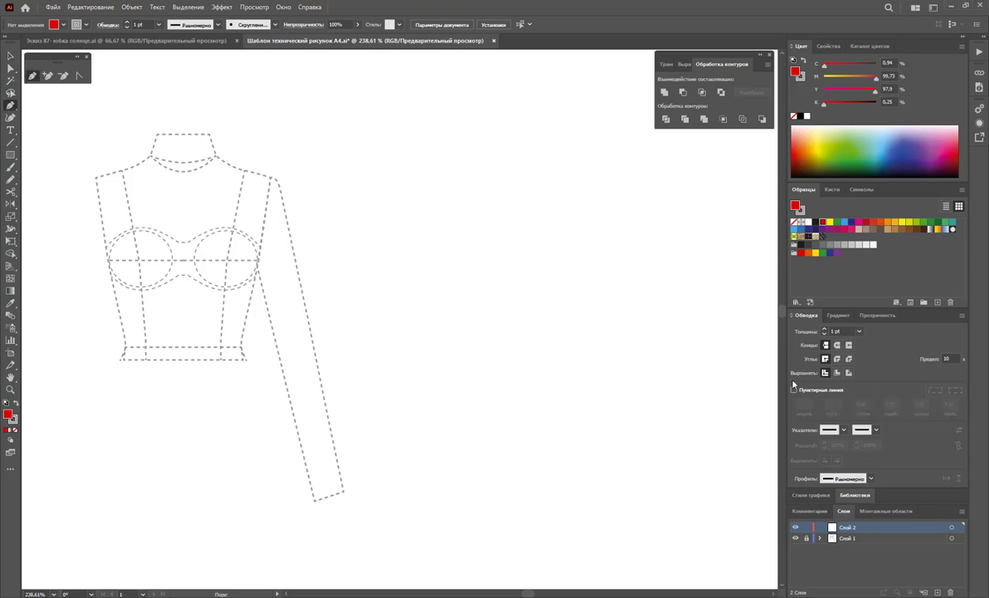
- Draw the red panel from neckline through shoulder, armhole and side hem to centre hem
click(184, 174)
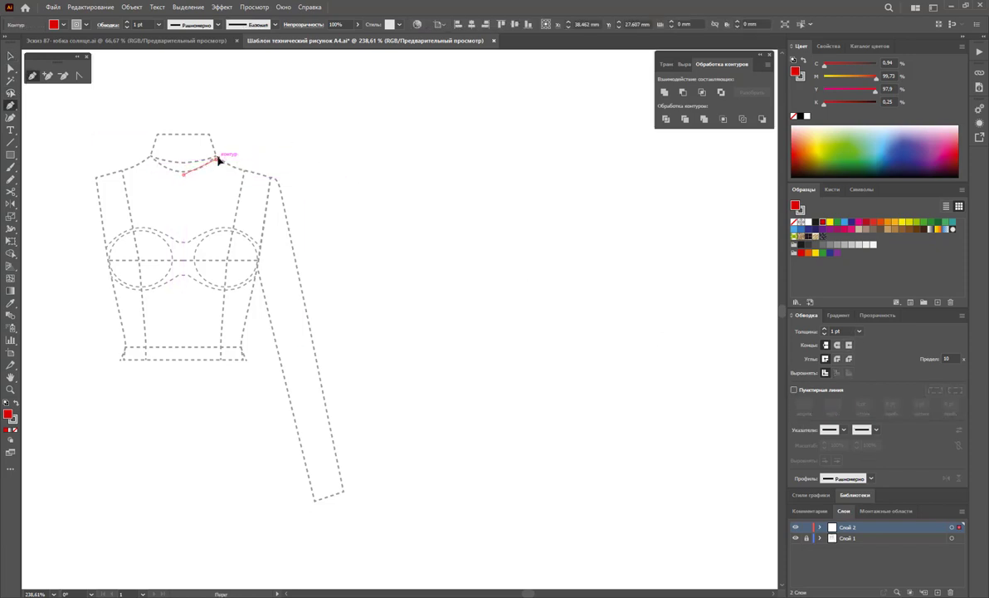
drag(222, 153, 224, 167)
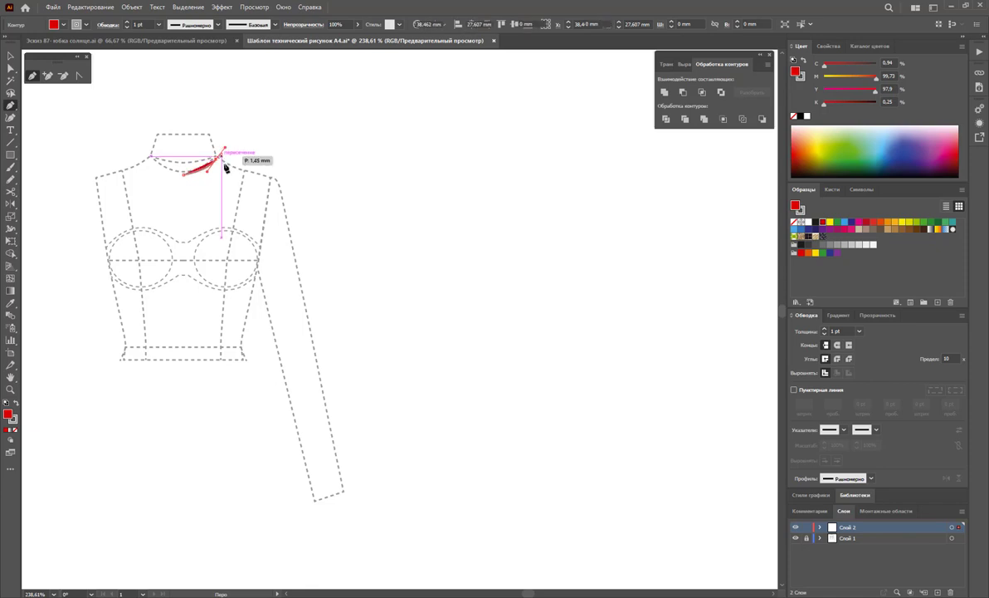
click(272, 177)
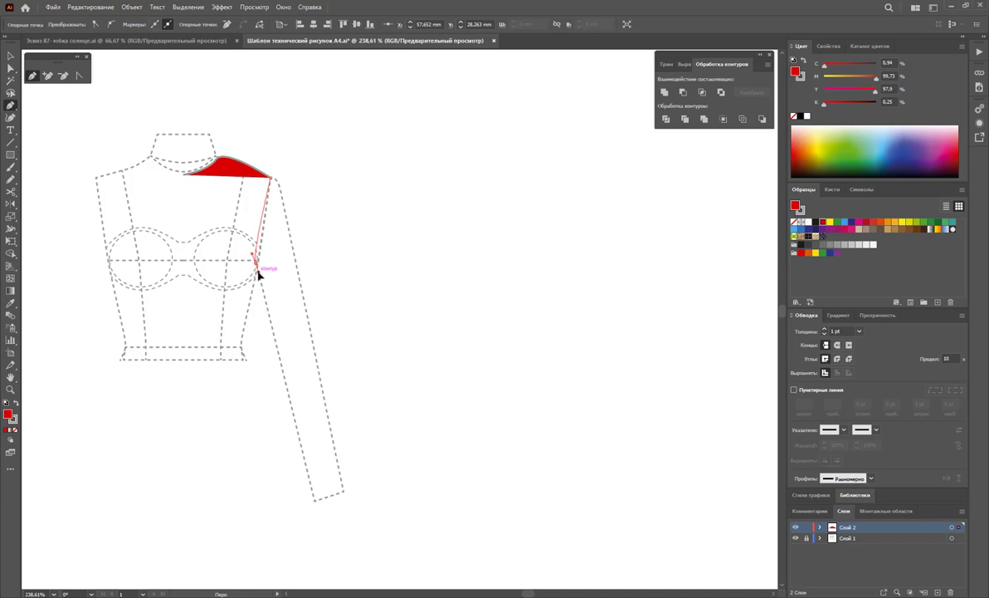
click(256, 268)
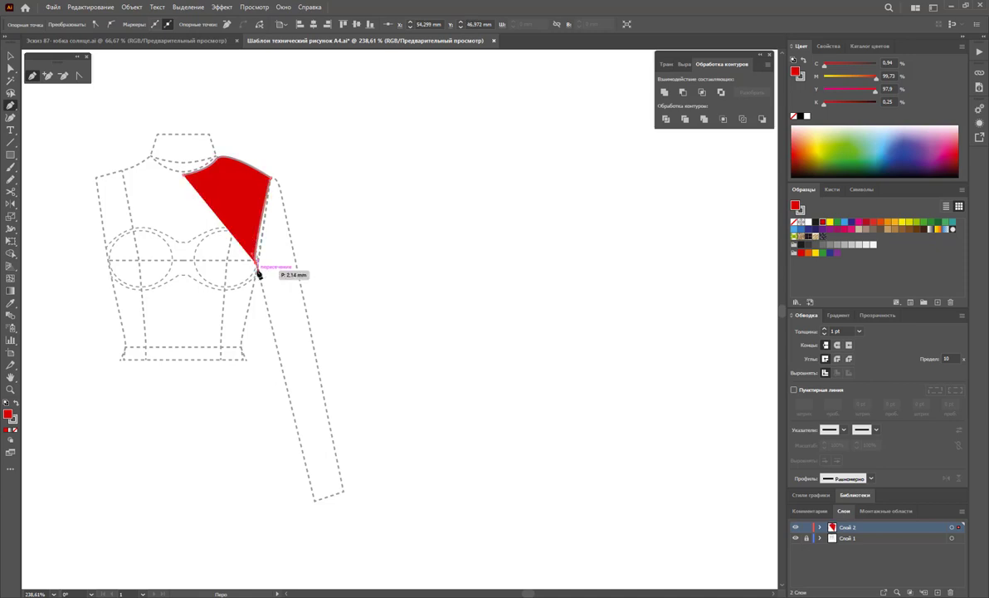
click(242, 345)
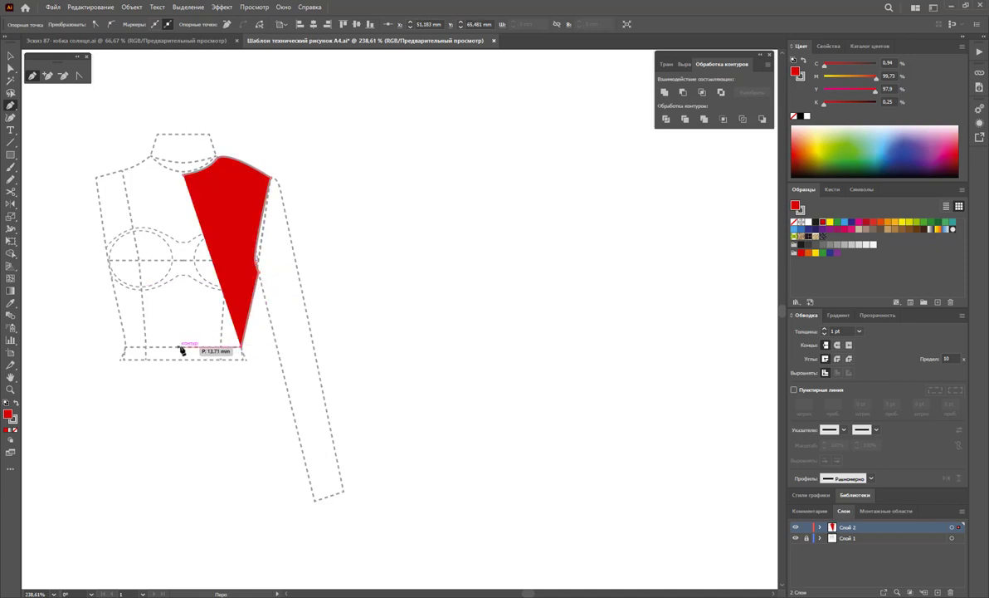
click(185, 348)
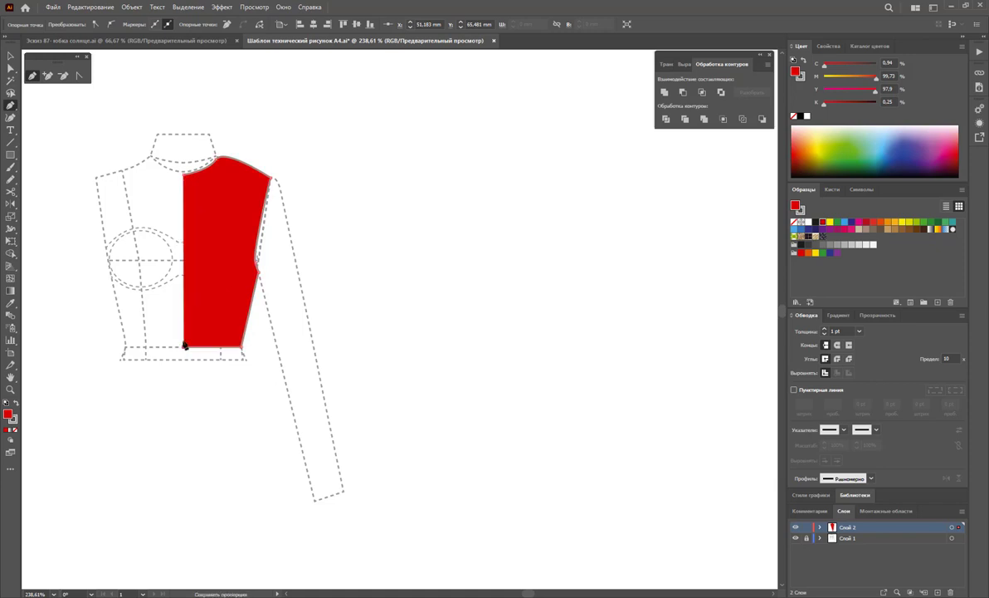
click(184, 177)
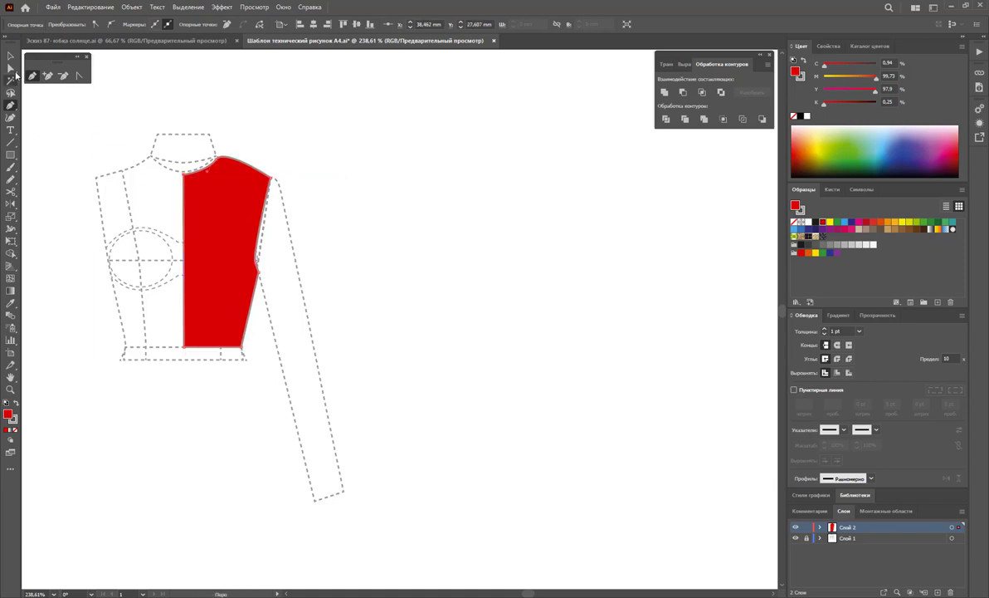
- Round the red panel's neckline corner with the Anchor Point tool
key(a)
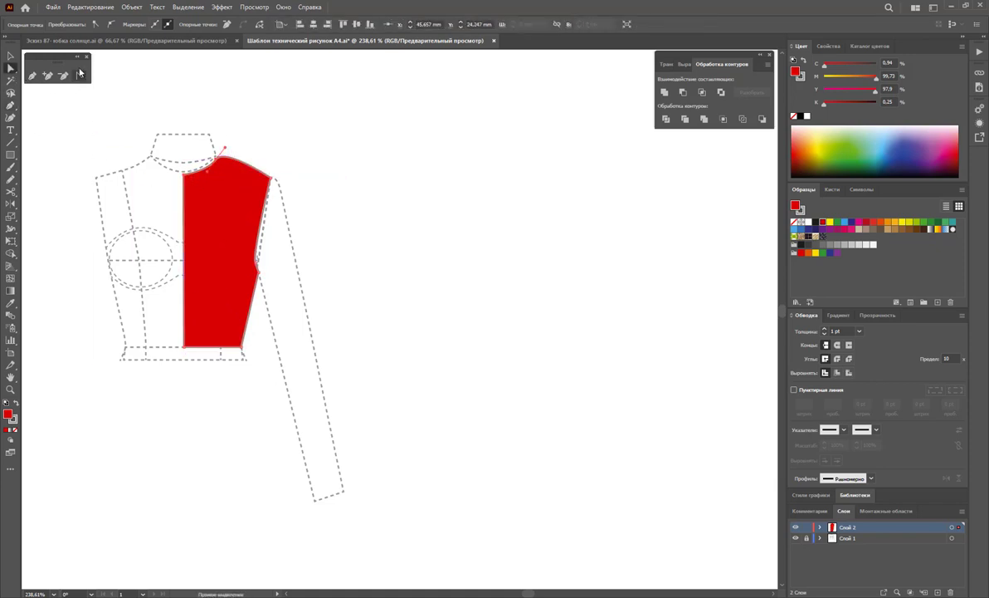
click(78, 76)
drag(226, 152, 246, 171)
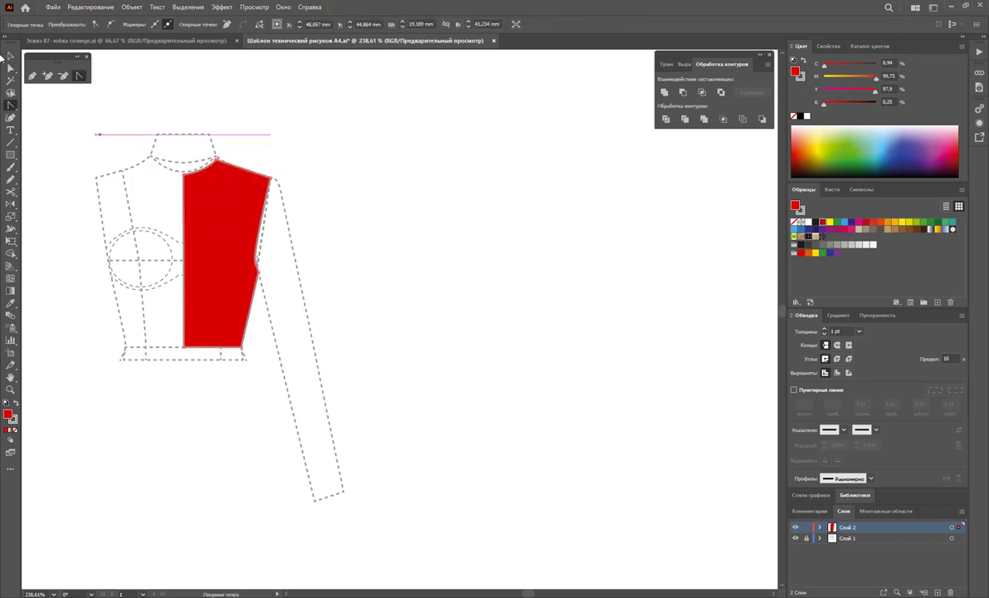
click(10, 68)
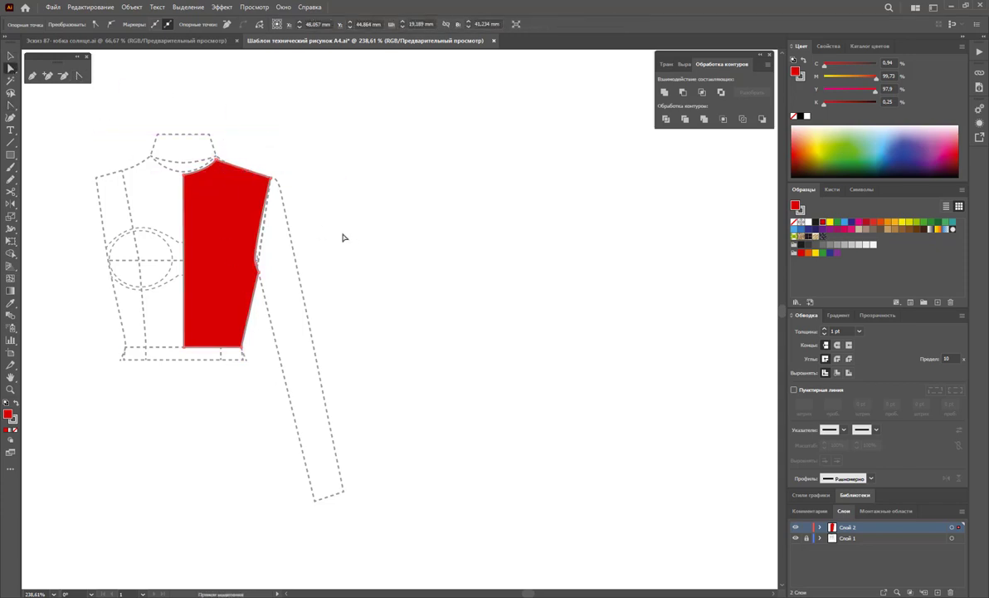
- Raise the panel's neckline anchor and widen its hem to the right
click(218, 158)
drag(220, 158, 222, 161)
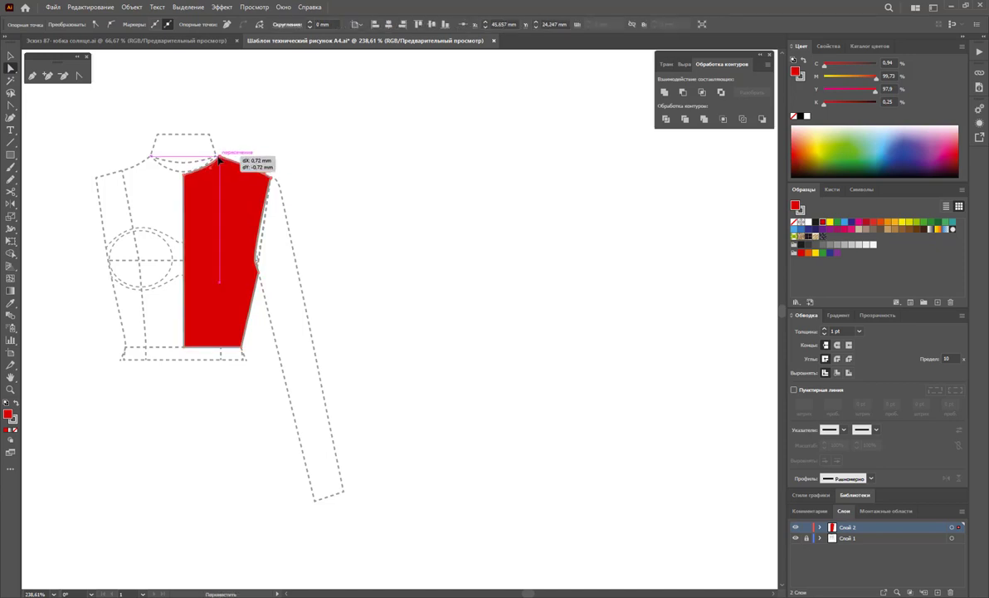
drag(222, 161, 216, 156)
drag(239, 349, 256, 354)
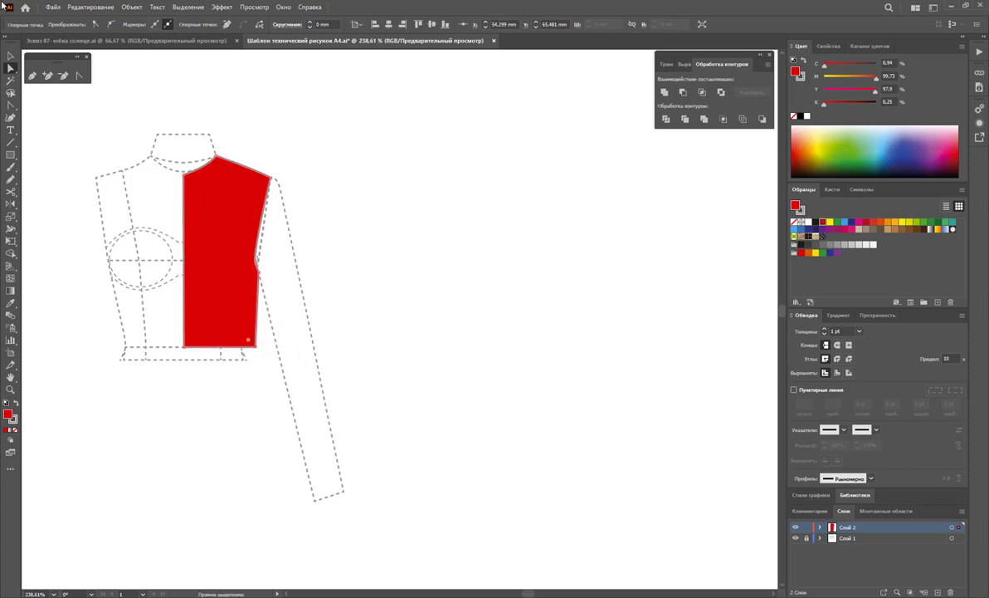
- Recolour the panel to a white fill with a black outline
click(10, 56)
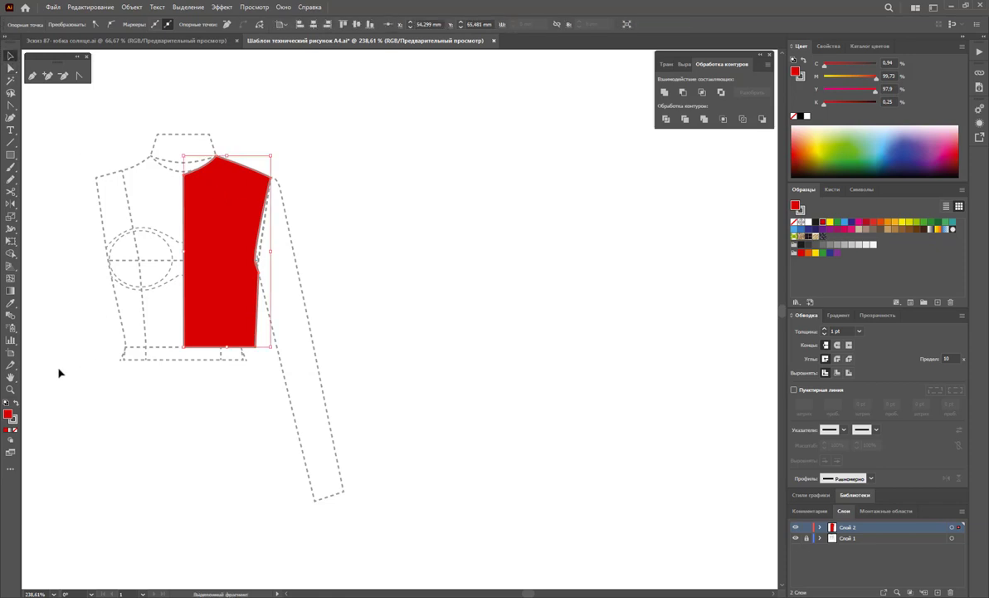
click(16, 402)
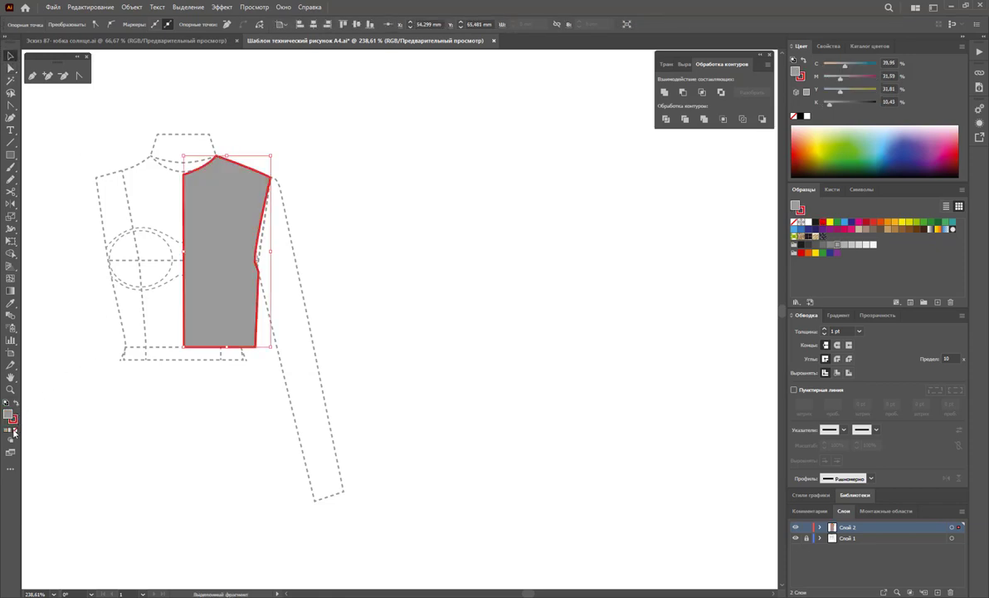
click(14, 432)
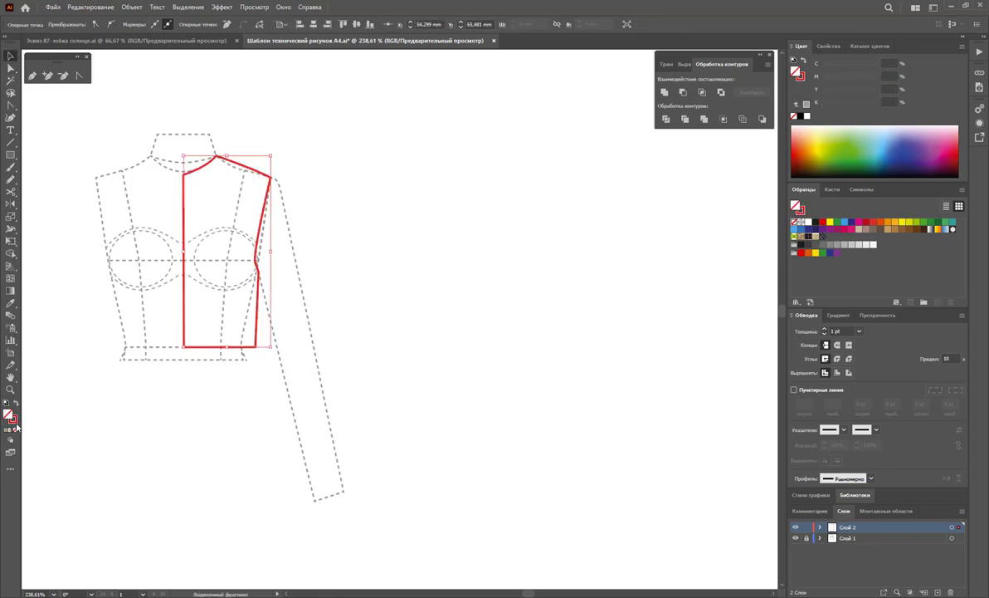
click(816, 223)
click(6, 413)
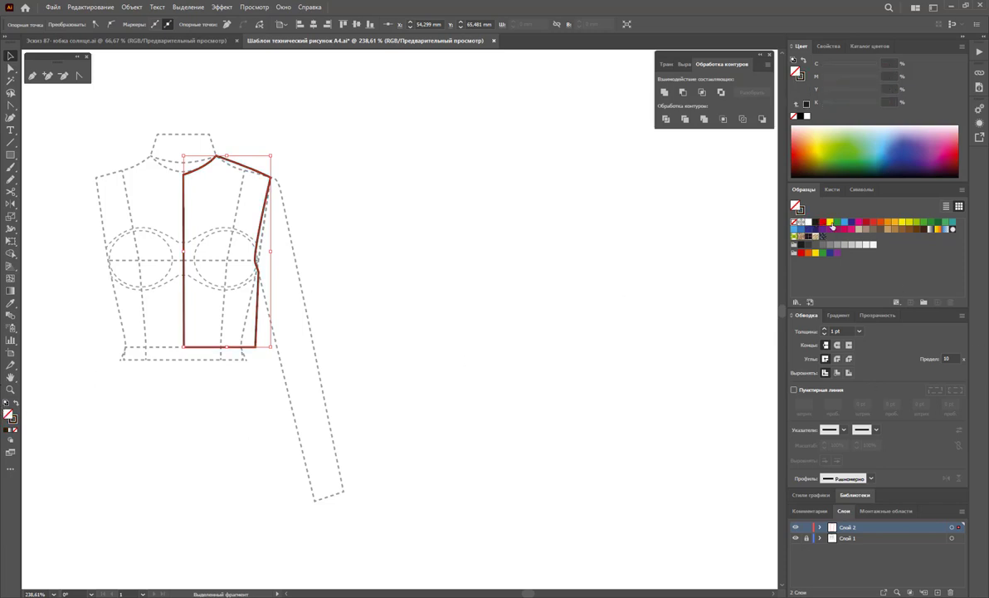
key(d)
click(530, 333)
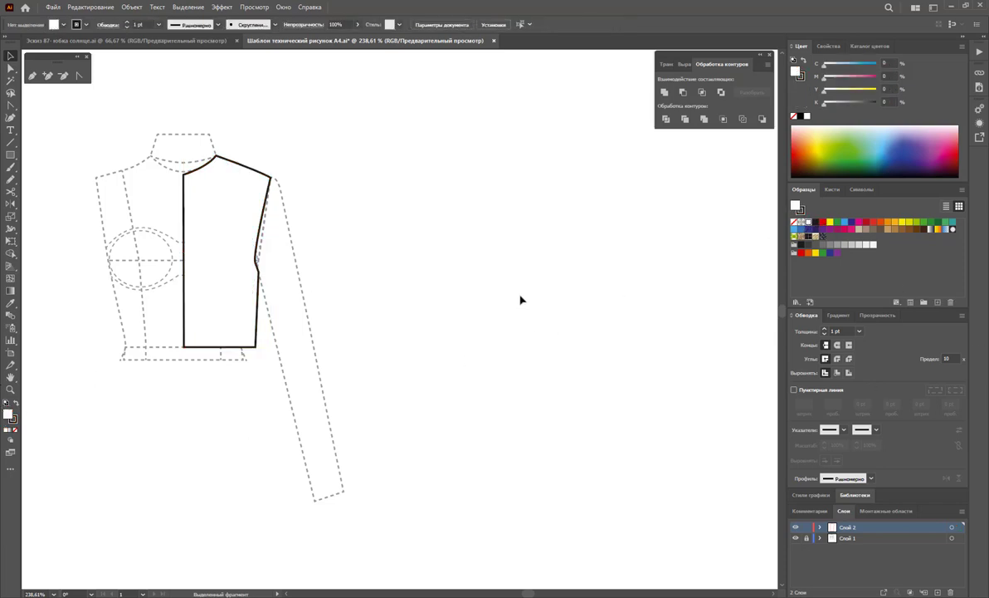
click(79, 75)
- Smooth the neck corner into a curve and zoom out to the whole A4 page
mouse_move(216, 156)
mouse_down()
mouse_move(220, 146)
mouse_move(220, 154)
mouse_up()
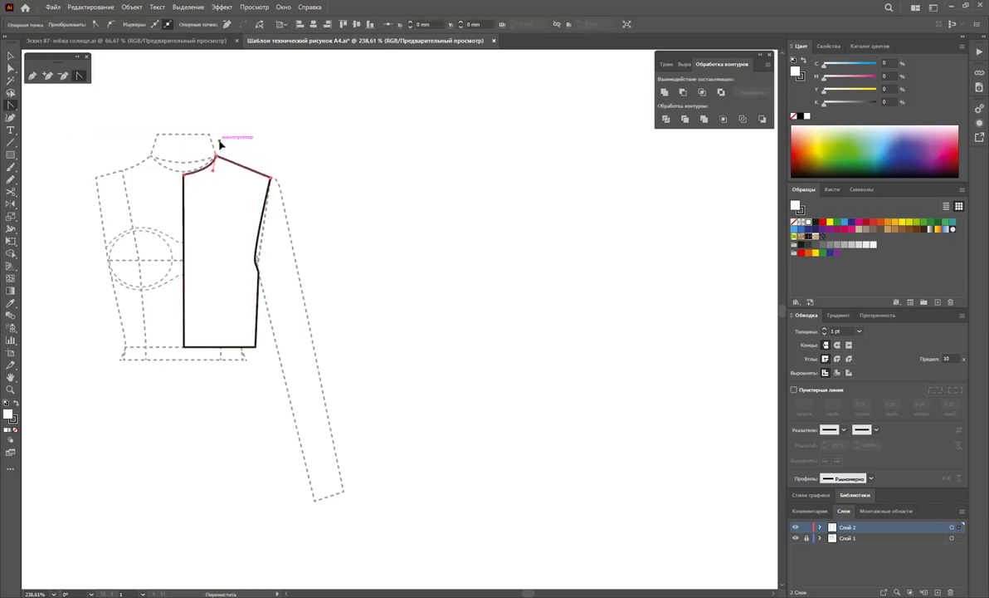
click(10, 57)
click(360, 223)
key(z)
alt+click(448, 405)
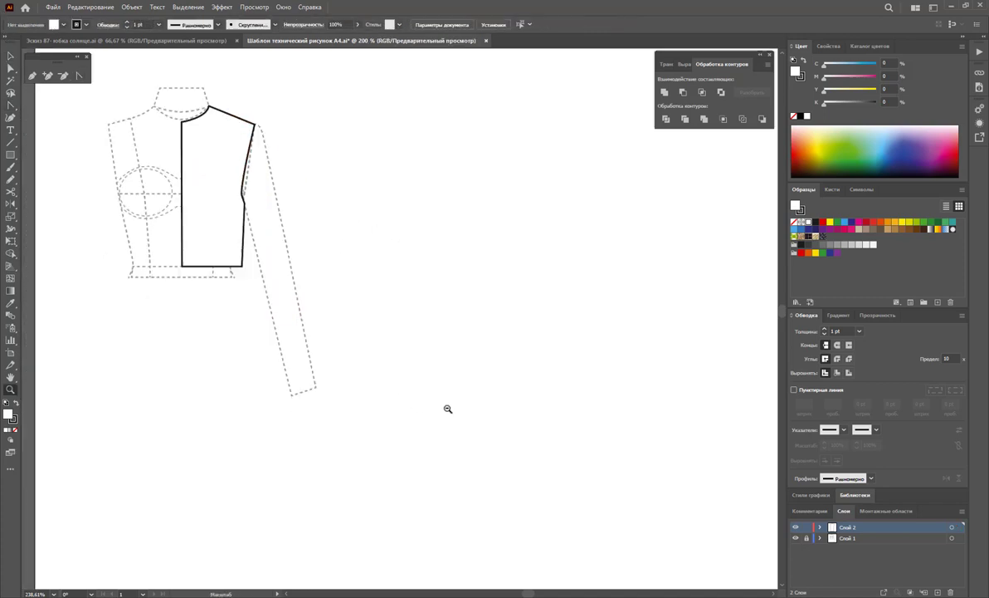
alt+click(495, 373)
alt+click(469, 365)
alt+click(427, 355)
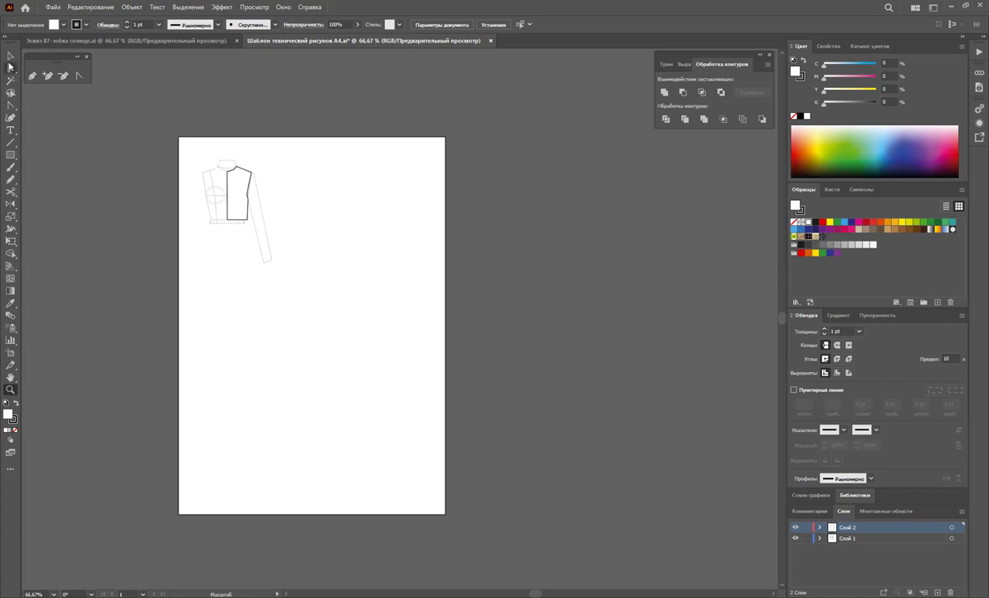
- Copy the sketch into a row of three, then copy that row down the page
click(10, 56)
mouse_move(294, 262)
mouse_down()
mouse_move(226, 185)
mouse_move(376, 197)
mouse_up()
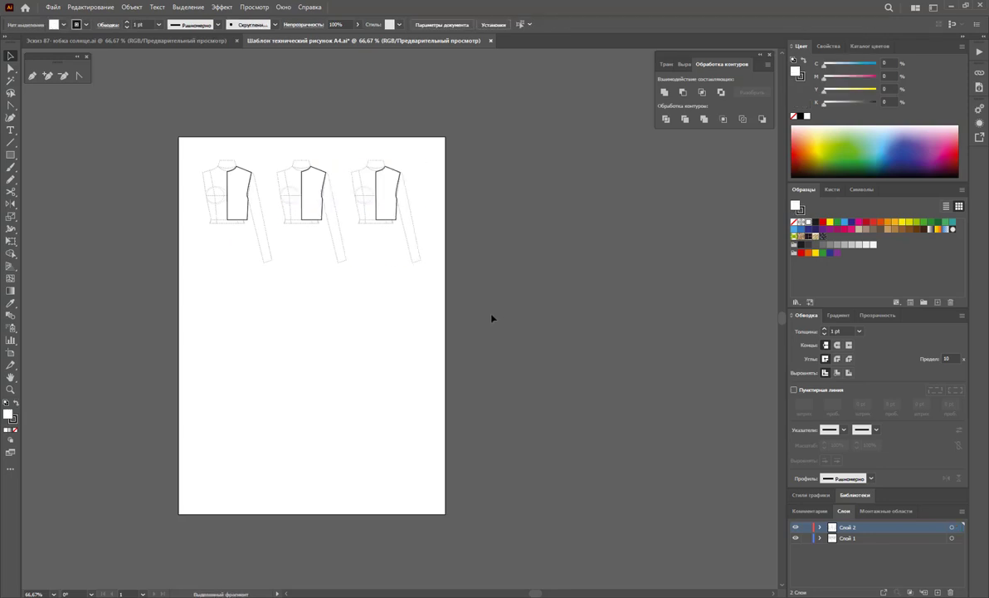
drag(425, 314, 181, 137)
drag(229, 202, 244, 318)
- Repeat the row copy for a third row and add the new layer Слой 3
key(ctrl+d)
key(v)
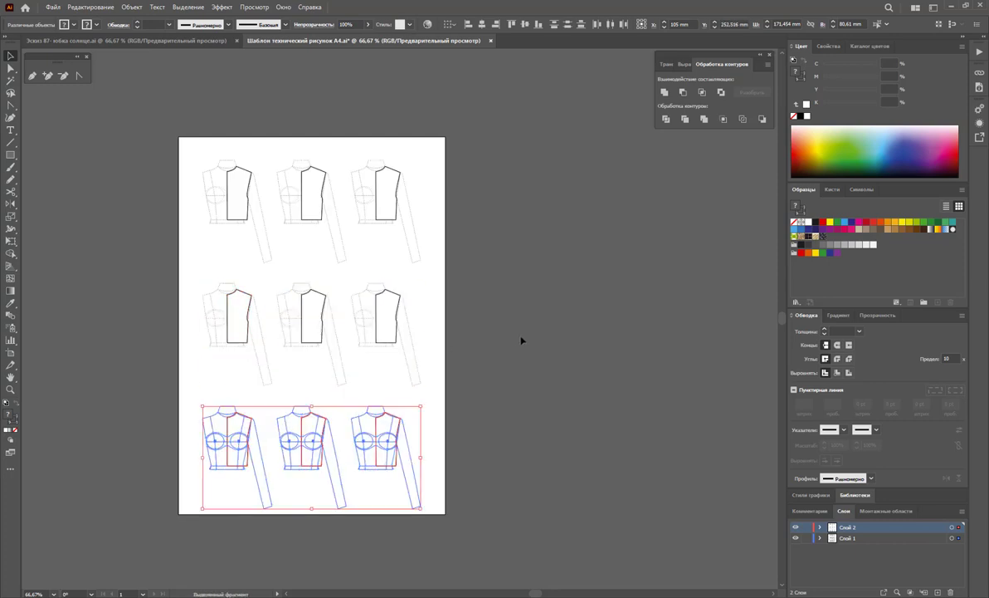
click(514, 323)
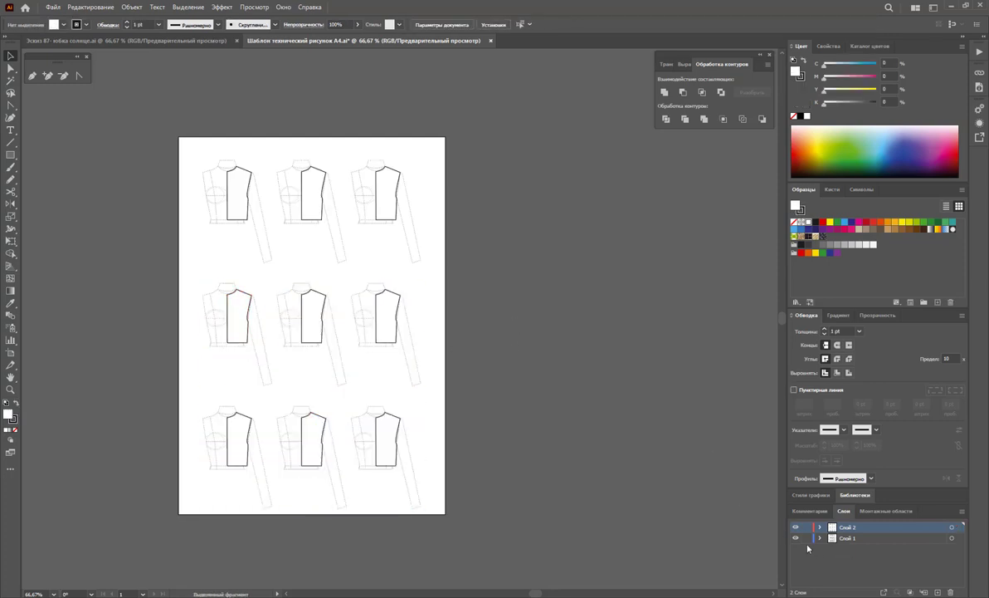
click(938, 592)
- Add the caption 'Без рукавов' under the first sketch, enlarged to about 17.6 pt
click(11, 390)
click(360, 258)
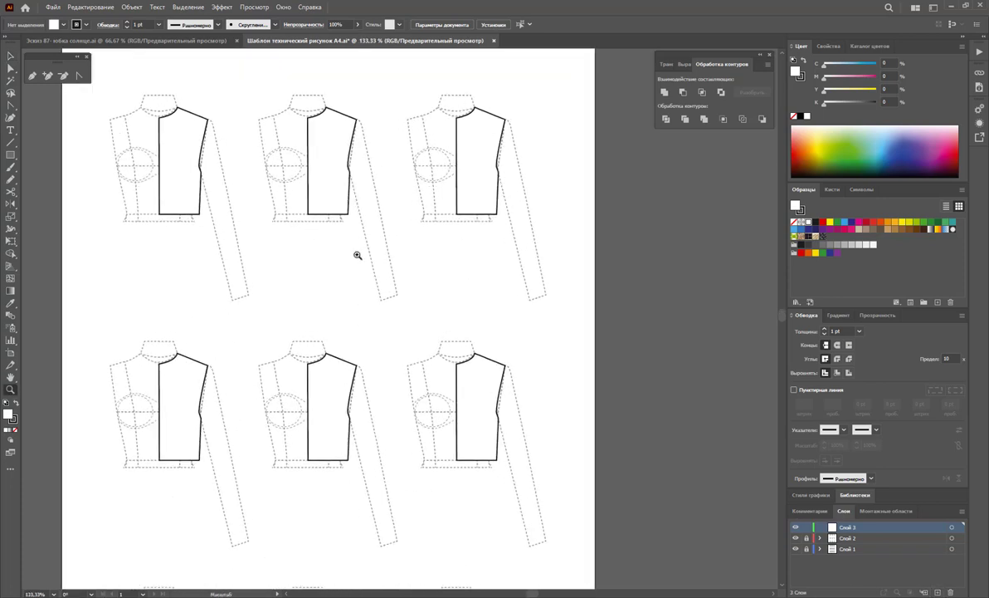
scroll(357, 255, up, 2)
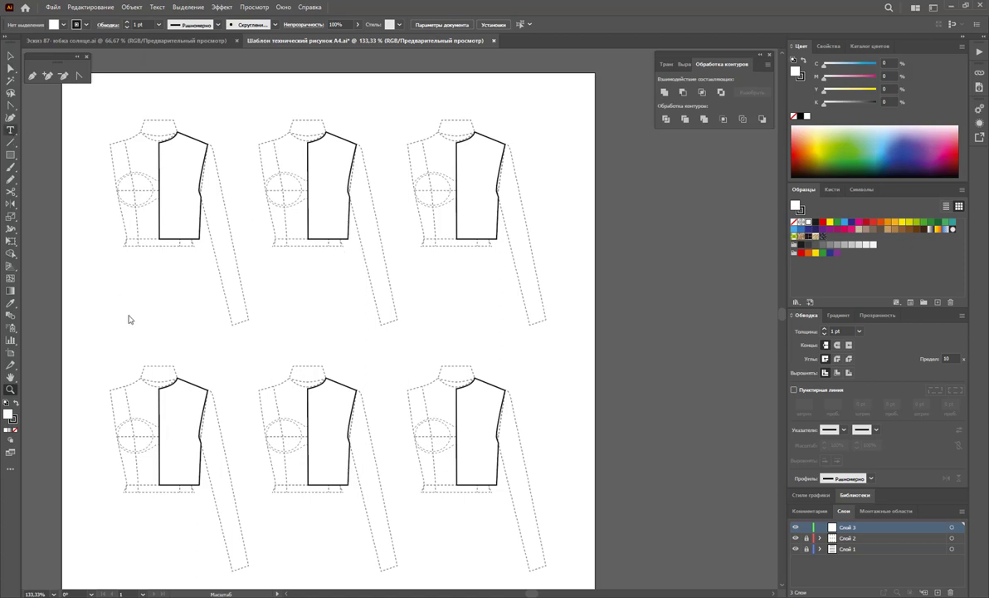
key(t)
click(121, 266)
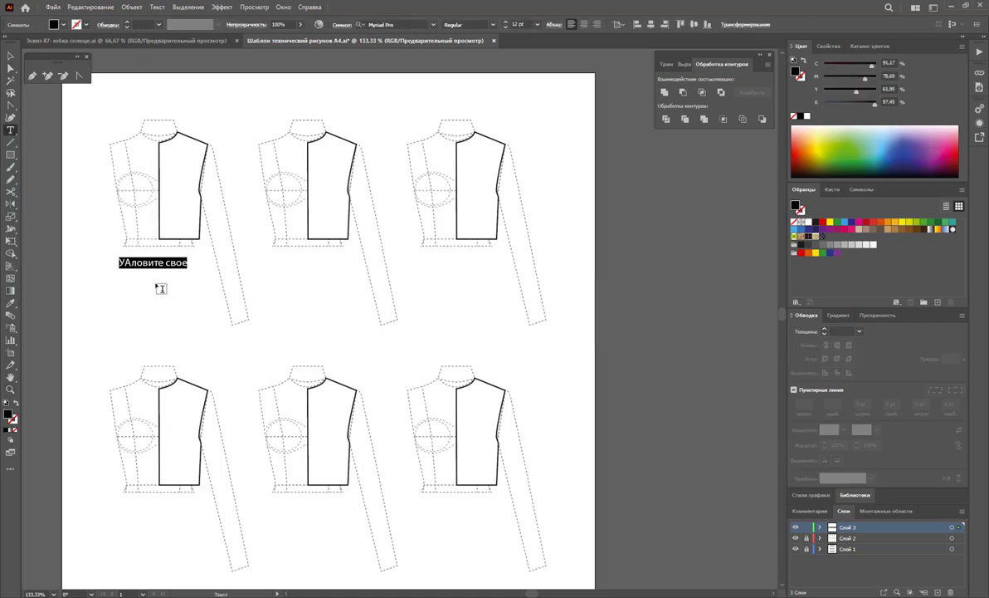
text(Е)
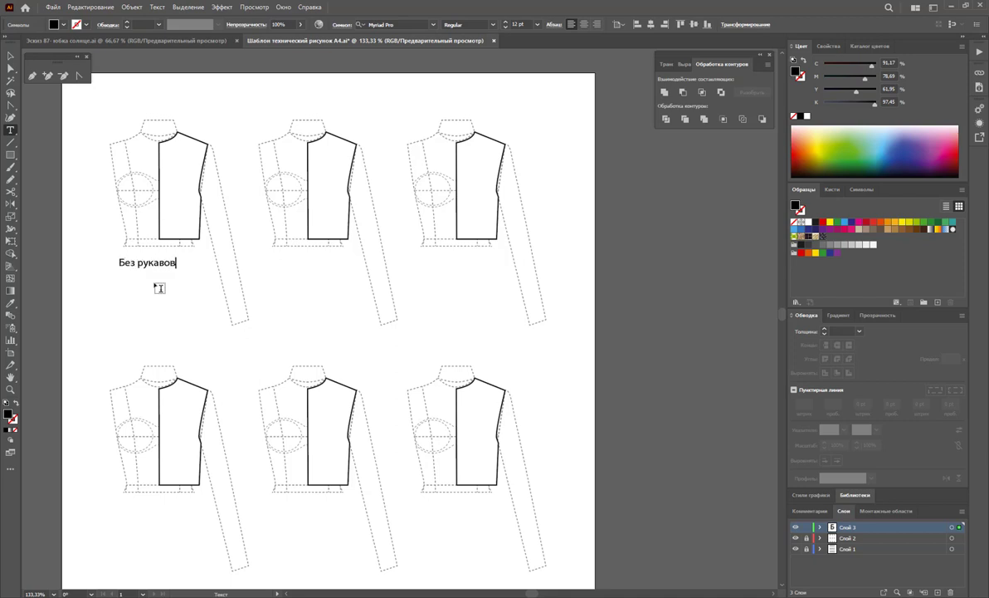
click(11, 56)
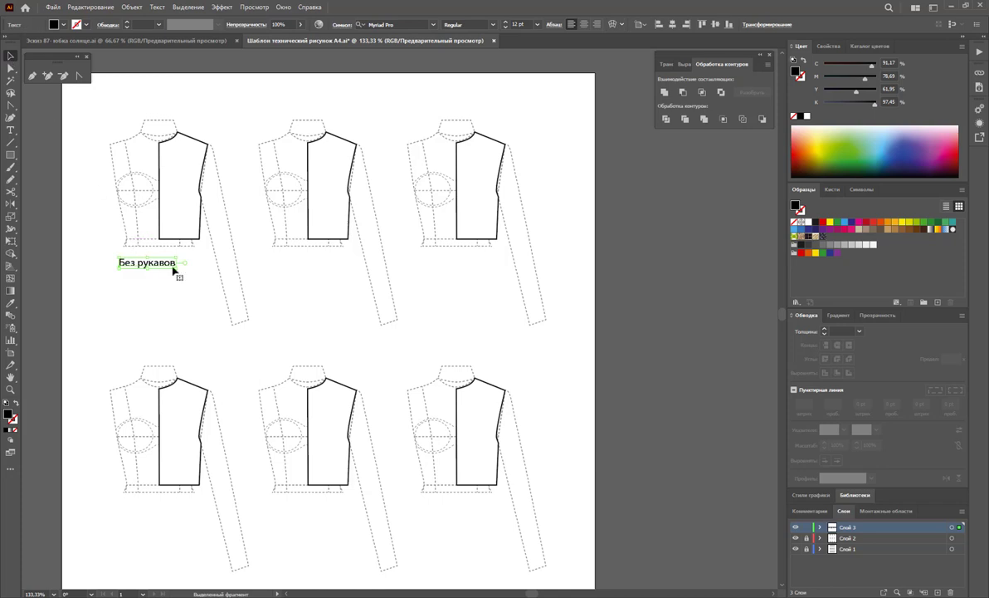
mouse_move(176, 273)
mouse_down()
mouse_move(199, 287)
mouse_move(179, 284)
mouse_up()
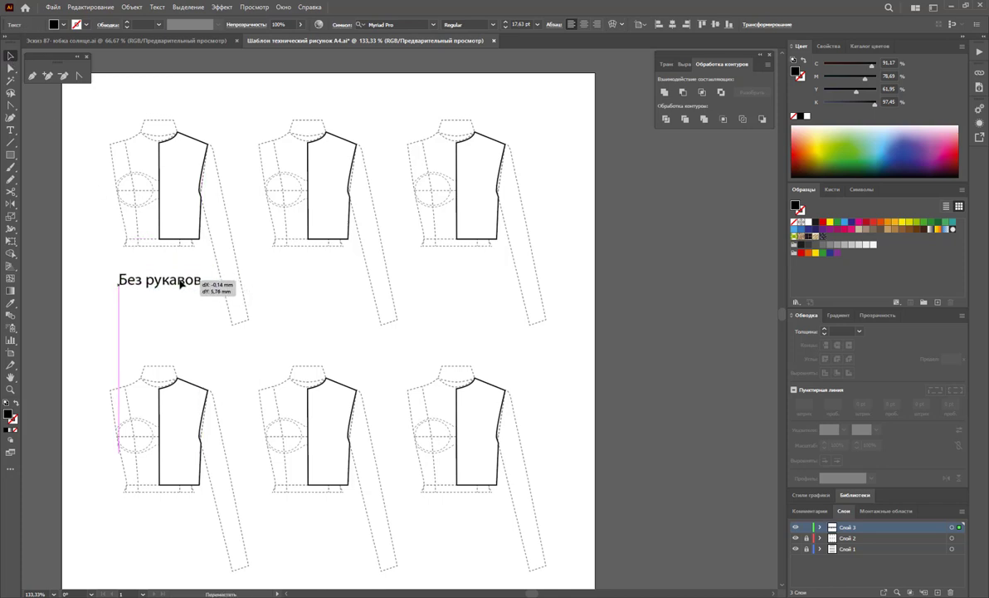
click(191, 331)
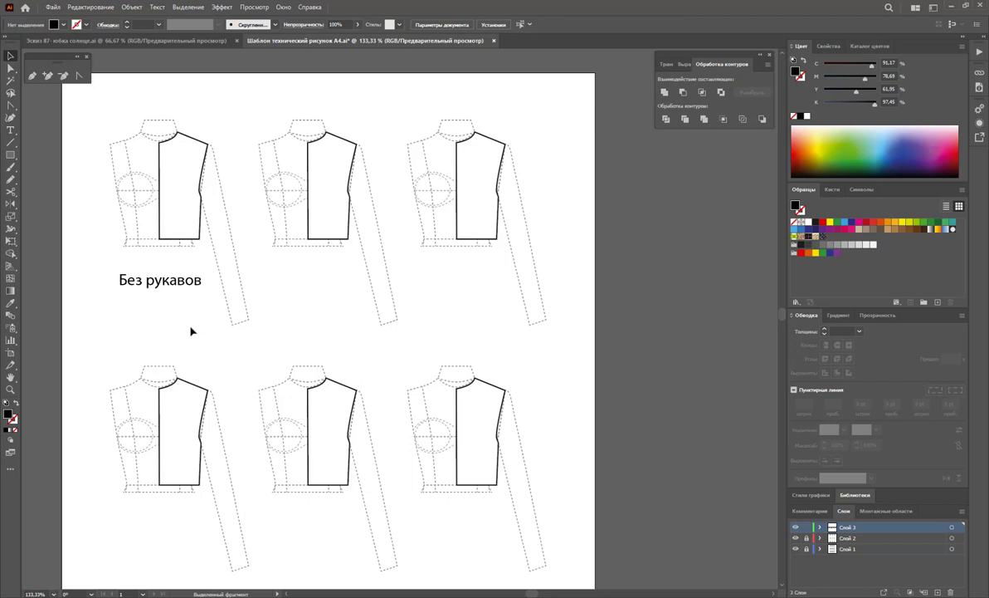
- Draw a set-in sleeve shape from the second sketch's shoulder to the cuff
click(31, 77)
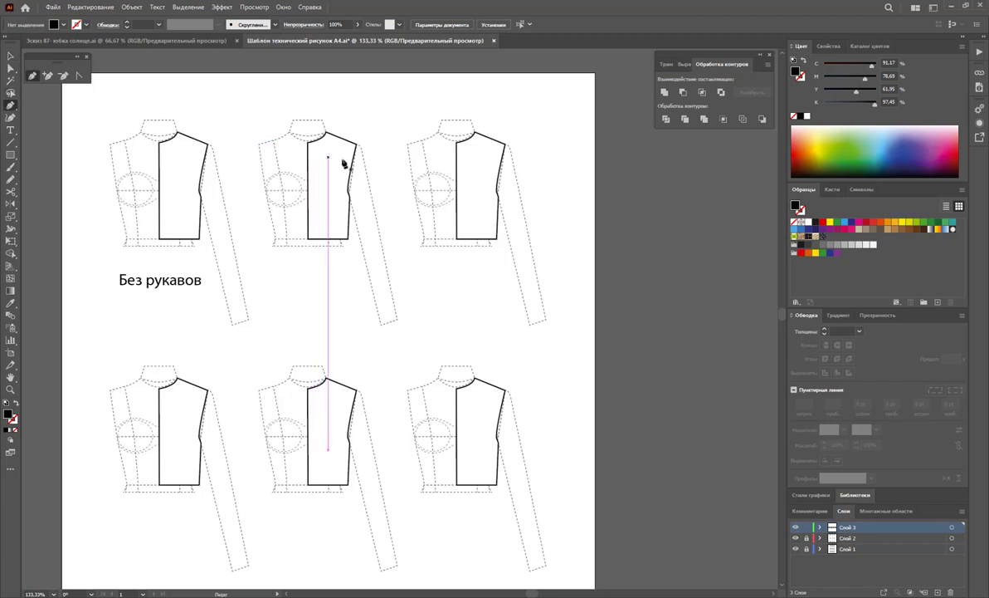
click(357, 147)
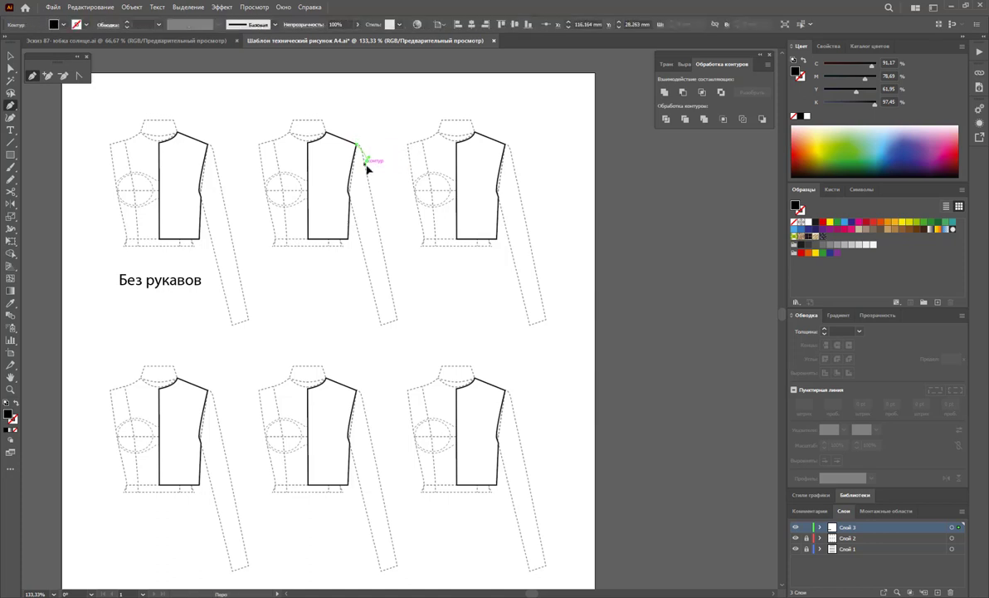
click(367, 163)
drag(395, 308, 381, 319)
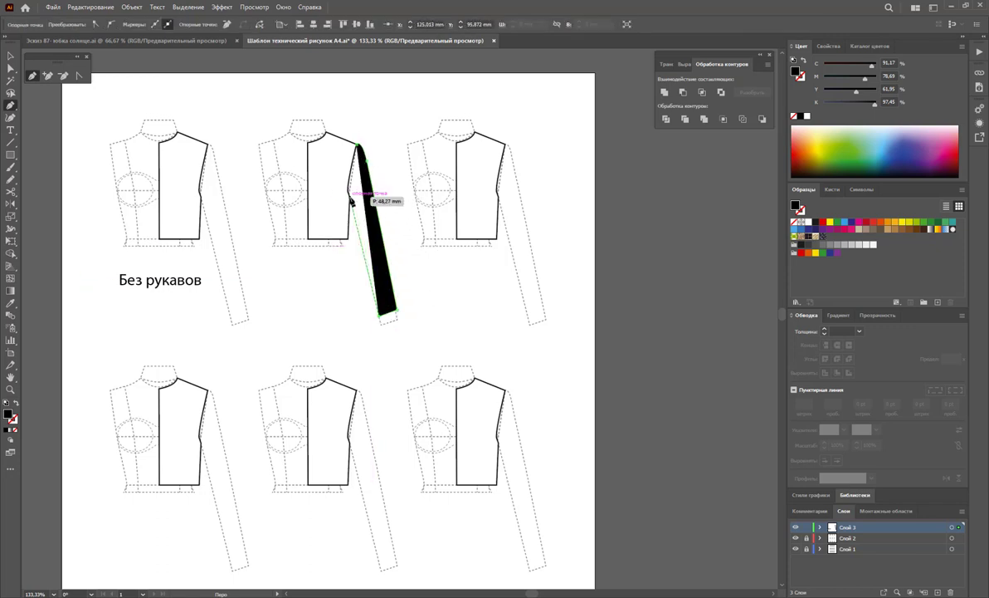
drag(349, 189, 344, 198)
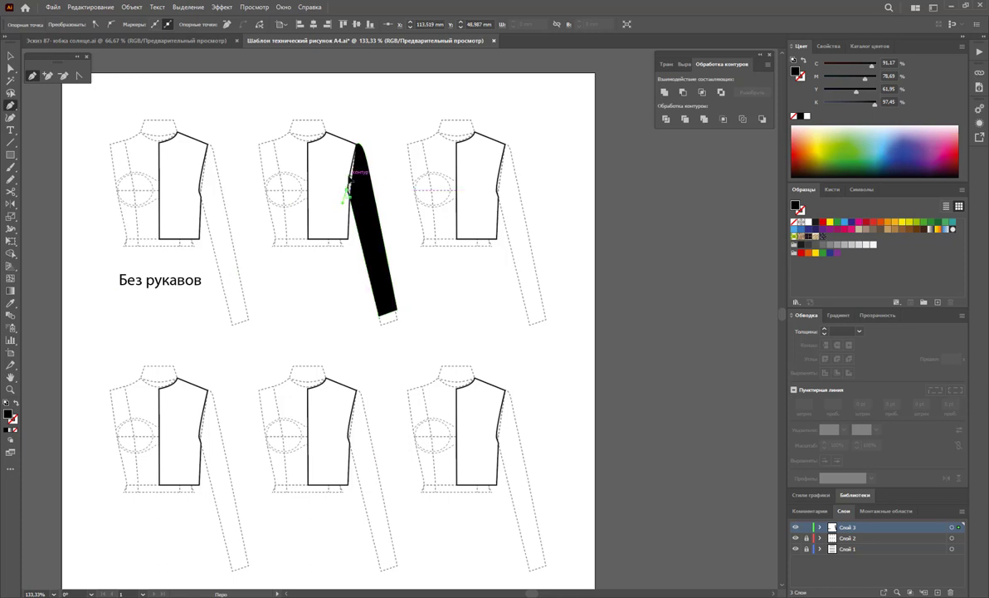
drag(358, 146, 373, 94)
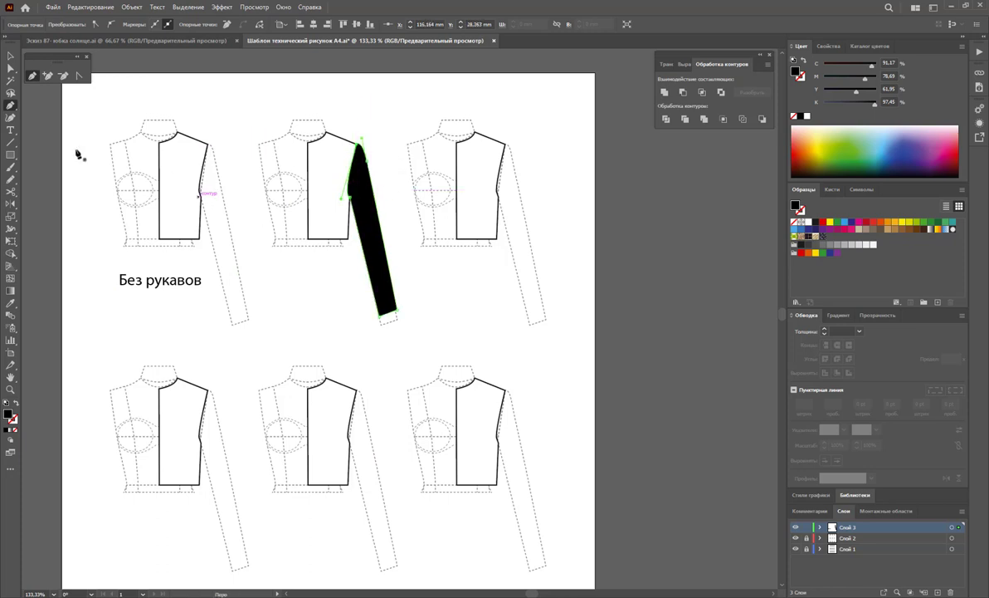
- Give the sleeve a white fill and a red outline
click(11, 56)
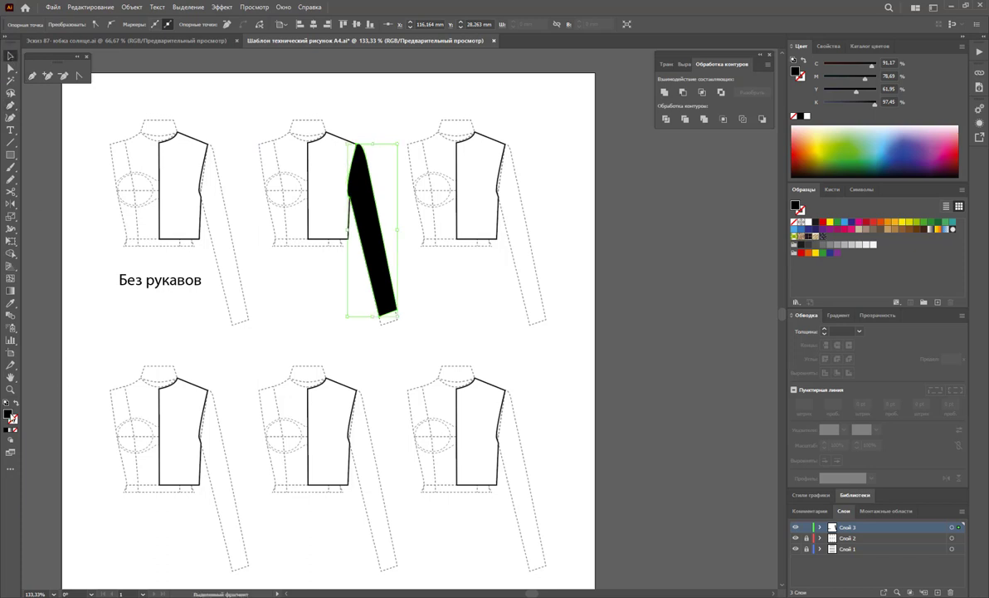
click(810, 222)
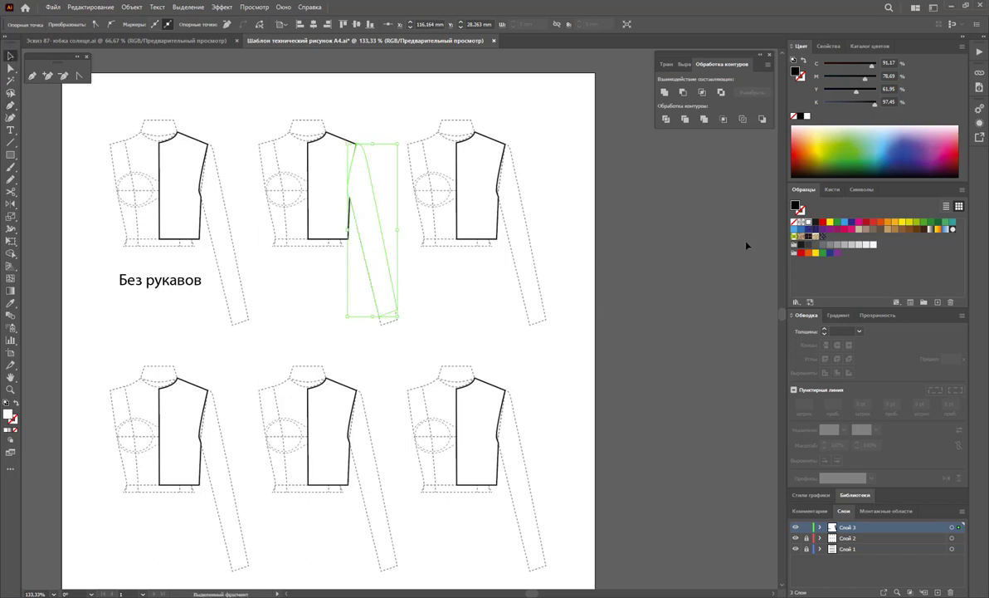
click(13, 422)
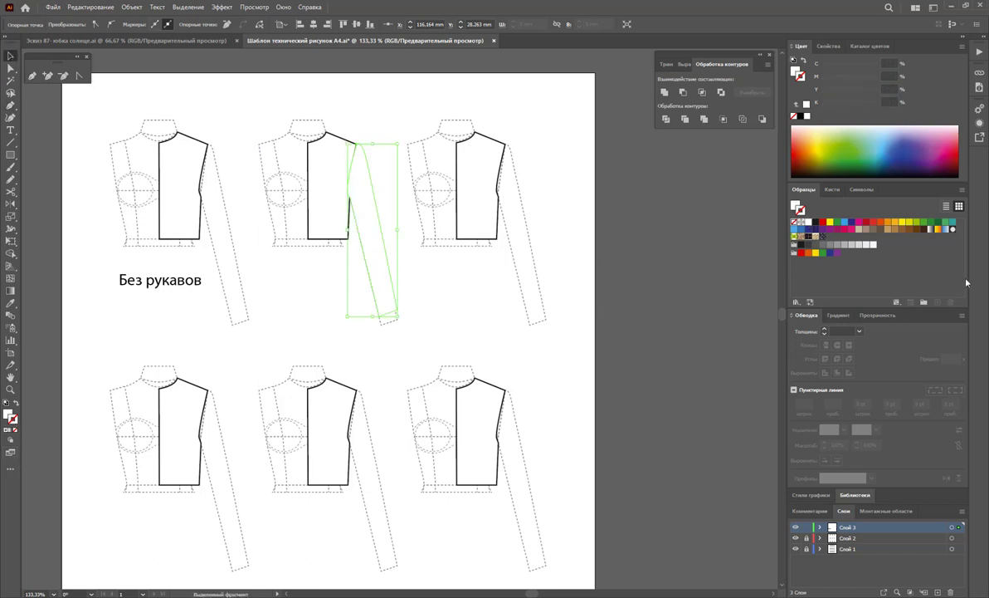
click(822, 222)
click(579, 336)
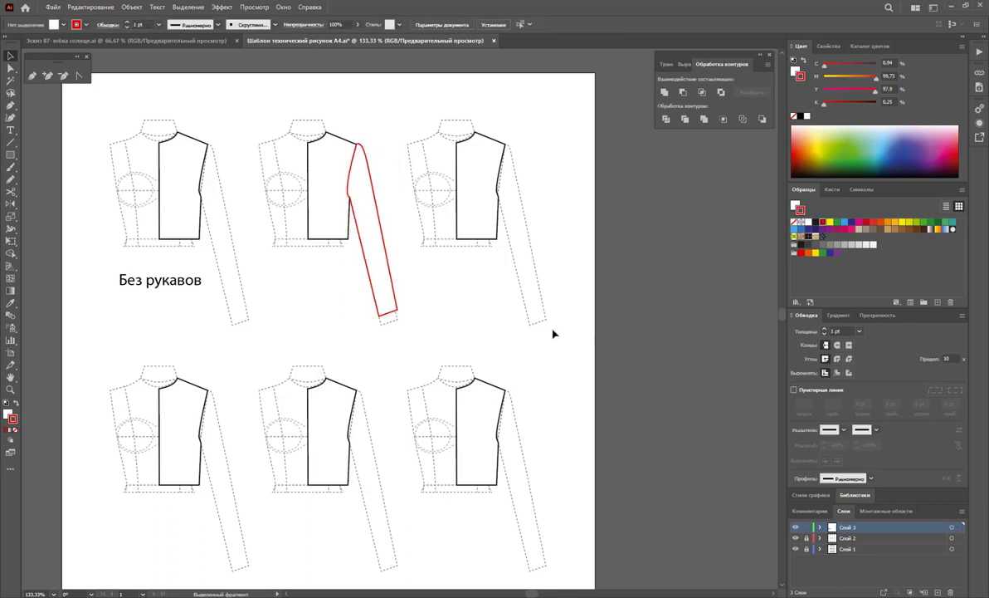
- Copy the first label under the second sketch, retype it as 'Втачной' and align it
mouse_move(157, 292)
mouse_down()
mouse_move(309, 298)
mouse_move(395, 281)
mouse_up()
key(t)
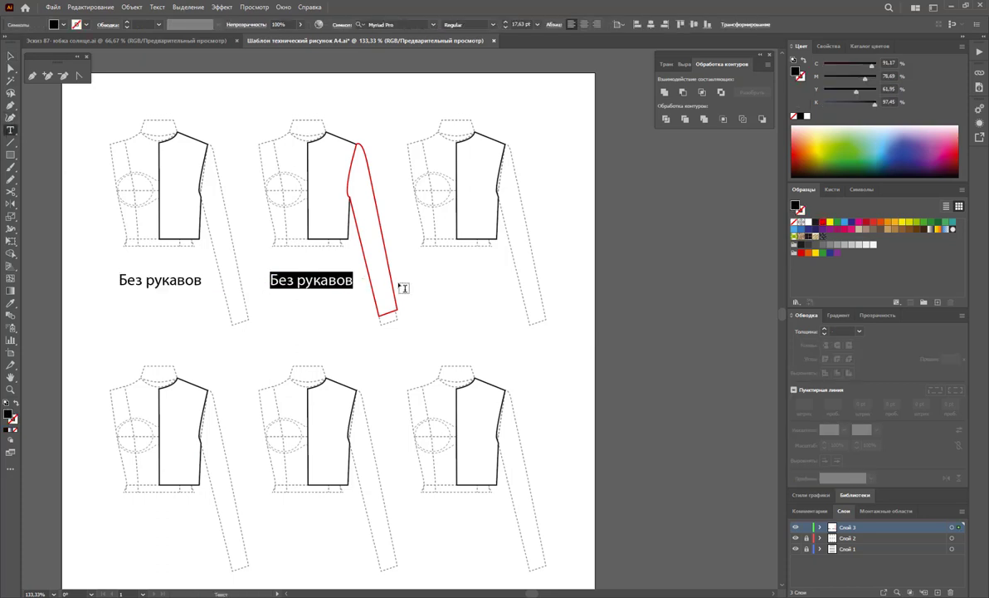
text(Втачной)
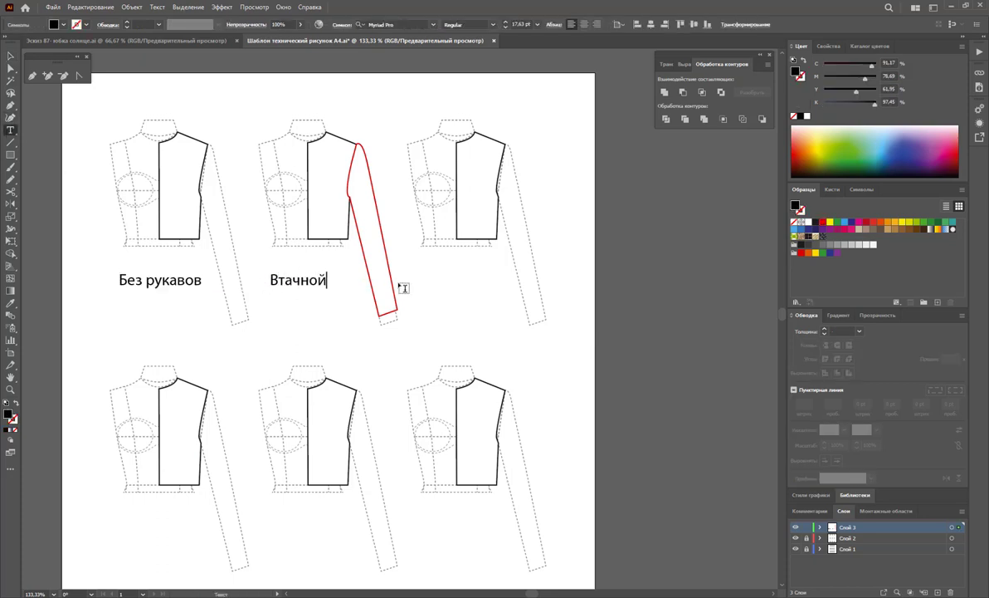
click(11, 56)
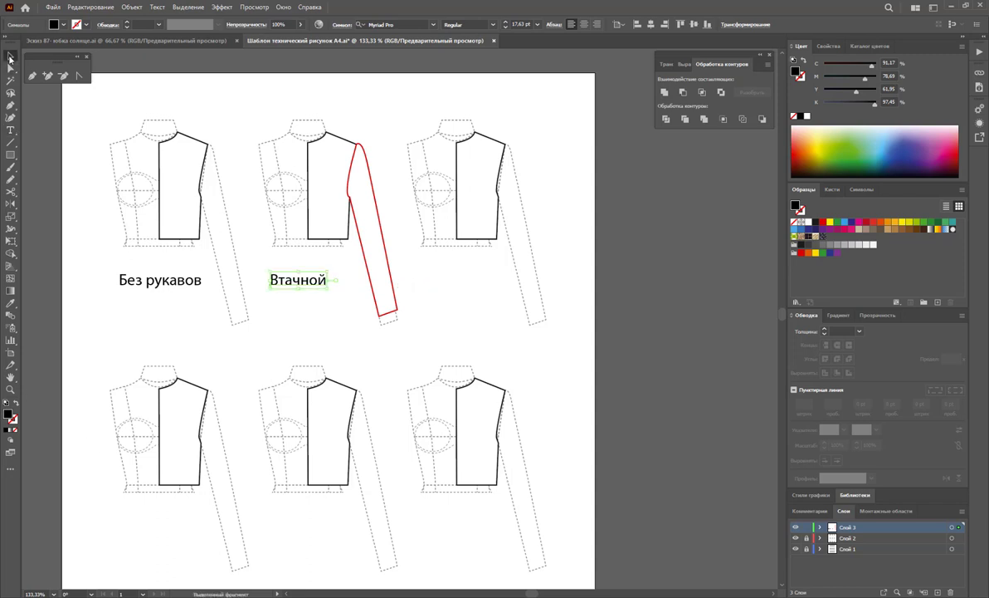
key(Right)
key(Right)
key(Right)
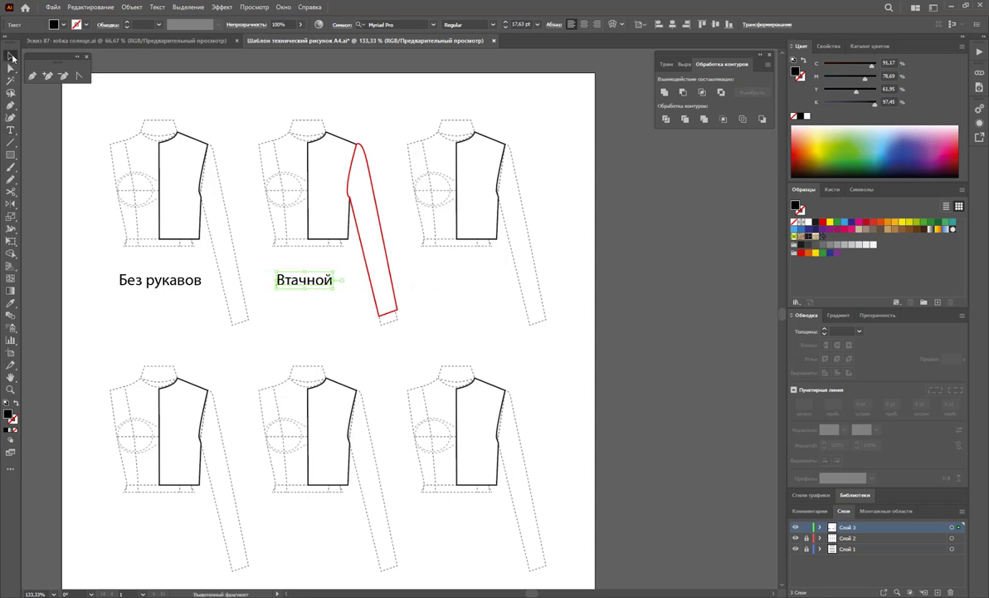
key(Right)
key(Right)
key(Right)
key(Right)
key(Right)
key(Right)
key(Right)
key(Right)
key(Right)
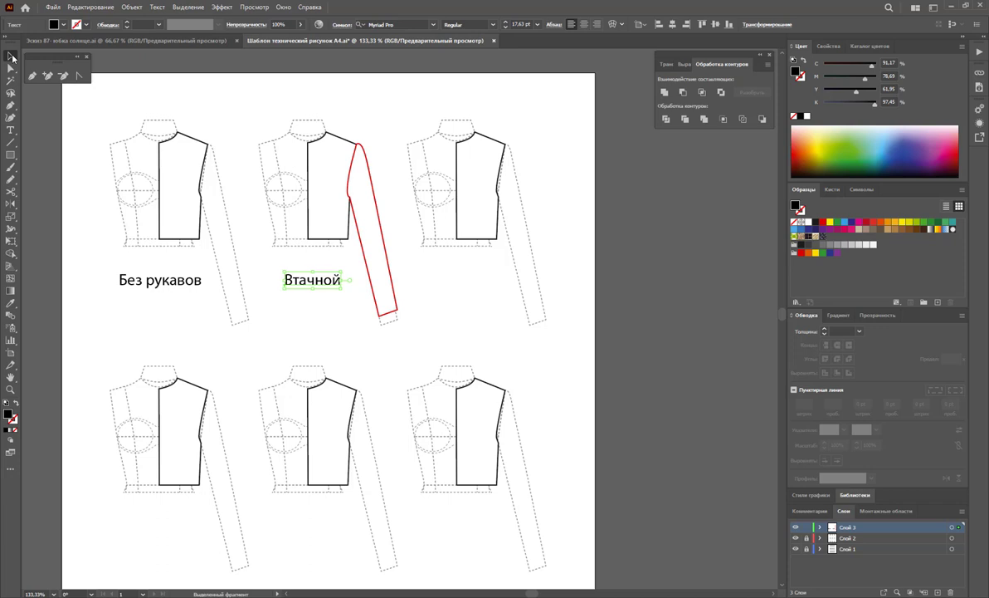
key(Left)
key(Left)
key(Left)
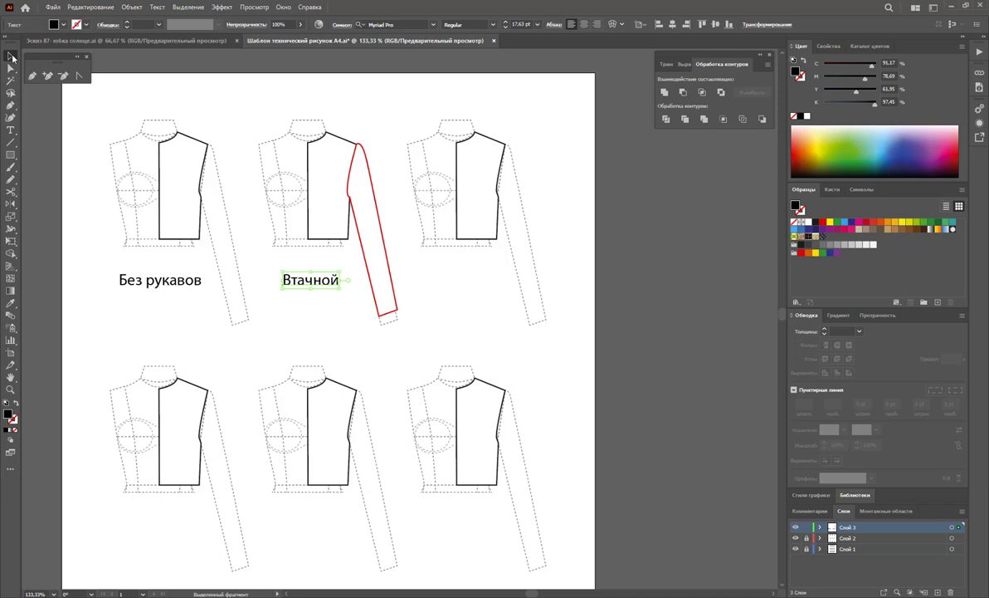
key(Left)
click(444, 298)
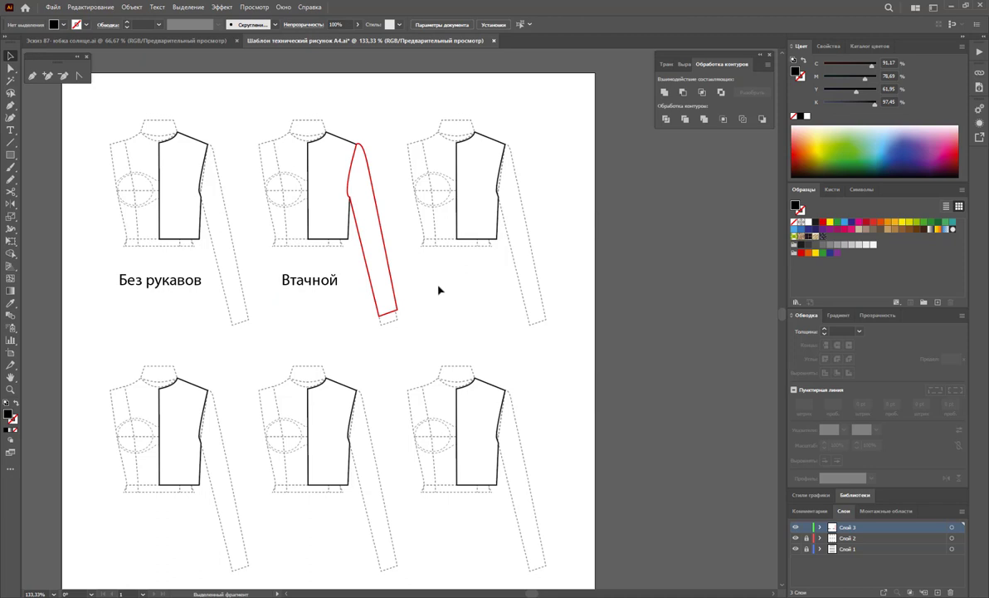
click(32, 76)
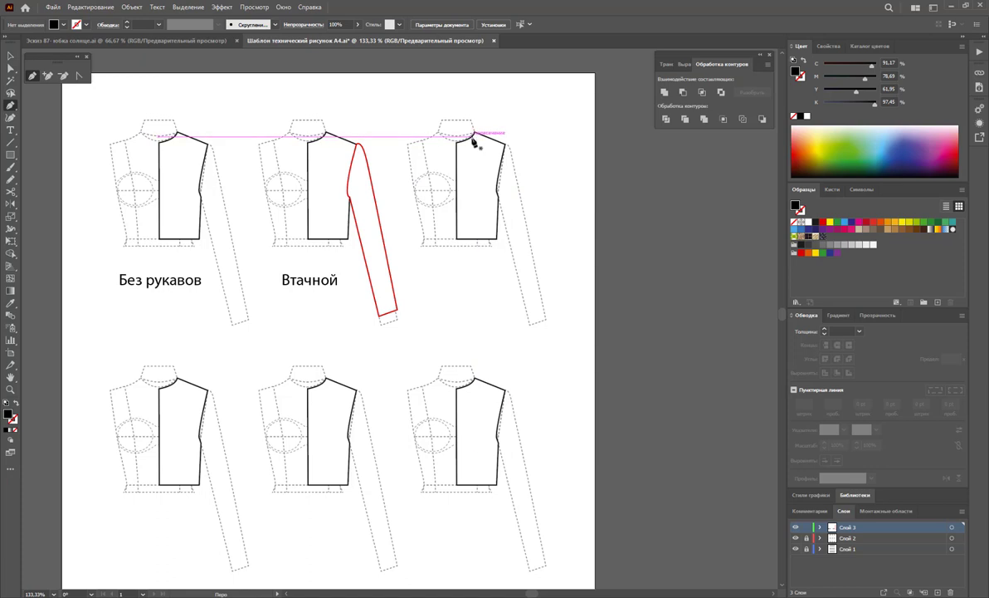
- Trace a closed raglan sleeve from the third sketch's neckline down to the cuff
click(474, 133)
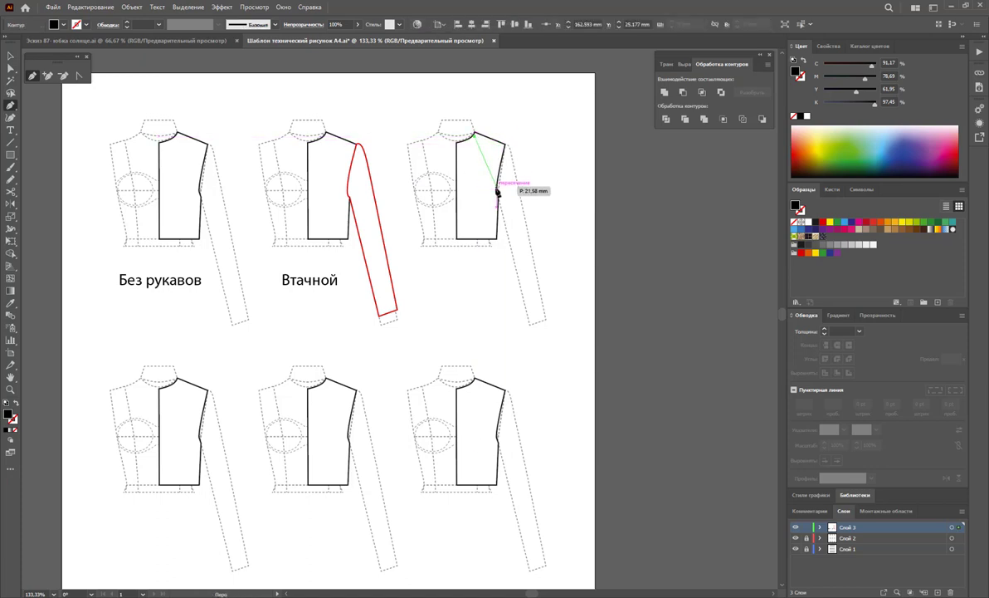
drag(498, 178, 499, 196)
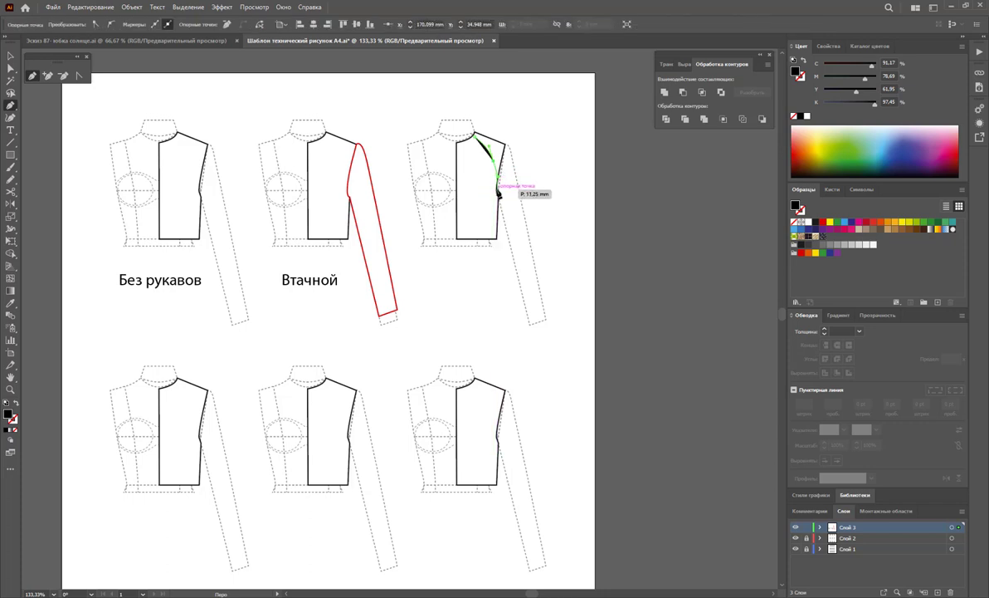
drag(498, 195, 500, 199)
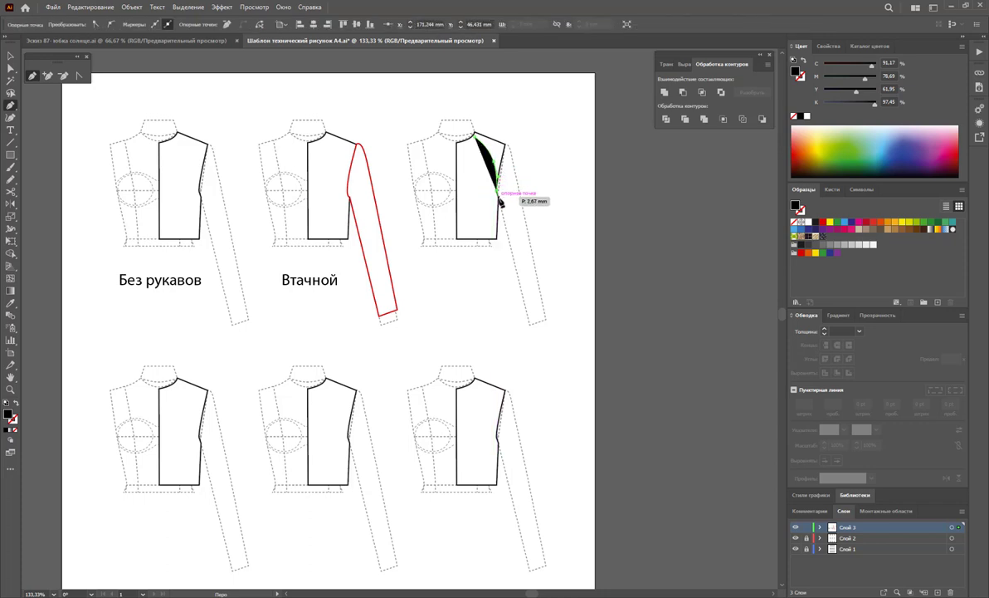
click(538, 311)
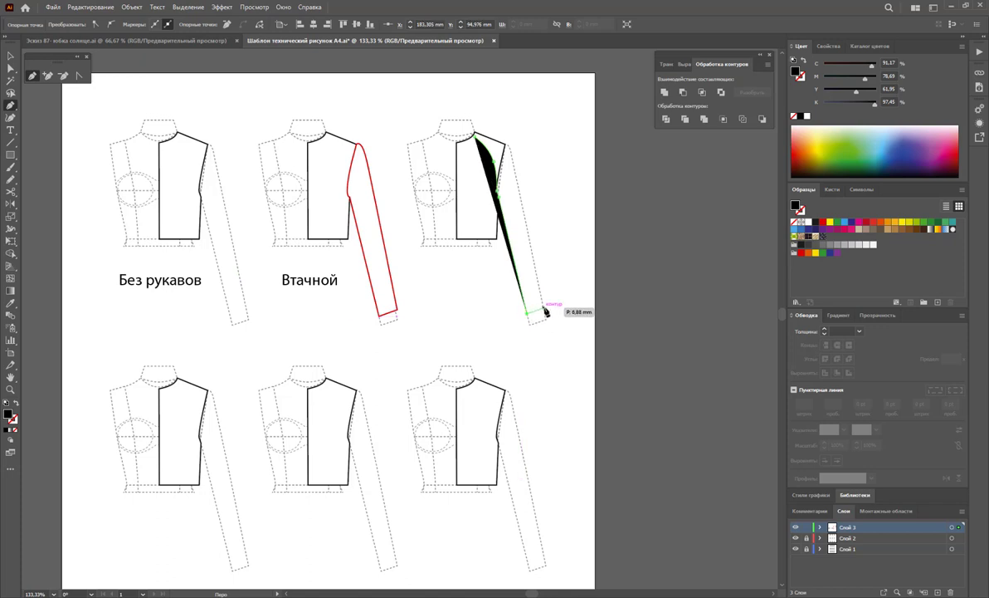
click(508, 148)
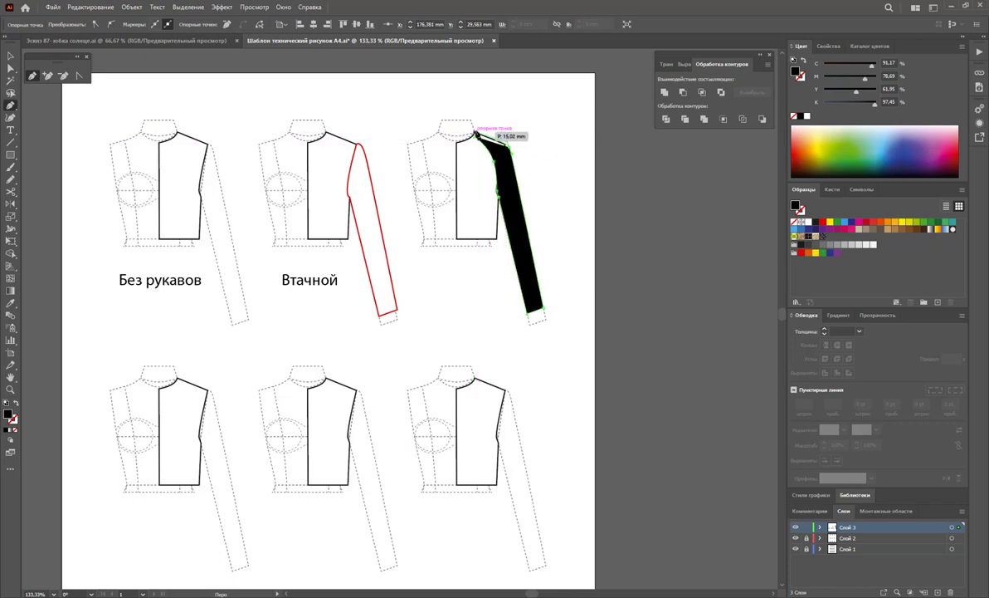
click(475, 133)
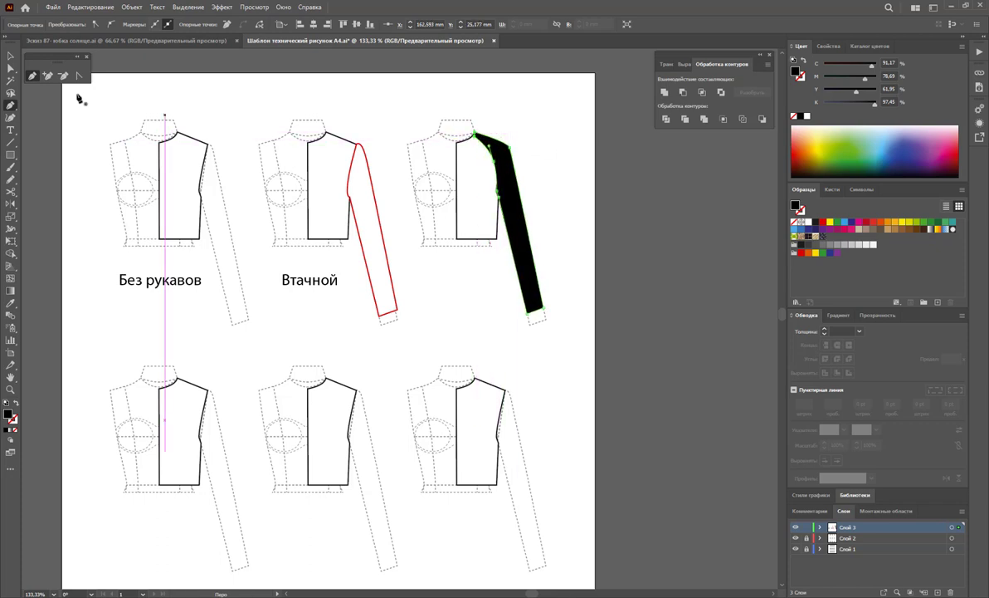
- Apply the set-in sleeve's white fill and red outline to the raglan sleeve
click(11, 303)
click(369, 214)
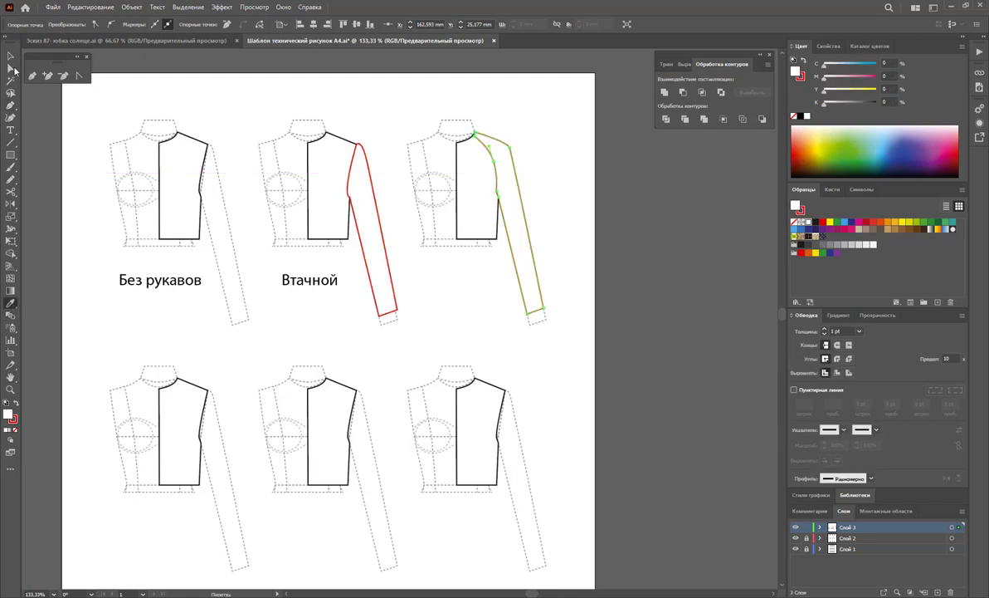
click(10, 55)
click(560, 191)
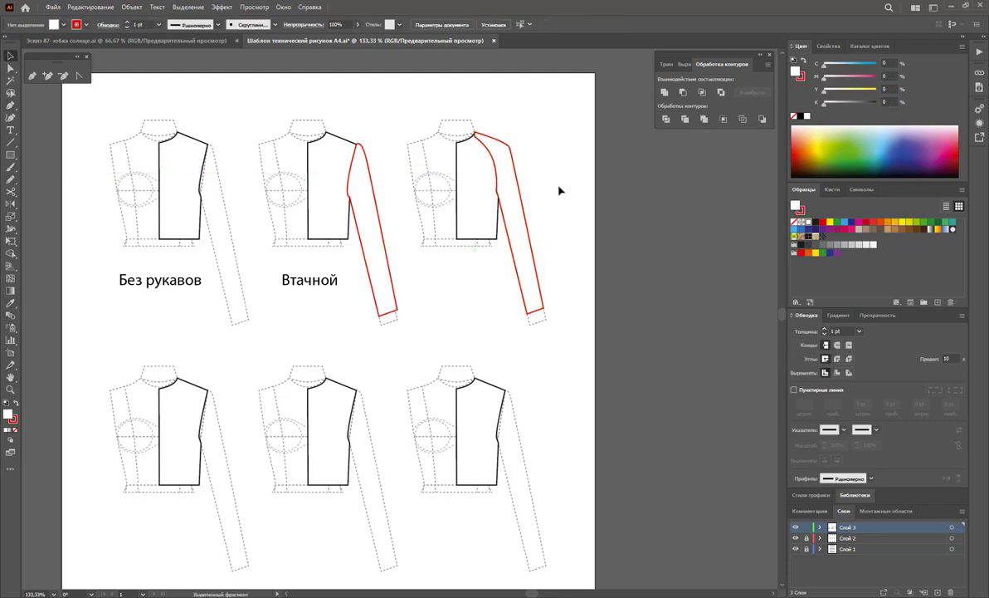
- Adjust an armhole anchor point on the raglan sleeve
click(11, 69)
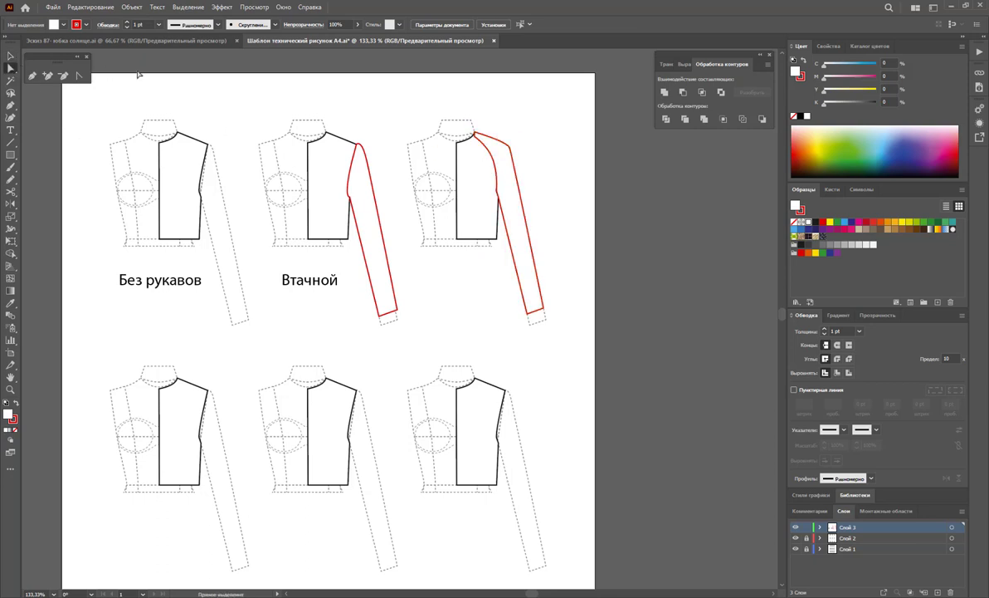
click(477, 143)
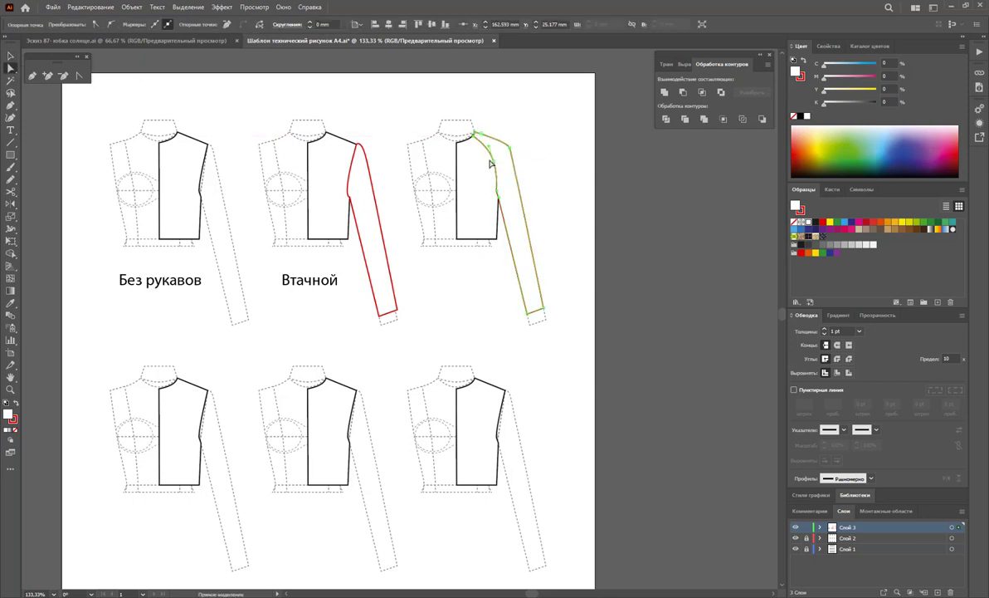
drag(490, 162, 499, 156)
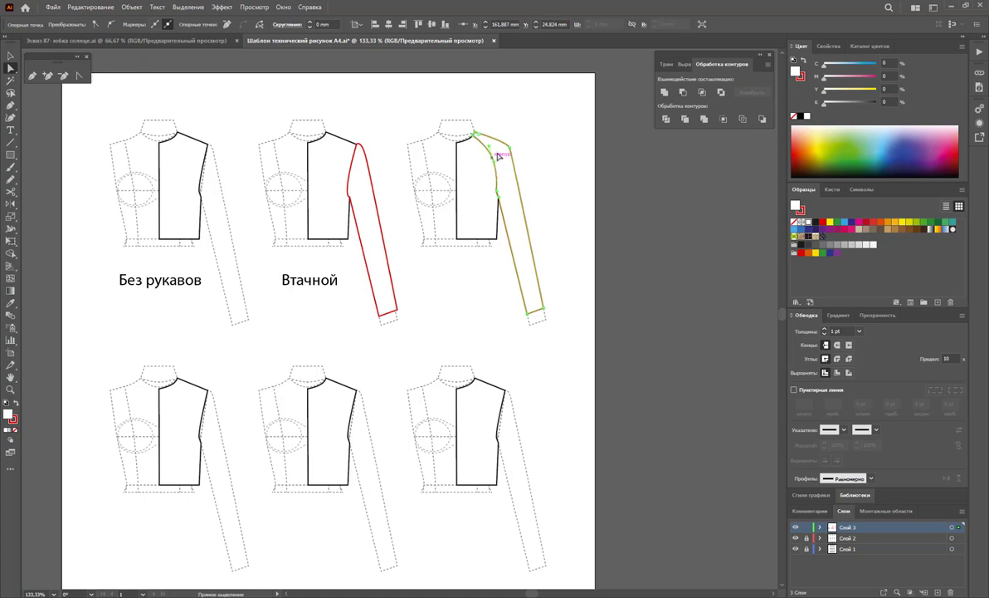
click(521, 118)
- Copy the Втачной label under the third top and retype it as Реглан
key(v)
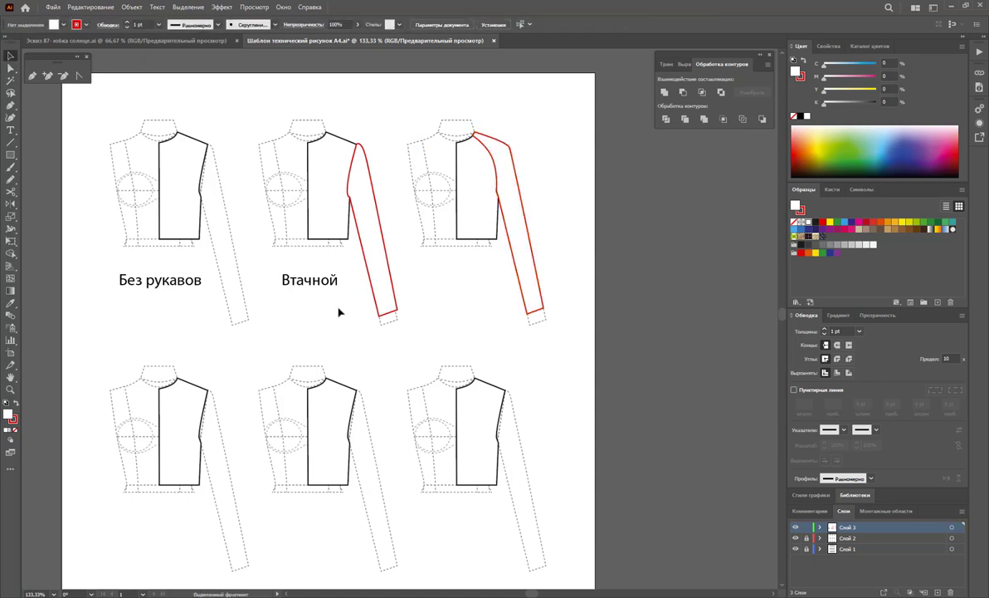
drag(304, 285, 455, 303)
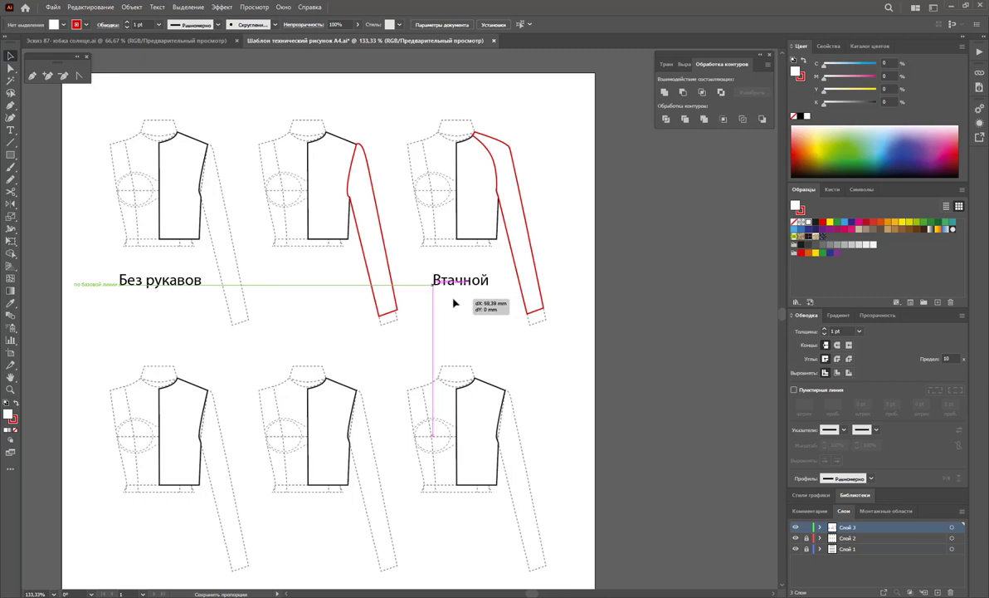
key(t)
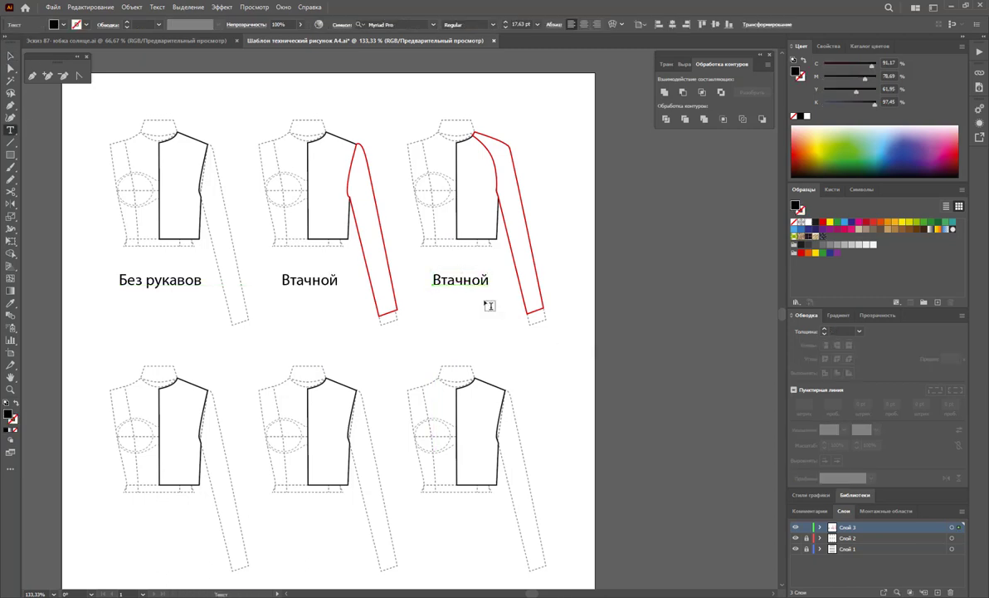
drag(434, 277, 552, 283)
text(Р)
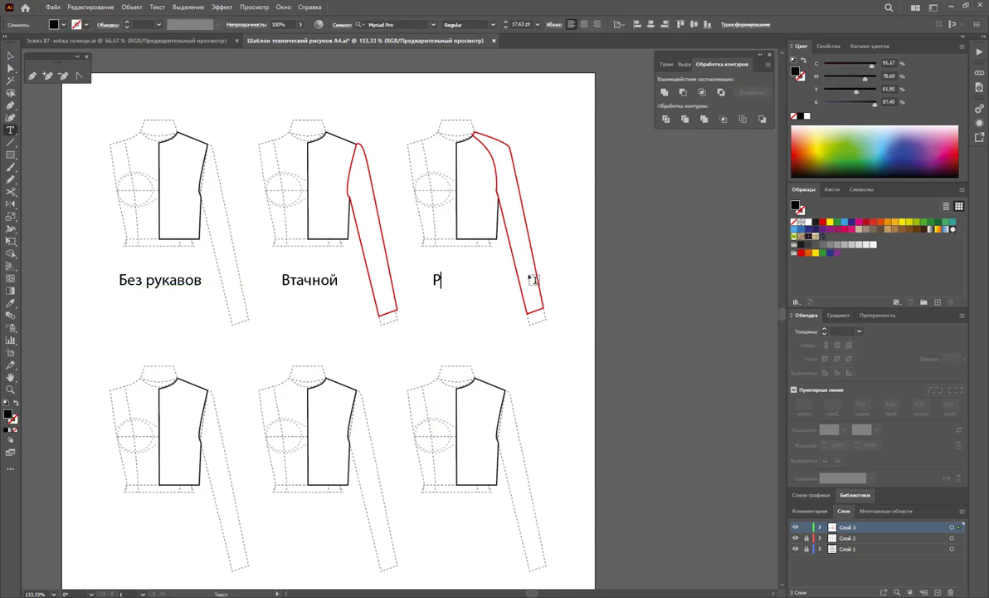
text(еглан)
- Duplicate the Без рукавов, Втачной and Реглан labels beneath the second row of tops
scroll(532, 280, down, 3)
scroll(504, 260, down, 2)
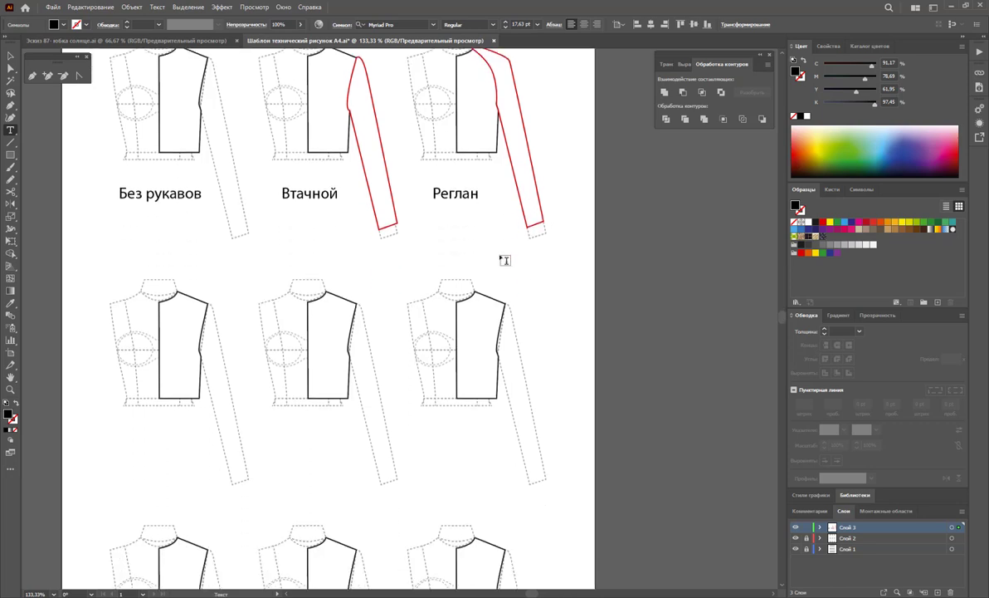
click(10, 56)
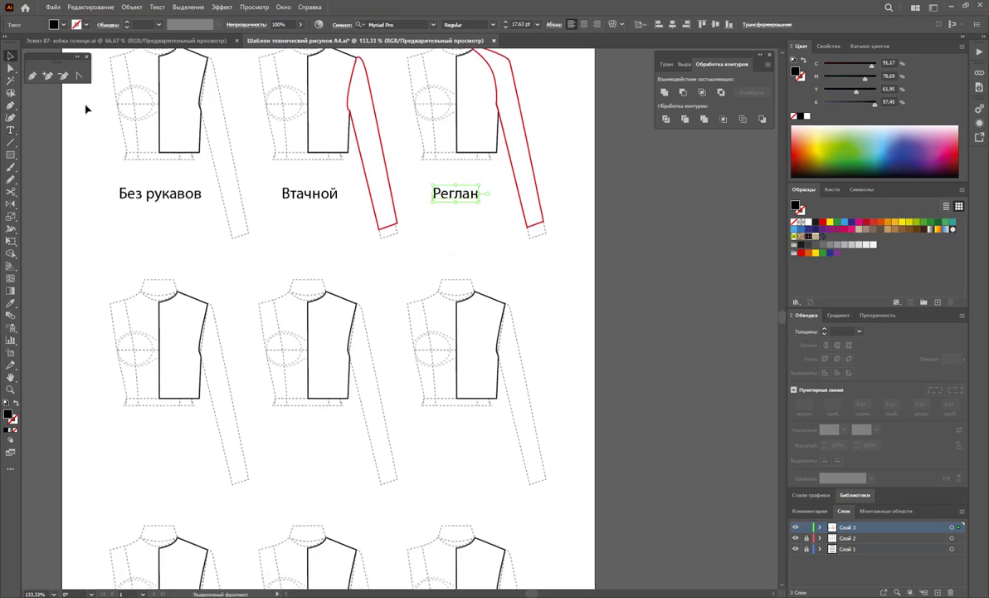
click(147, 194)
shift+click(282, 191)
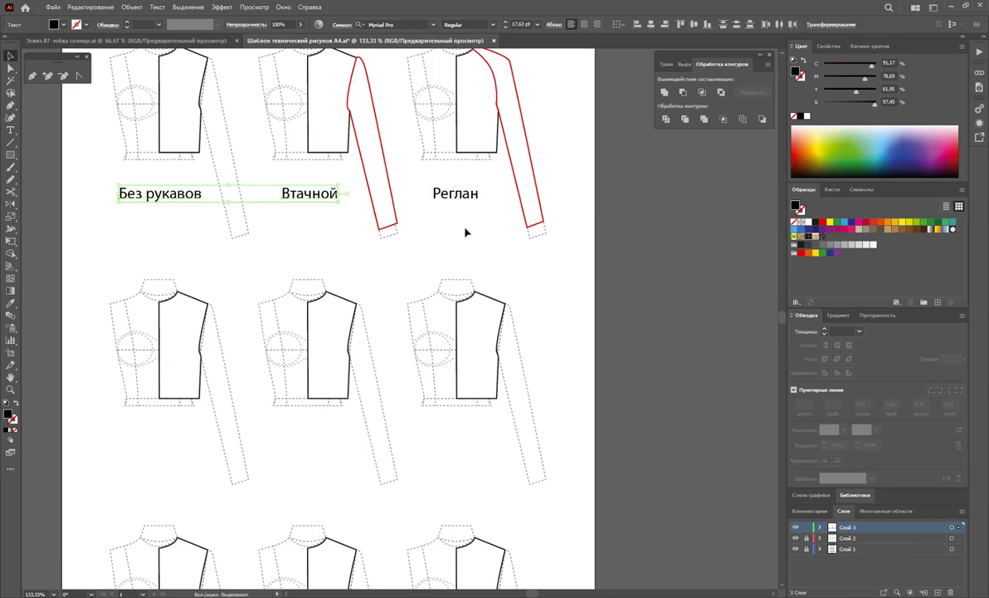
shift+click(464, 201)
drag(465, 201, 504, 402)
click(362, 424)
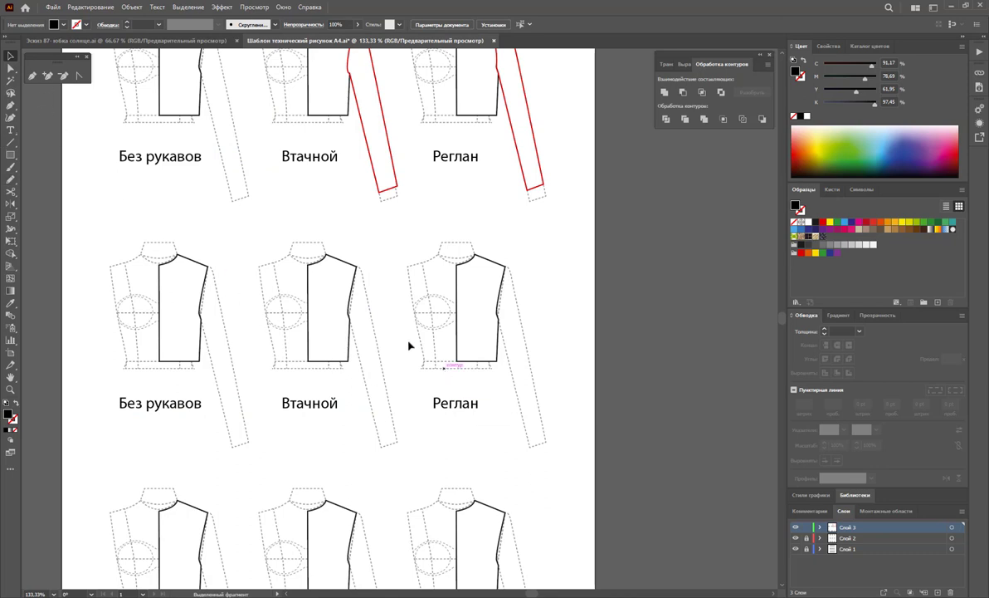
click(846, 540)
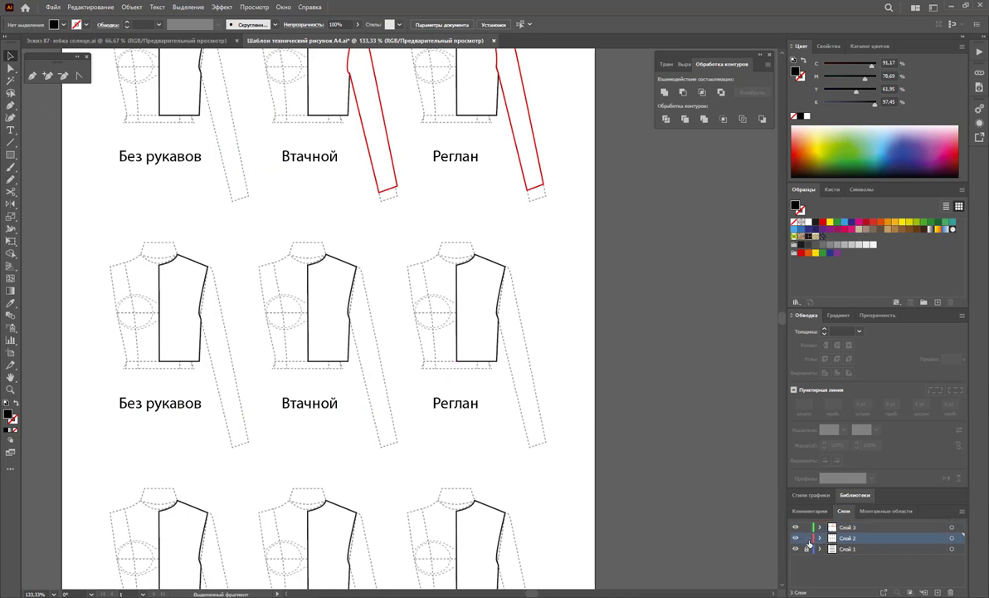
- Draw a curved sleeve-cap shape at the shoulder of the second-row first bodice
click(14, 71)
click(207, 264)
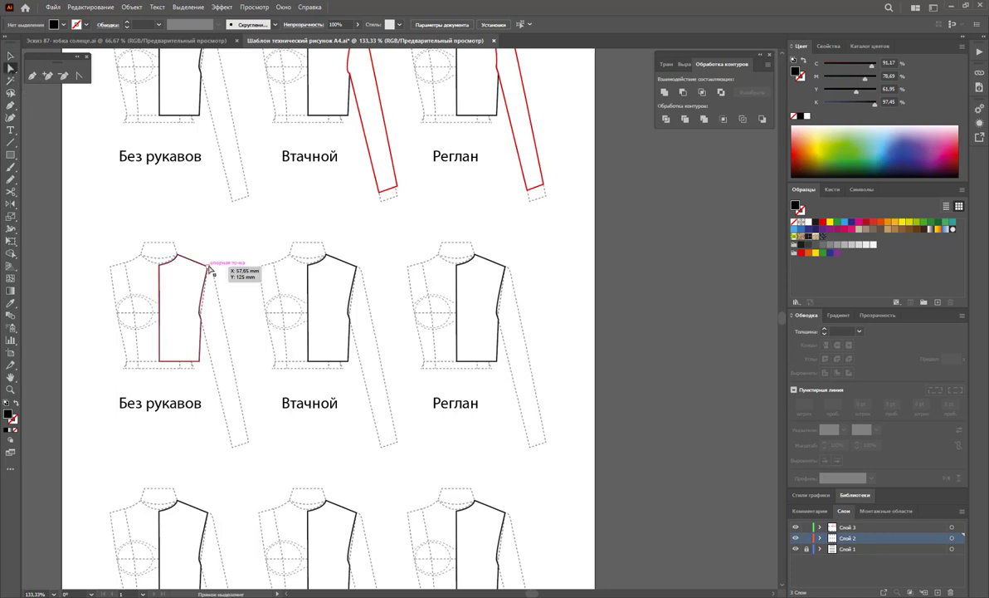
click(32, 76)
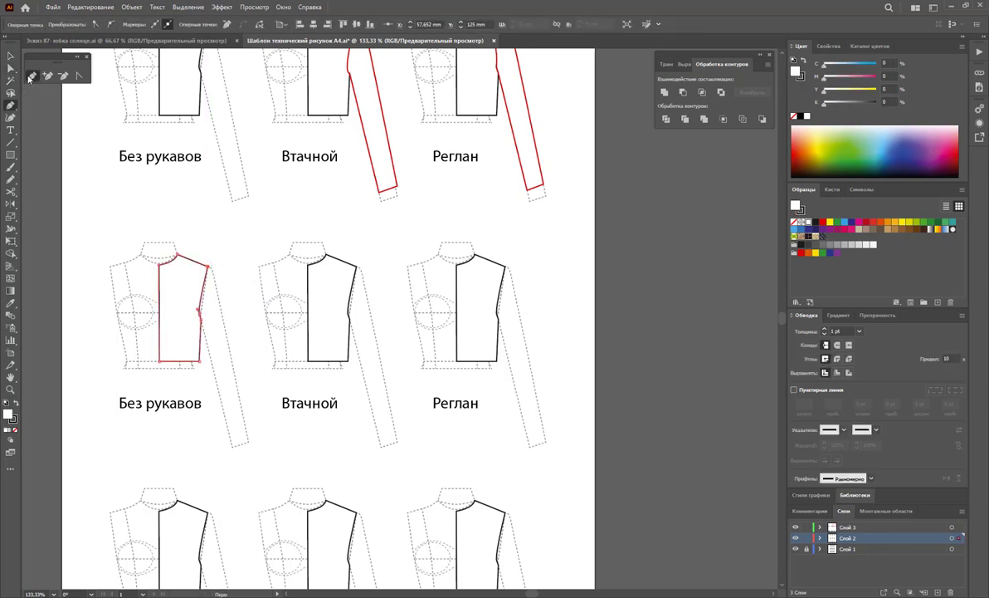
click(206, 265)
key(ctrl+z)
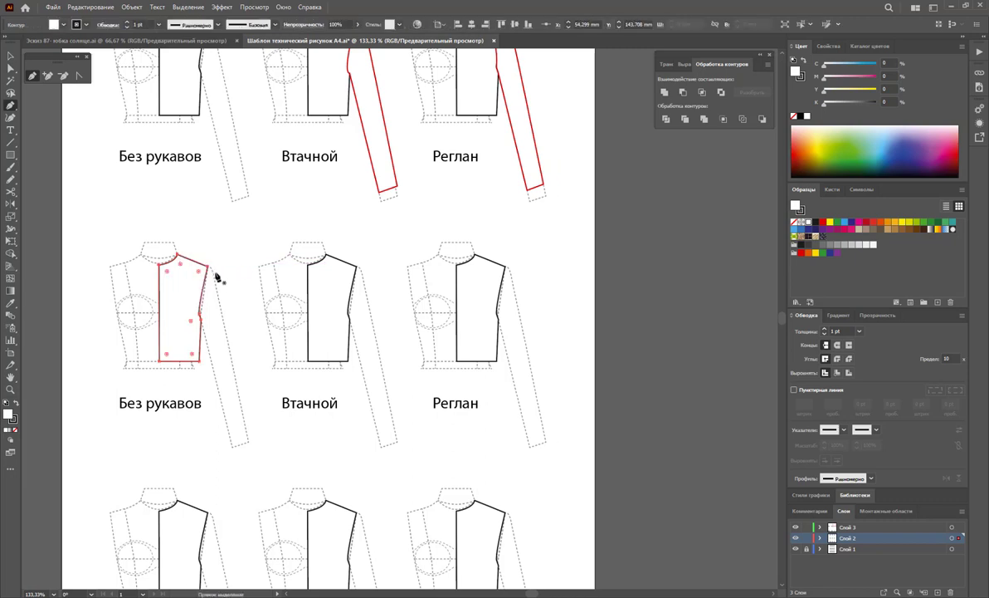
click(217, 293)
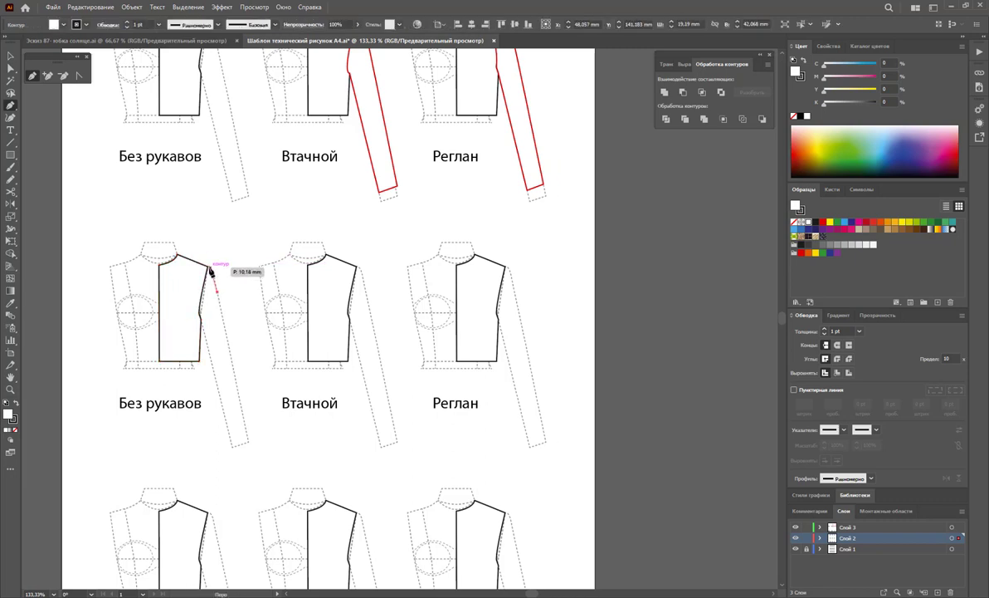
click(205, 269)
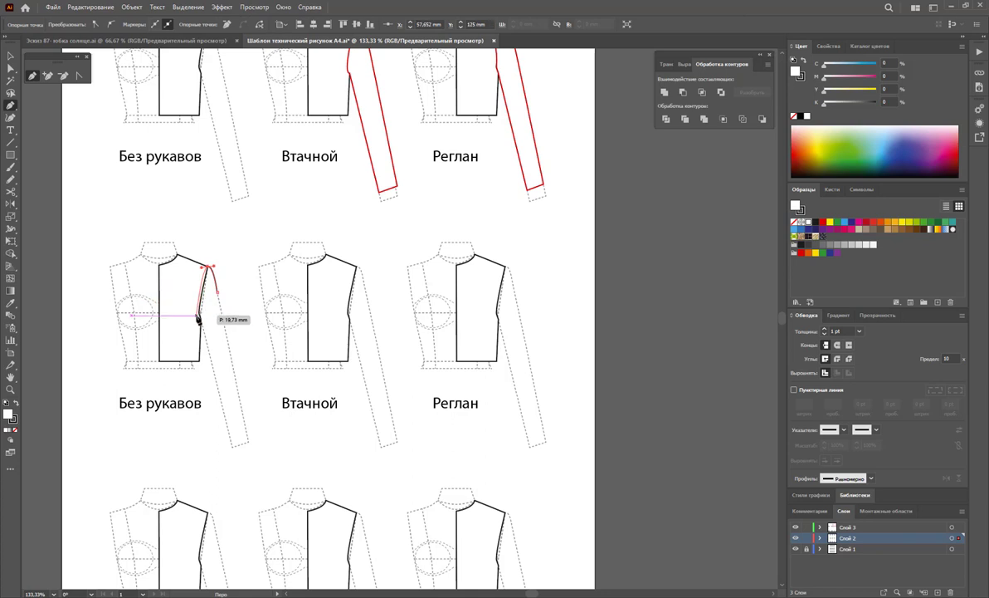
drag(197, 321, 201, 322)
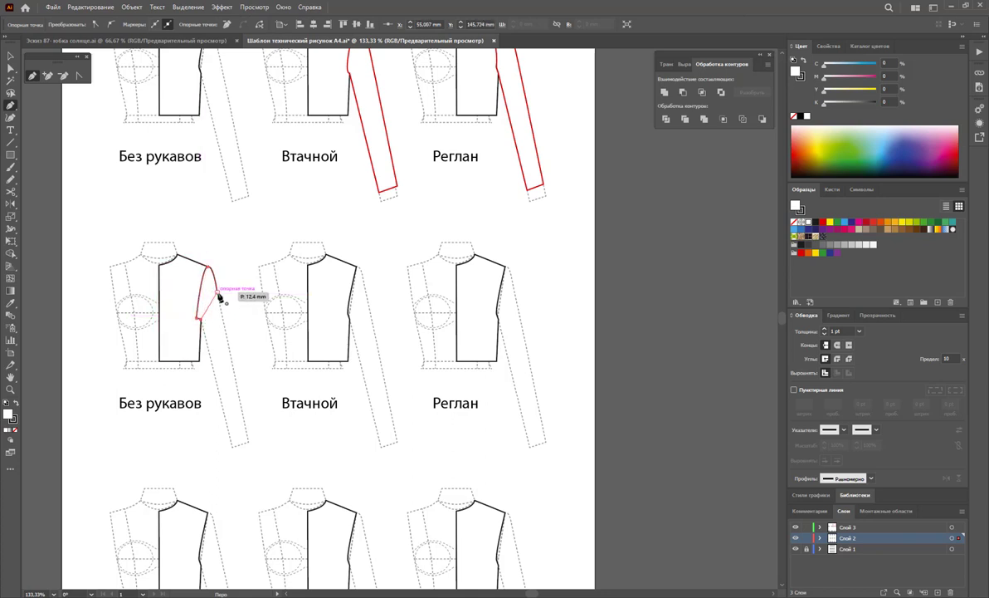
click(217, 292)
- Unite the sleeve cap with the bodice in Pathfinder and delete the extra shoulder anchor
click(10, 51)
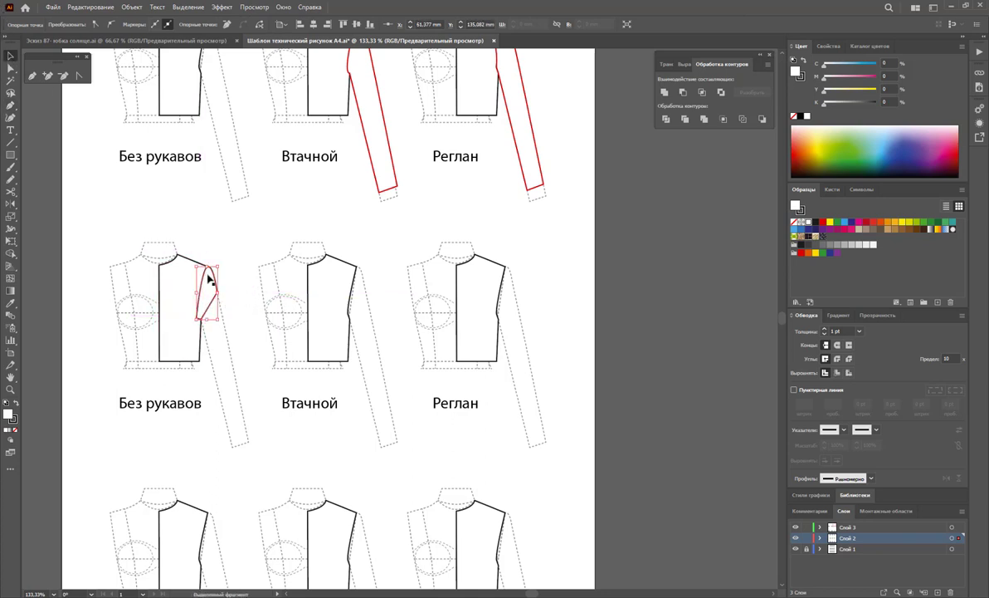
shift+click(188, 293)
click(665, 92)
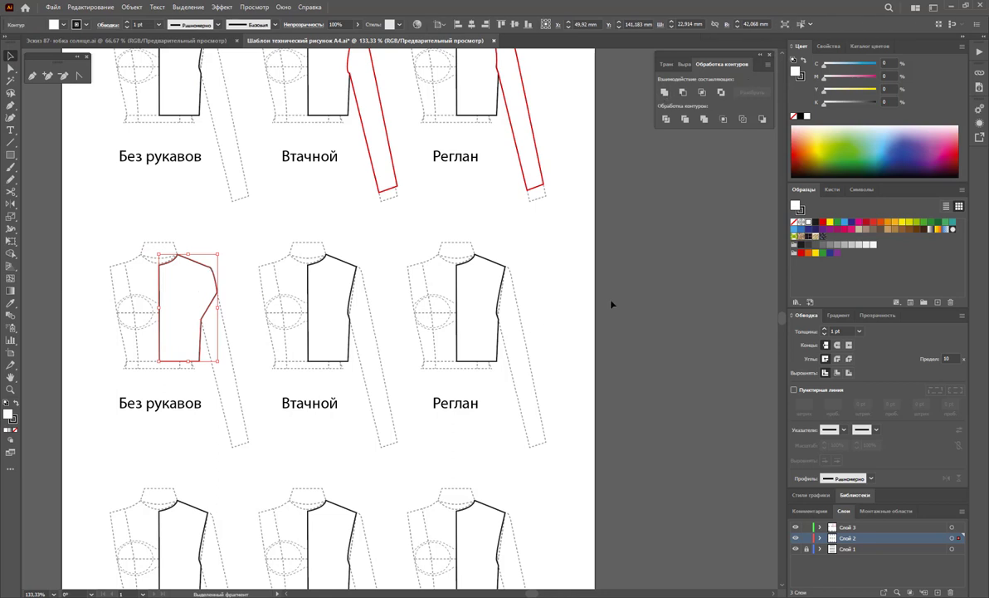
click(573, 280)
click(176, 259)
click(63, 75)
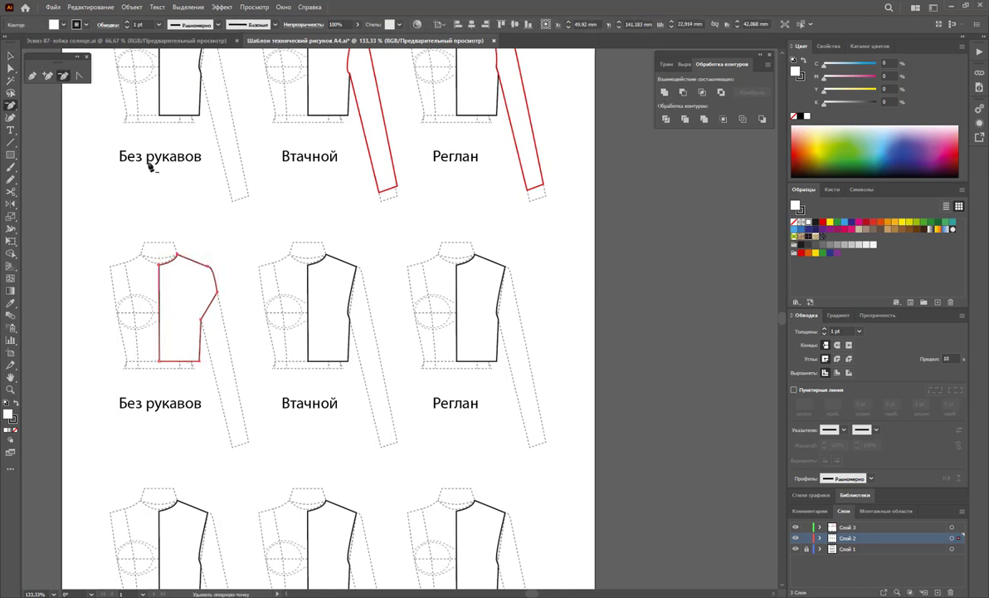
click(205, 257)
click(204, 258)
key(v)
click(220, 296)
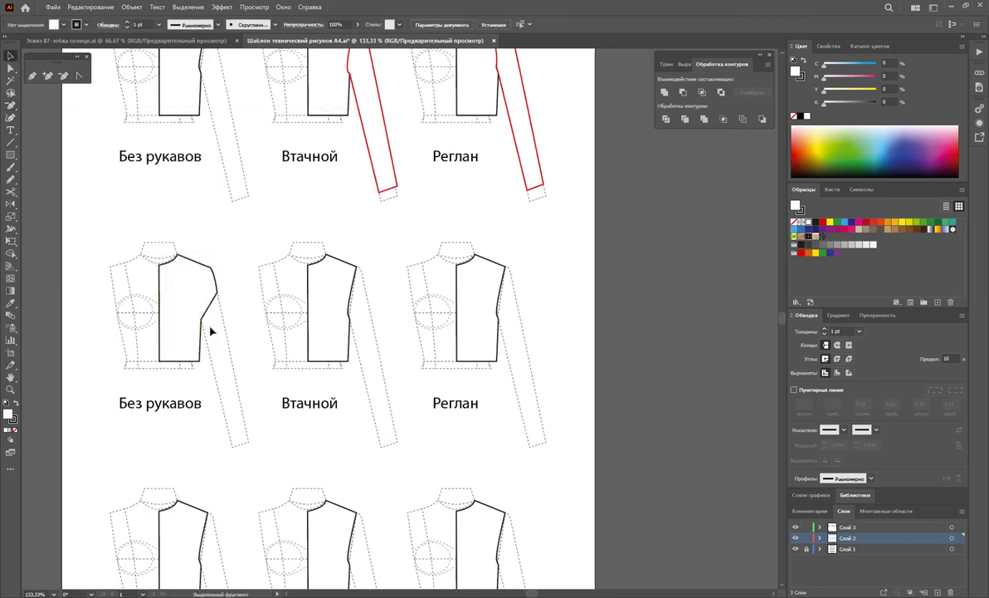
click(32, 75)
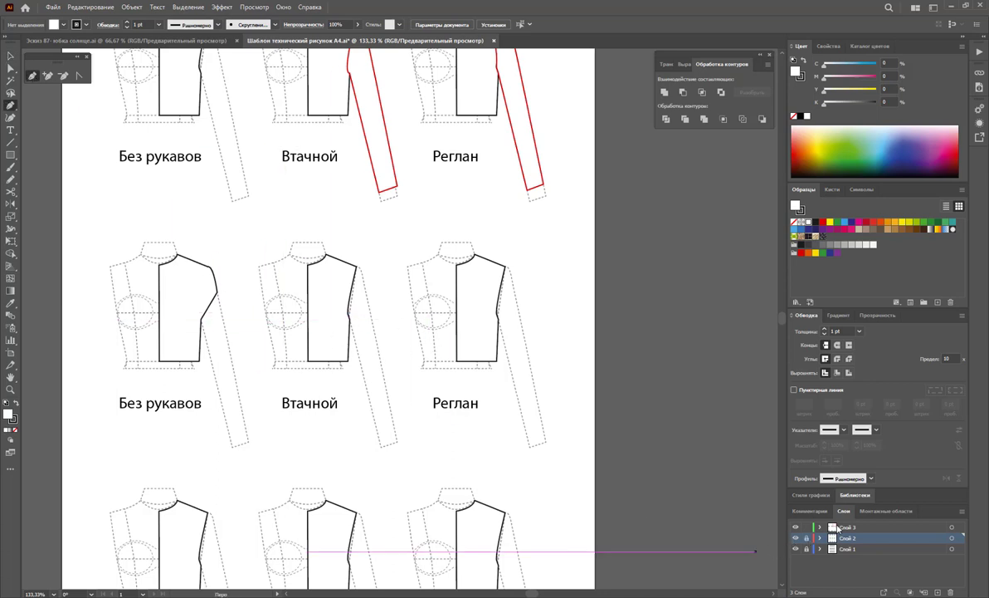
- On layer Слой 3, draw the dropped sleeve outline and copy the red stroke onto it
click(843, 528)
click(216, 295)
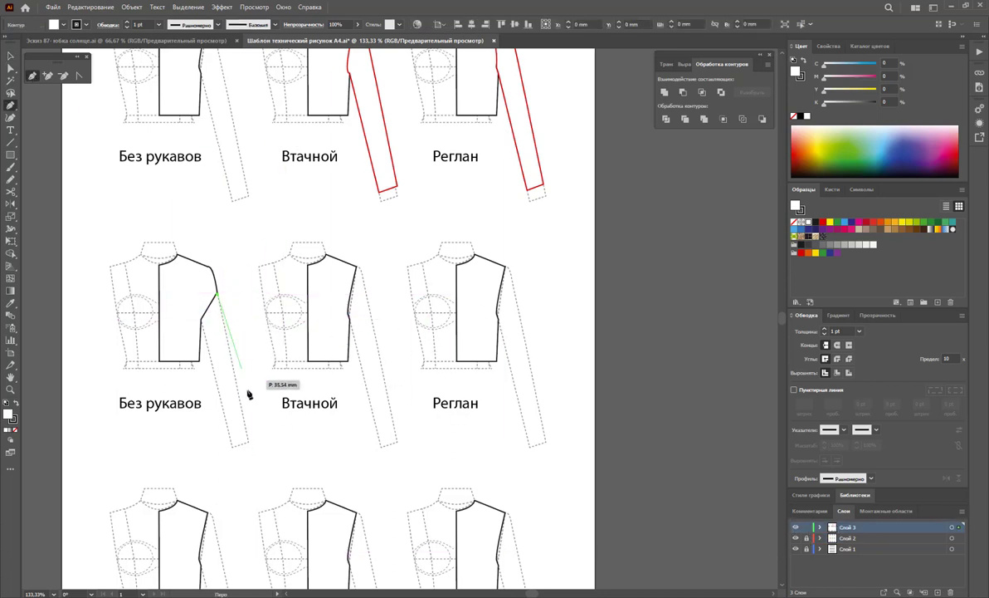
click(248, 430)
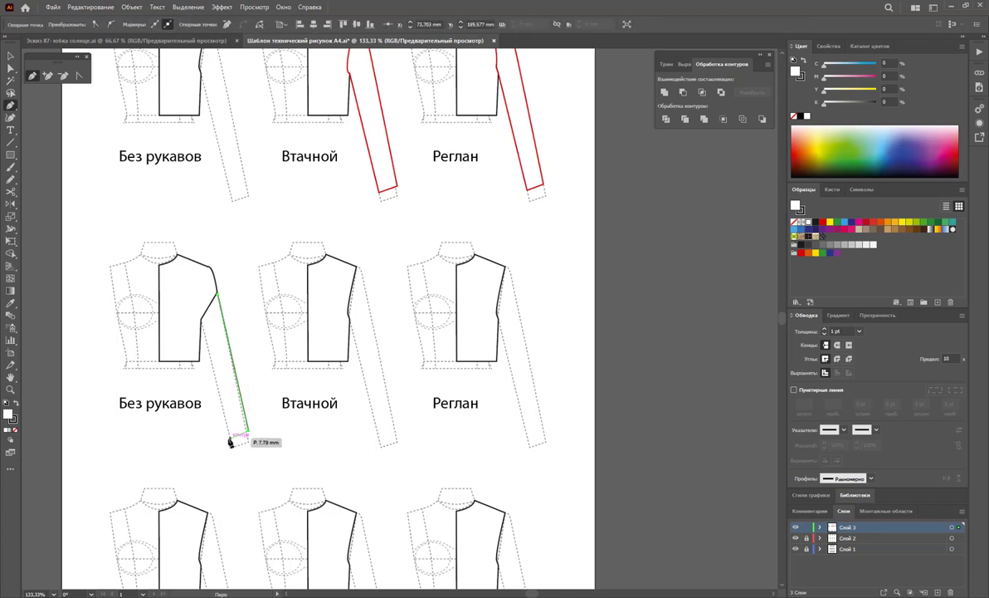
click(231, 438)
click(200, 319)
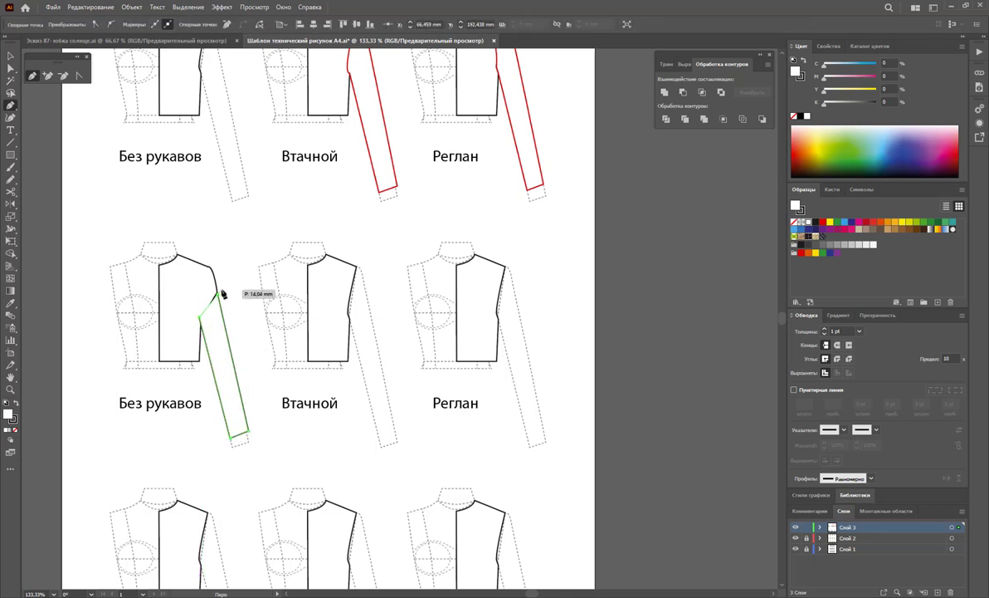
click(216, 295)
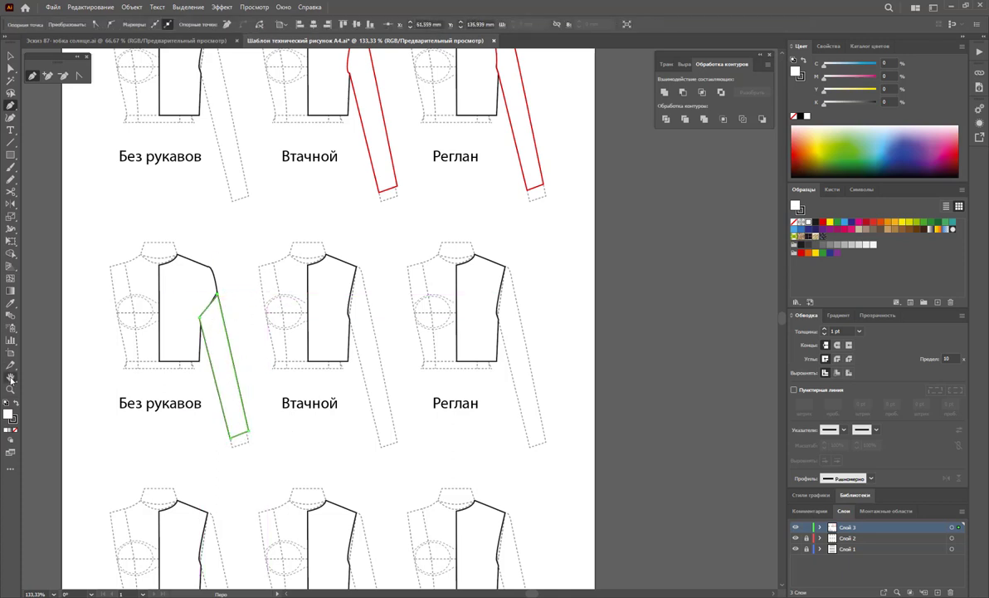
click(11, 303)
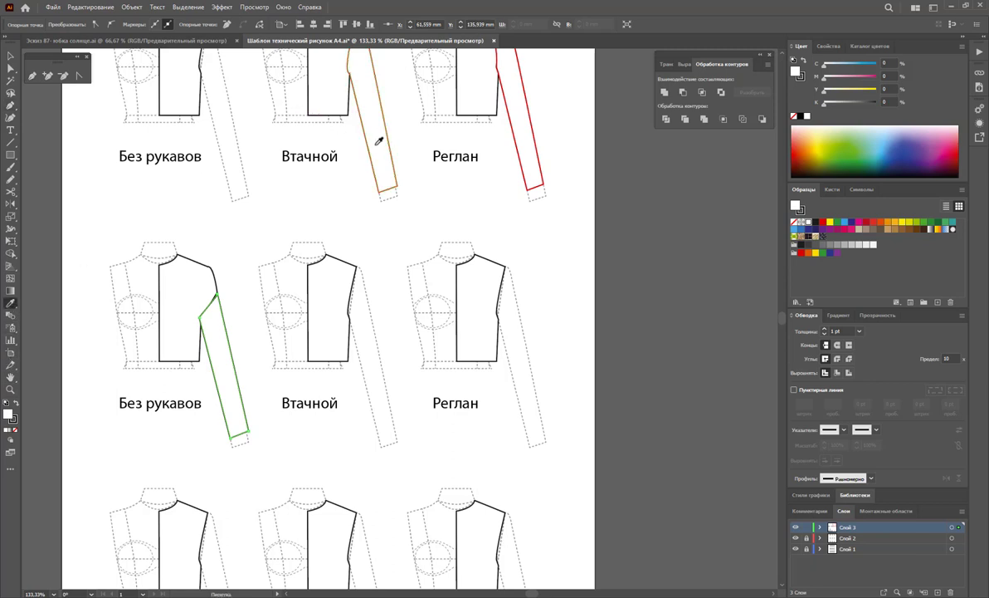
click(379, 141)
- Snap the sleeve's inner corner onto the bodice edge at the lowered armhole
click(10, 68)
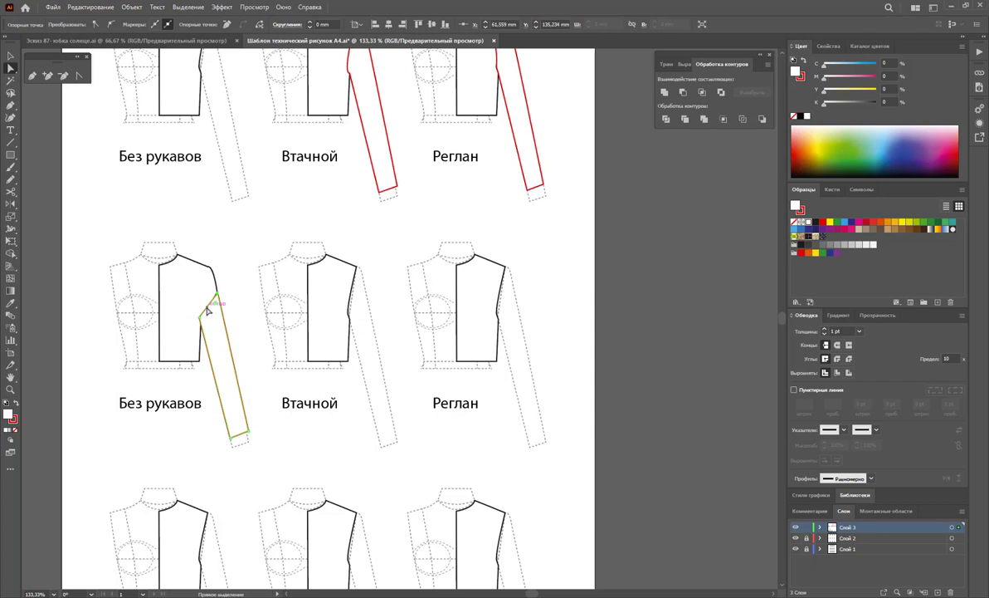
click(249, 315)
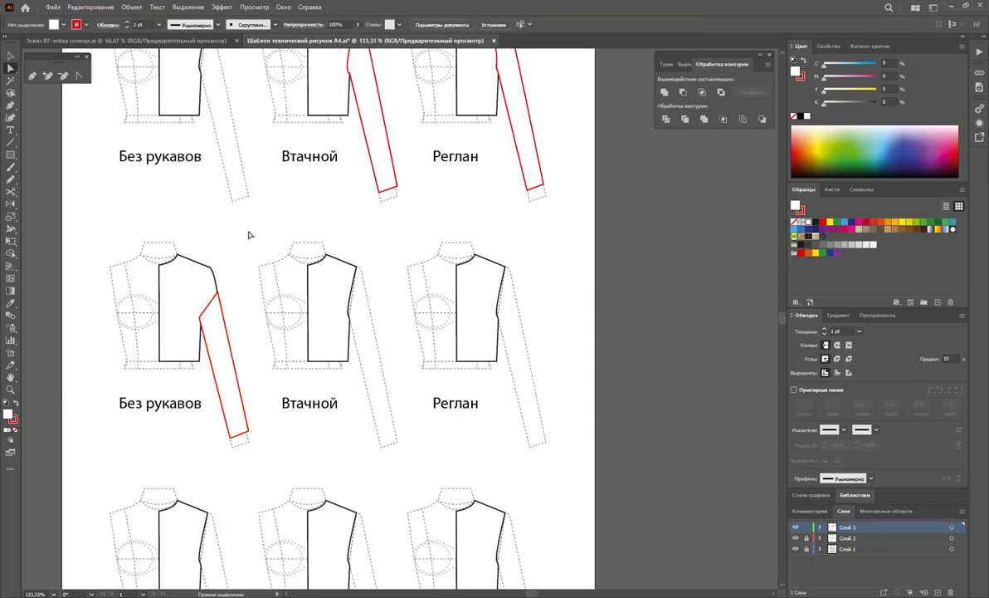
click(215, 295)
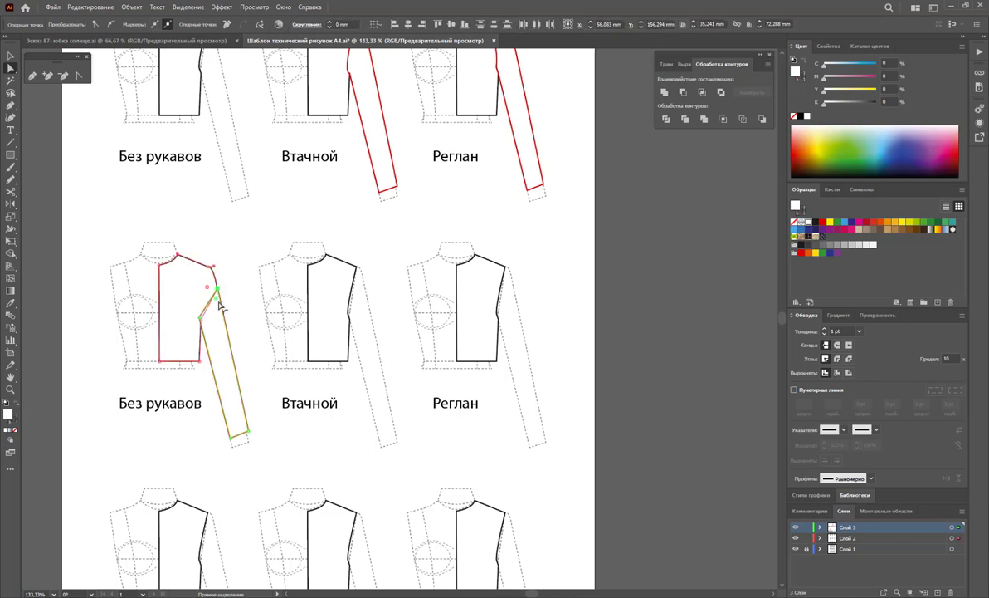
click(216, 264)
click(204, 266)
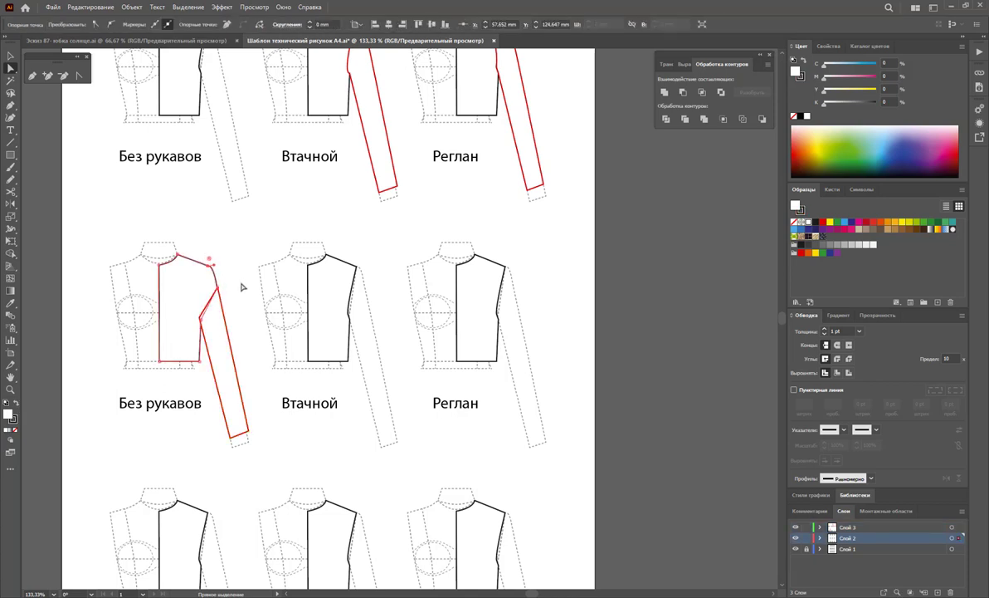
click(231, 284)
click(216, 298)
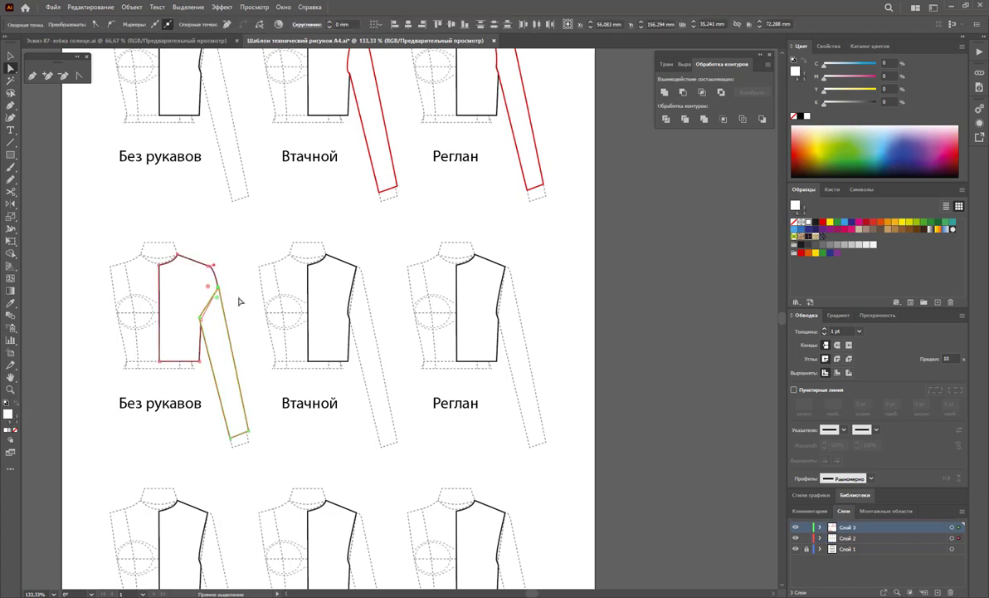
click(243, 274)
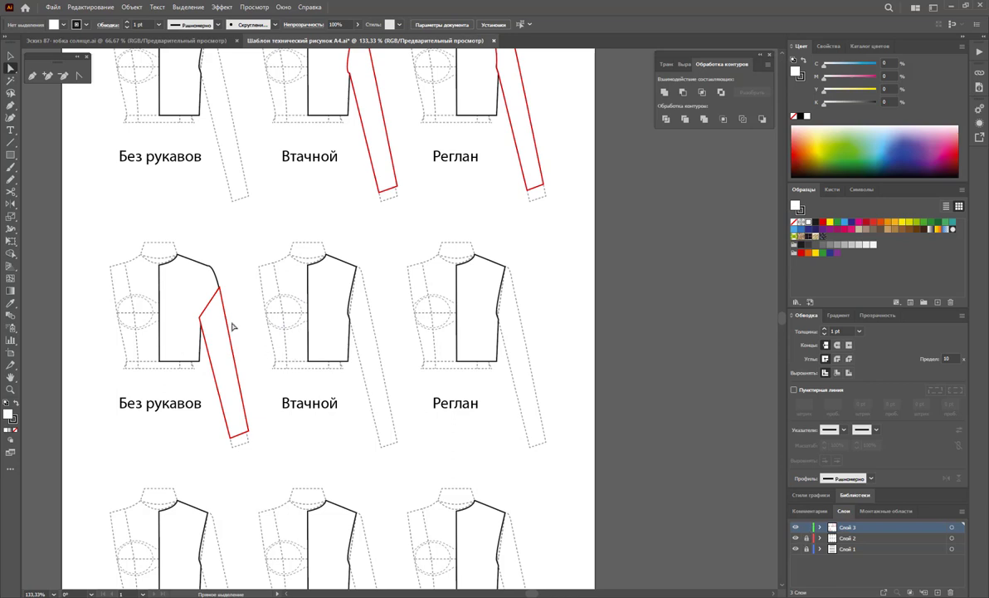
drag(200, 317, 202, 322)
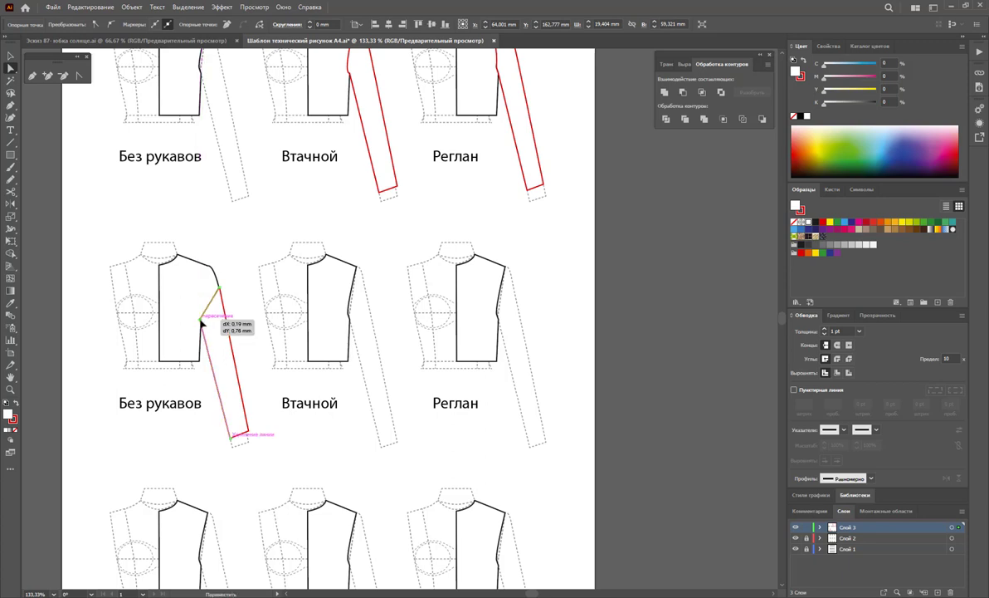
click(247, 305)
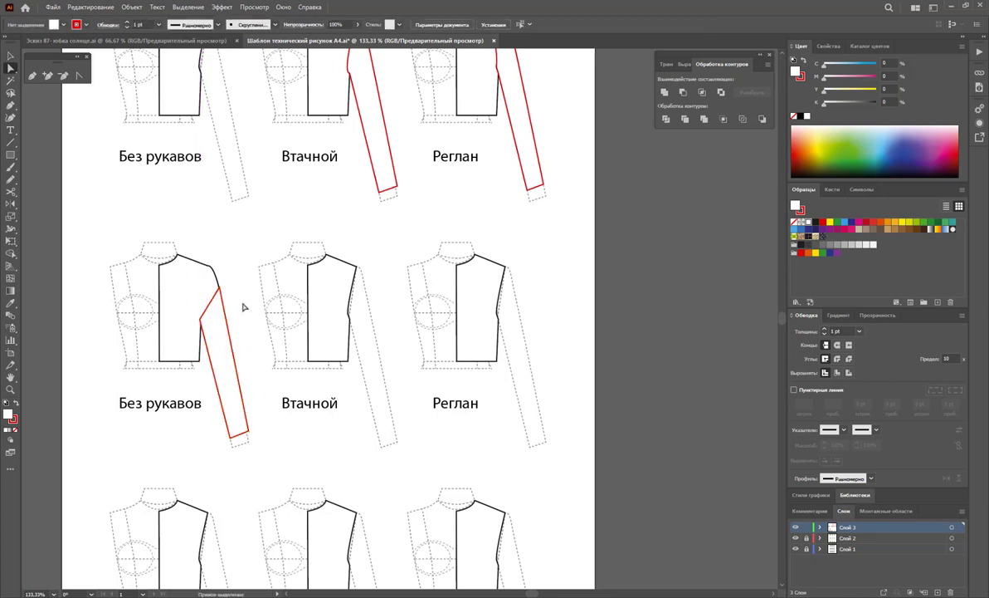
- Change the caption from Без рукавов to Спущенный
click(10, 130)
drag(220, 402, 54, 400)
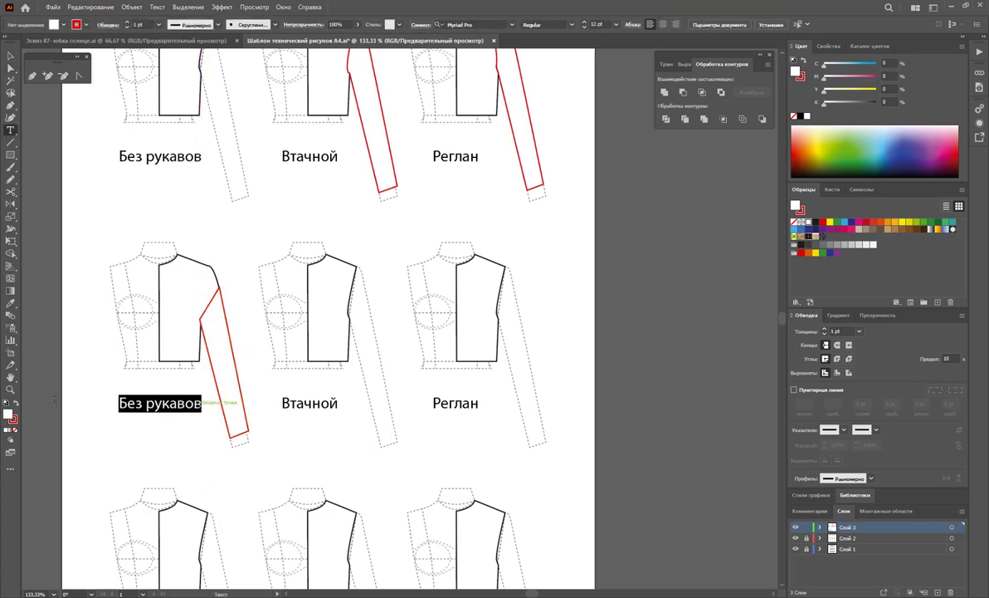
text(С)
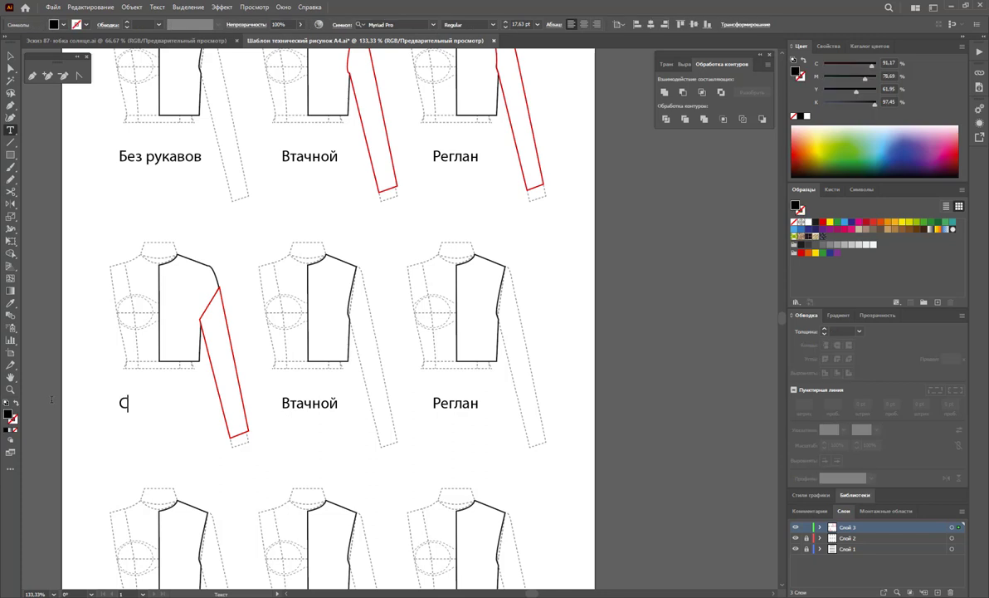
text(пущенн)
text(ый)
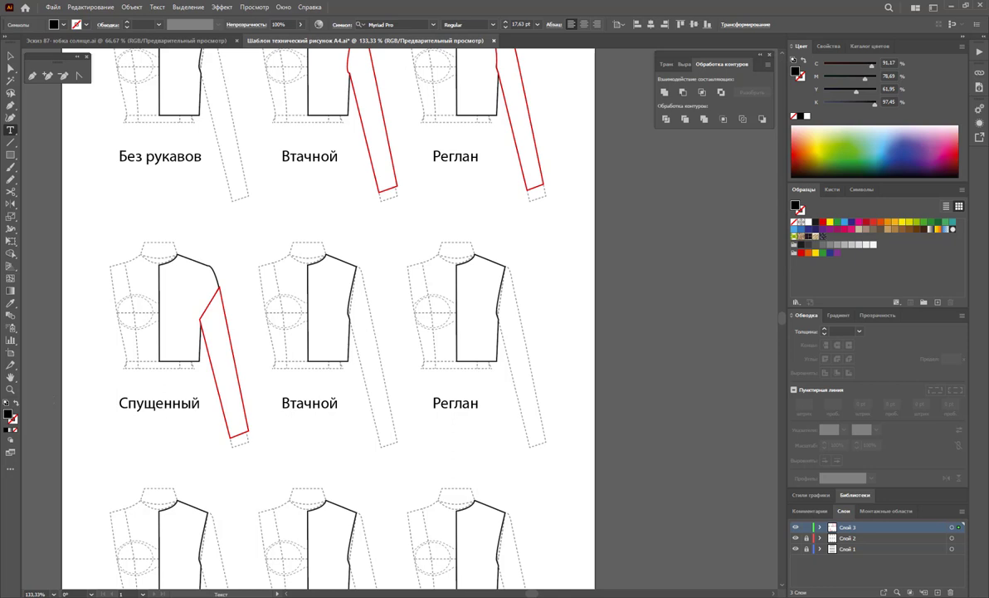
key(Escape)
click(183, 205)
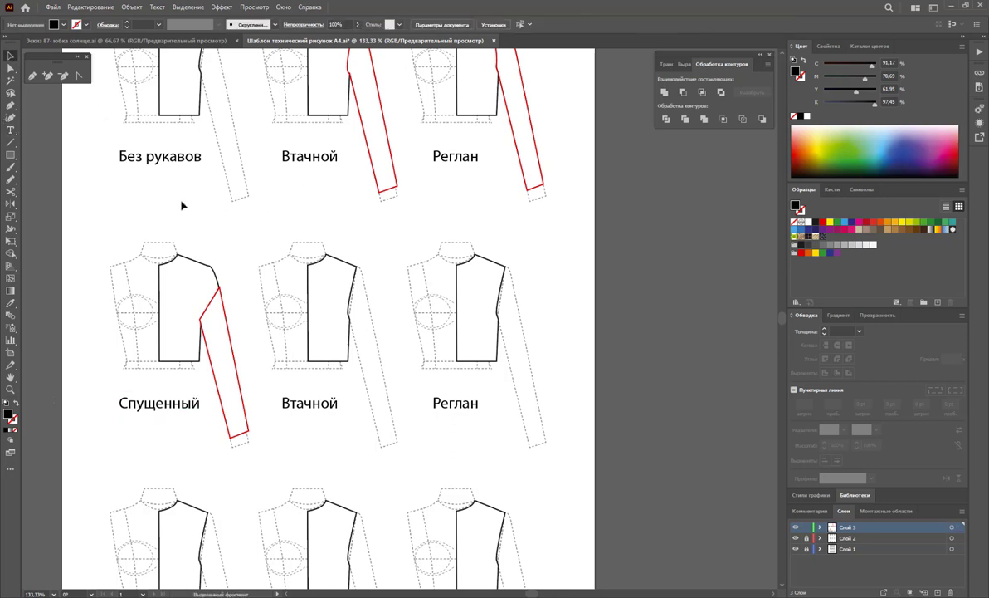
- Draw a rounded sleeve cap at the armhole of the middle-row bodice
click(33, 75)
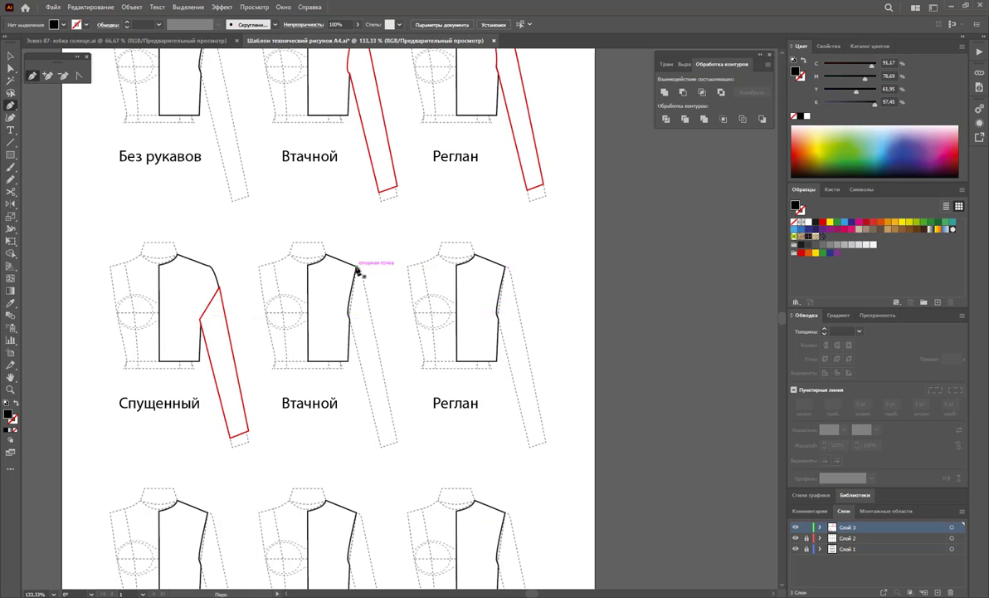
click(356, 268)
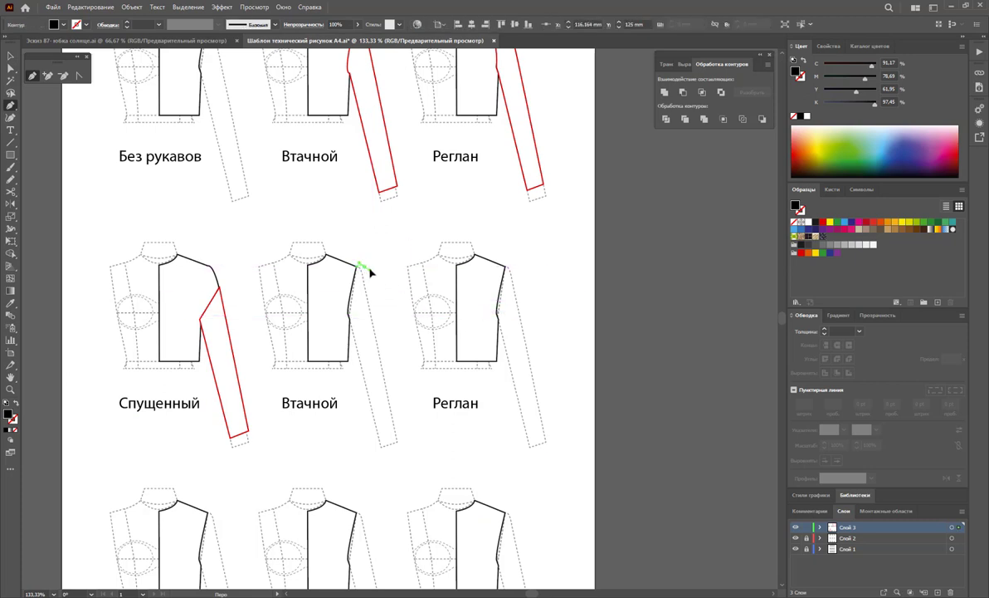
drag(379, 309, 383, 323)
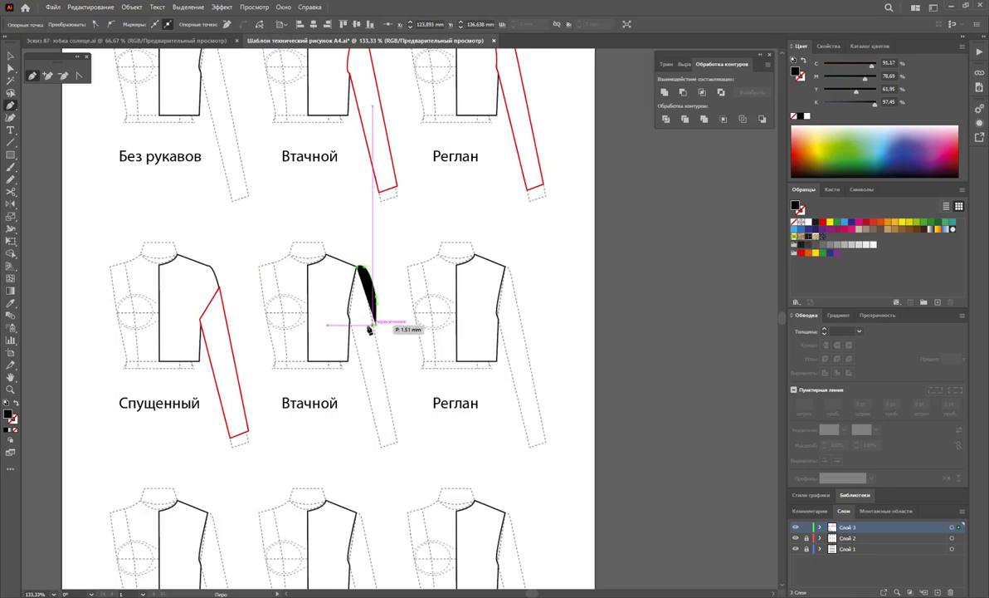
click(354, 328)
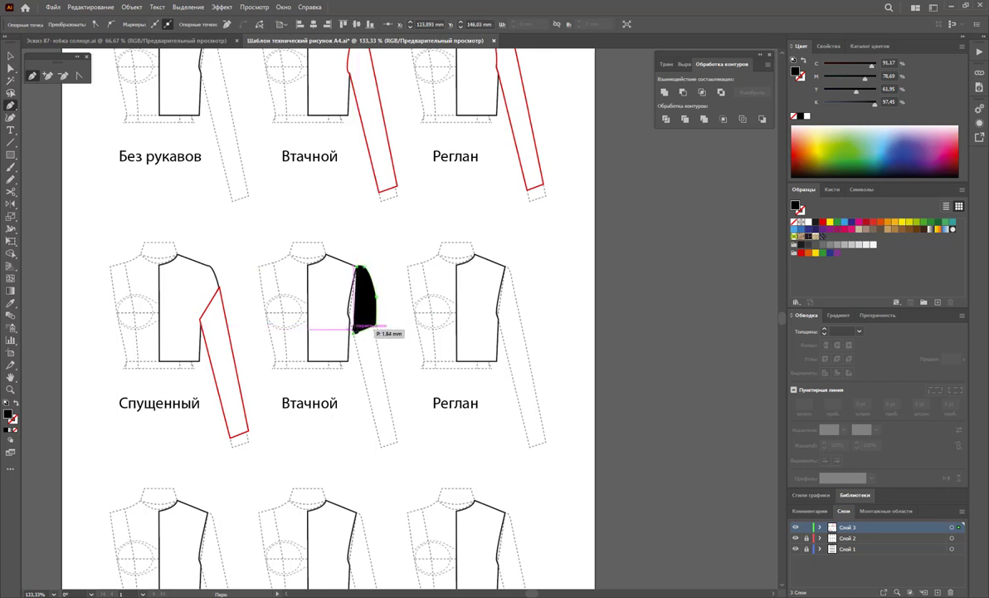
drag(355, 329, 349, 314)
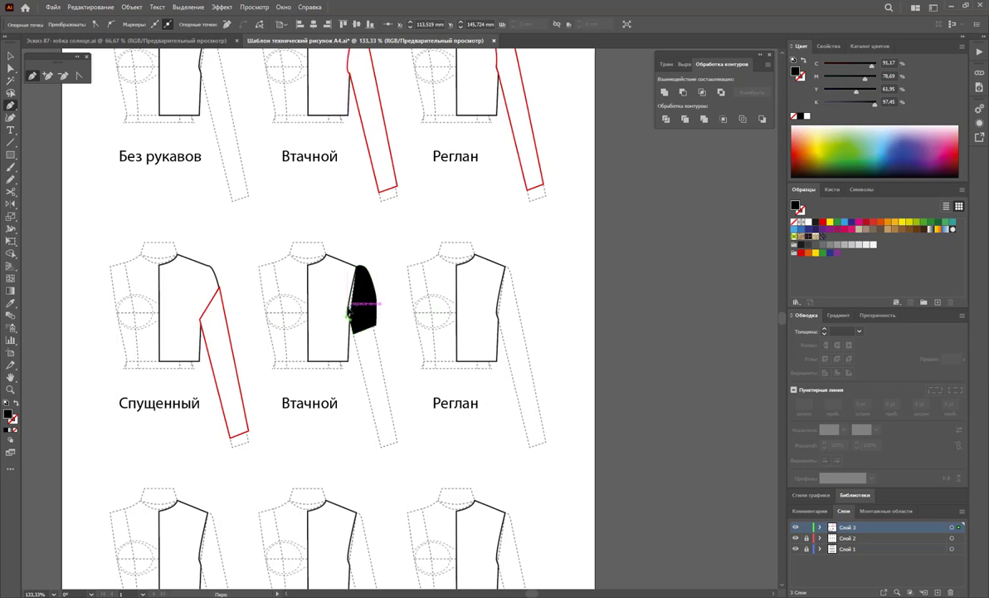
click(360, 266)
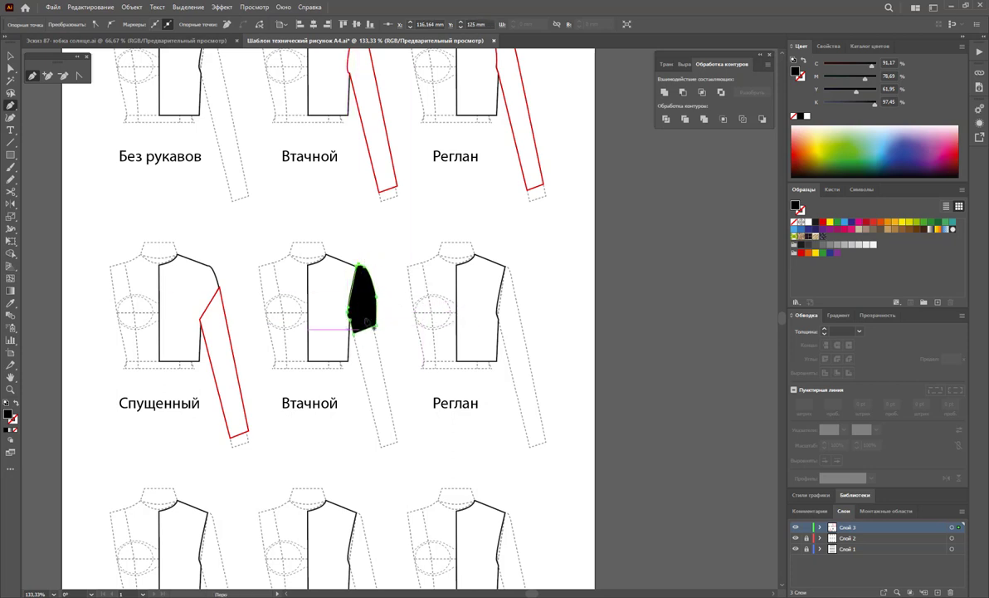
- Reshape the sleeve cap's top and outer anchors and give it the red outline
click(10, 67)
drag(360, 267, 363, 266)
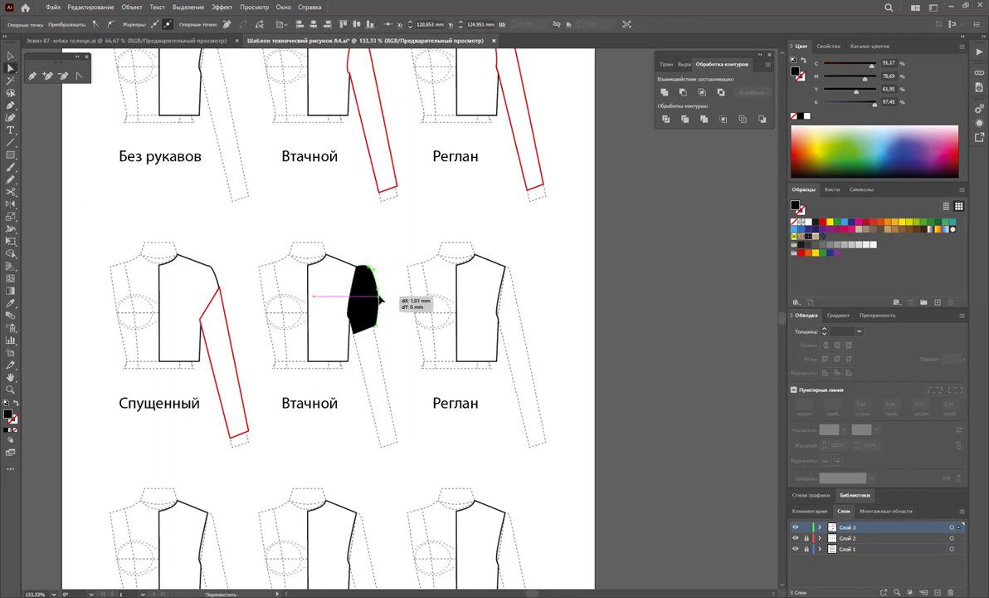
drag(380, 301, 380, 290)
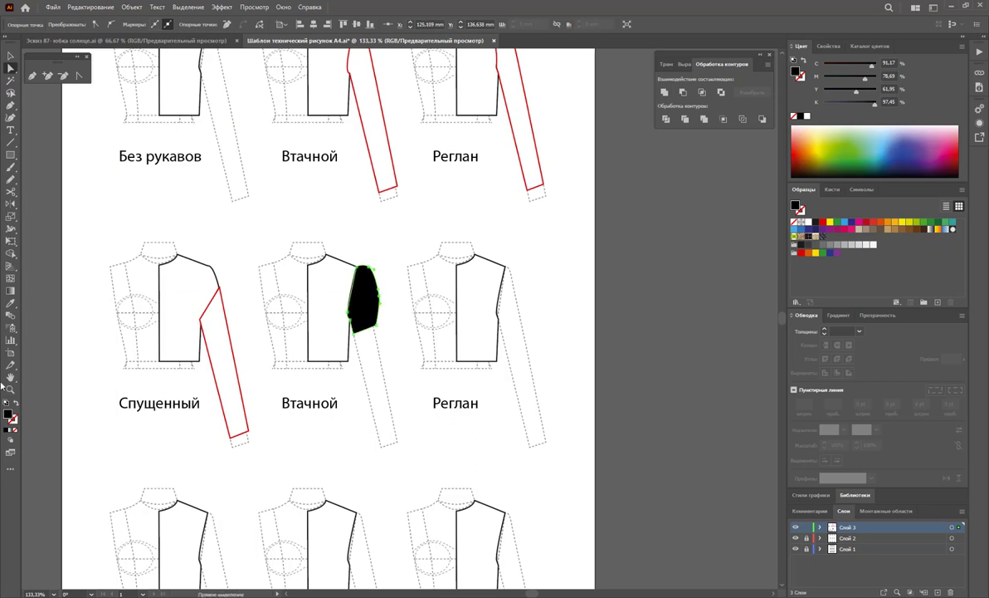
click(10, 302)
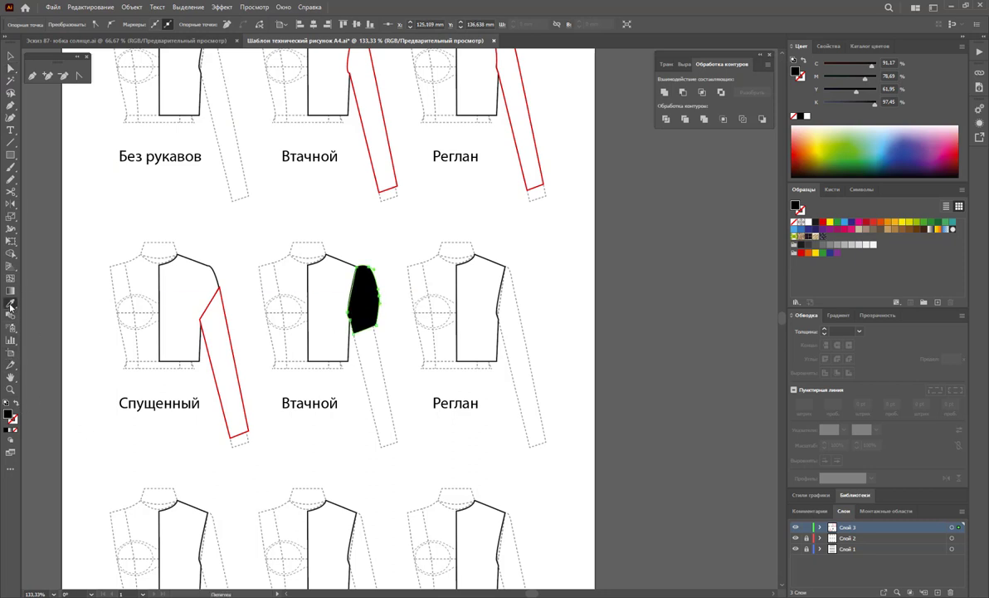
click(227, 347)
- Add a short gather line at the cap top and set the gather marks to 0,5 pt
click(245, 217)
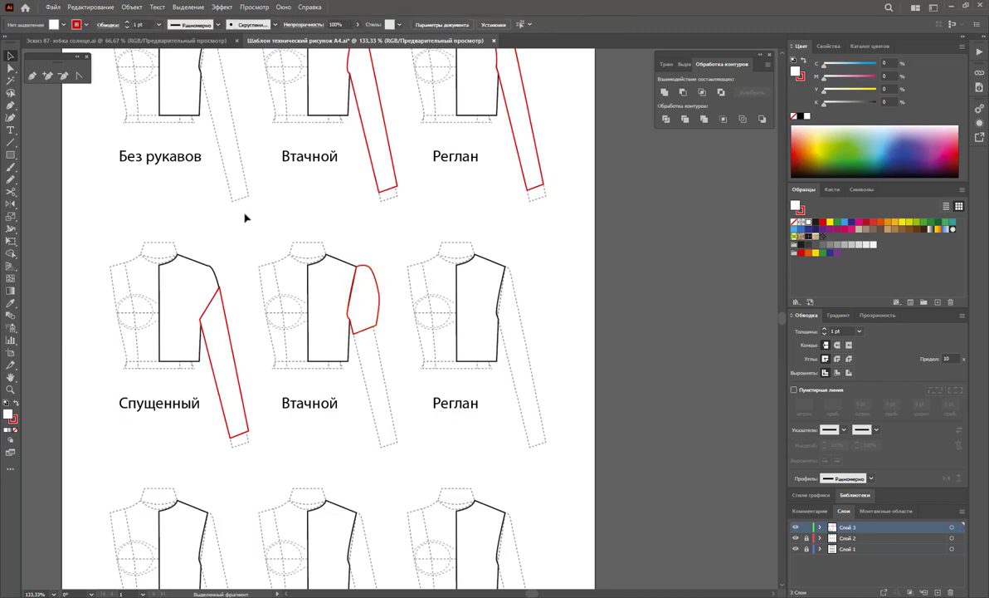
click(32, 77)
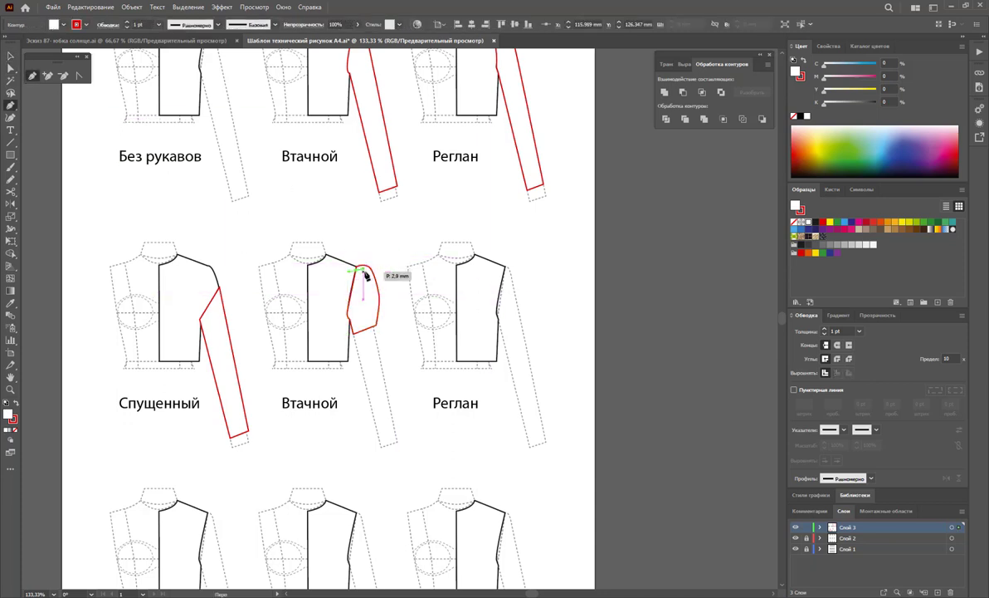
click(358, 270)
click(361, 277)
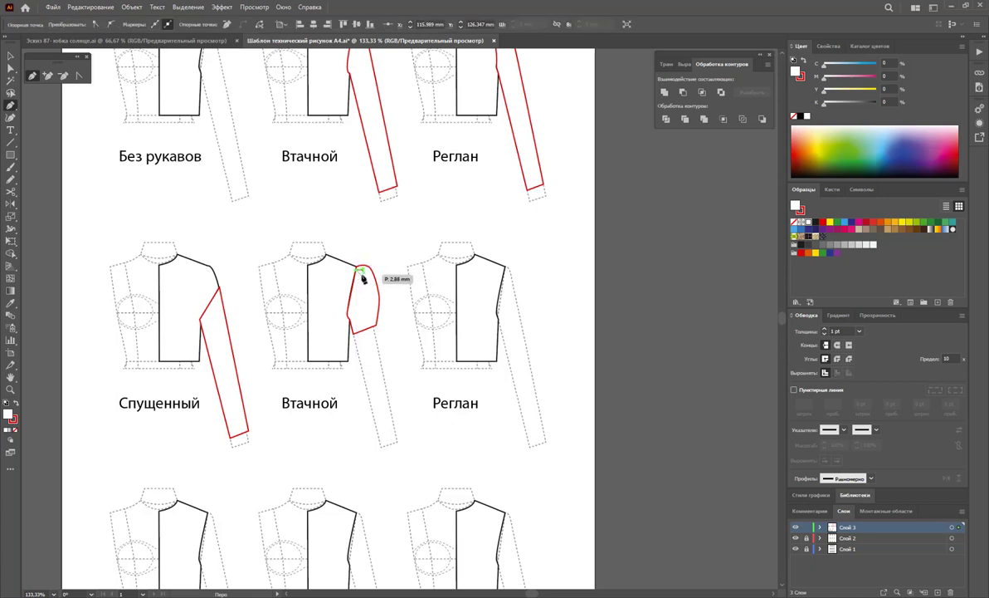
key(Escape)
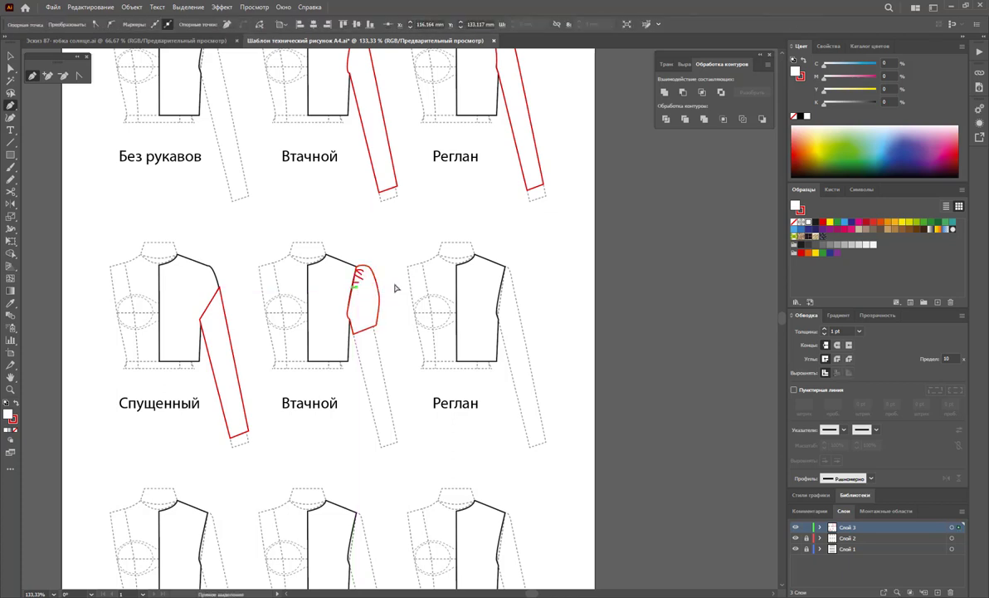
click(10, 56)
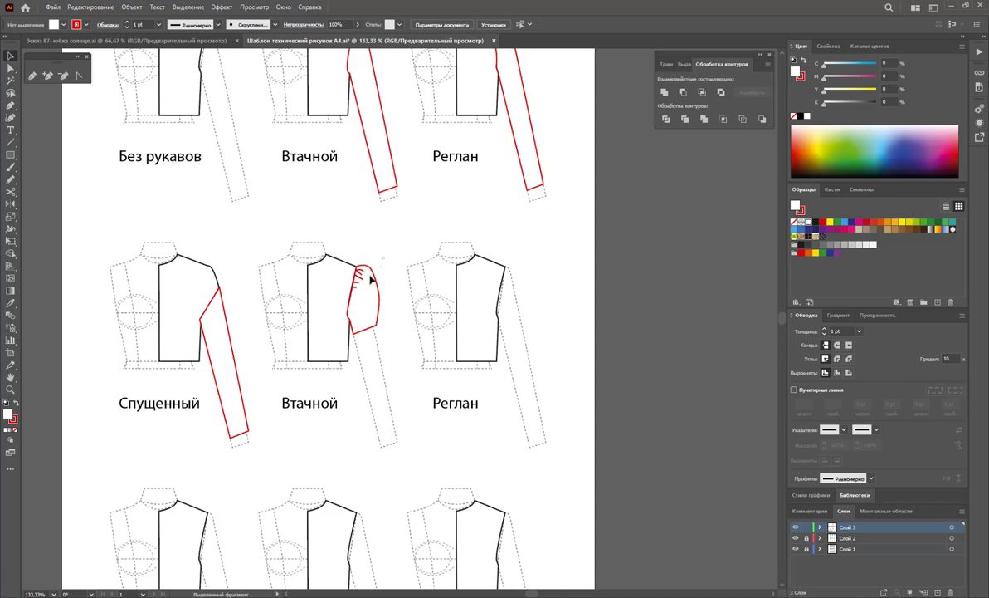
drag(358, 245, 324, 312)
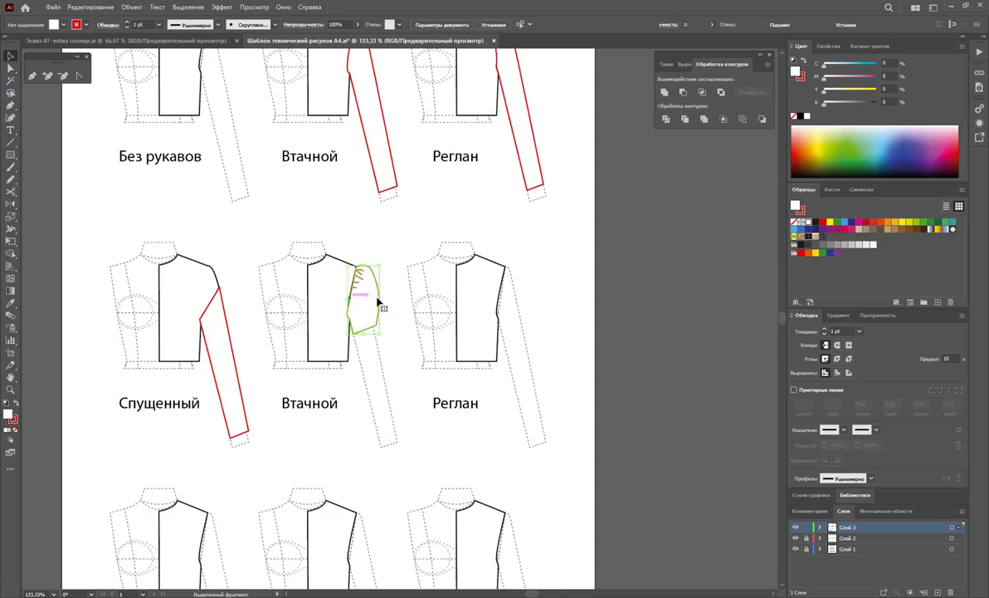
click(859, 331)
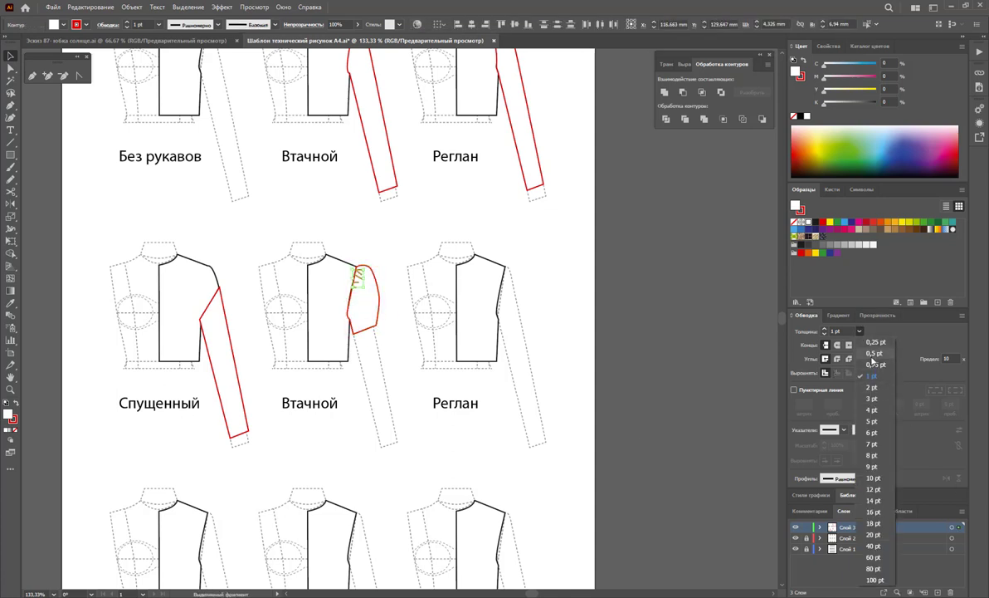
click(874, 353)
click(451, 375)
- Draw a cuff segment at the sleeve hem with a 1 pt stroke
click(32, 76)
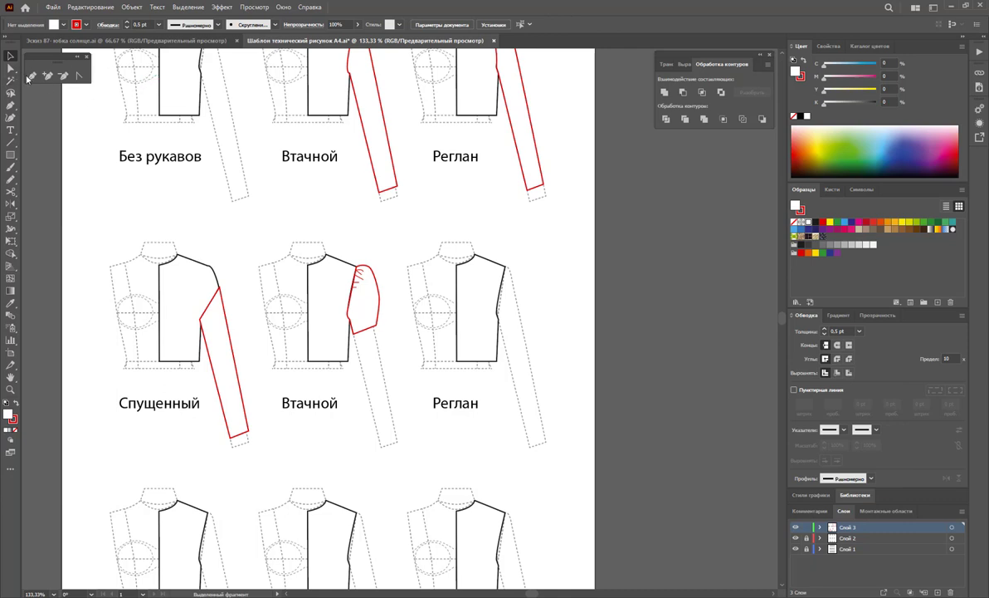
click(354, 337)
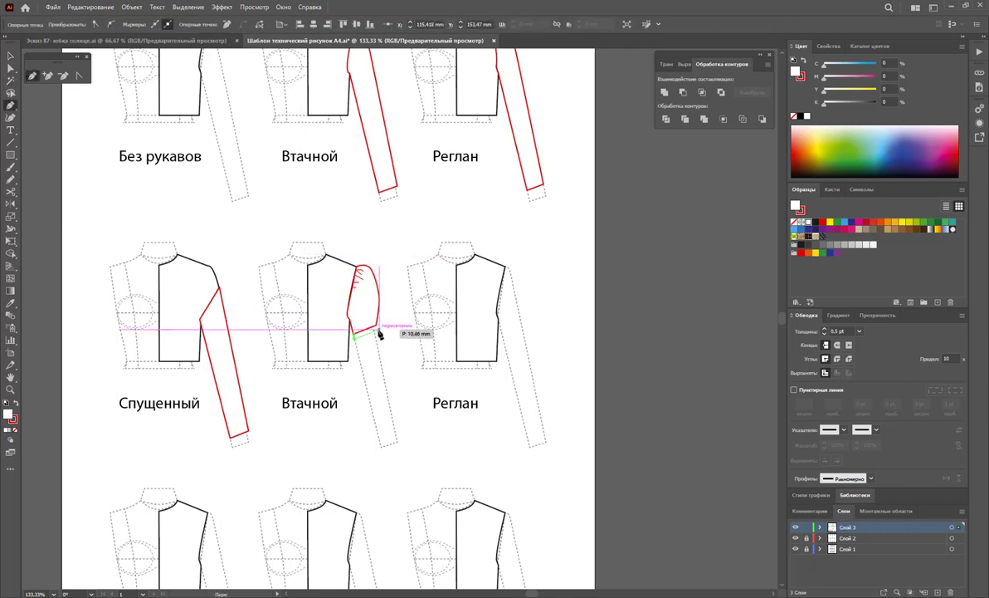
click(377, 331)
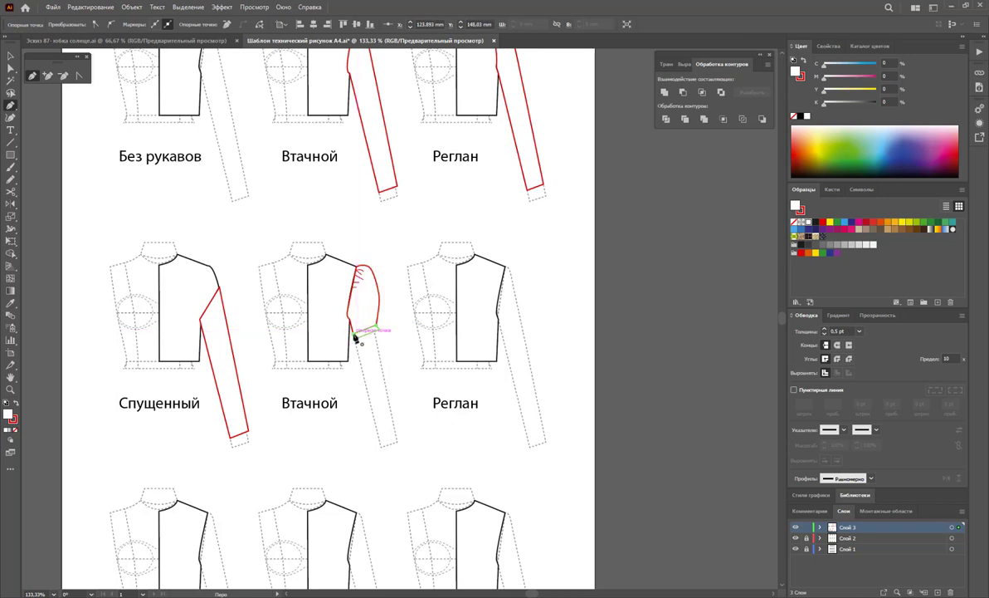
click(10, 70)
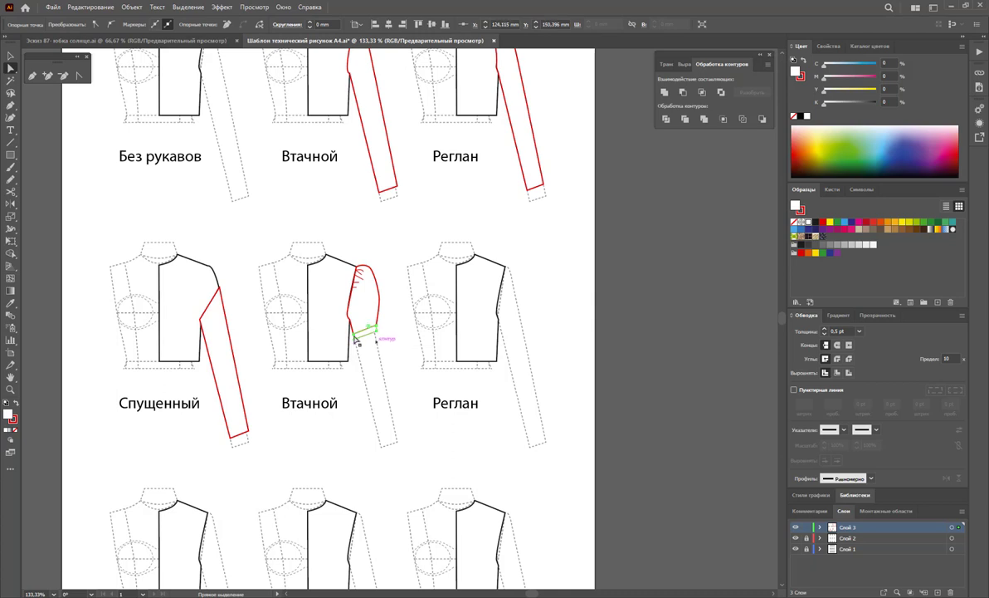
click(392, 347)
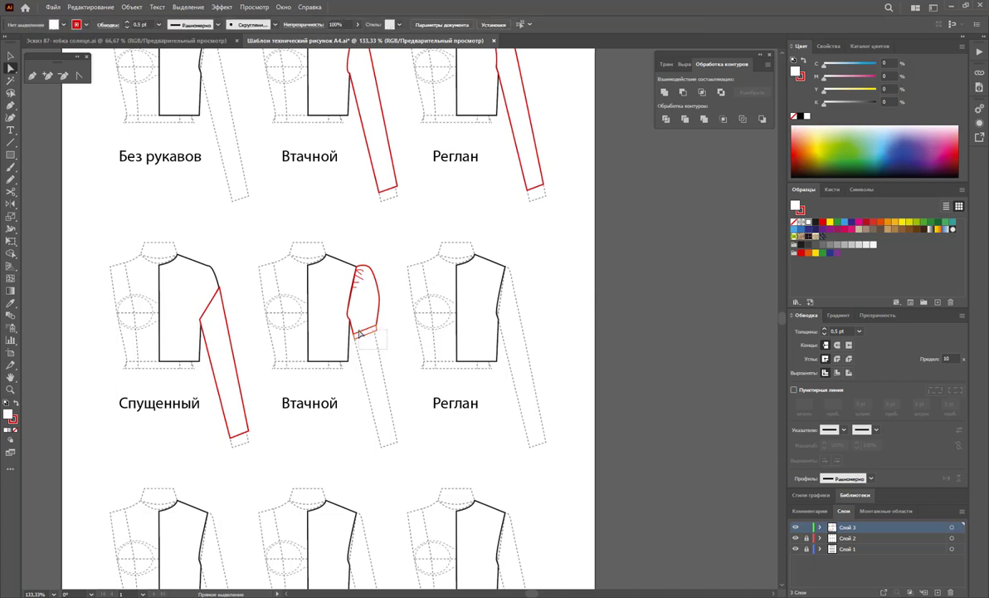
click(361, 336)
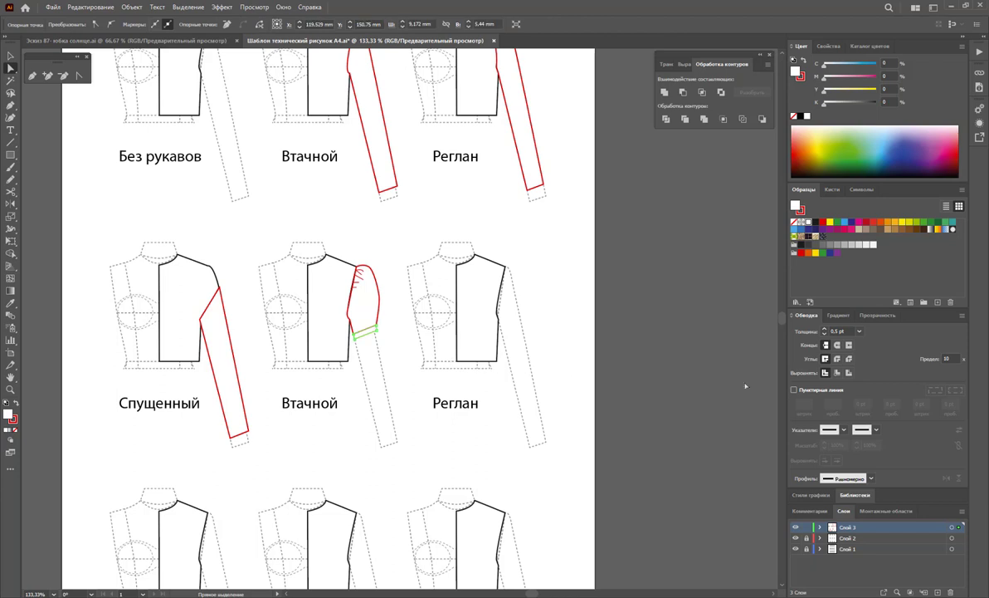
click(860, 331)
click(872, 376)
click(468, 366)
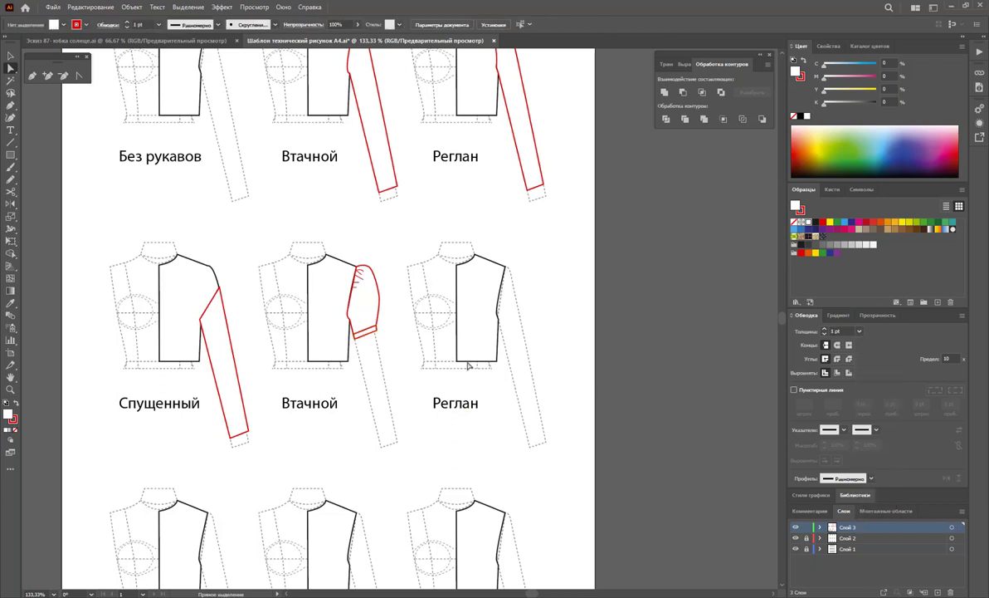
click(10, 130)
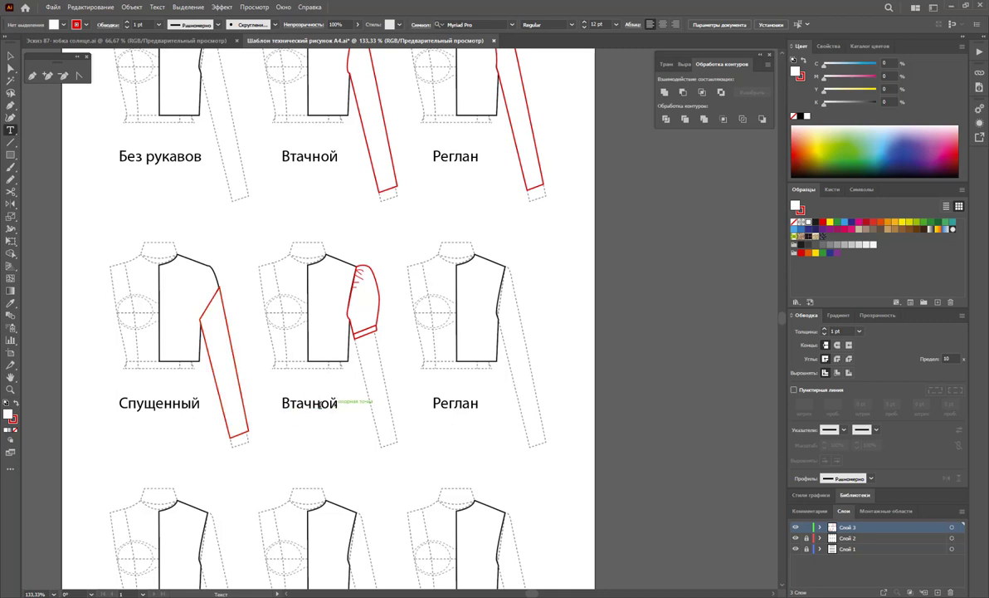
- Replace the middle-row caption Втачной with Фонарик
double_click(318, 404)
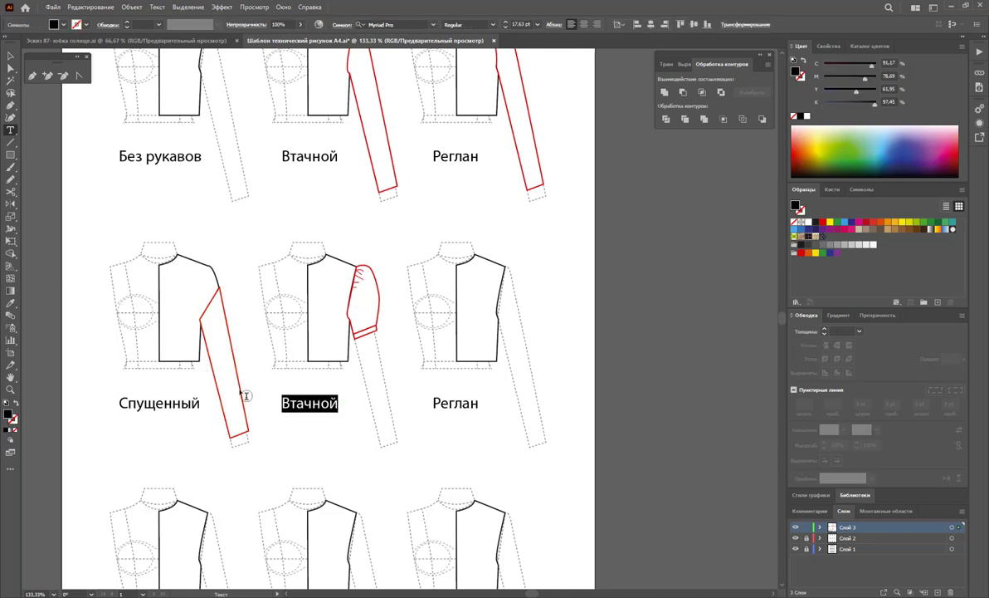
text(Фонарик)
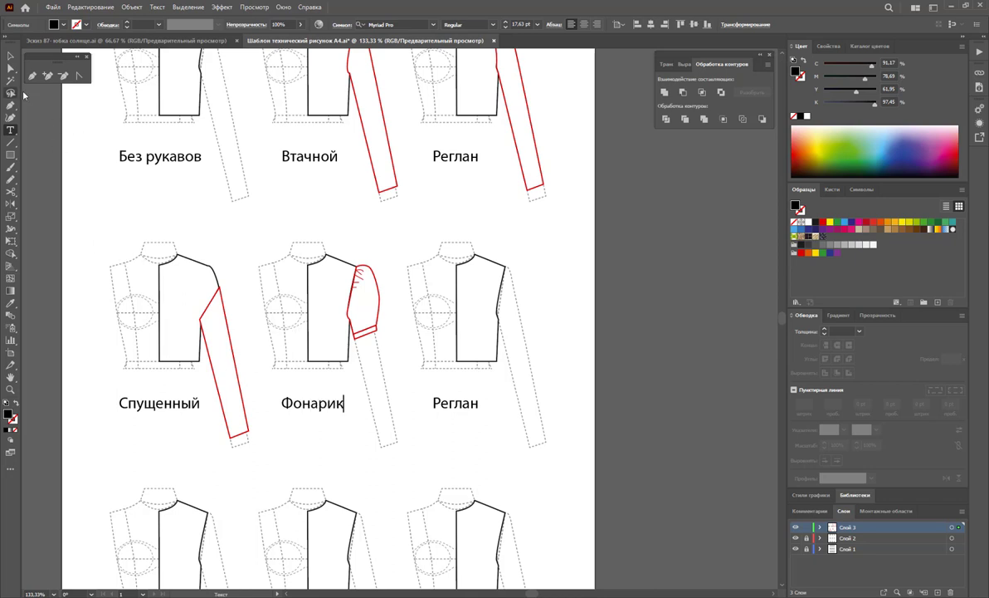
click(32, 75)
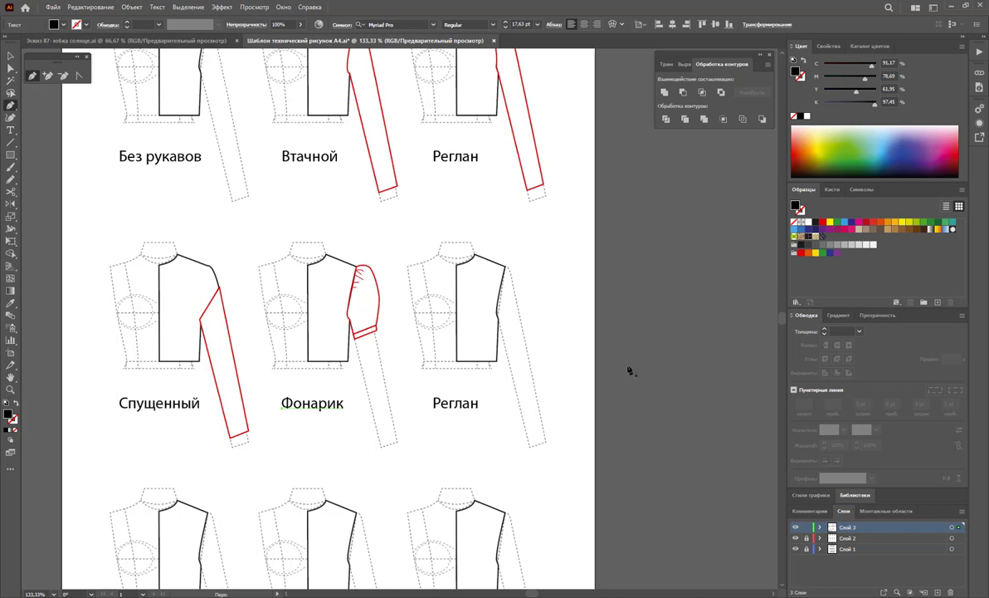
- Draw a short flared sleeve shape on the middle-row Реглан bodice
click(506, 268)
click(521, 287)
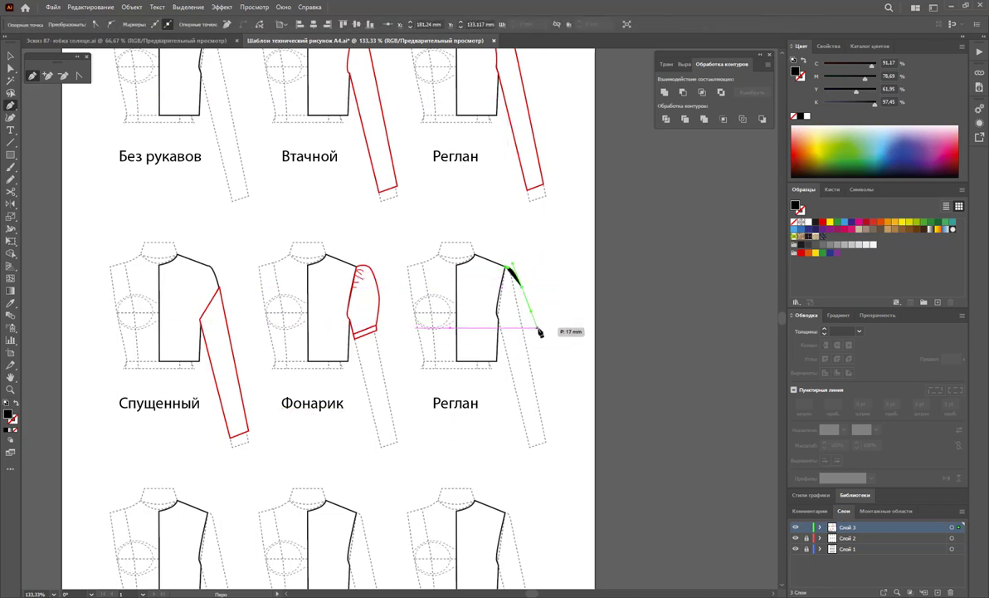
click(531, 330)
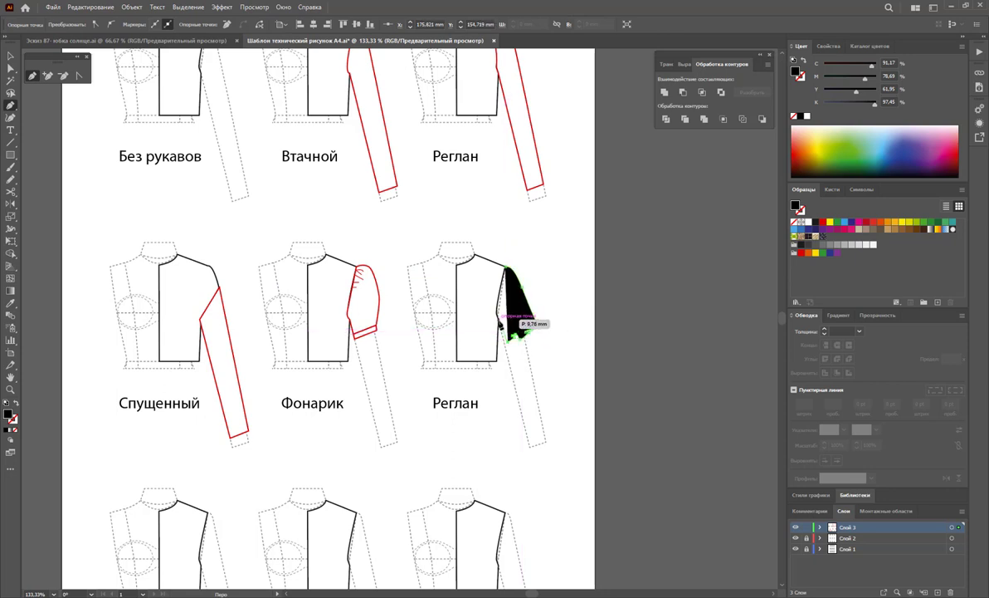
click(500, 322)
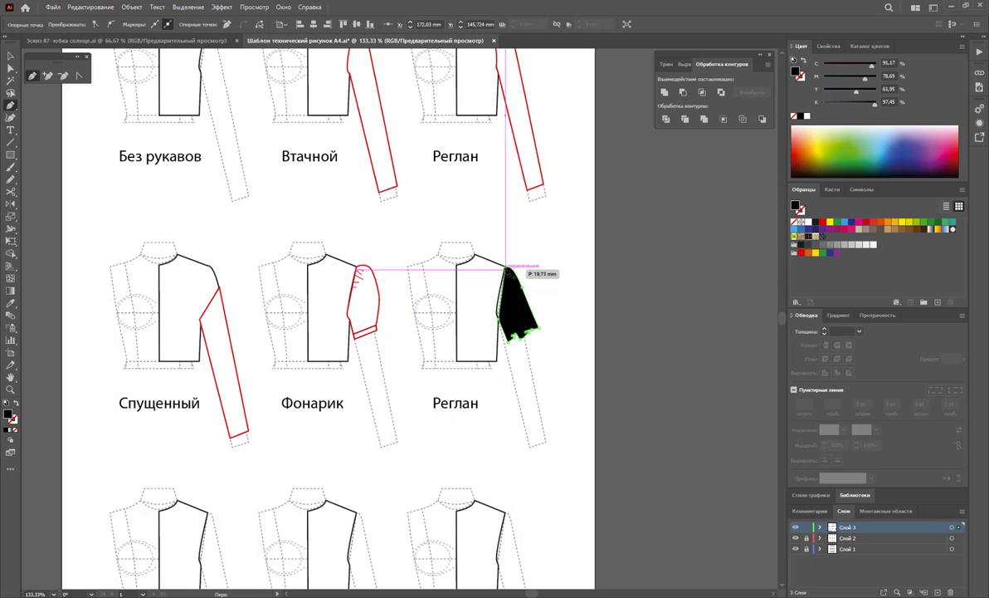
click(509, 267)
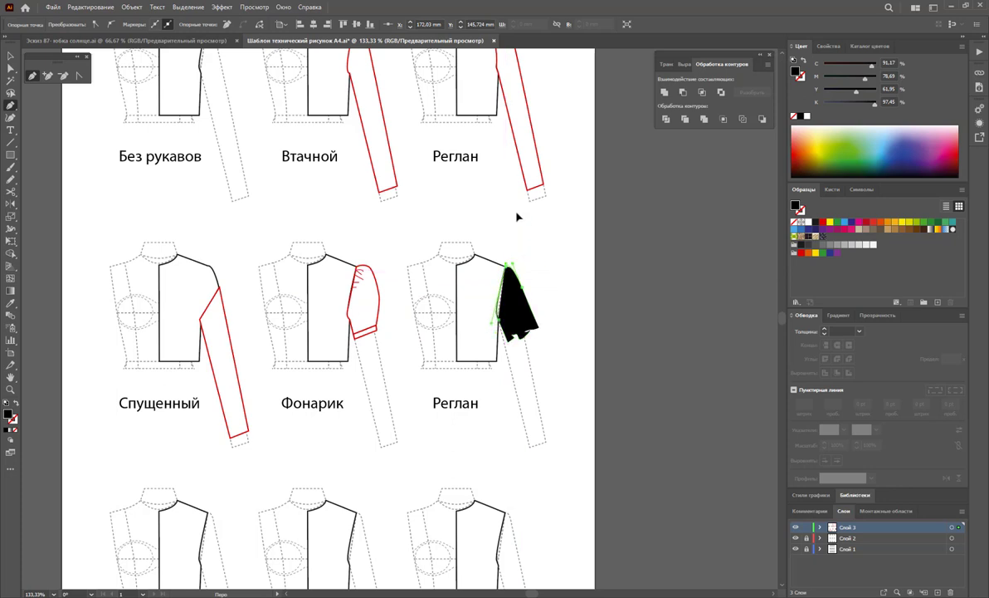
- Give the new sleeve the Фонарик sleeve's white fill and red outline
click(10, 56)
click(567, 278)
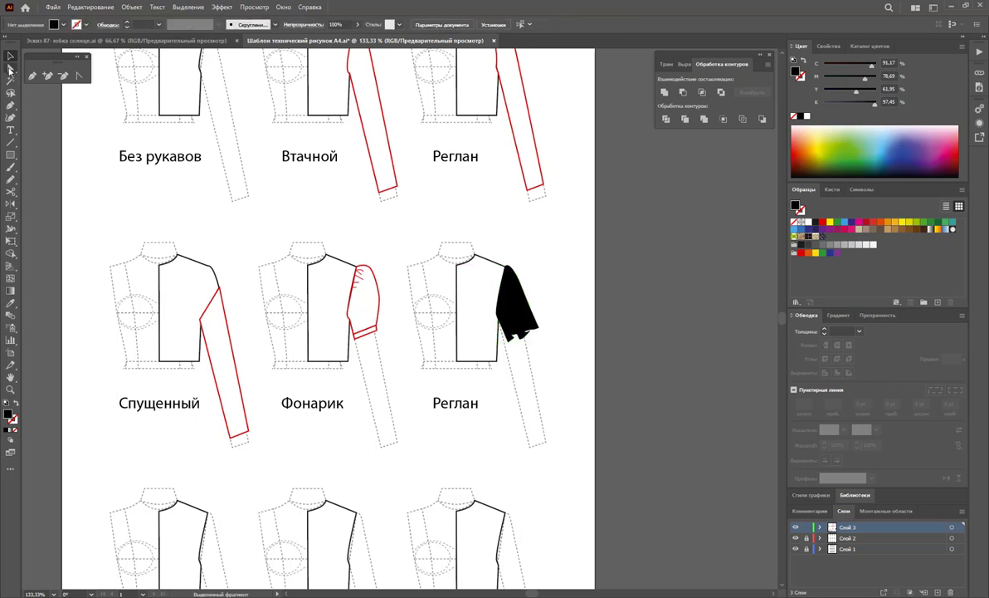
click(10, 68)
click(513, 331)
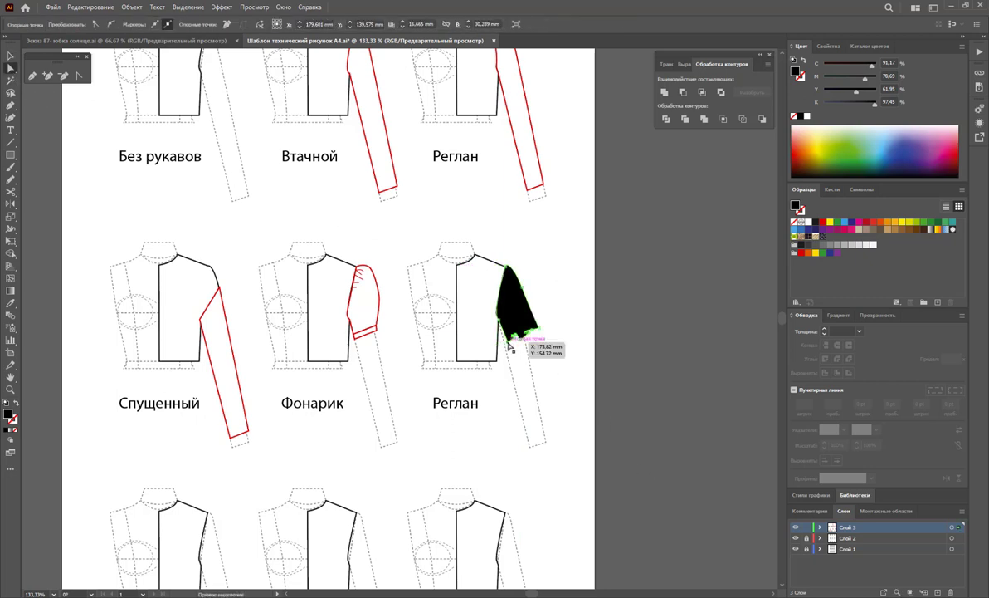
click(570, 311)
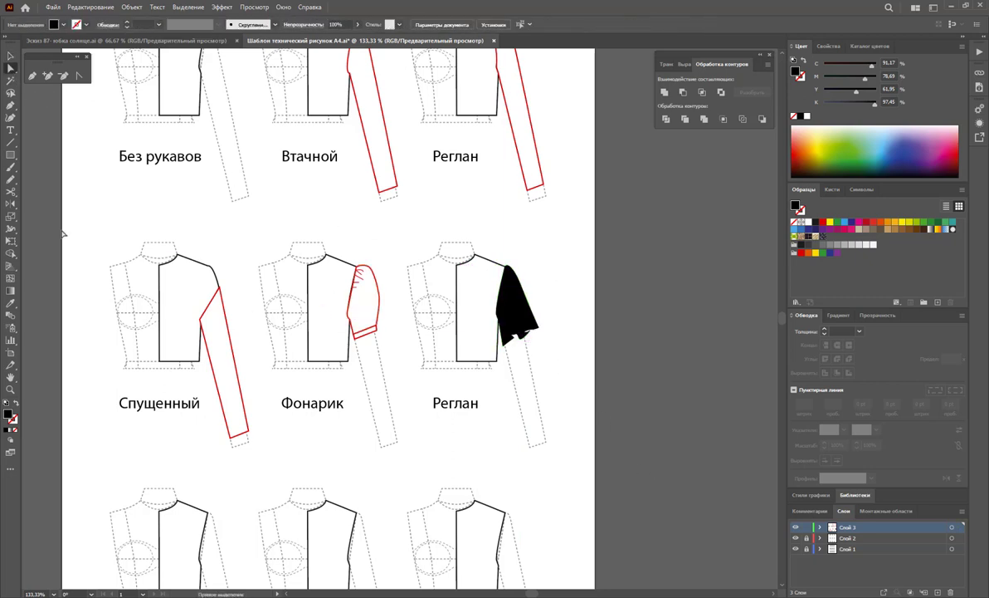
click(10, 53)
click(511, 304)
click(10, 303)
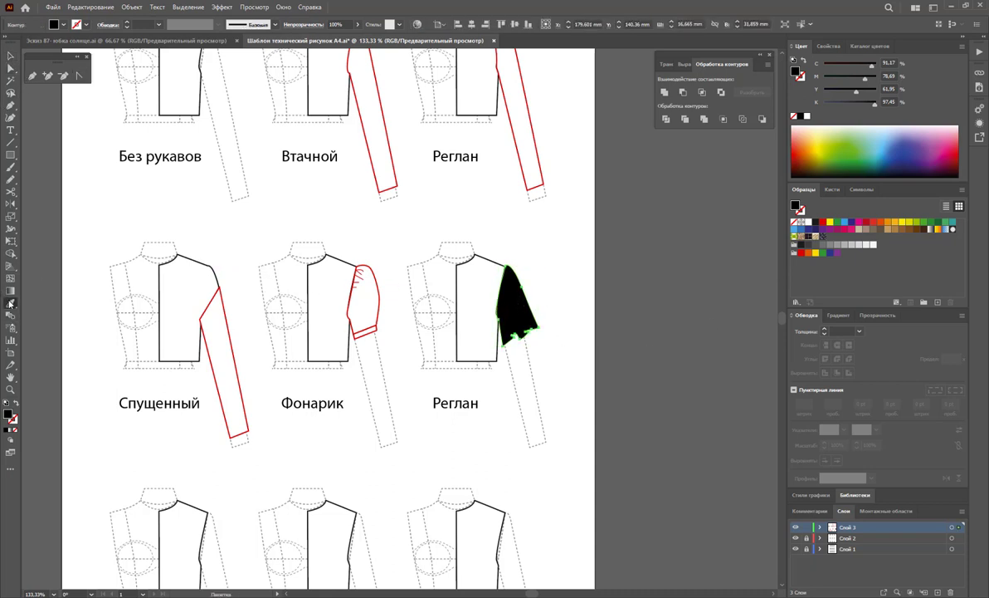
click(359, 291)
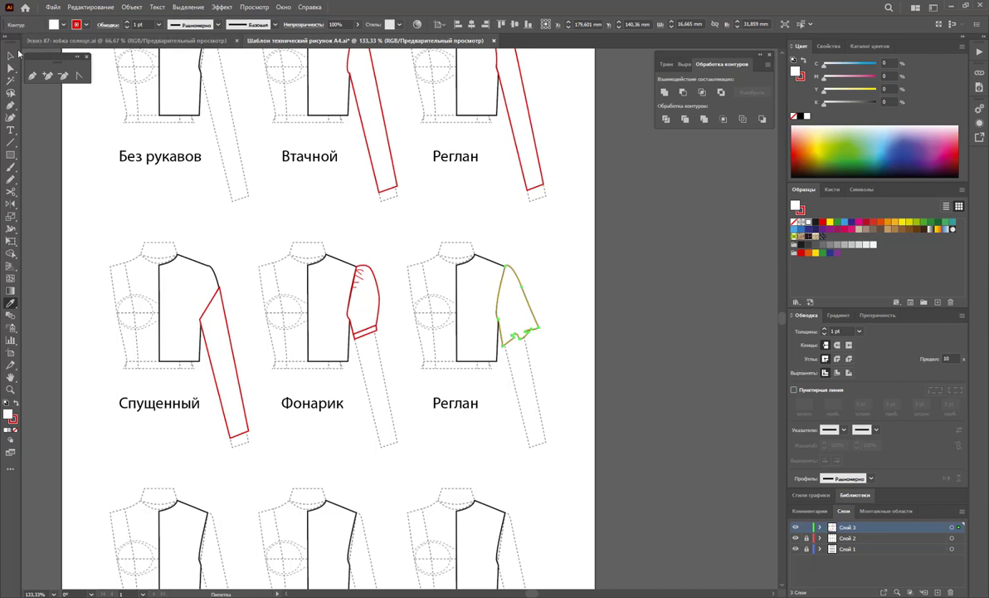
click(10, 55)
click(97, 143)
- Draw two fold lines inside the flared sleeve with a tapered 0,5 pt stroke
click(10, 142)
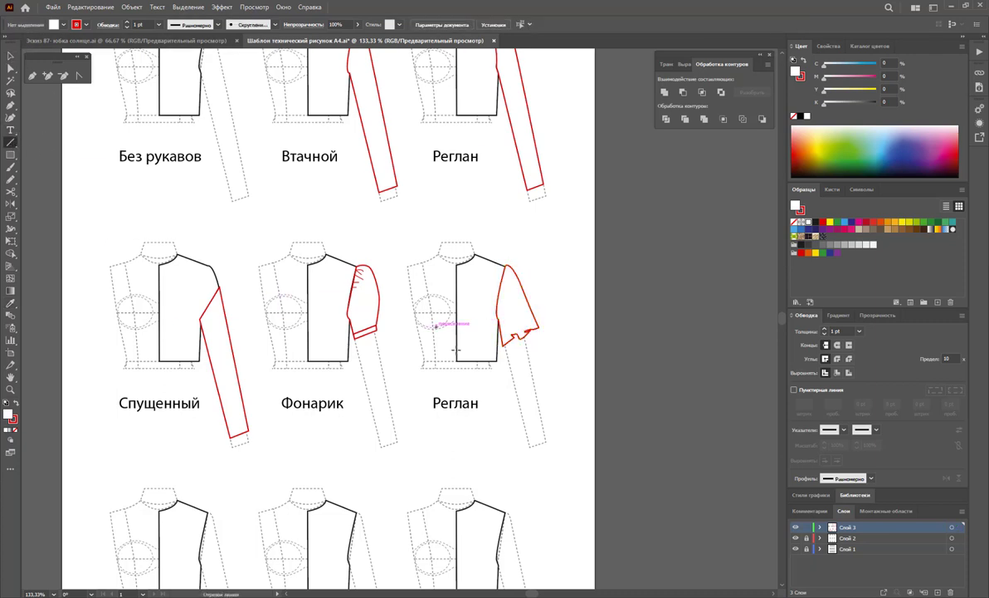
drag(512, 333, 502, 297)
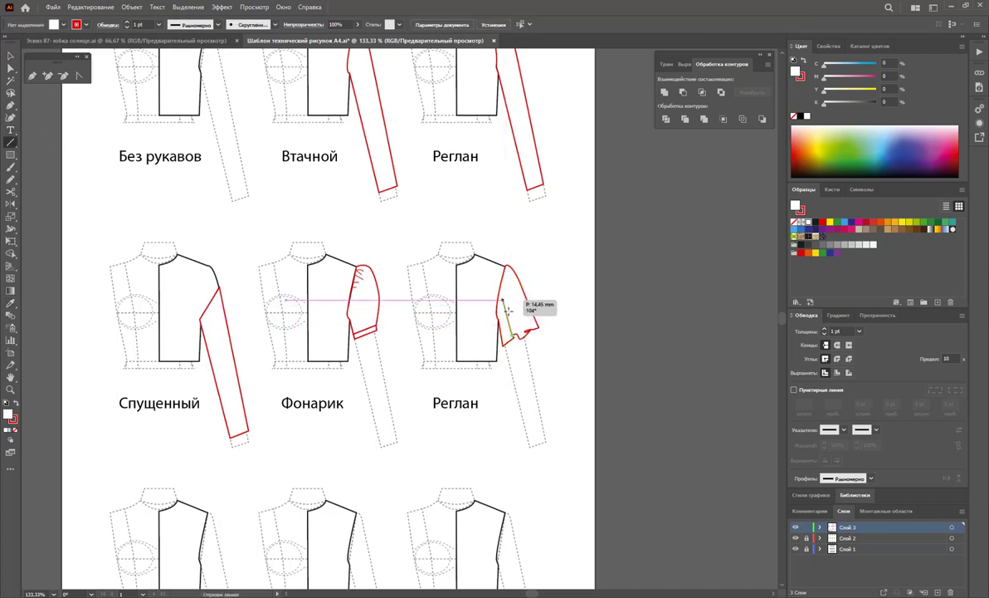
mouse_move(525, 332)
mouse_down()
mouse_move(515, 312)
mouse_move(523, 333)
mouse_move(514, 334)
mouse_up()
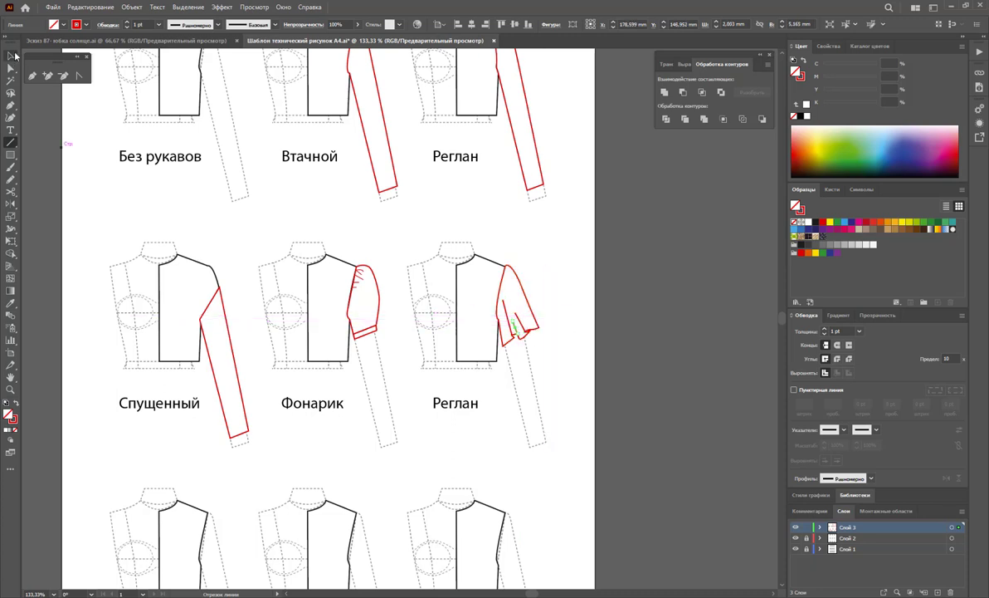
click(15, 55)
drag(573, 295, 510, 329)
click(528, 312)
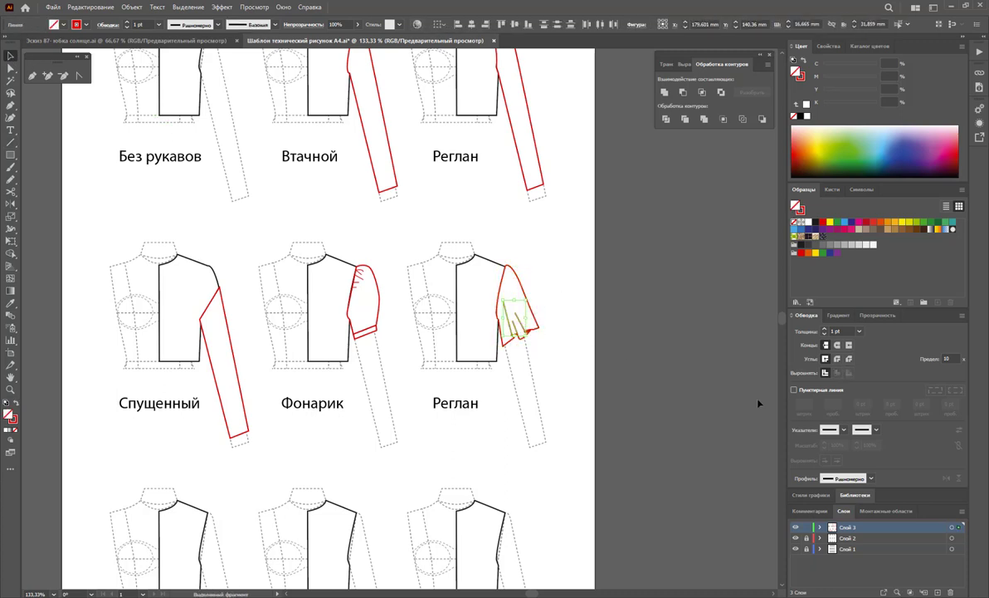
click(867, 479)
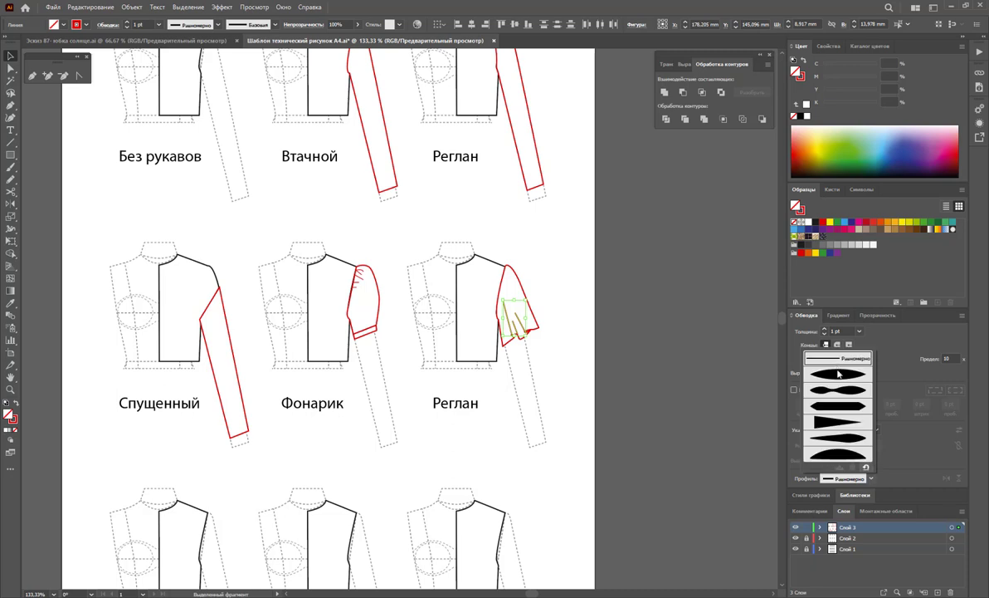
click(836, 390)
click(859, 331)
click(817, 341)
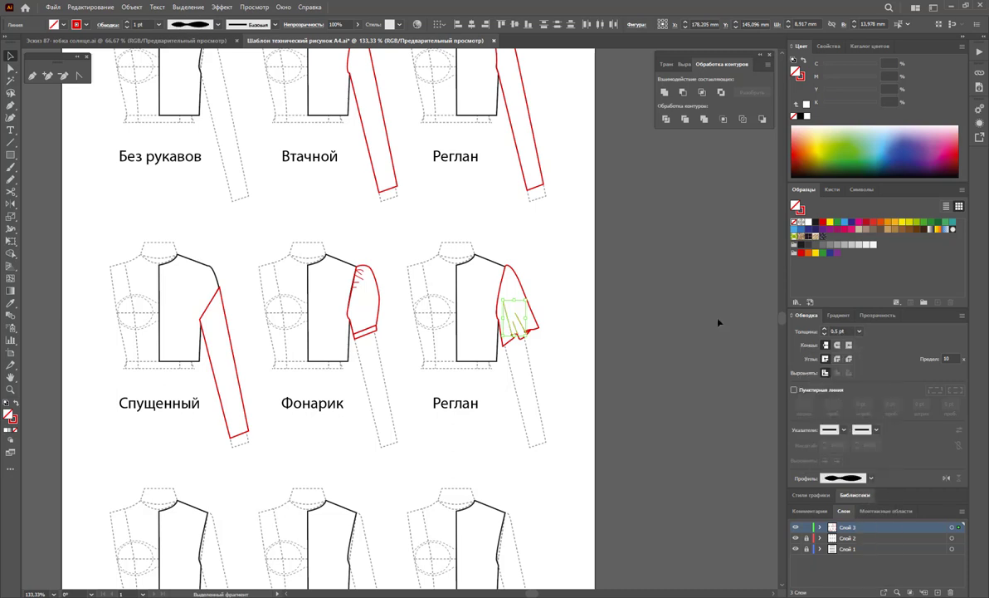
- Reposition the Фонарик lantern sleeve and give its gathering marks a tapered profile
click(375, 302)
drag(379, 302, 375, 300)
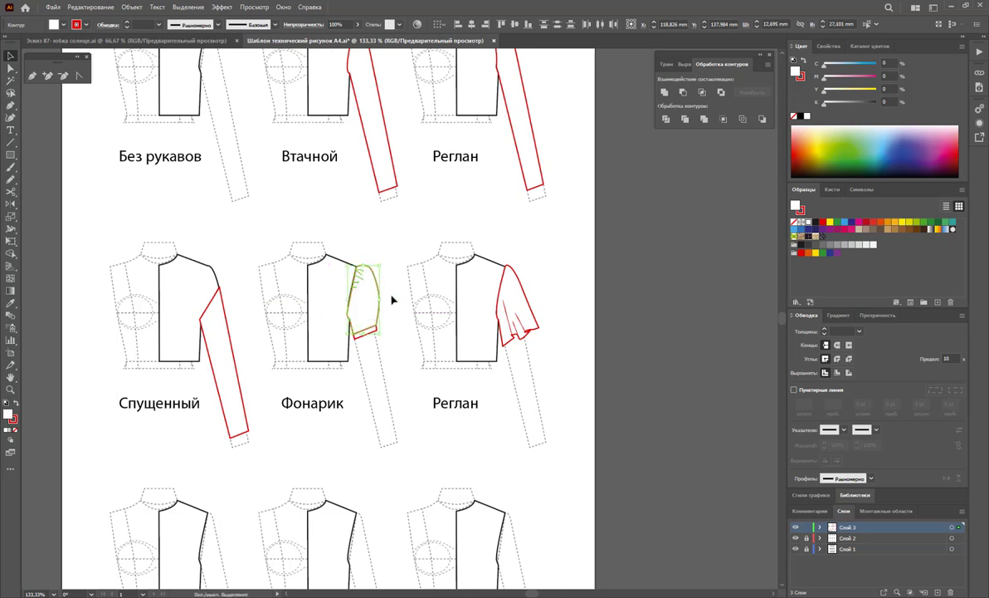
drag(456, 341, 454, 341)
click(871, 479)
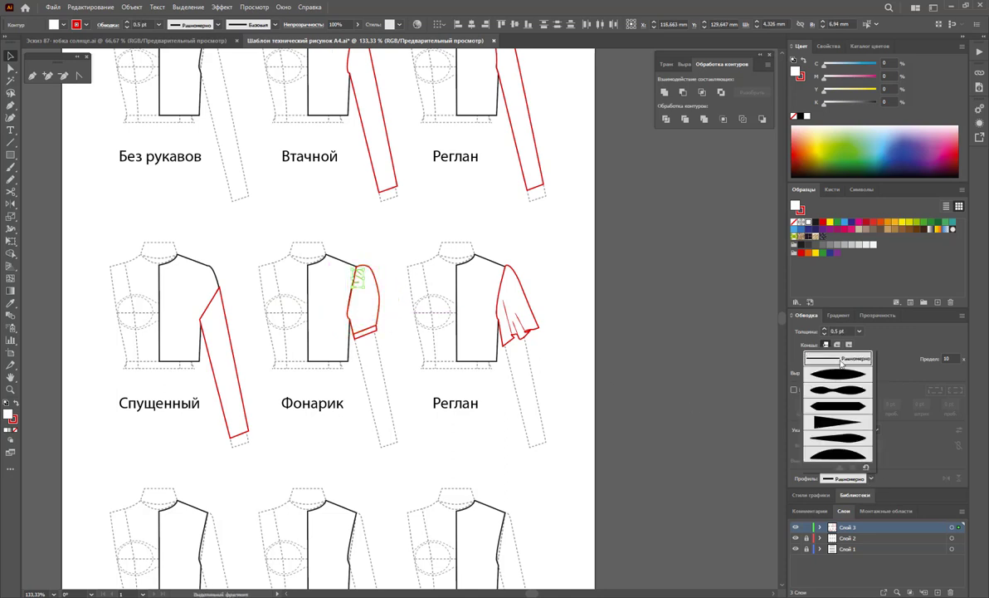
click(840, 385)
click(626, 348)
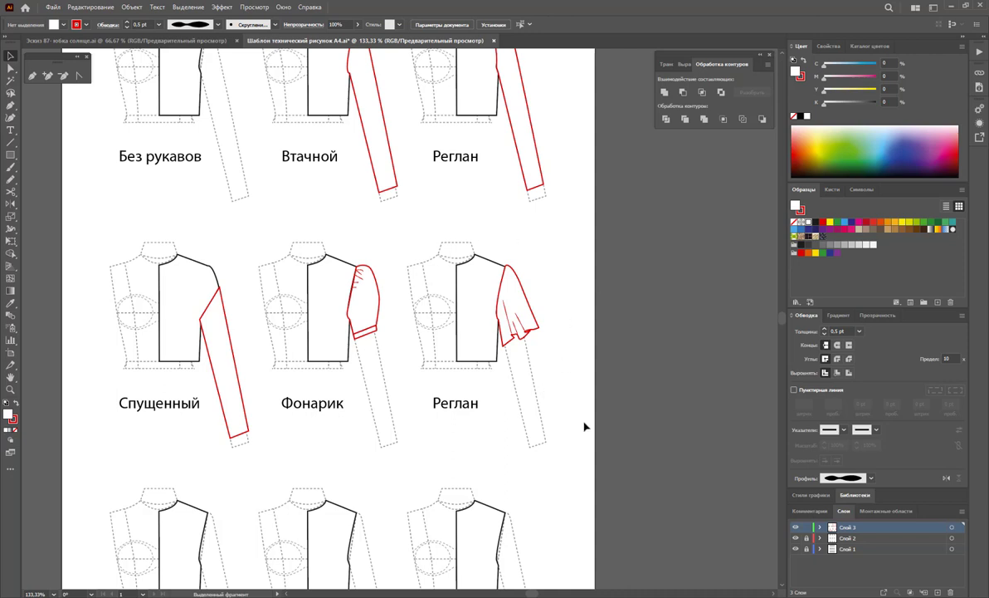
- Retype the third middle-row caption from Реглан to Крылышко and shift it slightly left
click(10, 130)
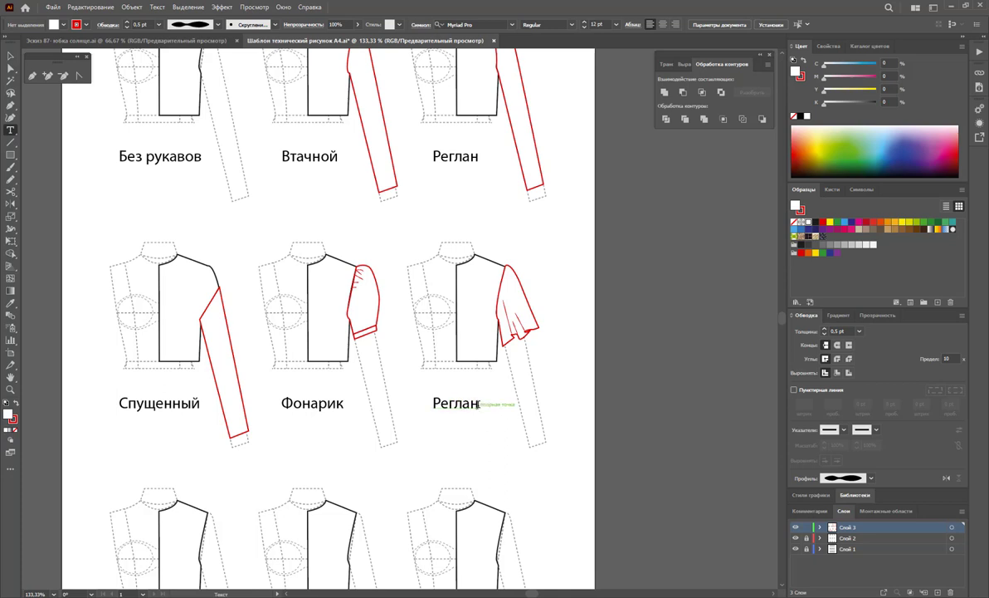
drag(480, 402, 393, 400)
text(Крылышко)
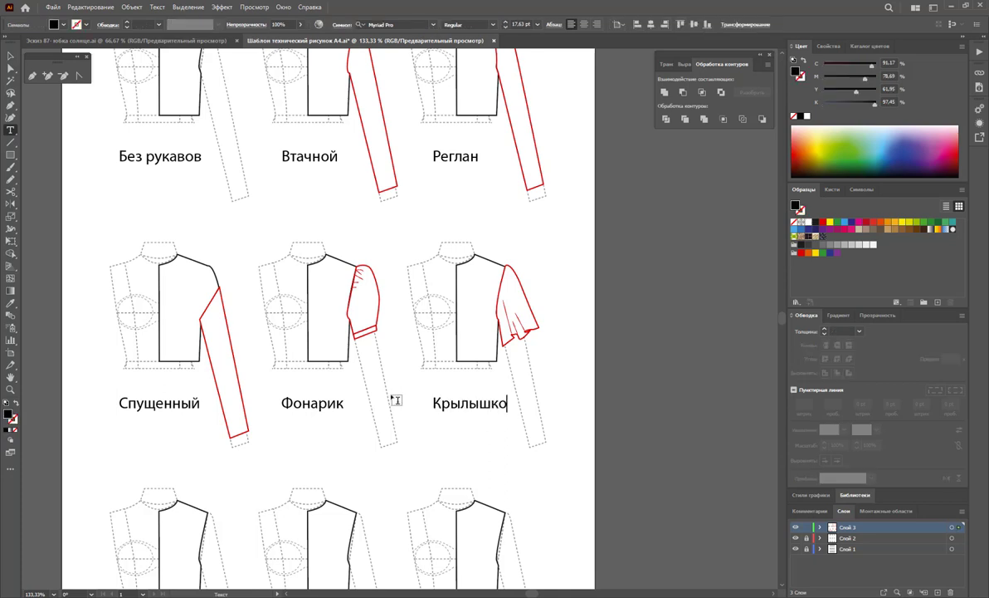
click(10, 55)
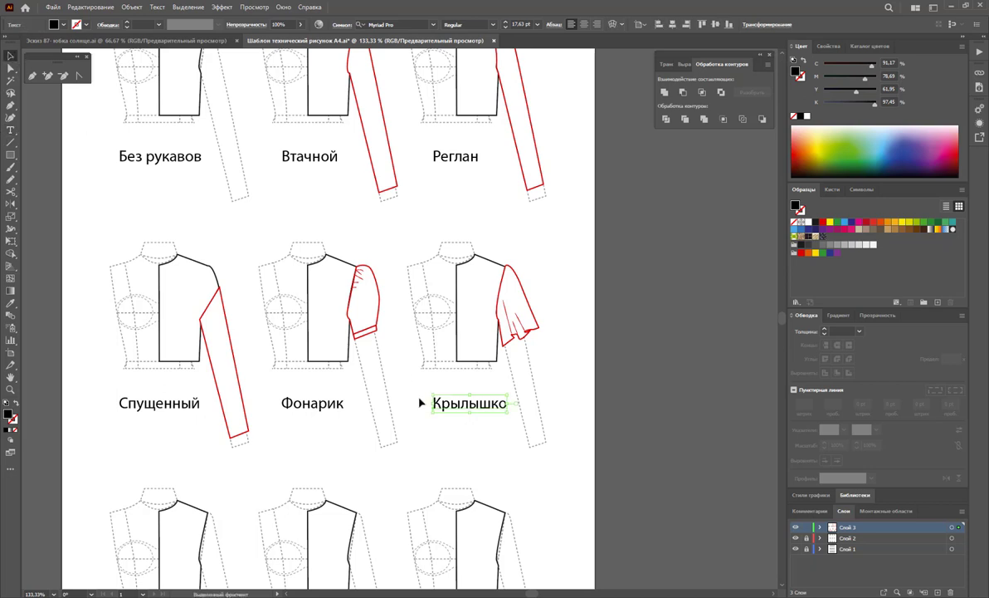
mouse_move(455, 410)
mouse_down()
mouse_move(420, 410)
mouse_move(451, 410)
mouse_up()
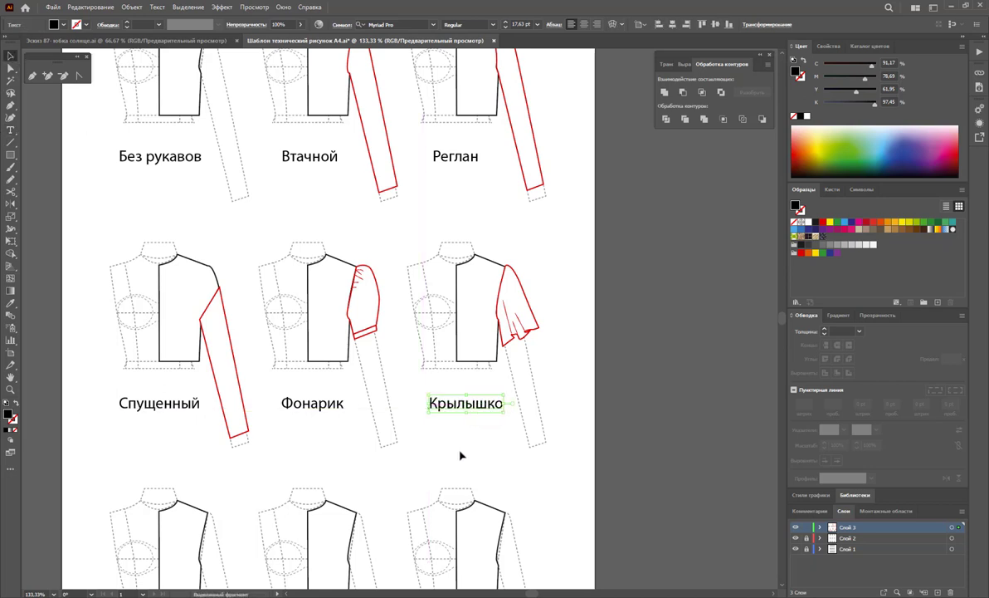
click(459, 457)
- Draw a long sleeve outline with the Pen tool on the bottom-left bodice, from shoulder to hem
scroll(445, 427, down, 4)
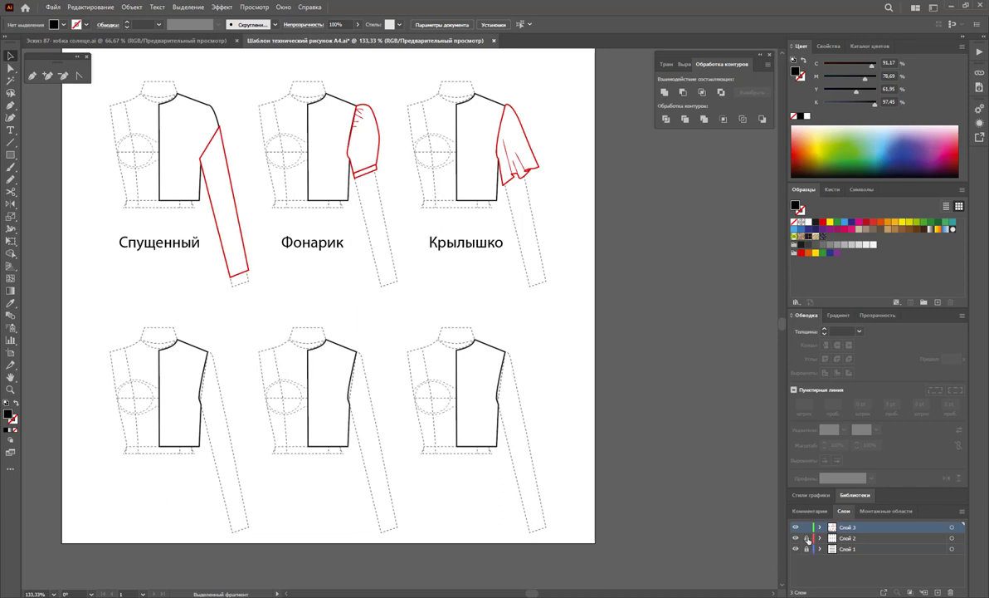
click(32, 75)
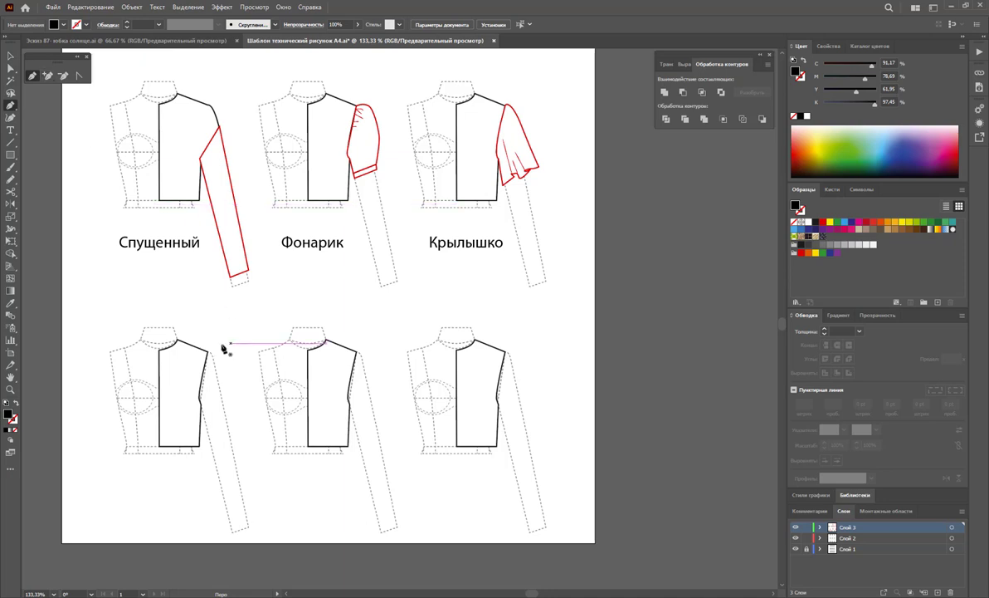
drag(217, 367, 224, 387)
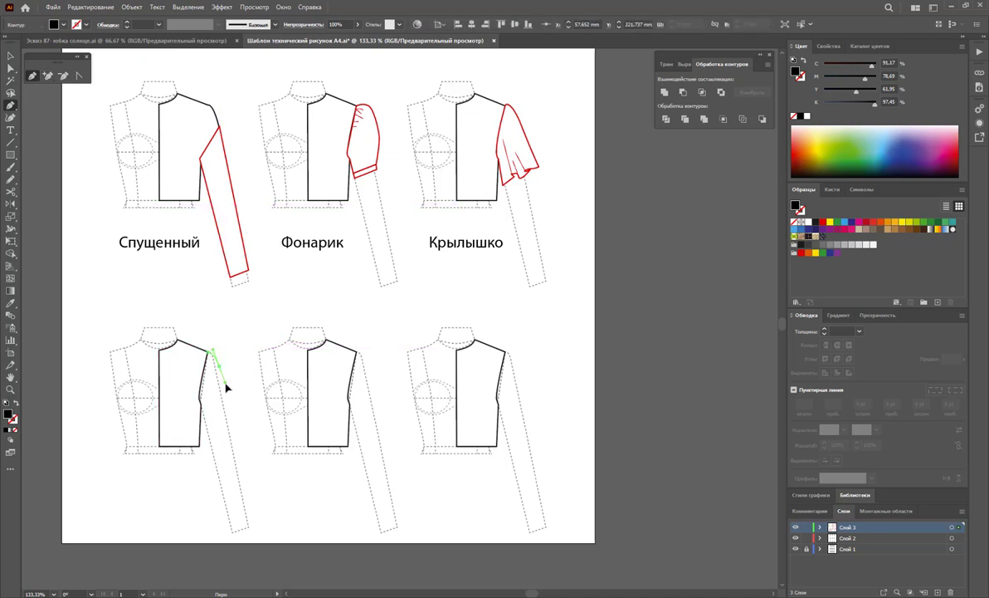
drag(247, 508, 232, 524)
click(232, 523)
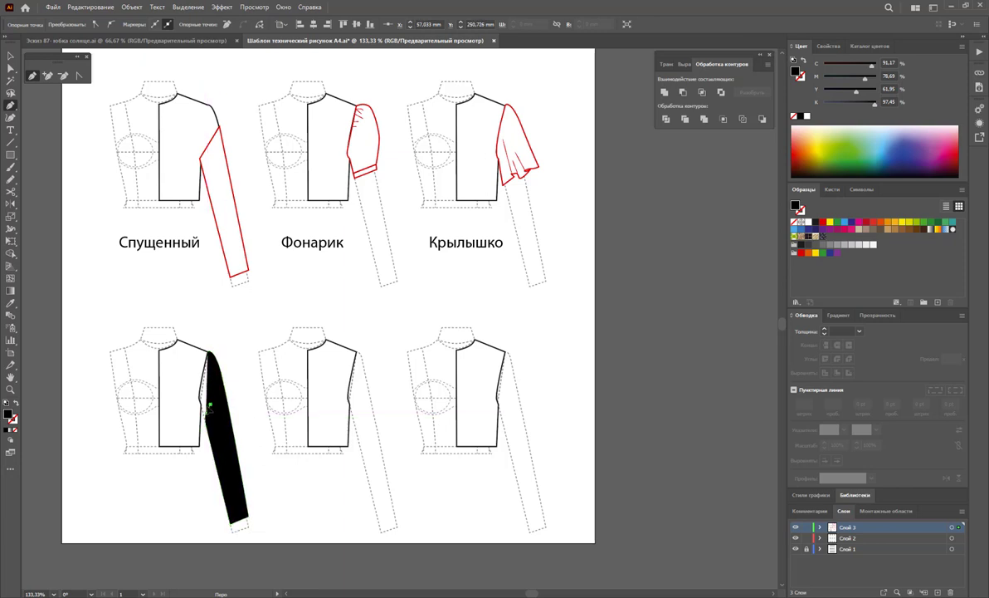
click(207, 407)
ctrl+click(204, 403)
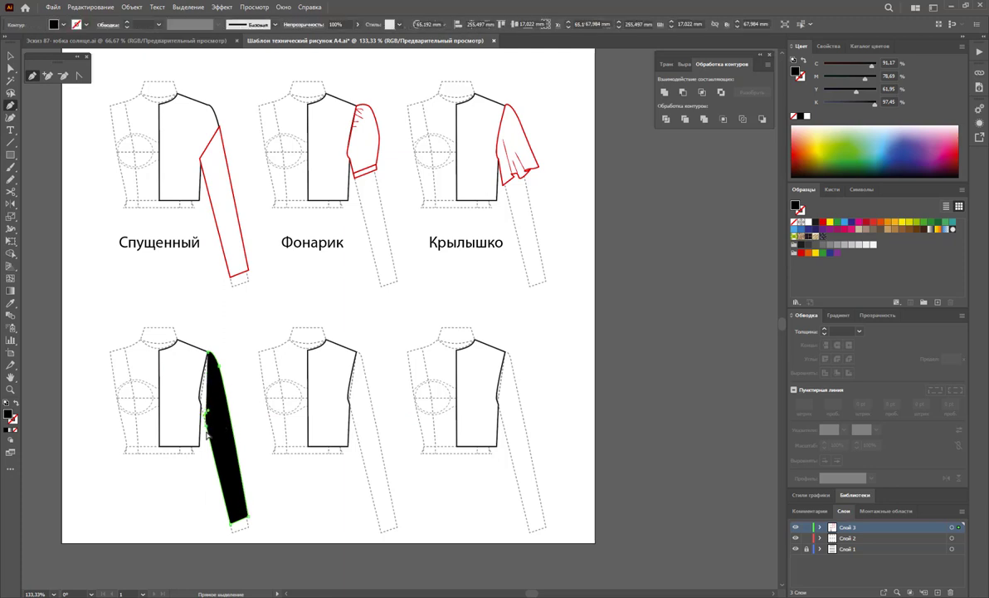
click(233, 522)
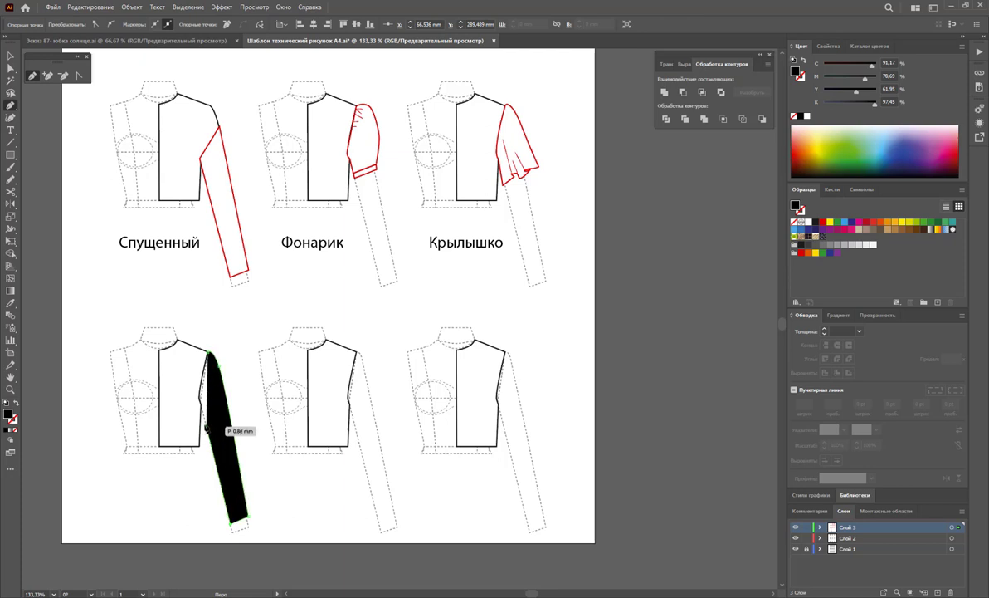
click(204, 421)
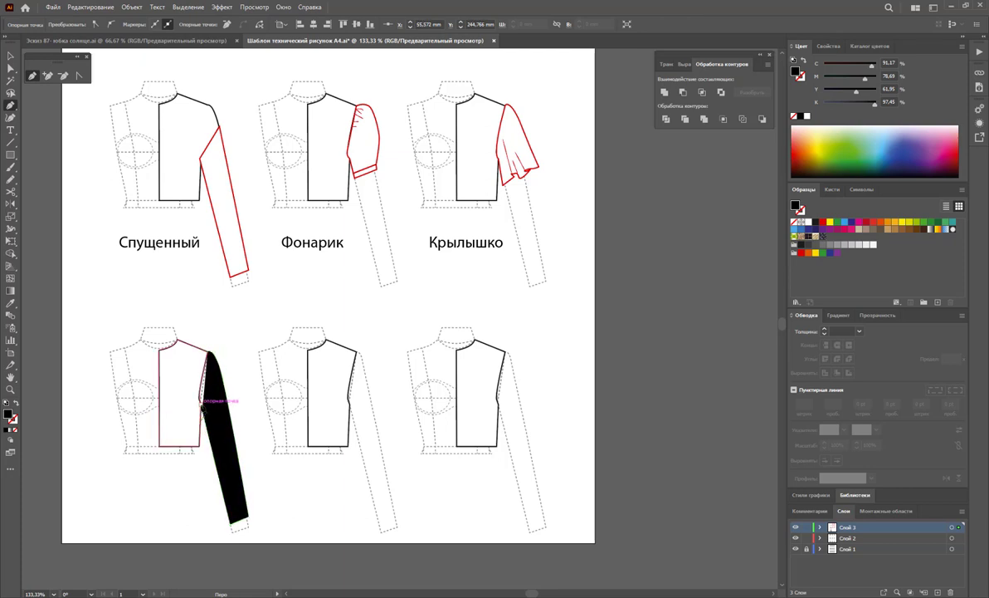
click(193, 390)
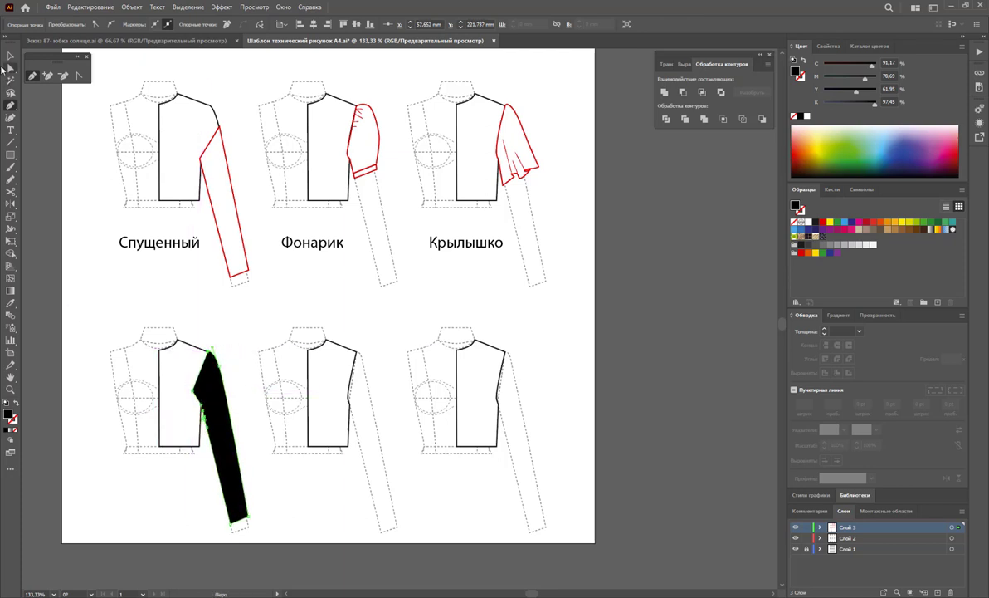
- Unite the new sleeve and the bodice into one shape with Pathfinder
click(10, 55)
shift+click(189, 343)
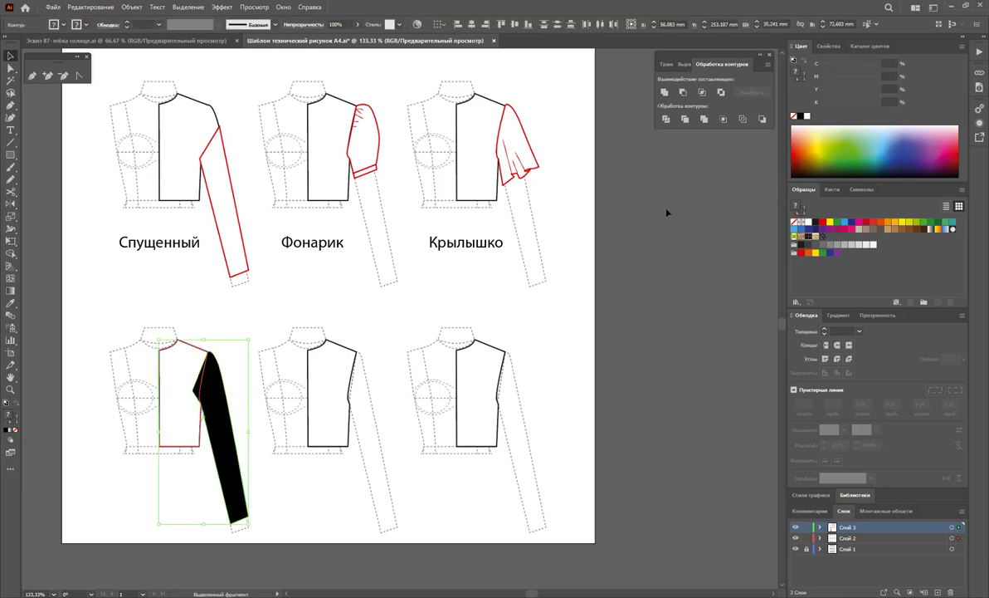
click(667, 93)
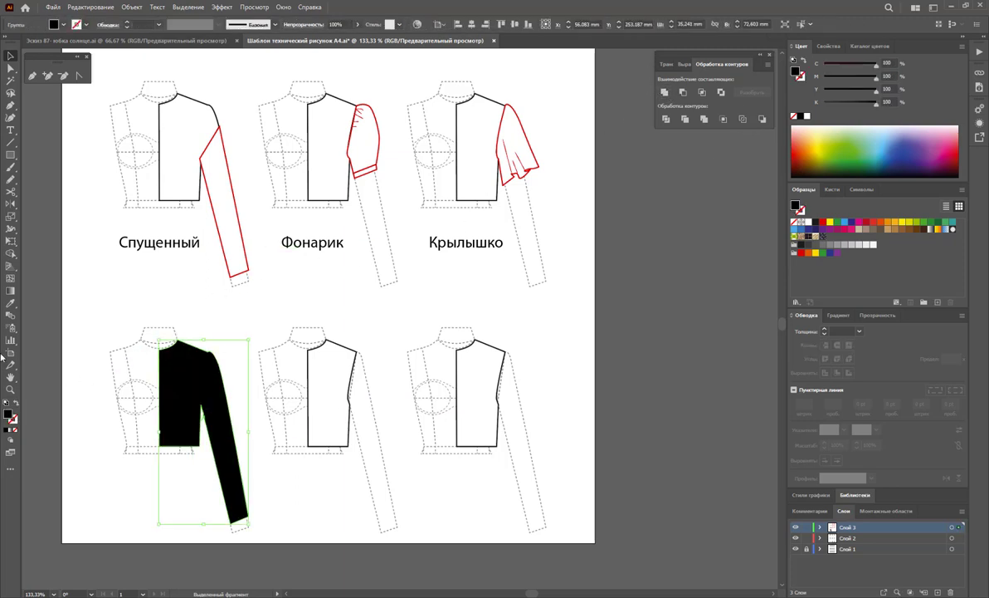
- Copy a red sleeve's white fill and red outline onto the merged shape with the Eyedropper
click(10, 302)
click(214, 214)
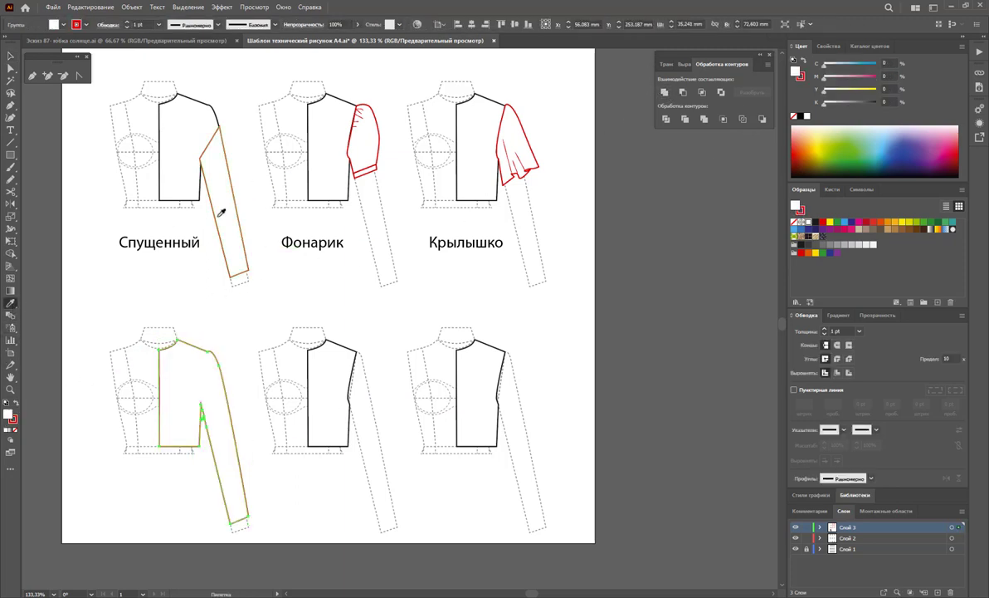
click(62, 75)
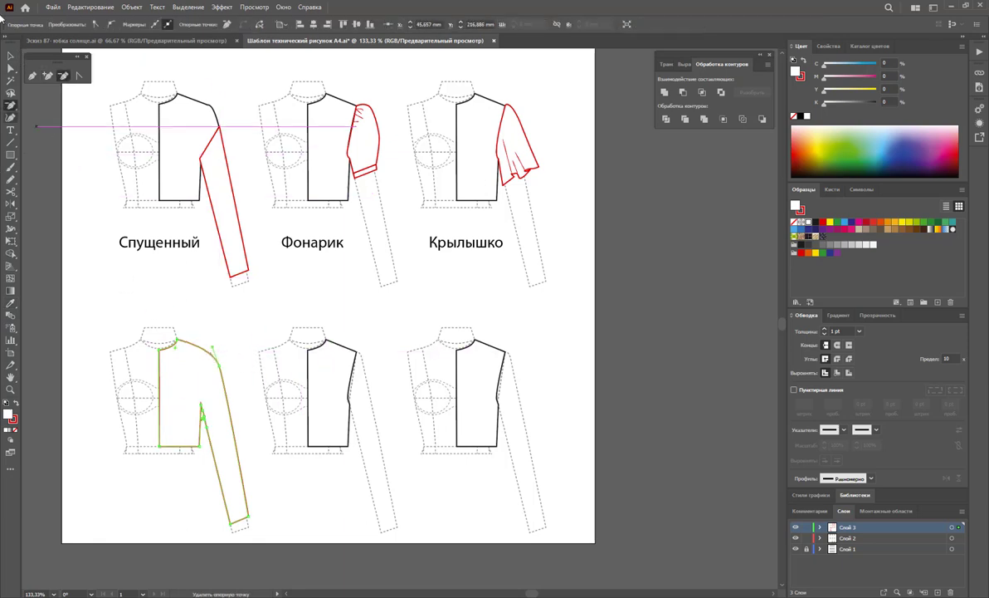
- Round the new sleeve's shoulder seam by moving and converting its anchor point
click(10, 71)
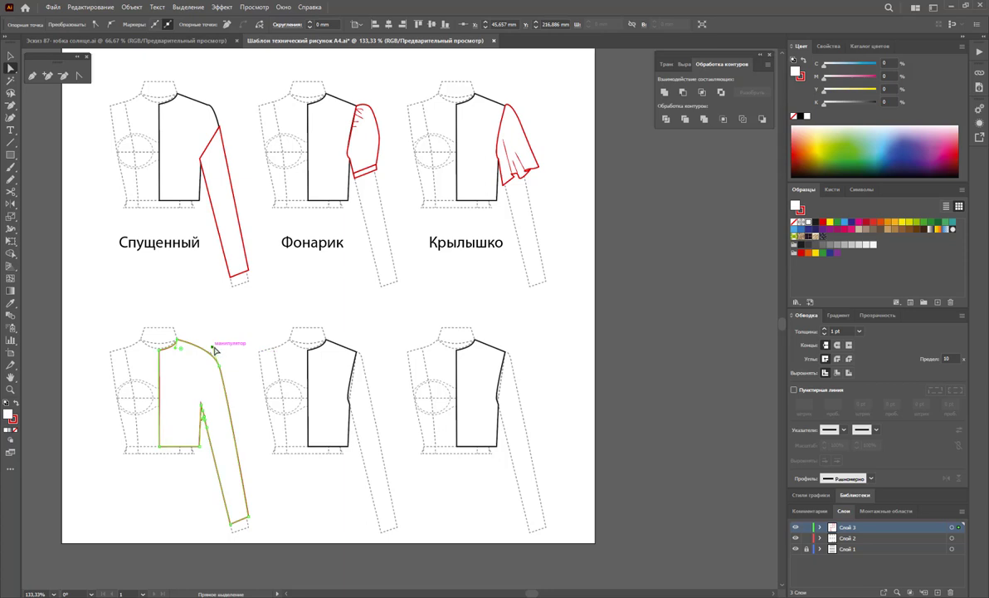
drag(215, 351, 217, 344)
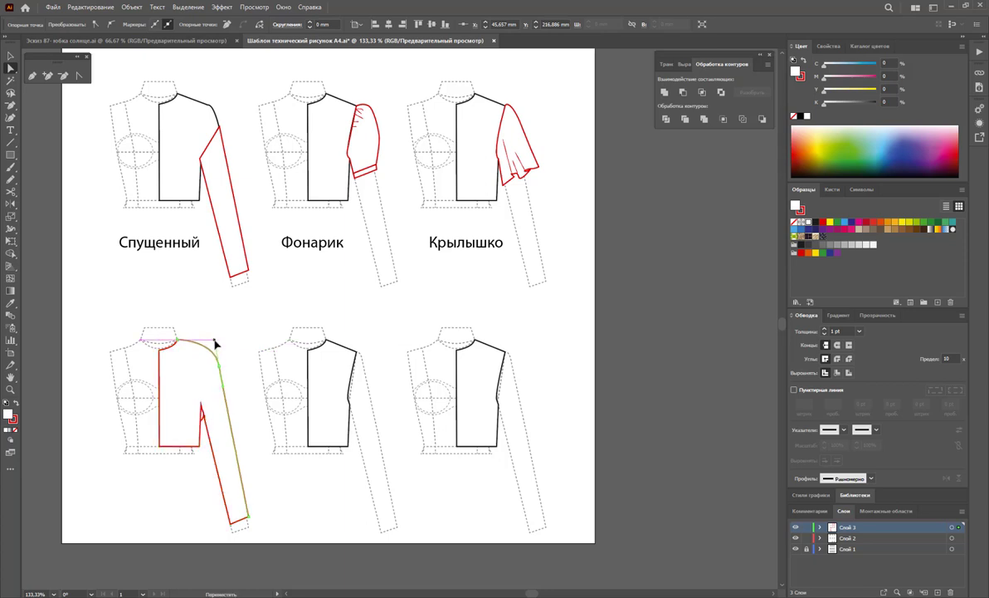
click(79, 75)
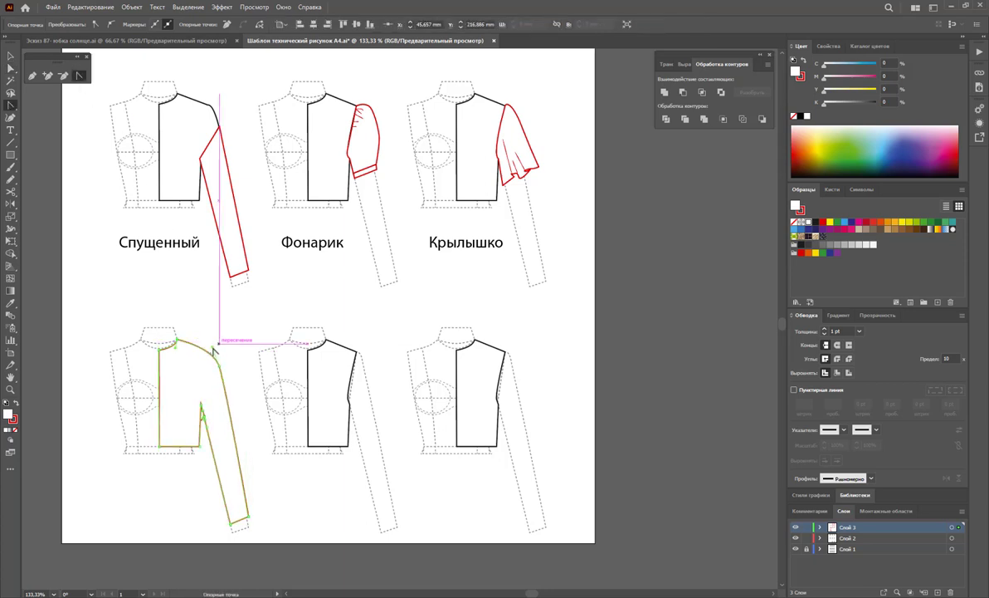
drag(213, 349, 219, 347)
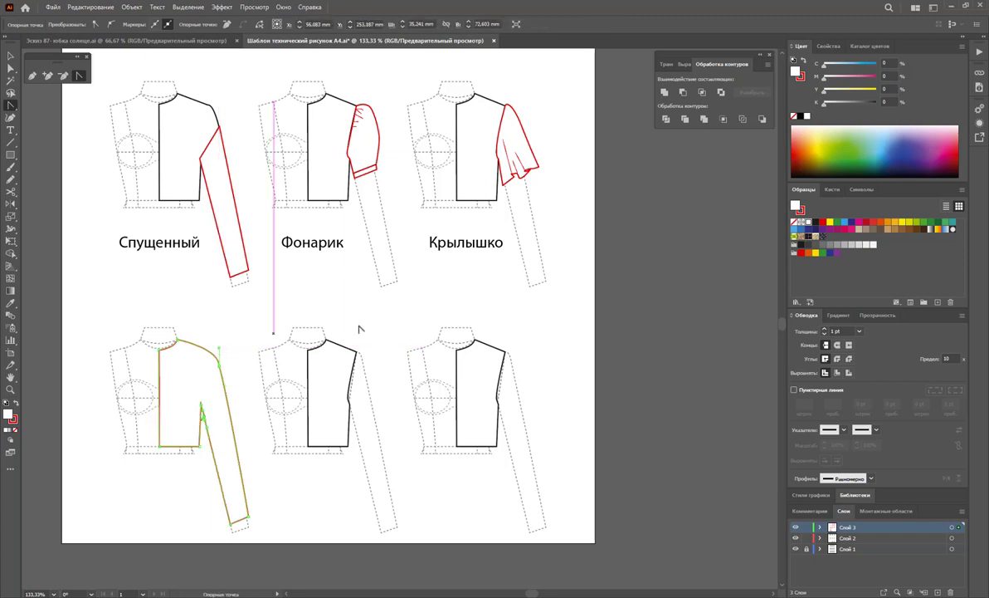
- Reselect the bottom-left bodice and sleeve and zoom in on the underarm notch
click(9, 55)
click(204, 276)
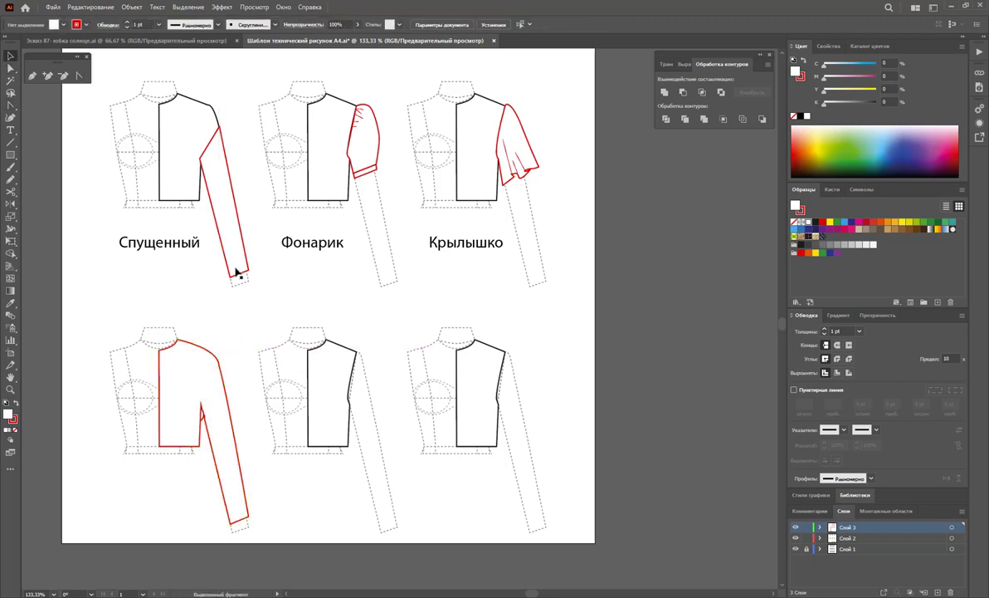
click(202, 415)
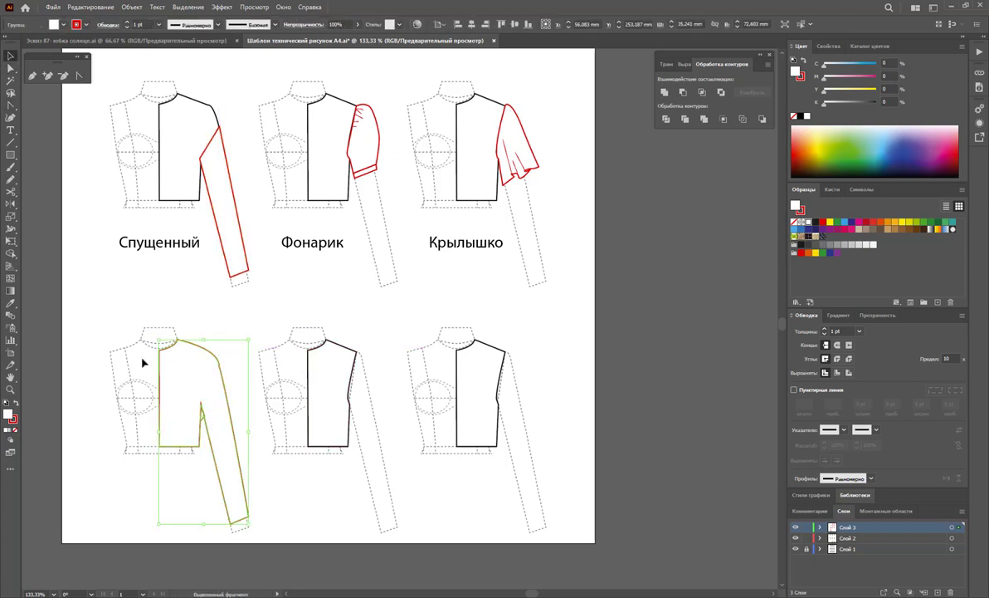
click(11, 390)
mouse_move(182, 415)
mouse_down()
mouse_move(258, 437)
mouse_move(408, 401)
mouse_up()
- Delete the underarm notch anchors from the red outline, undoing the over-deletion
scroll(390, 365, down, 2)
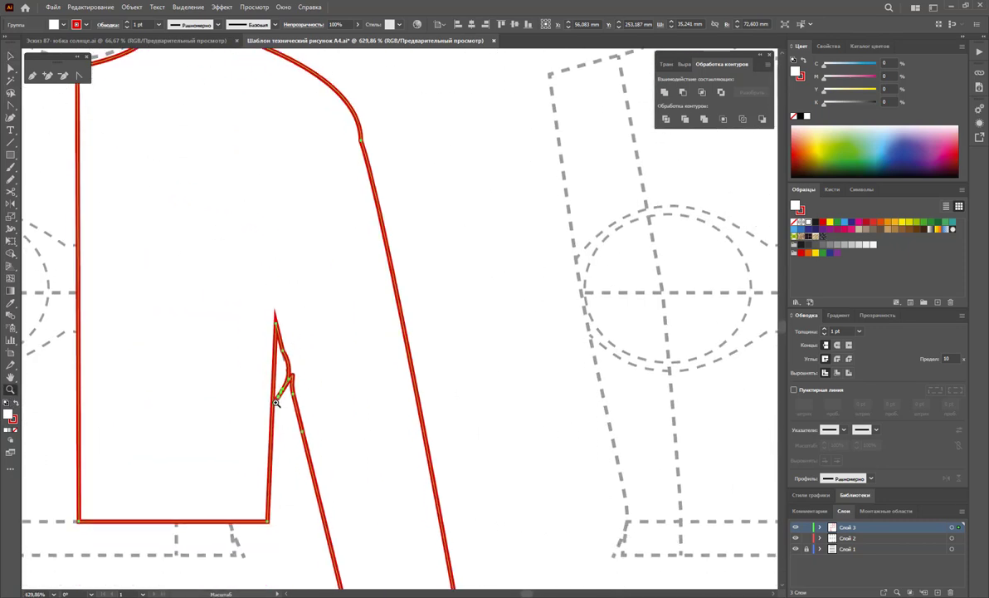
click(65, 76)
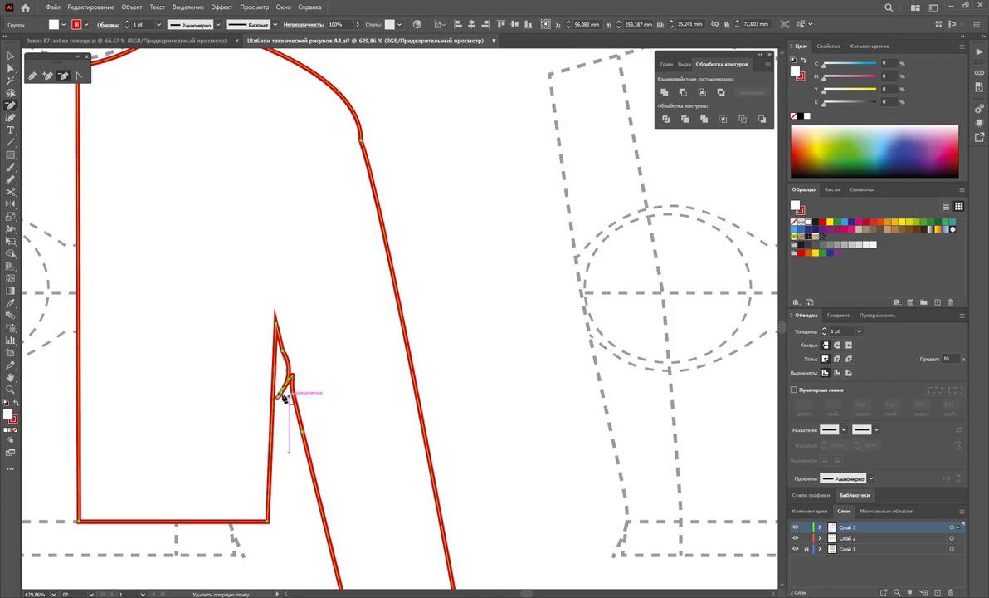
click(283, 393)
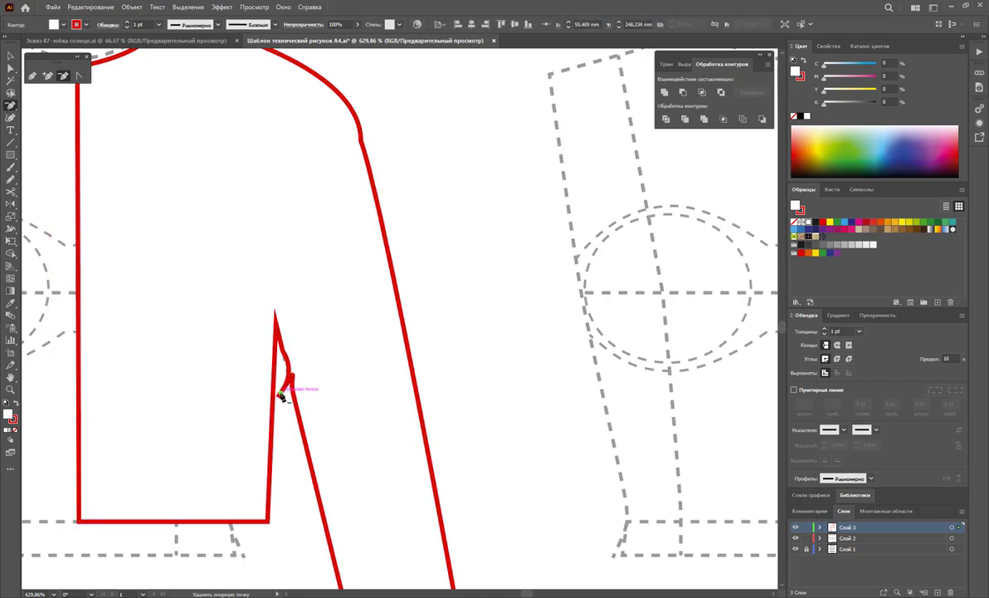
click(282, 392)
click(12, 93)
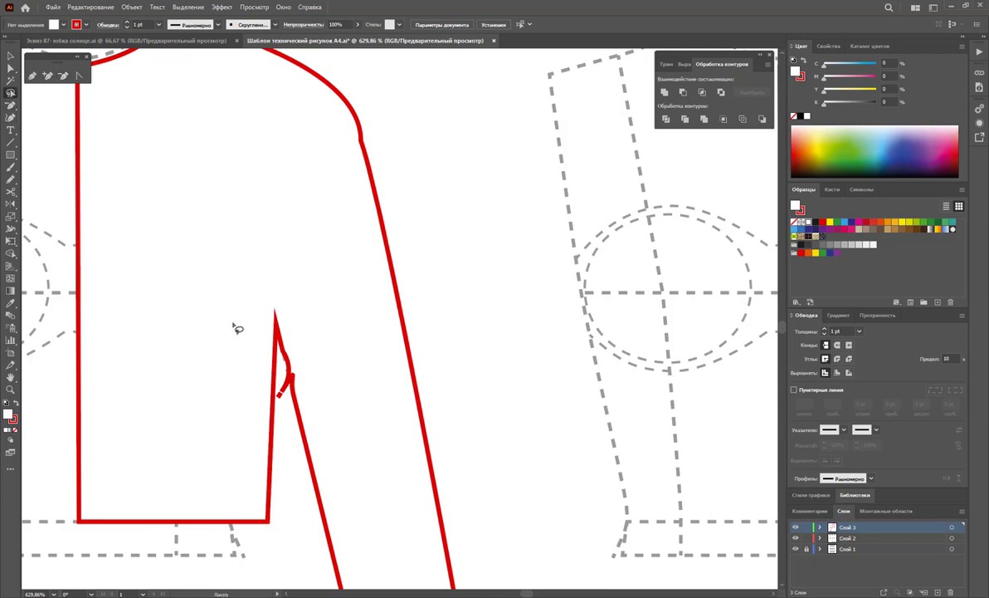
drag(283, 389, 283, 391)
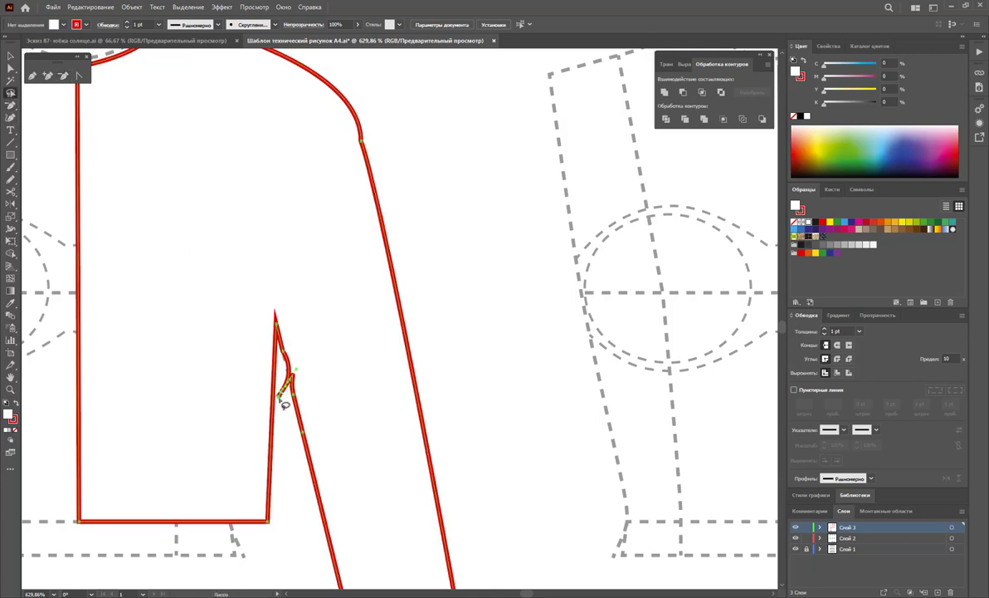
key(Delete)
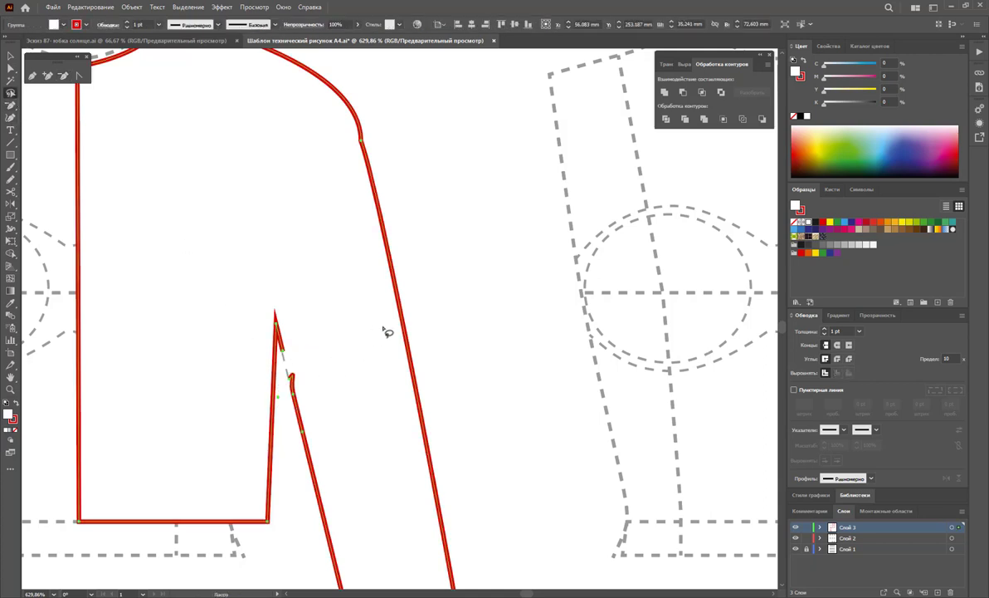
key(Delete)
key(ctrl+z)
- Delete the endpoints on either side of the gap and check the outline group's Ungroup option
drag(303, 371, 309, 371)
key(Delete)
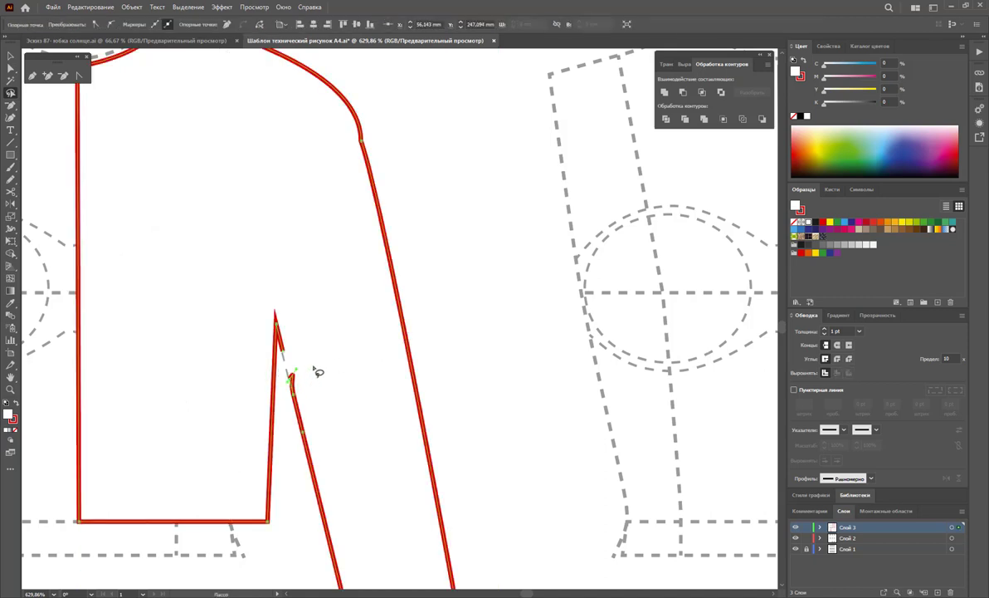
click(10, 55)
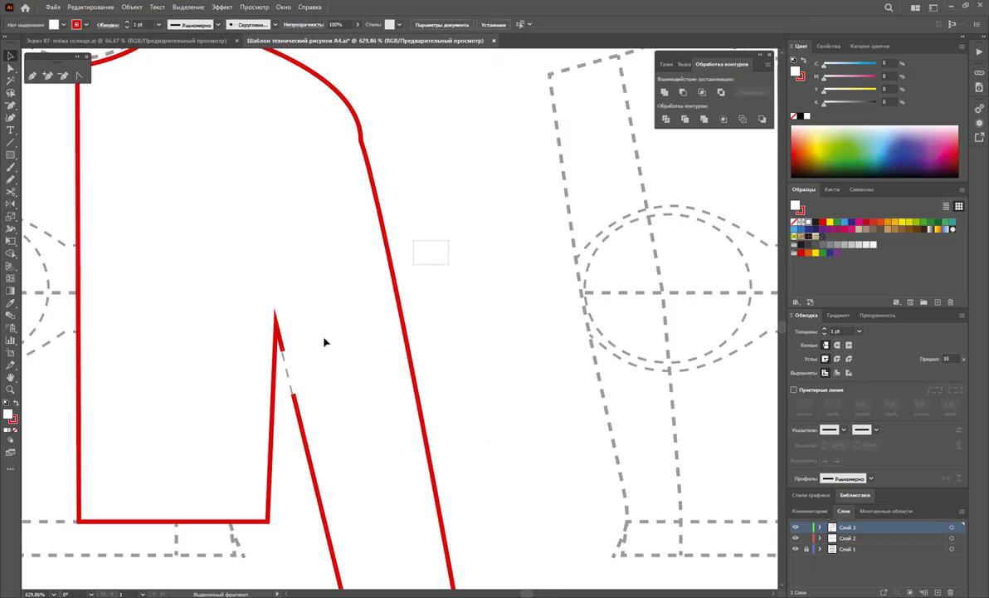
right_click(369, 326)
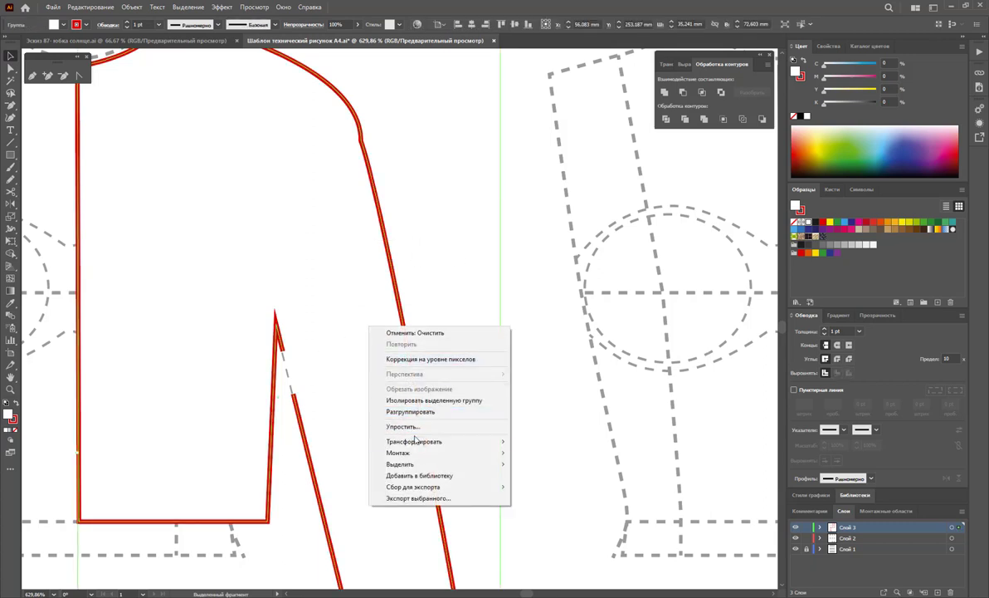
click(385, 296)
click(397, 287)
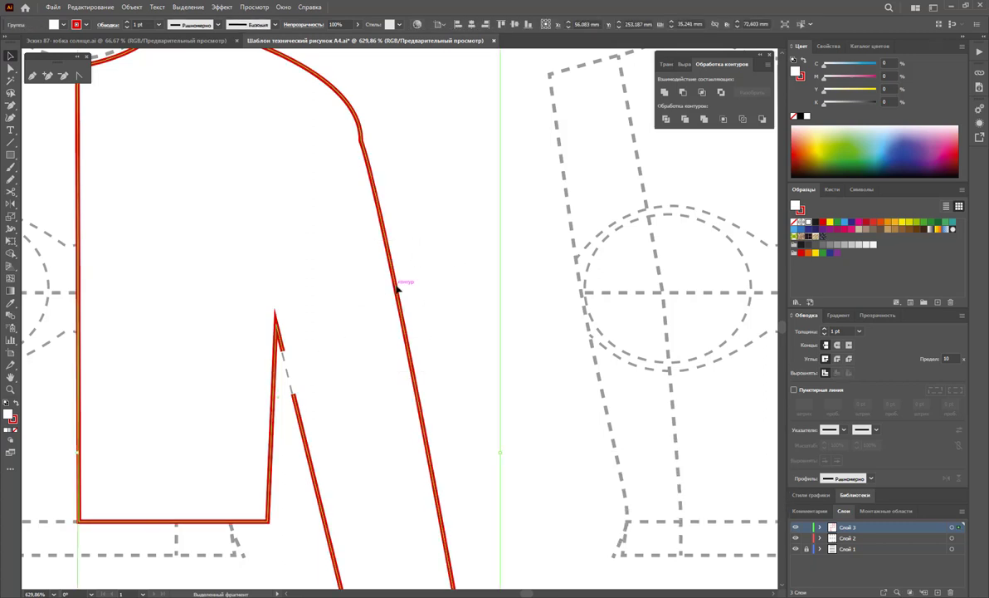
right_click(397, 287)
click(420, 258)
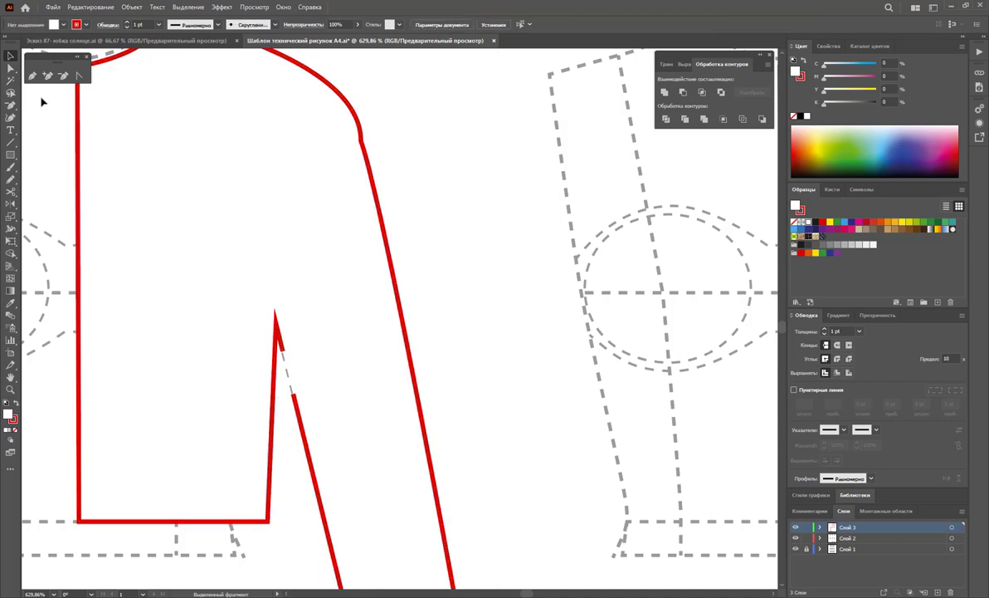
click(30, 75)
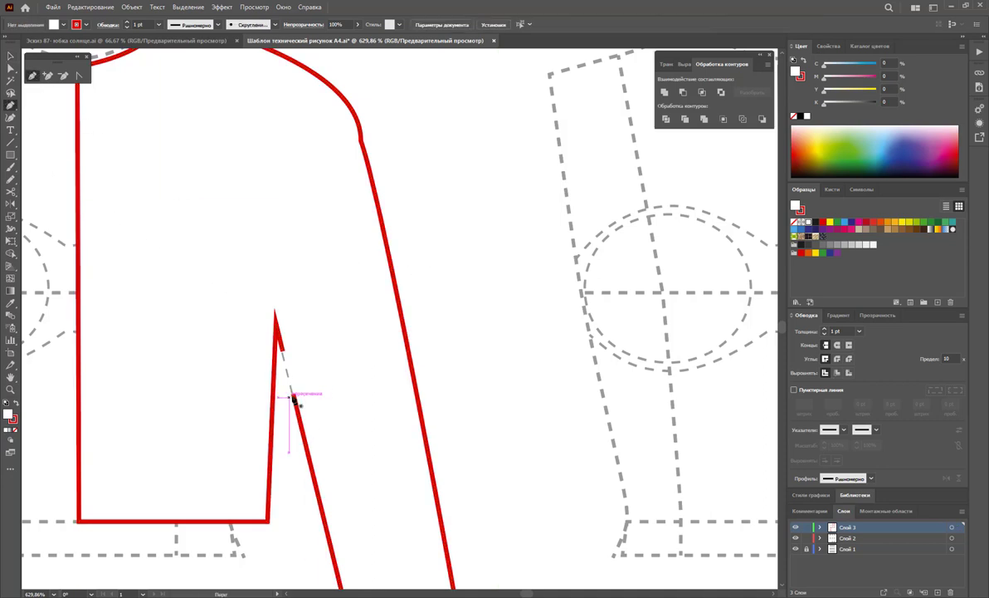
- Join the open underarm gap in the red outline
click(284, 354)
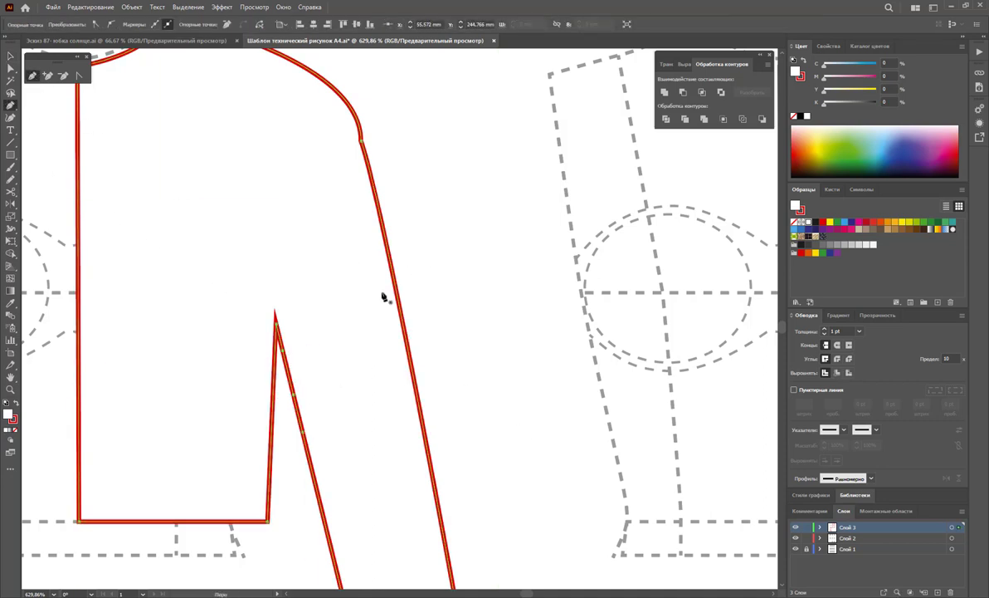
click(79, 75)
scroll(332, 196, up, 1)
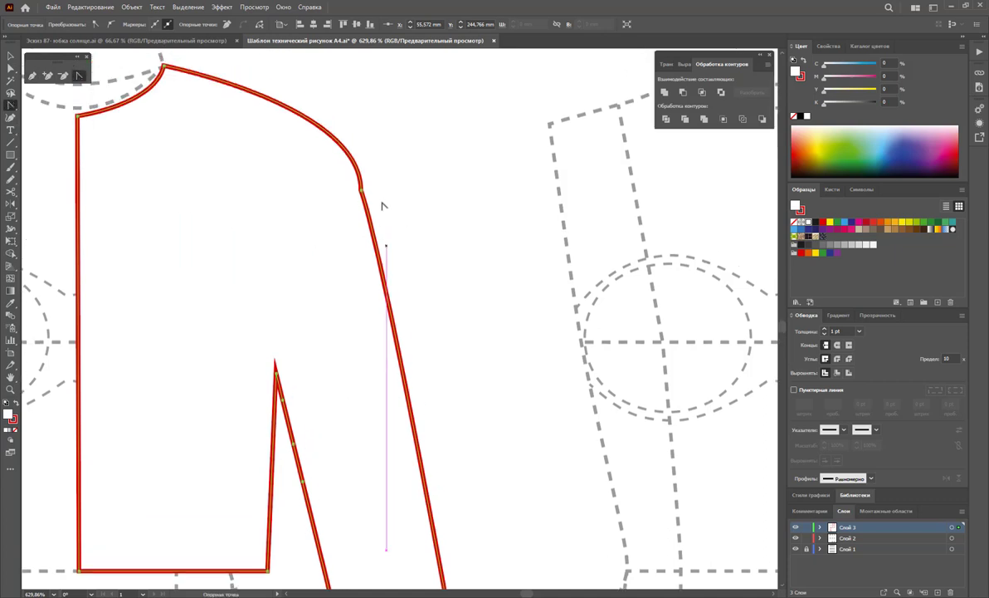
- Make the neck-shoulder point a sharp peak with a flatter sloping curve into the sleeve
click(362, 190)
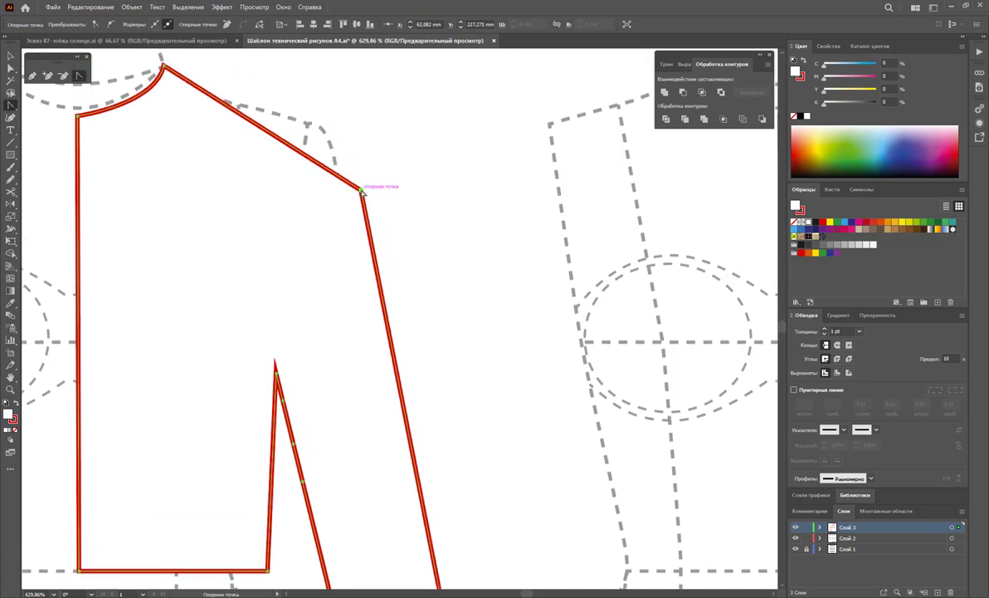
key(ctrl+z)
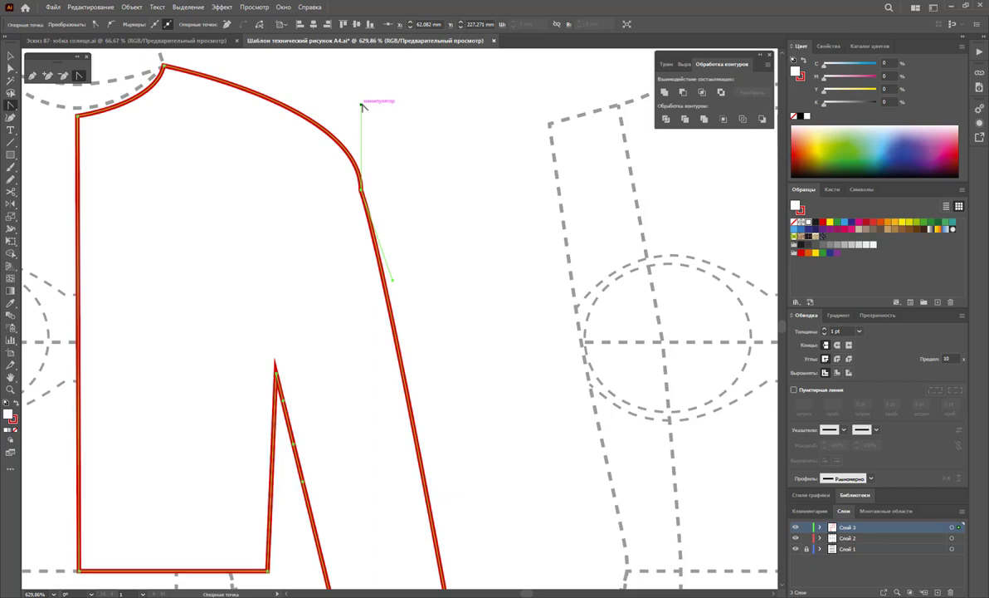
mouse_move(360, 105)
mouse_down()
mouse_move(350, 166)
mouse_move(325, 145)
mouse_up()
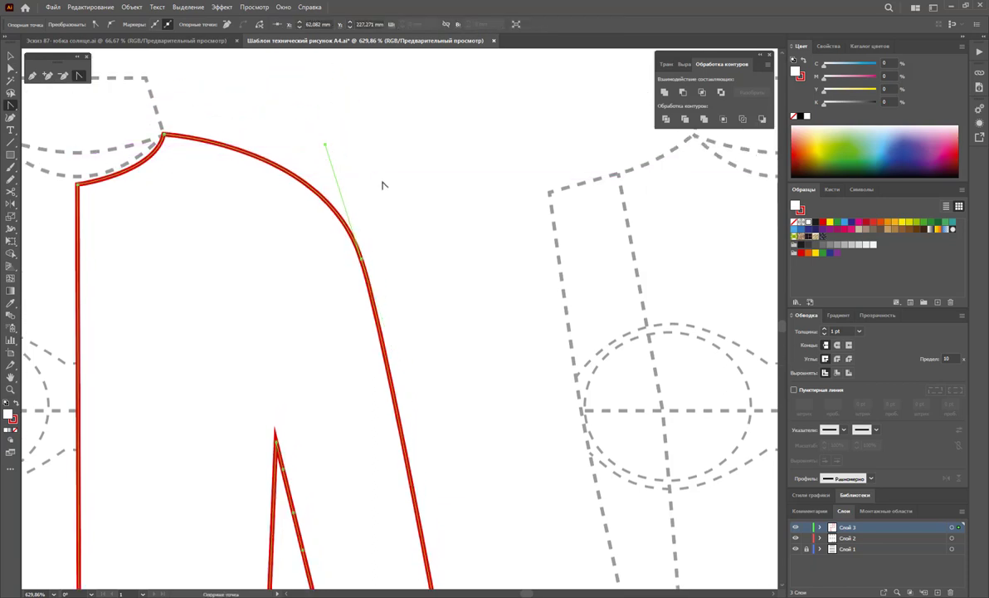
scroll(382, 186, down, 2)
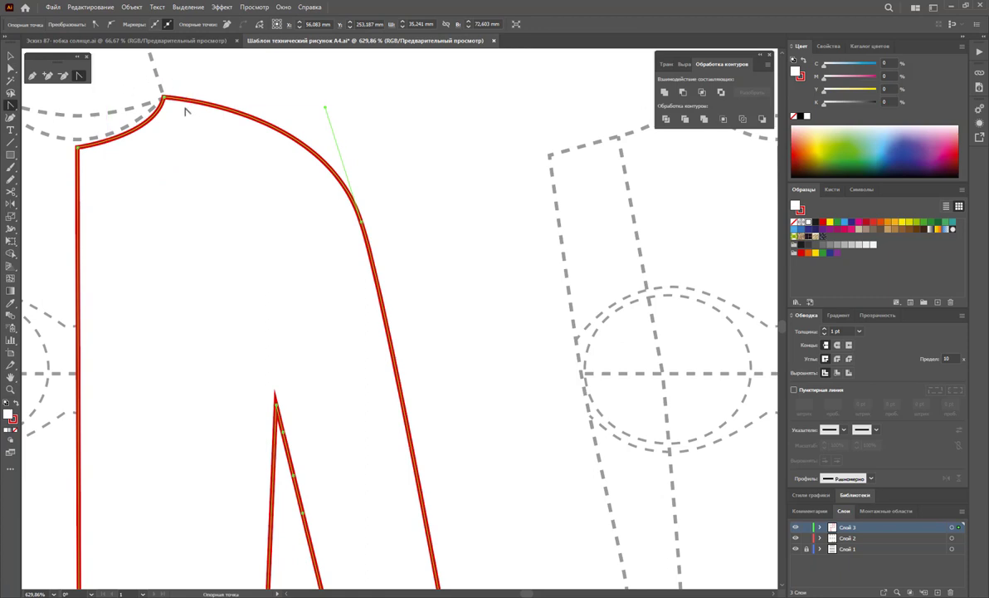
alt+click(163, 98)
drag(164, 98, 189, 66)
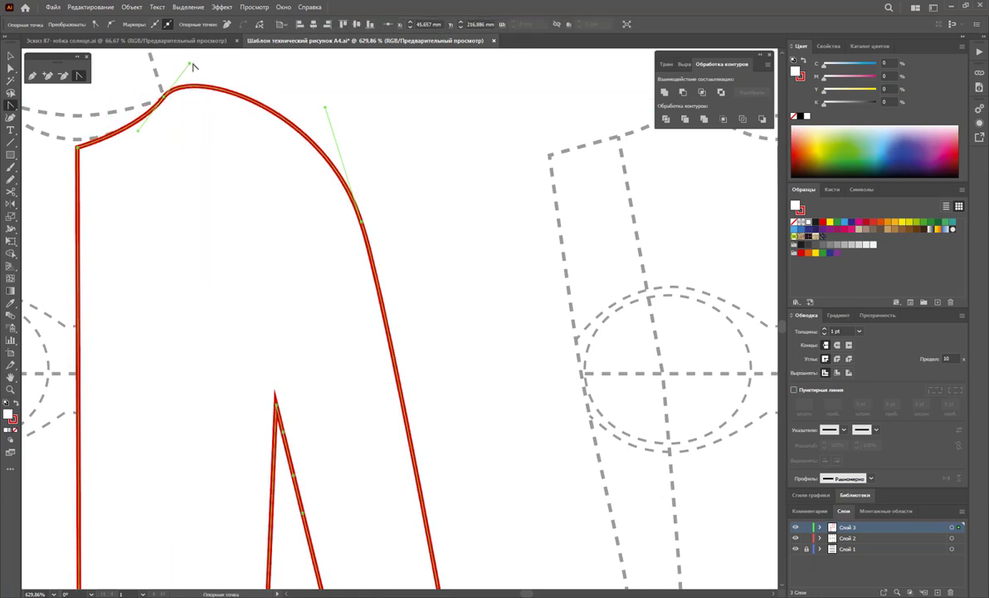
mouse_move(189, 66)
mouse_down()
mouse_move(230, 137)
mouse_move(294, 164)
mouse_up()
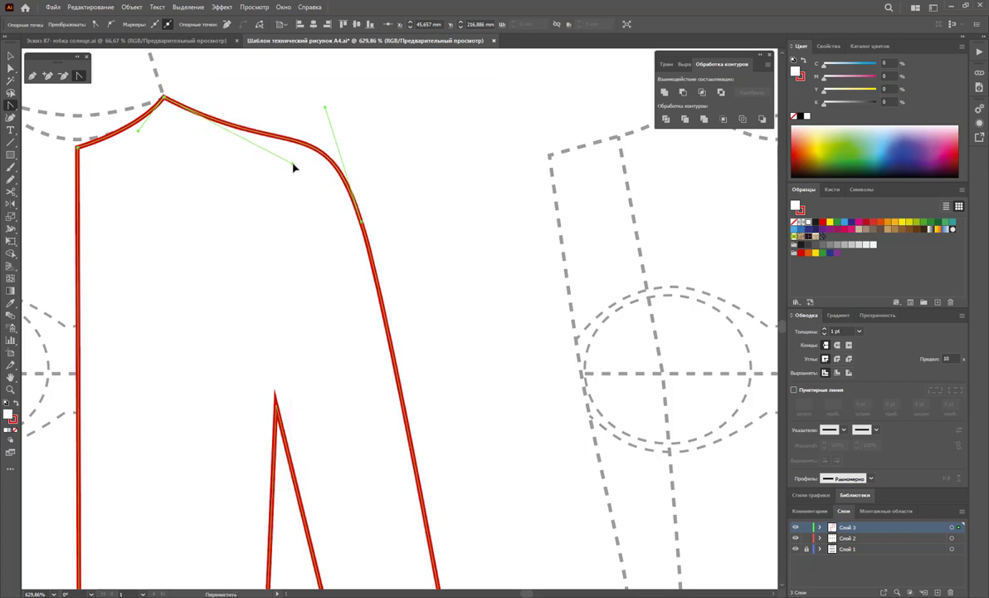
scroll(328, 200, down, 1)
- Draw a curved zigzag fold mark from the underarm dart tip
click(32, 75)
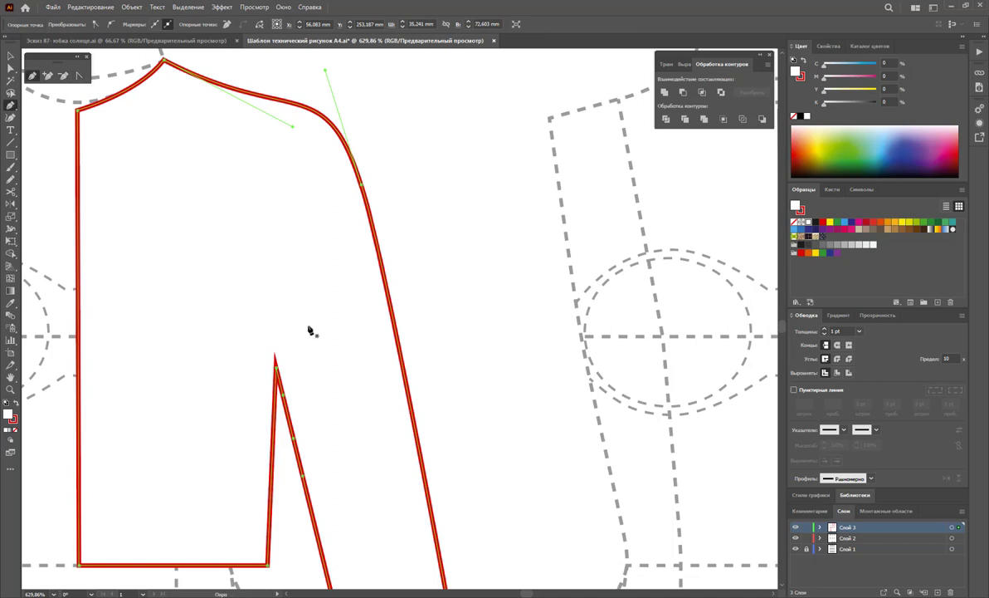
click(276, 348)
drag(287, 294, 288, 270)
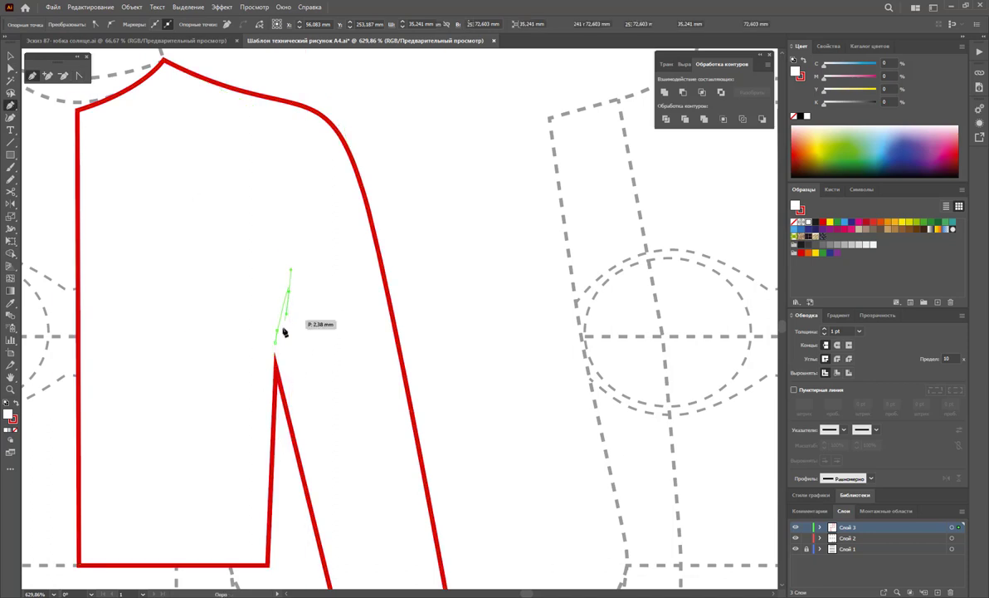
mouse_move(289, 332)
mouse_down()
mouse_move(292, 347)
mouse_move(304, 338)
mouse_up()
click(311, 353)
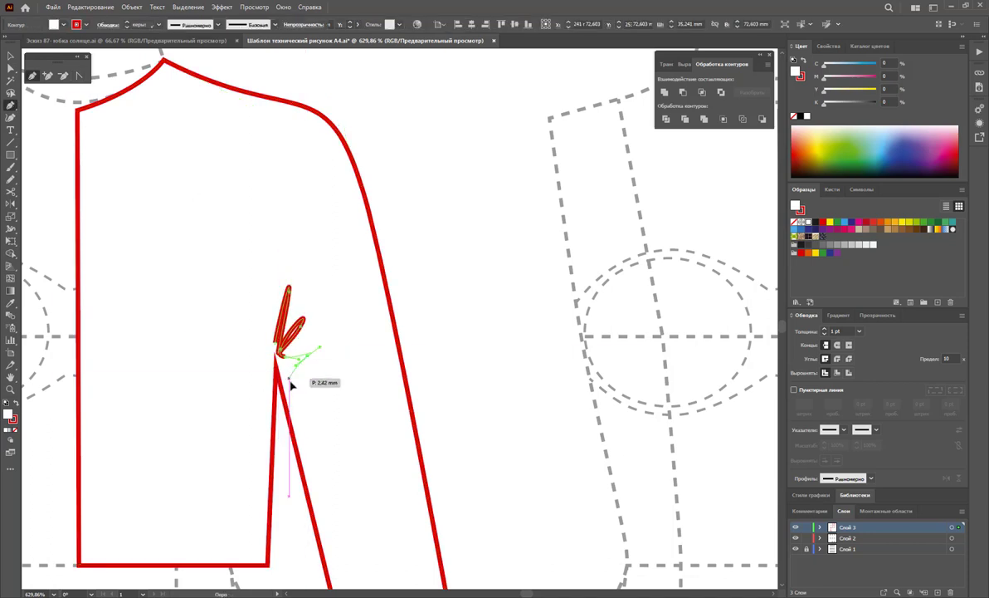
drag(289, 375, 292, 417)
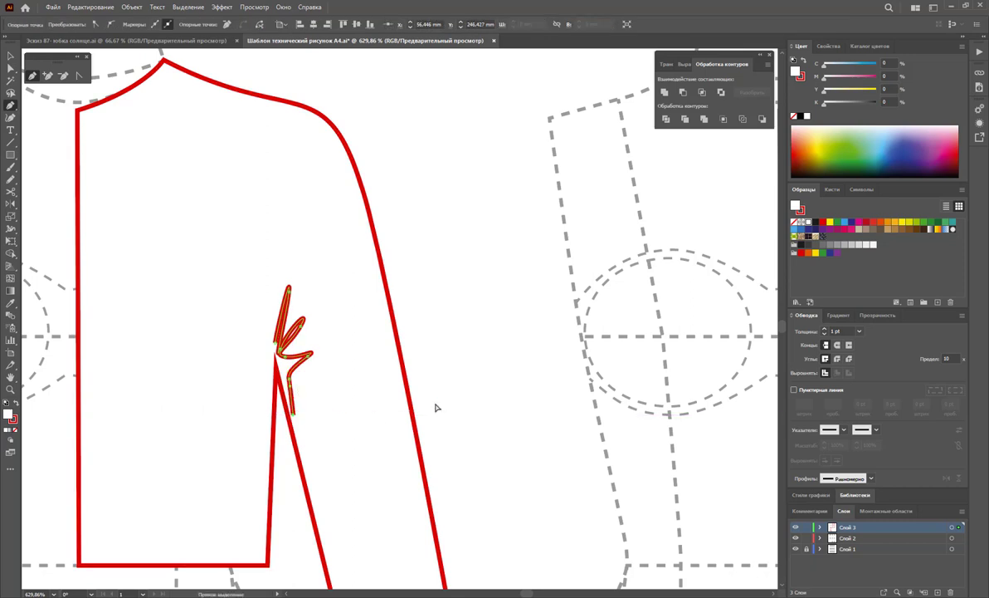
ctrl+click(438, 409)
- Give the fold mark a tapered width profile and 0.25 pt stroke, then zoom out
click(11, 56)
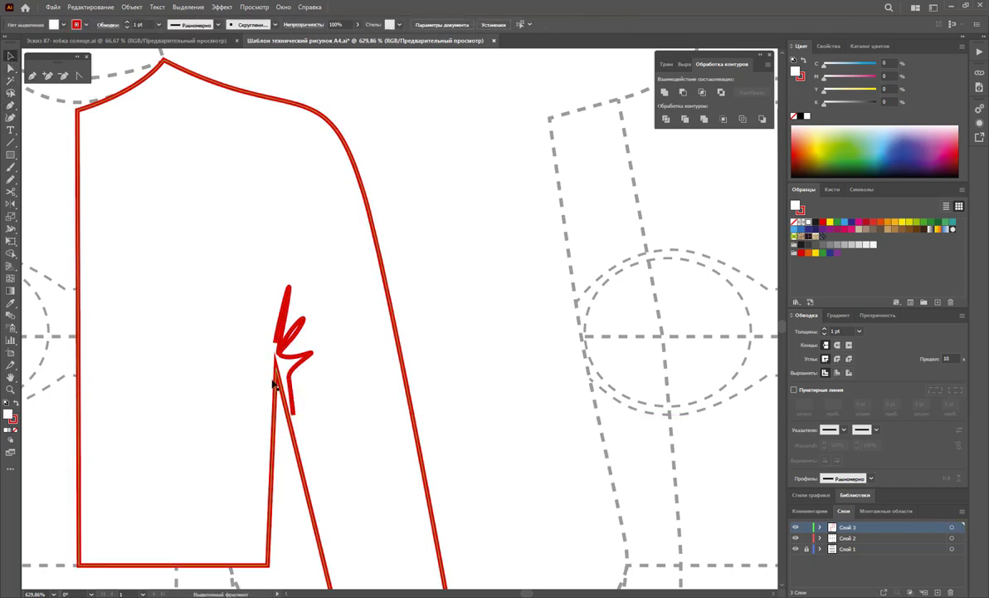
click(280, 328)
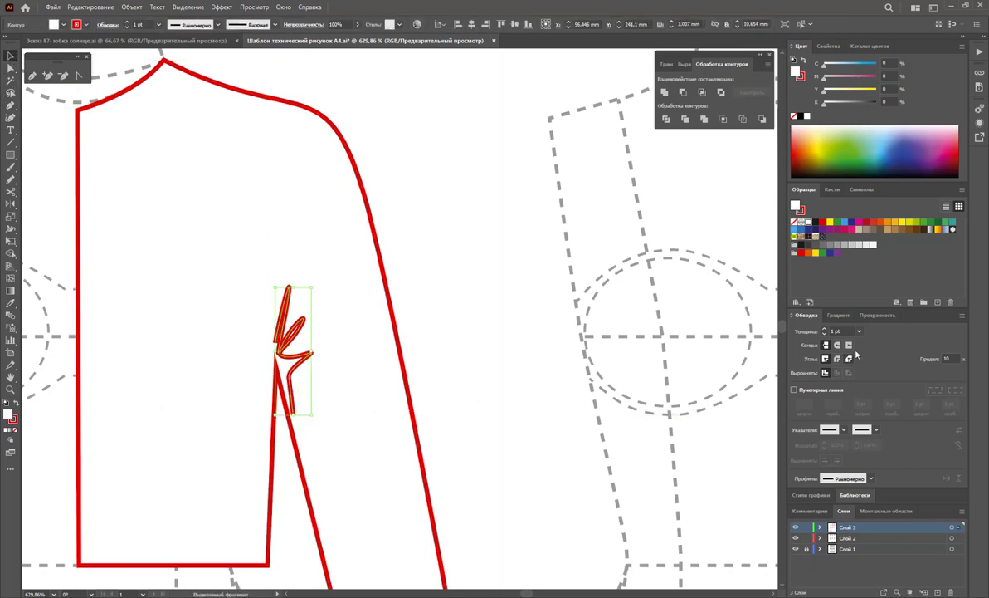
click(872, 479)
click(844, 388)
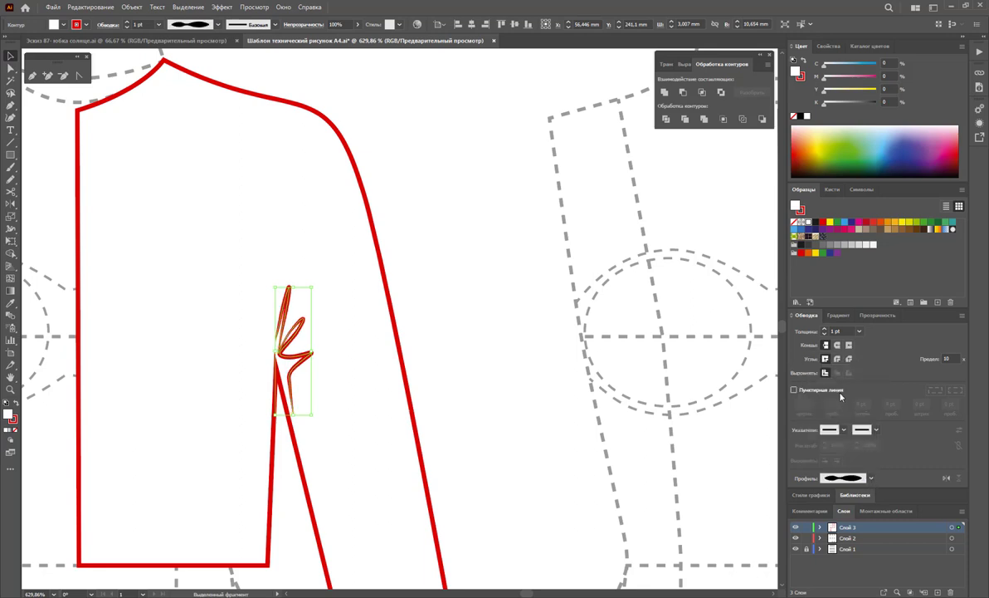
click(858, 330)
click(863, 342)
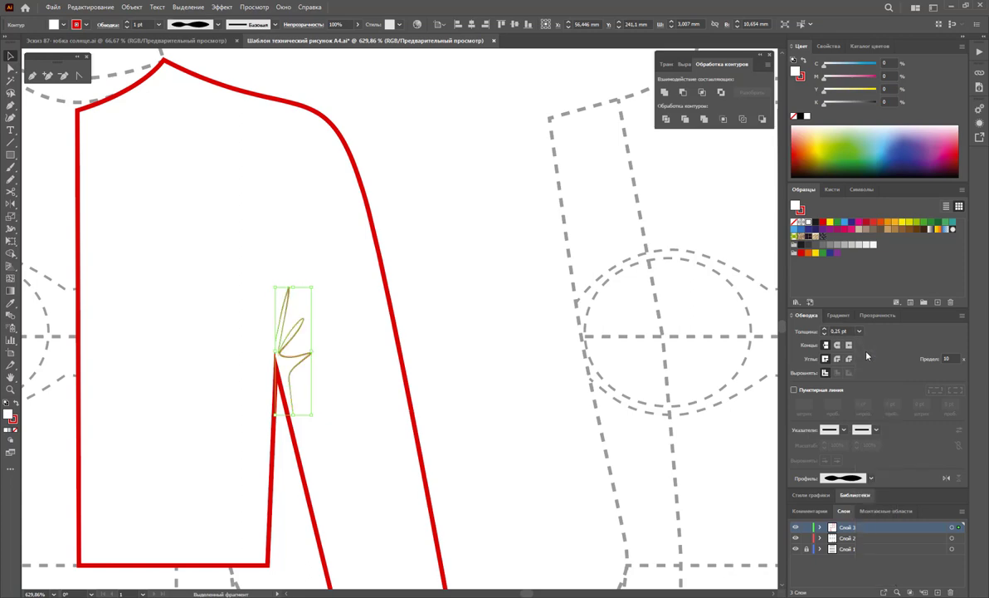
click(524, 334)
key(z)
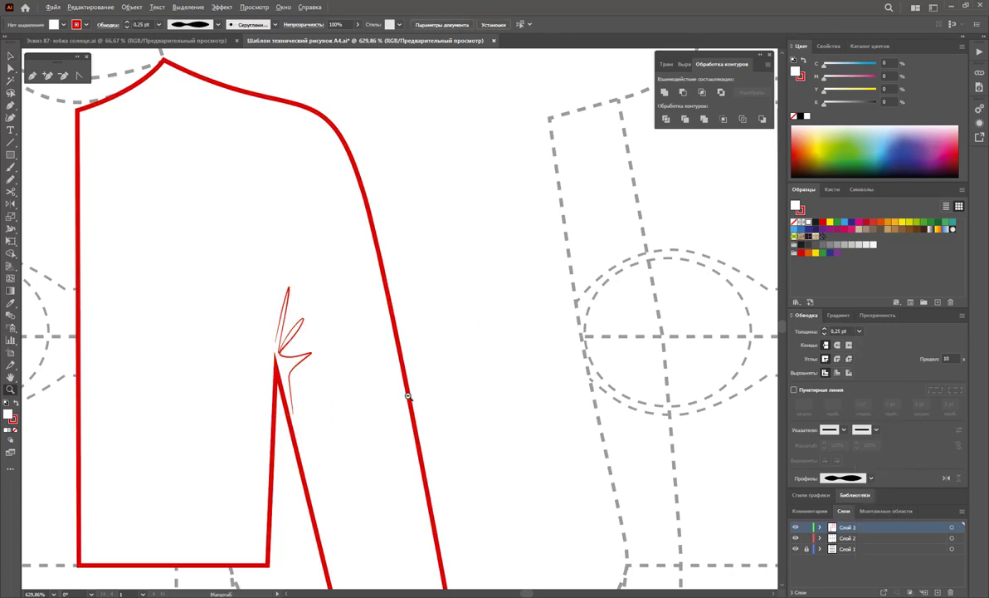
alt+click(505, 364)
alt+click(505, 364)
alt+click(374, 324)
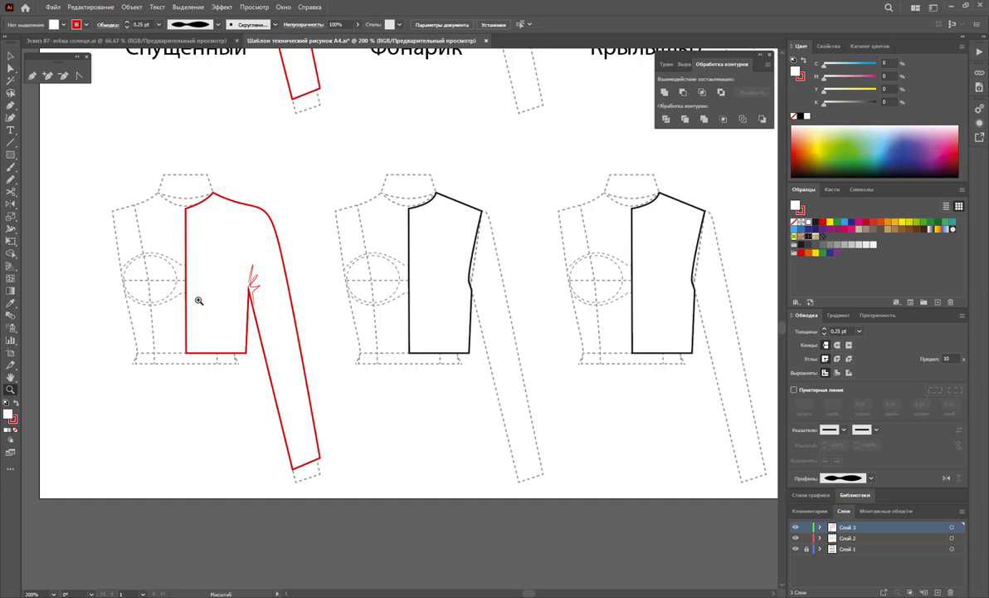
- Duplicate the row of sleeve-style titles below the bodices
scroll(75, 144, up, 1)
click(10, 56)
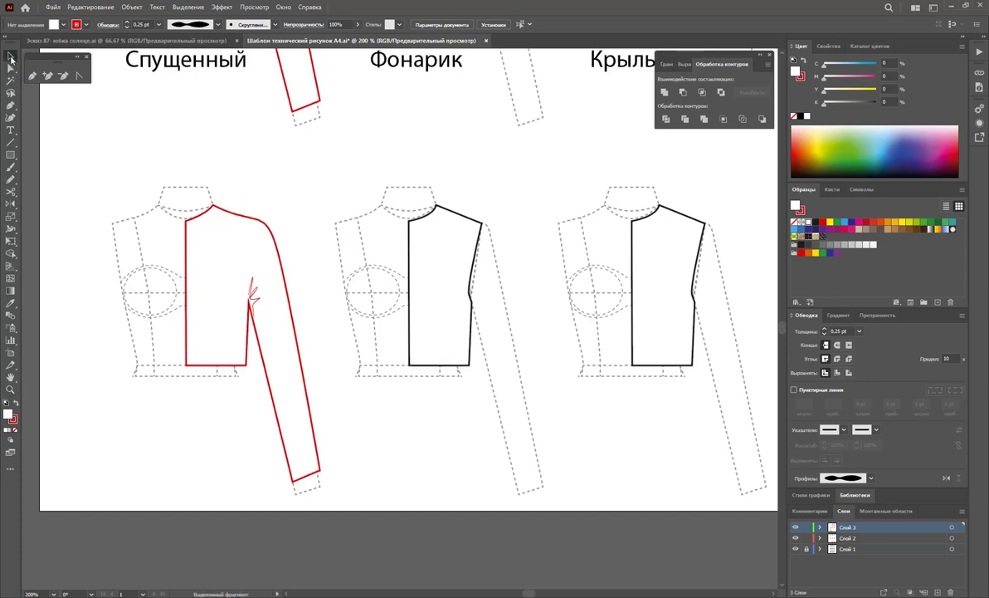
click(186, 63)
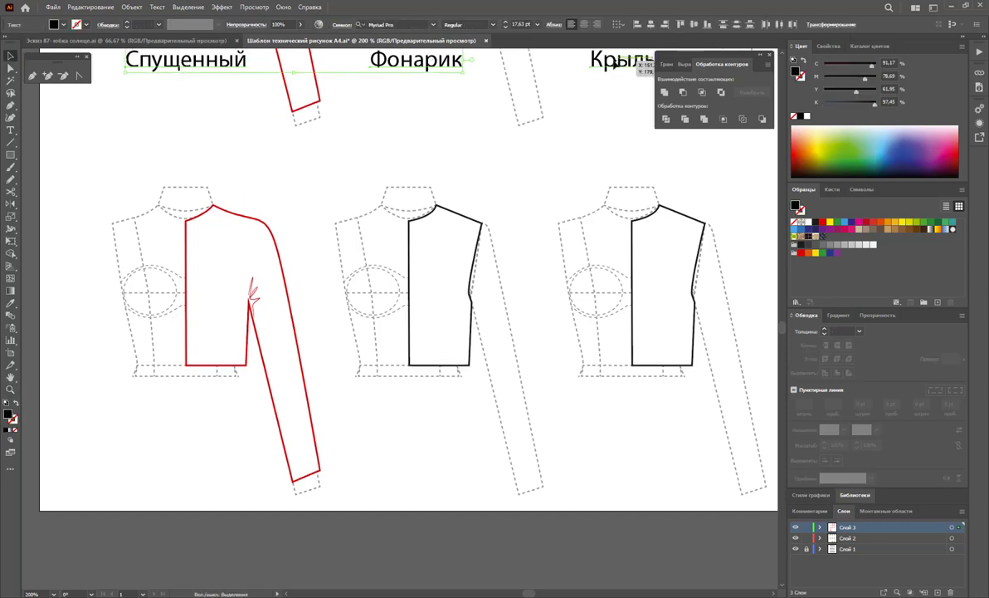
drag(623, 71, 623, 435)
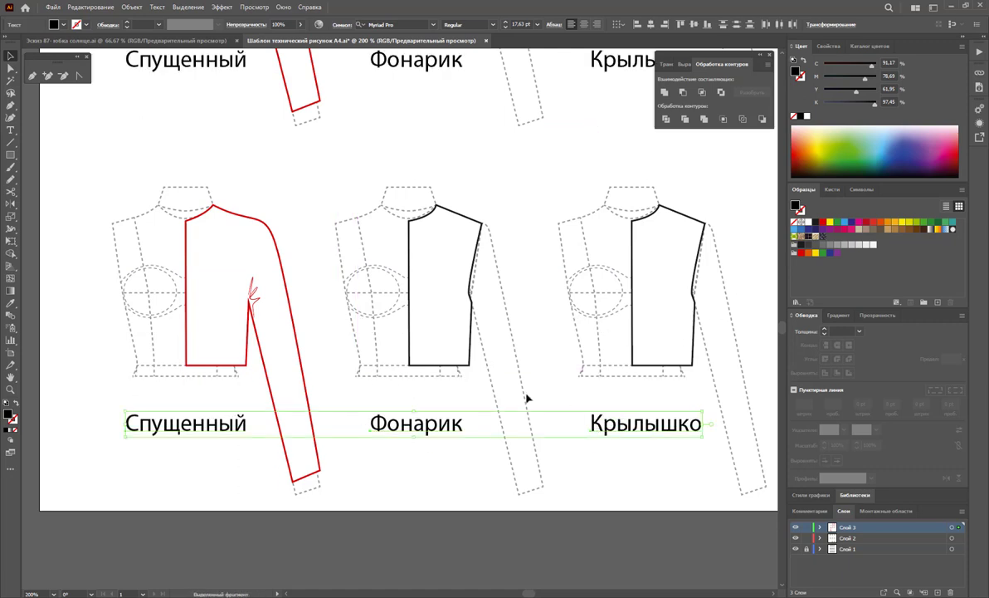
- Change the lower 'Спущенный' caption to 'Летучая мышь' and shift it slightly left
key(ctrl+shift+a)
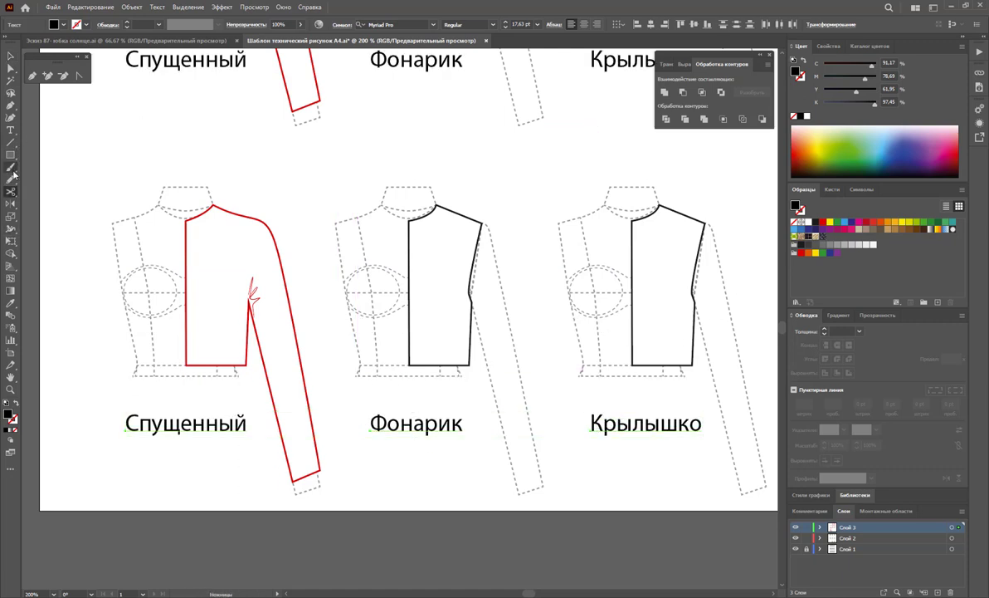
click(10, 130)
drag(247, 422, 83, 412)
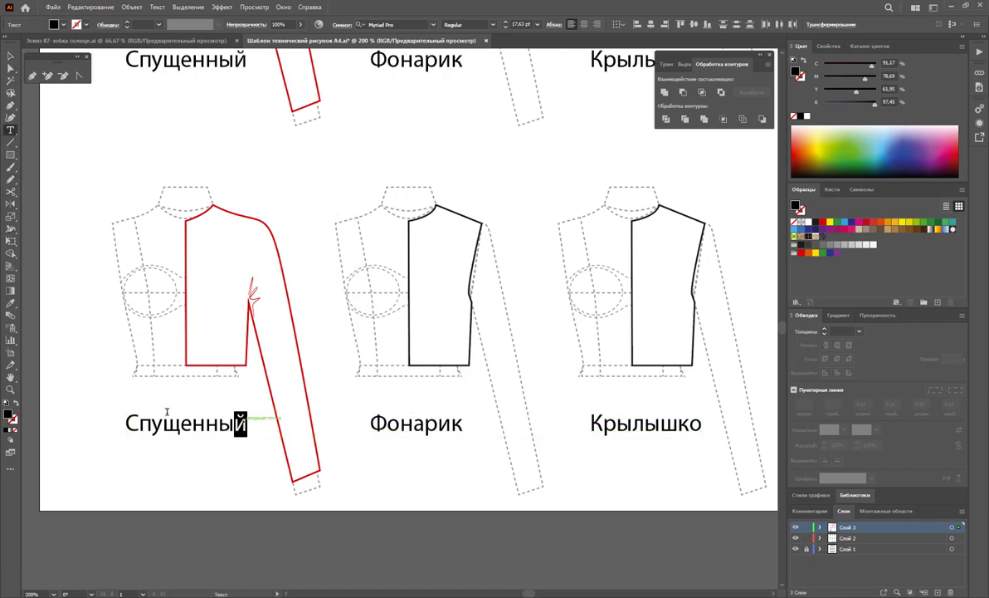
text(Летучая мышь)
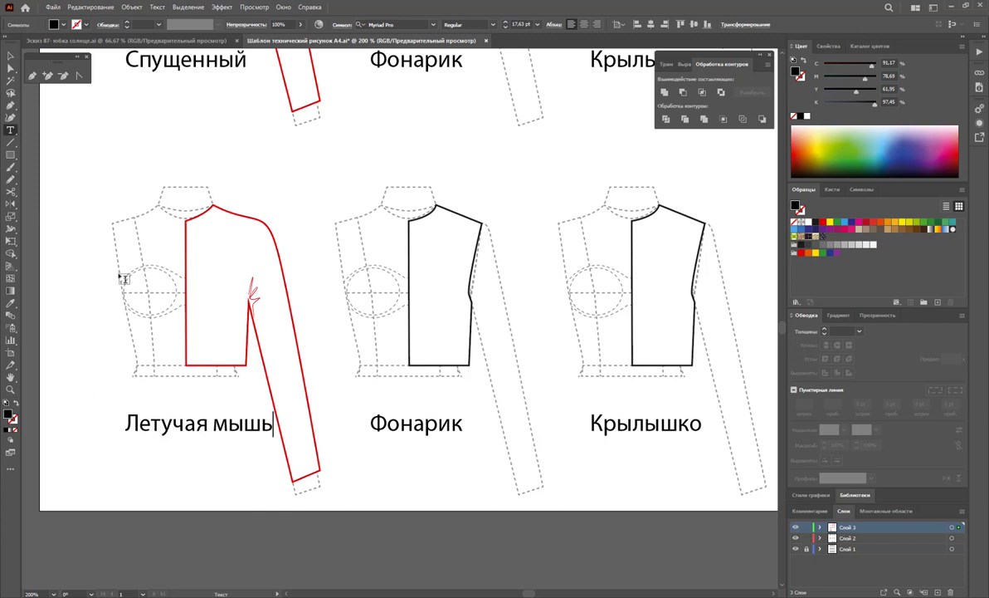
click(10, 56)
drag(239, 424, 203, 440)
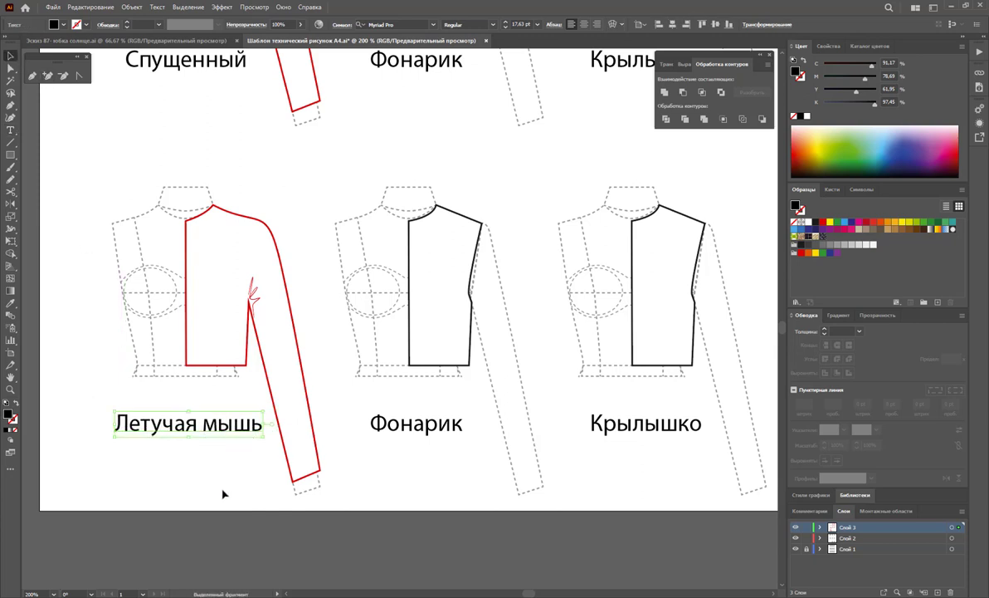
click(222, 494)
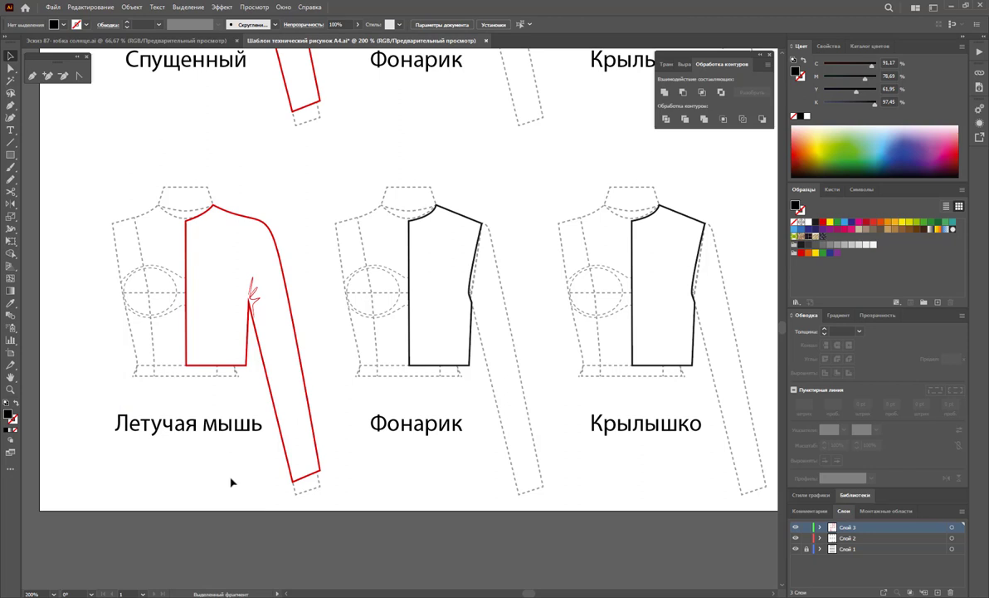
- Pen-draw a closed puffed lantern sleeve on the Фонарик bodice with a rounded top
click(35, 75)
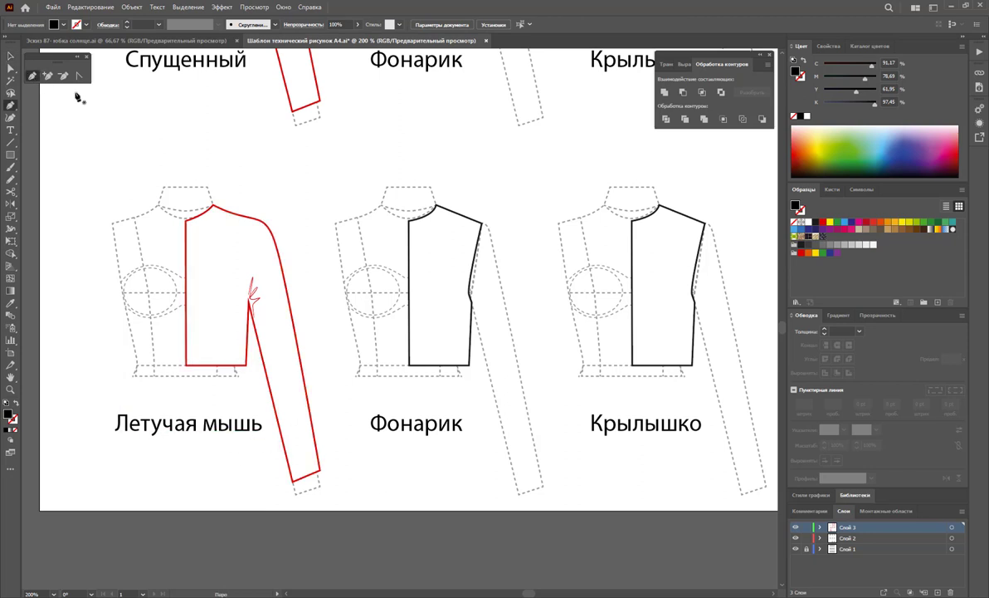
drag(486, 224, 502, 243)
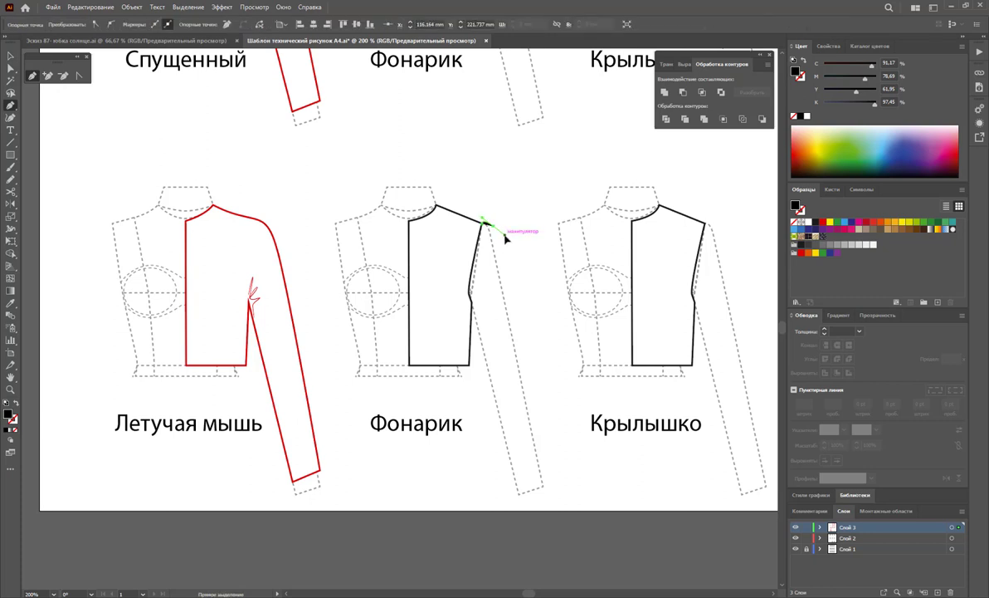
click(506, 244)
drag(512, 261, 523, 301)
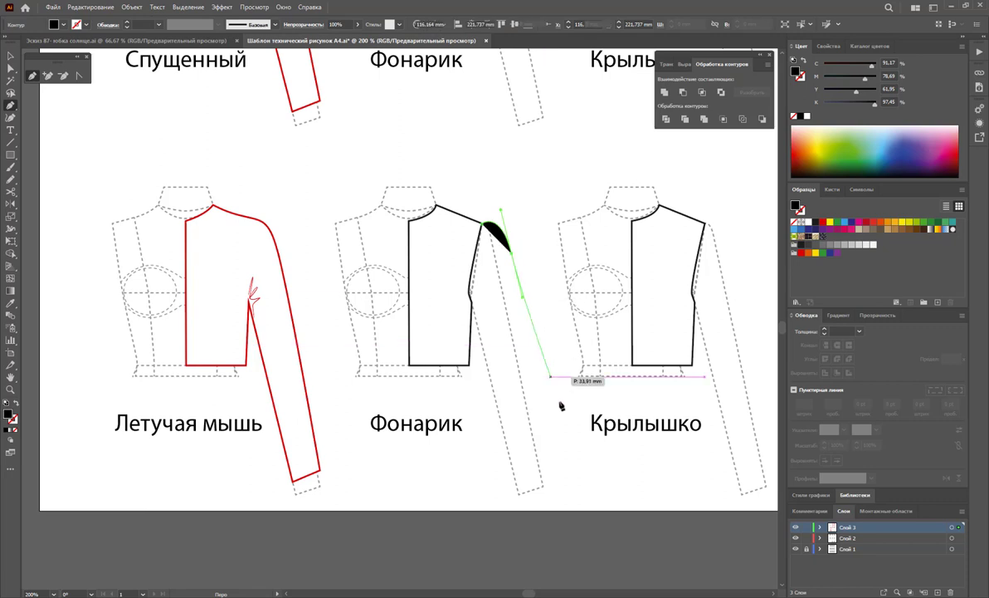
click(535, 428)
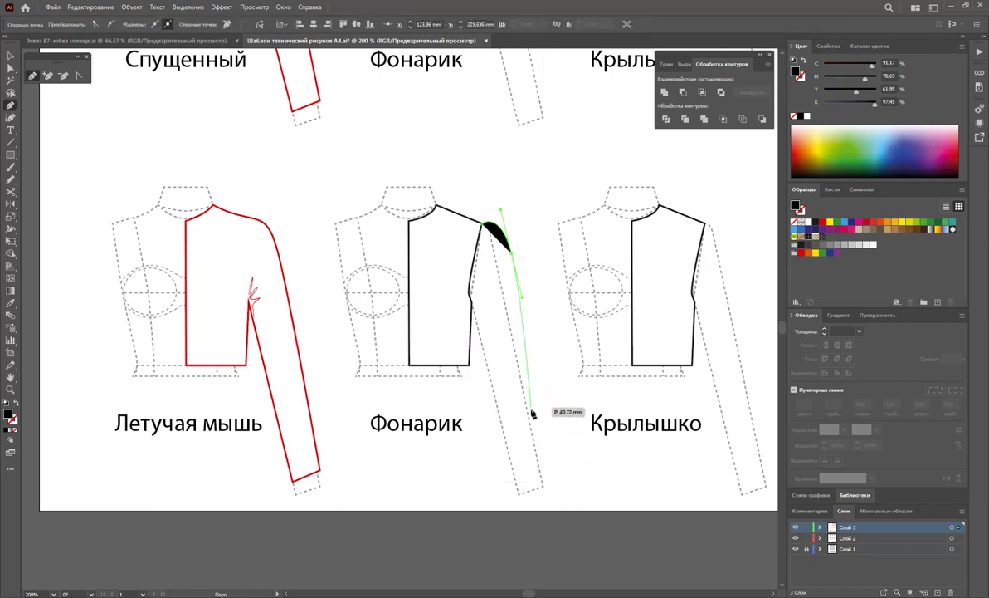
click(531, 411)
click(538, 447)
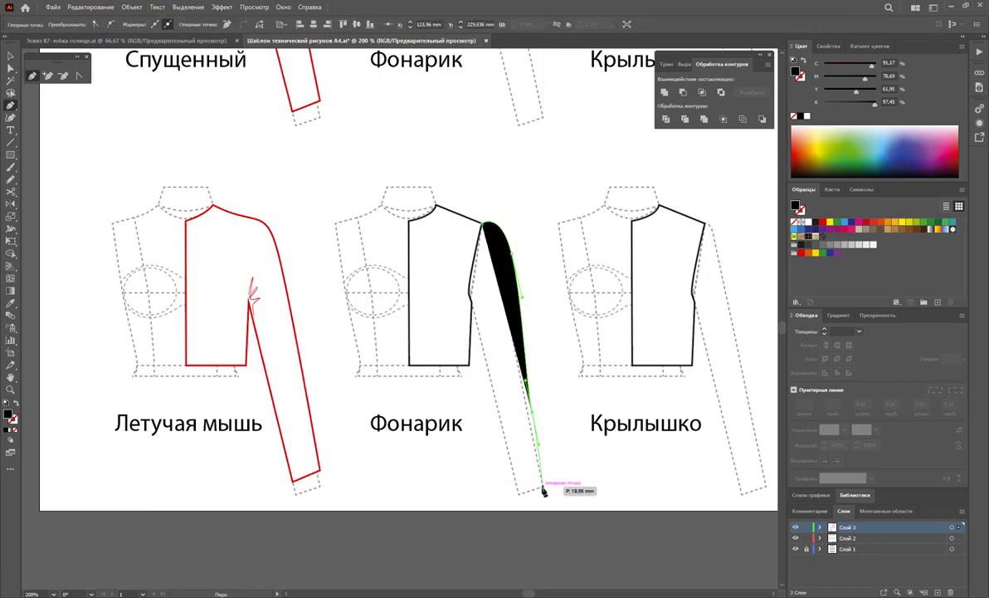
click(545, 483)
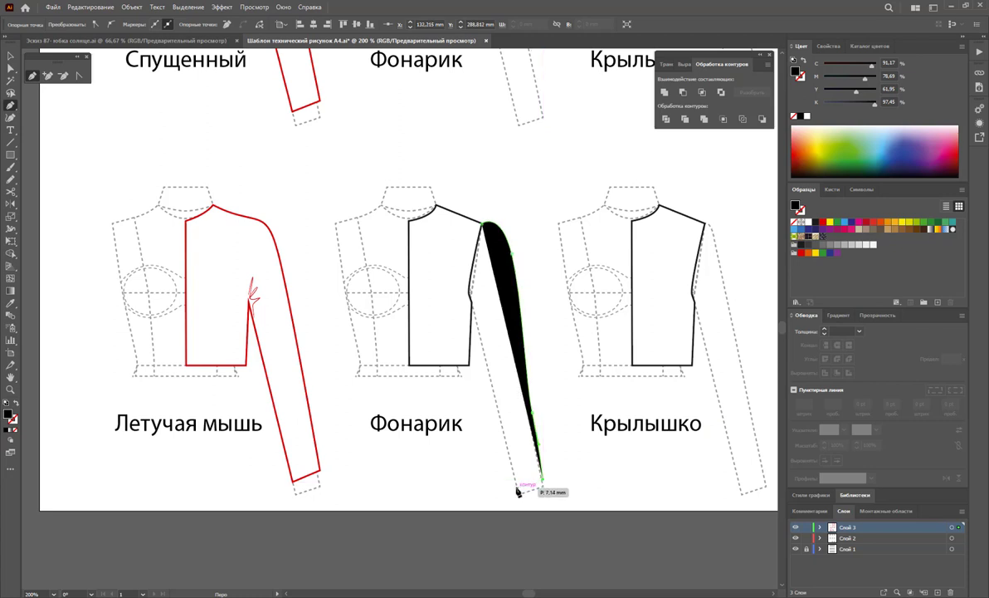
click(518, 489)
click(472, 302)
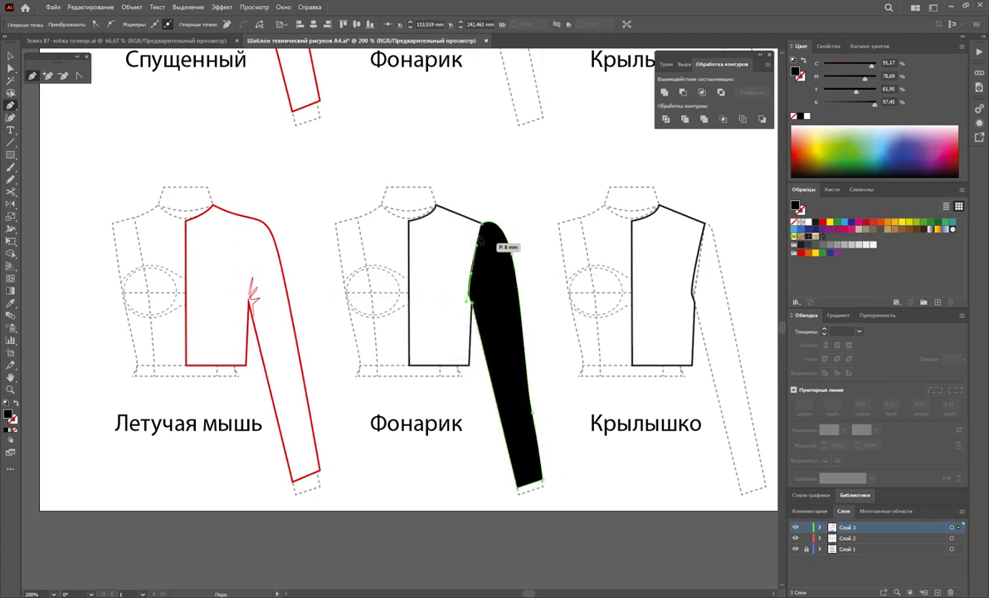
click(483, 222)
drag(483, 223, 500, 211)
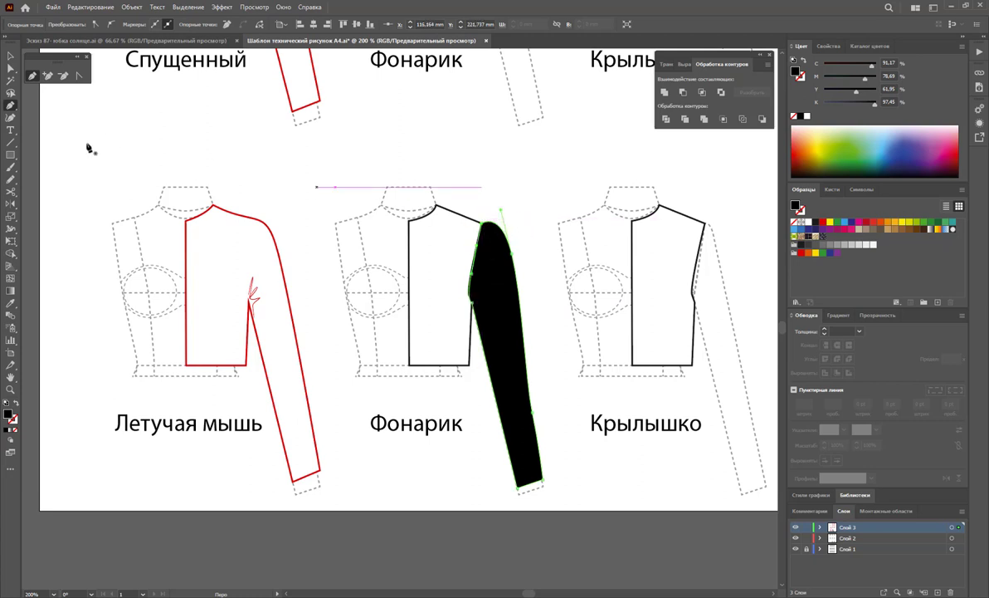
- Give the lantern sleeve the first sleeve's red outline and lock layer Слой 2
click(12, 304)
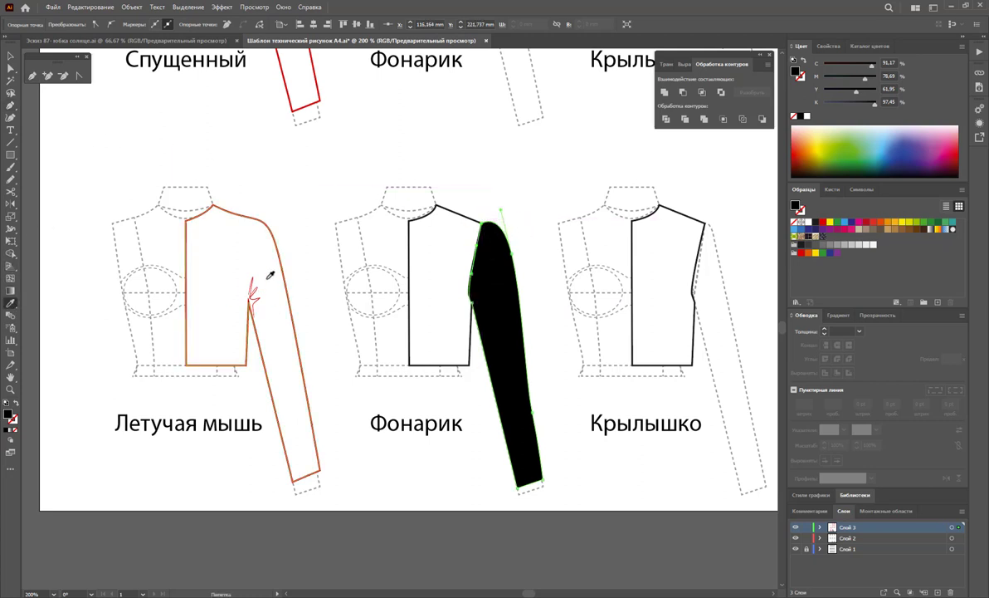
click(268, 276)
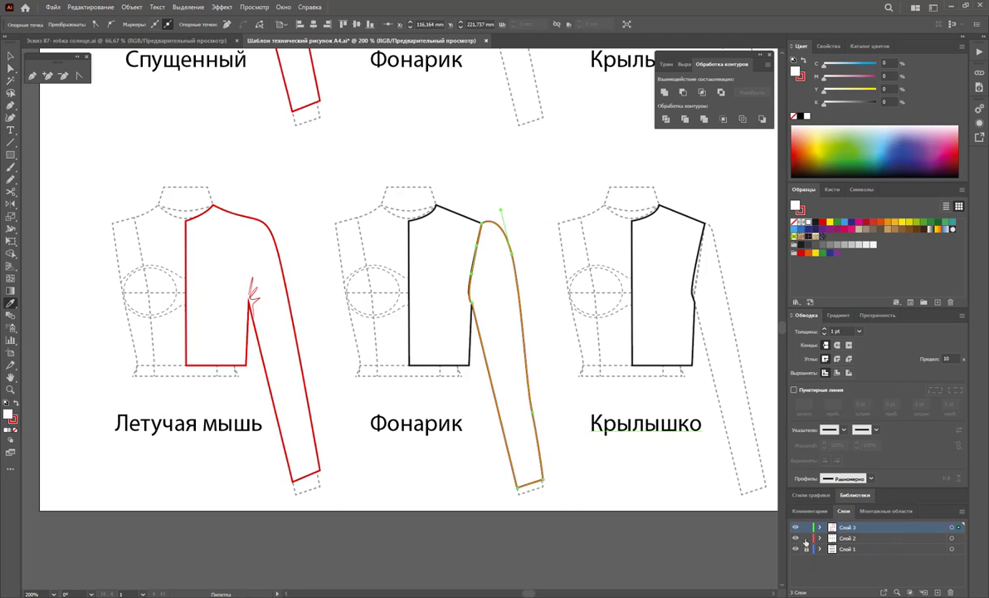
click(806, 538)
- Draw a small gather mark at the top of the lantern sleeve
key(ctrl+shift+a)
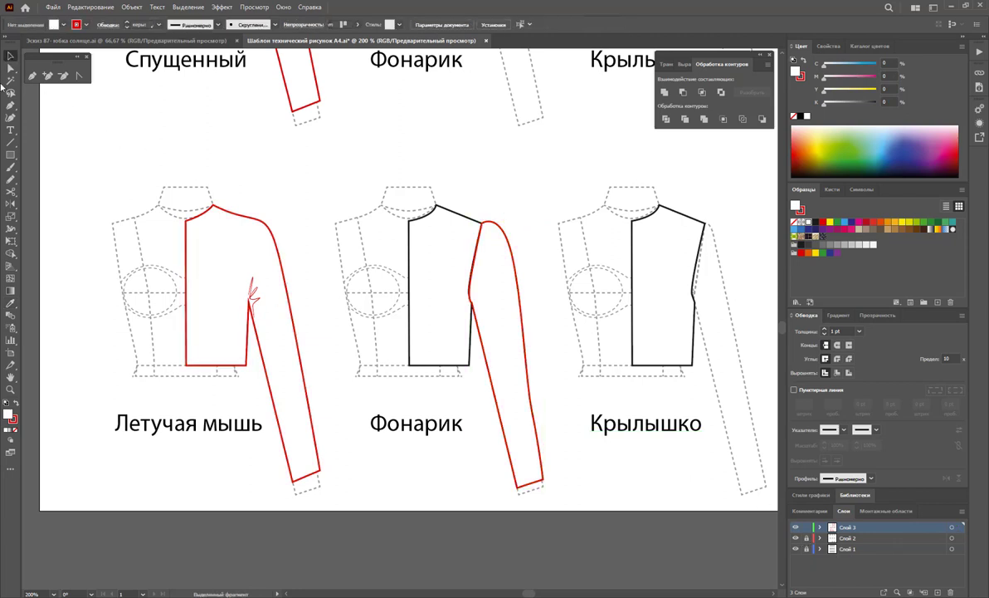
click(32, 76)
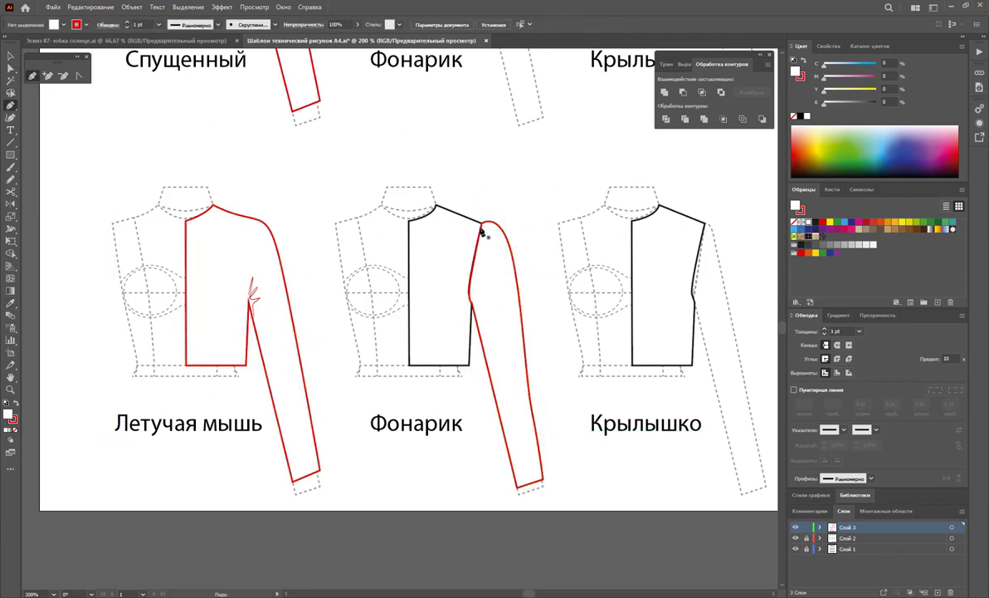
drag(483, 226, 484, 246)
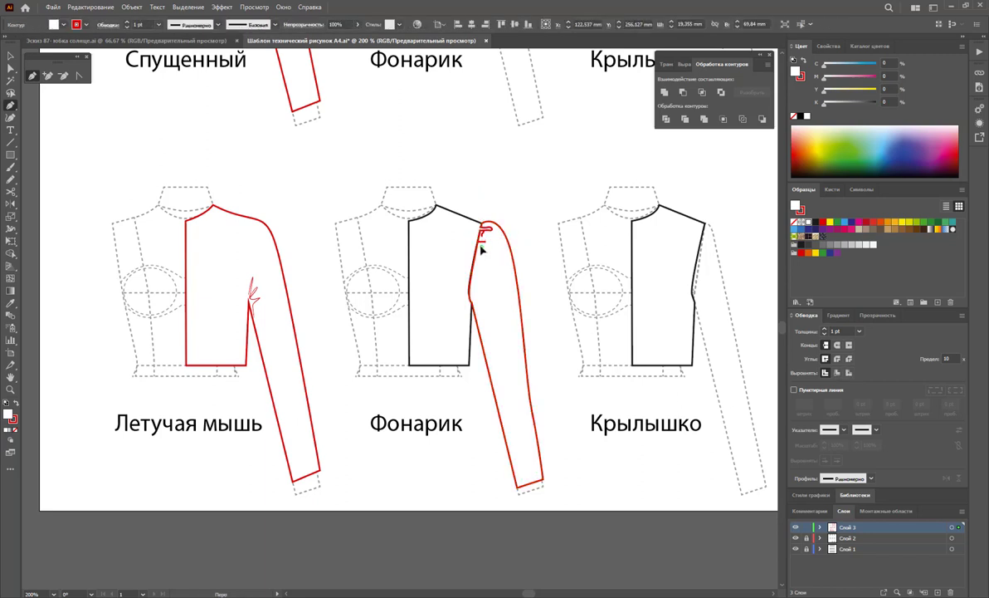
ctrl+click(481, 249)
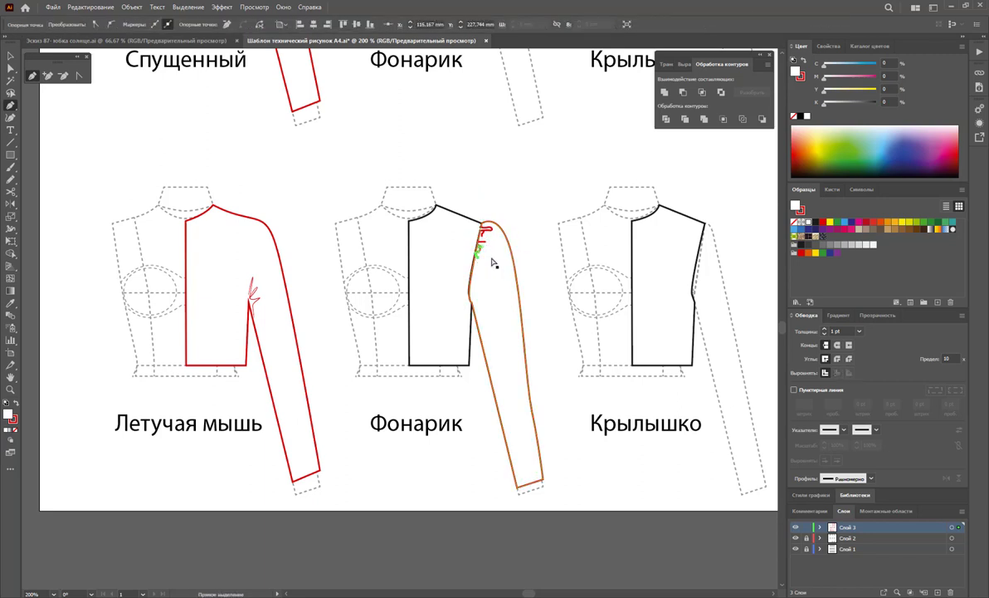
- Give the gather marks a 0.5 pt stroke with a tapered width profile
click(10, 57)
click(531, 217)
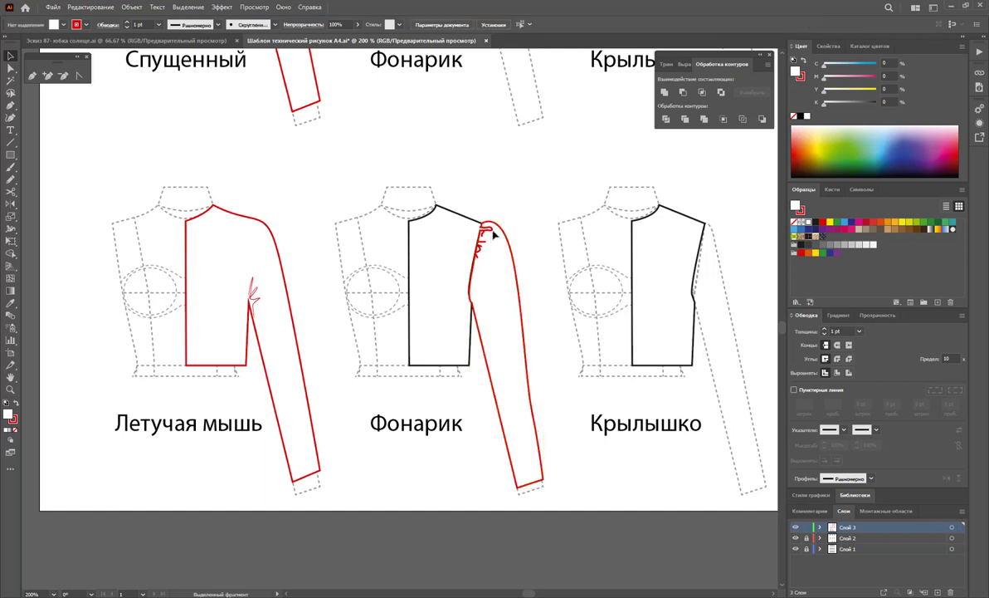
drag(481, 237, 485, 246)
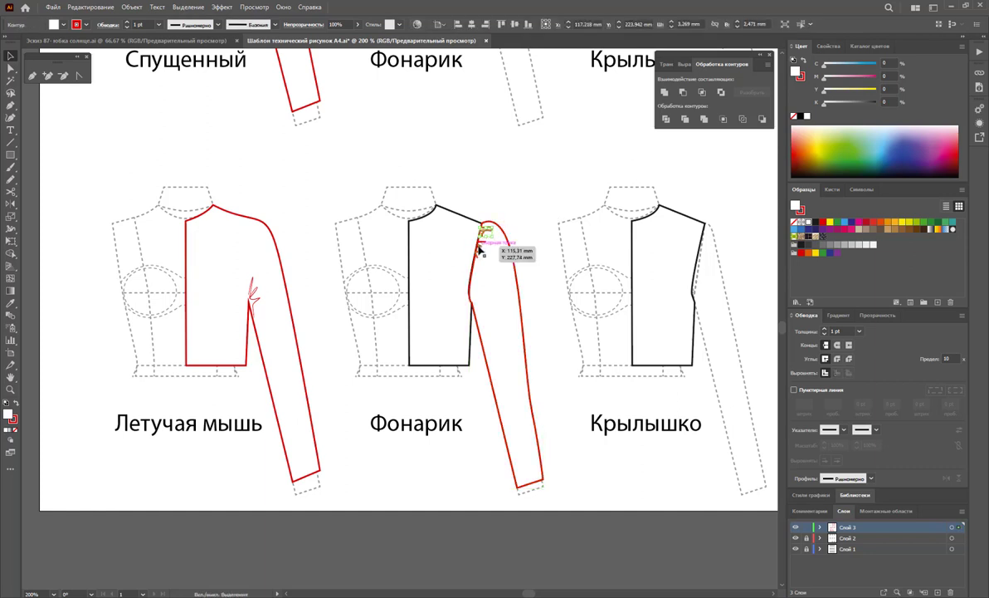
click(859, 332)
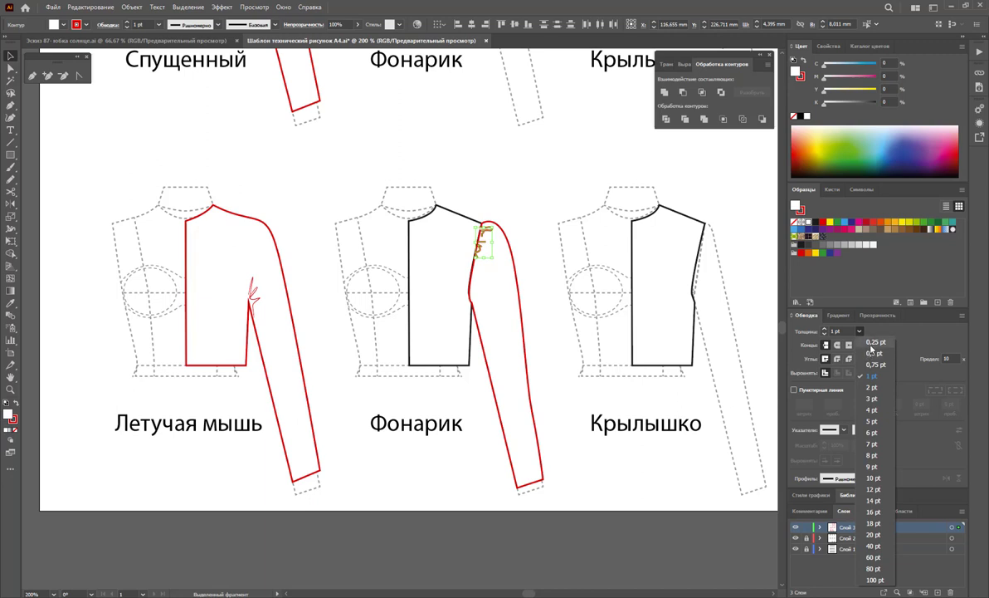
click(872, 353)
click(866, 480)
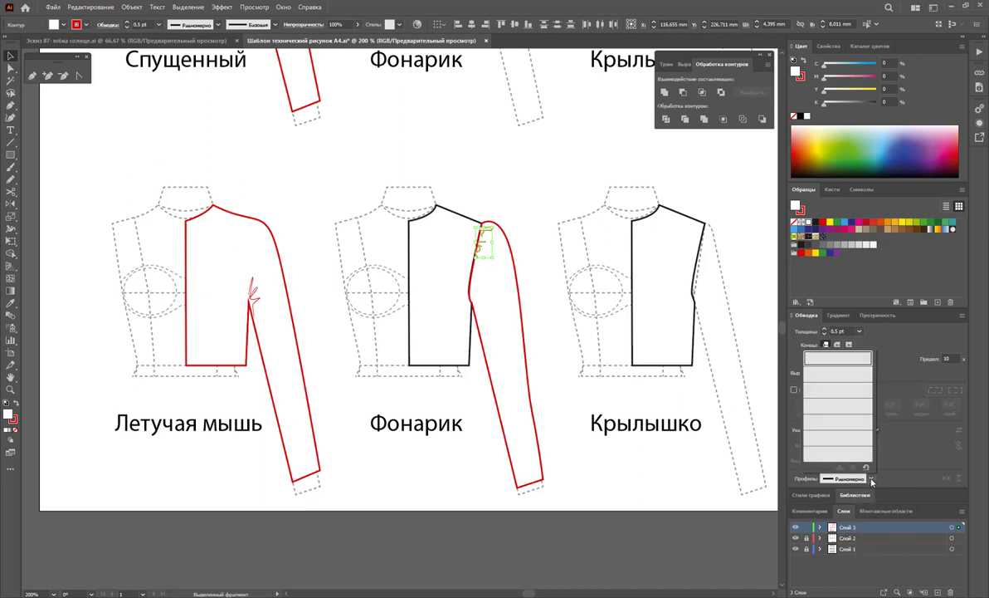
click(838, 390)
click(731, 220)
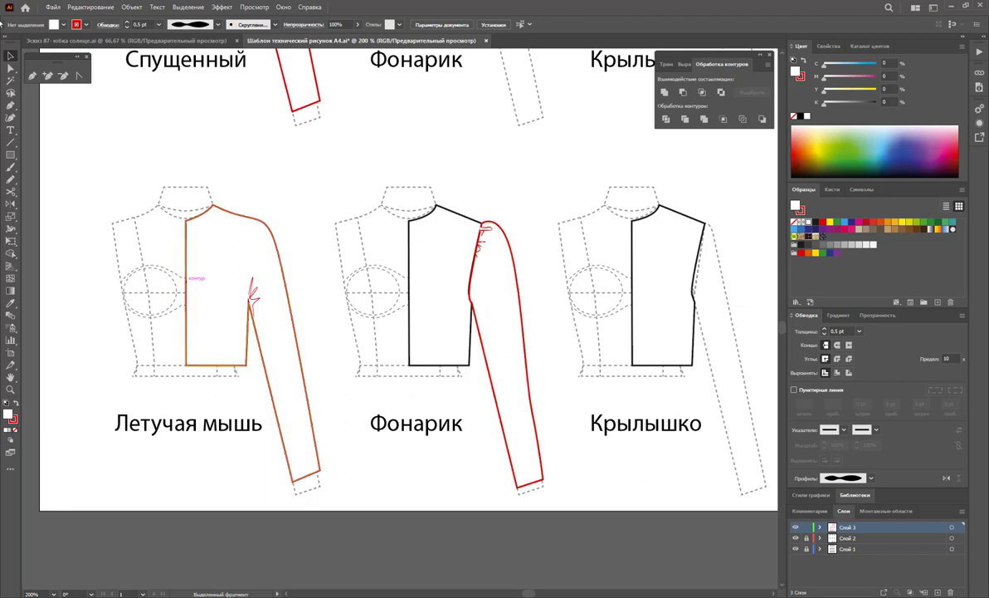
click(11, 131)
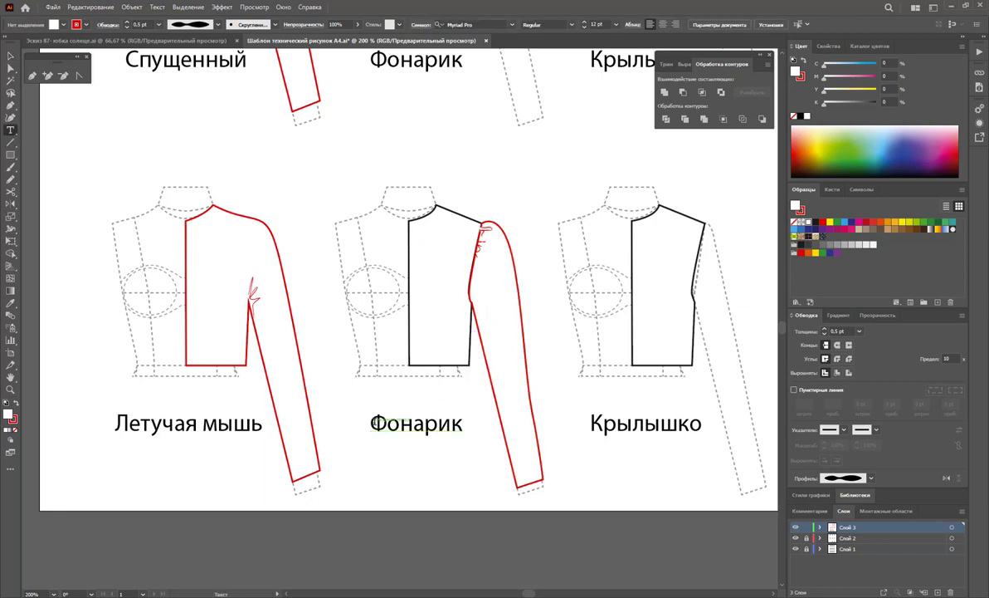
- Retype the Фонарик caption as 'Окорок'
drag(369, 423, 463, 424)
text(Ок)
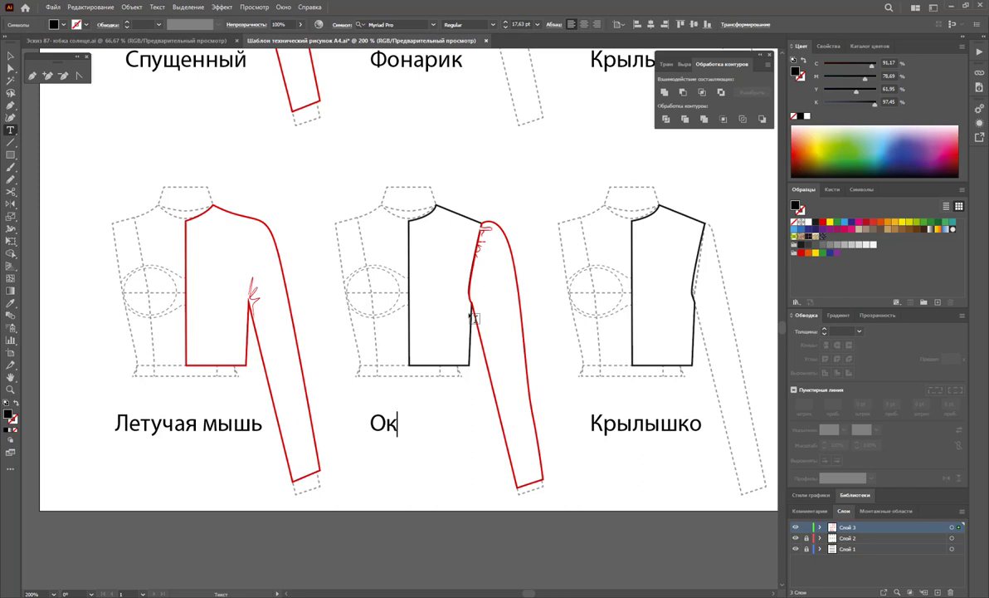
text(орок)
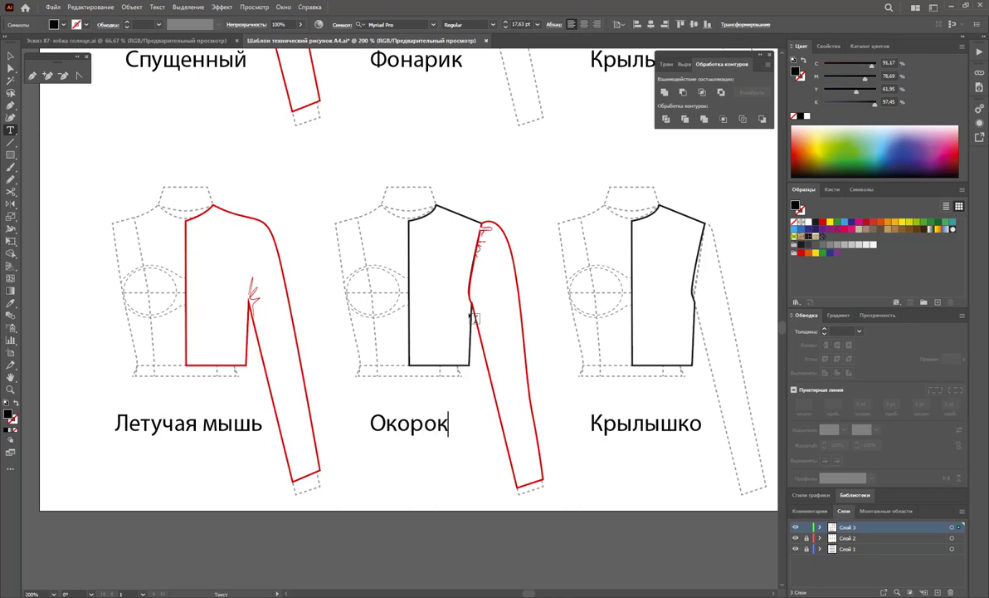
click(10, 56)
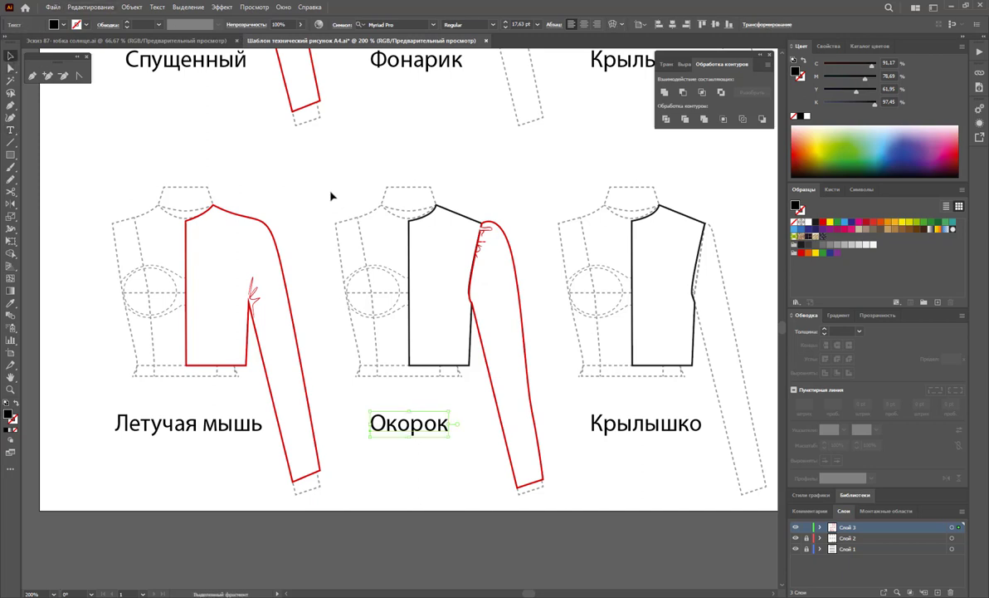
click(331, 194)
- Zoom out and check the gather paths at the Окорок sleeve top
key(z)
alt+click(598, 315)
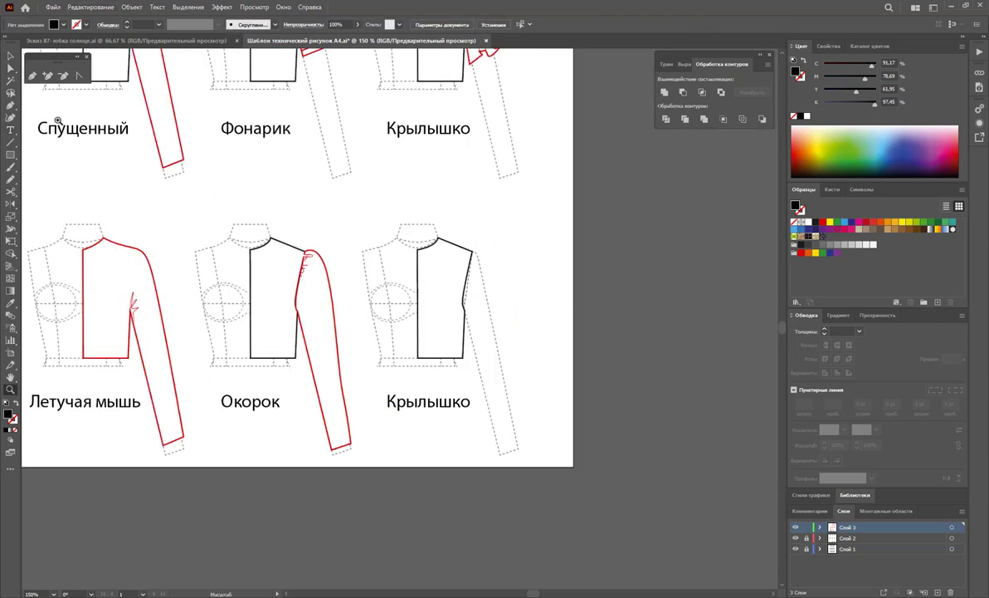
click(10, 56)
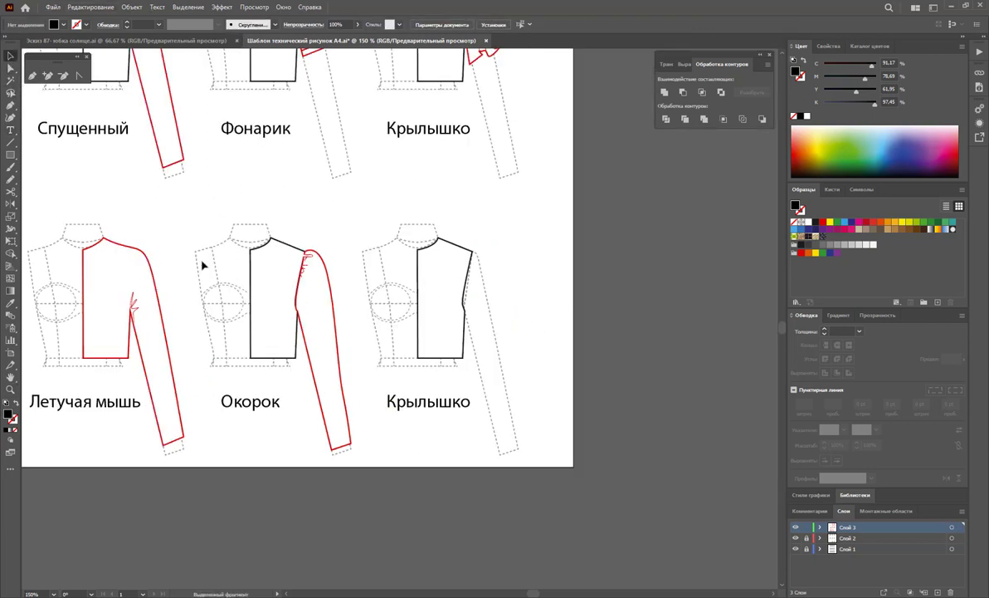
click(306, 265)
click(307, 271)
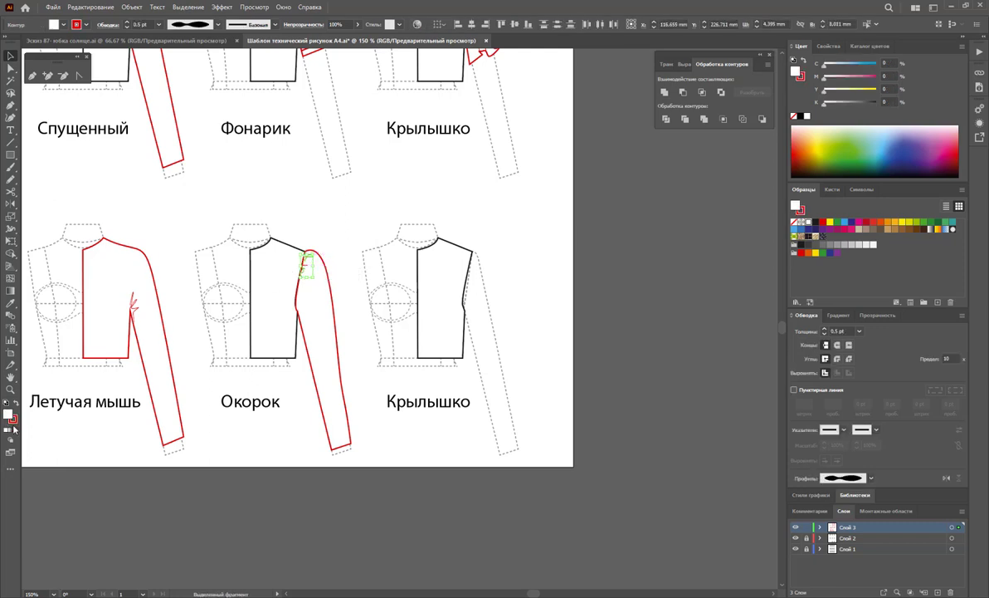
click(253, 498)
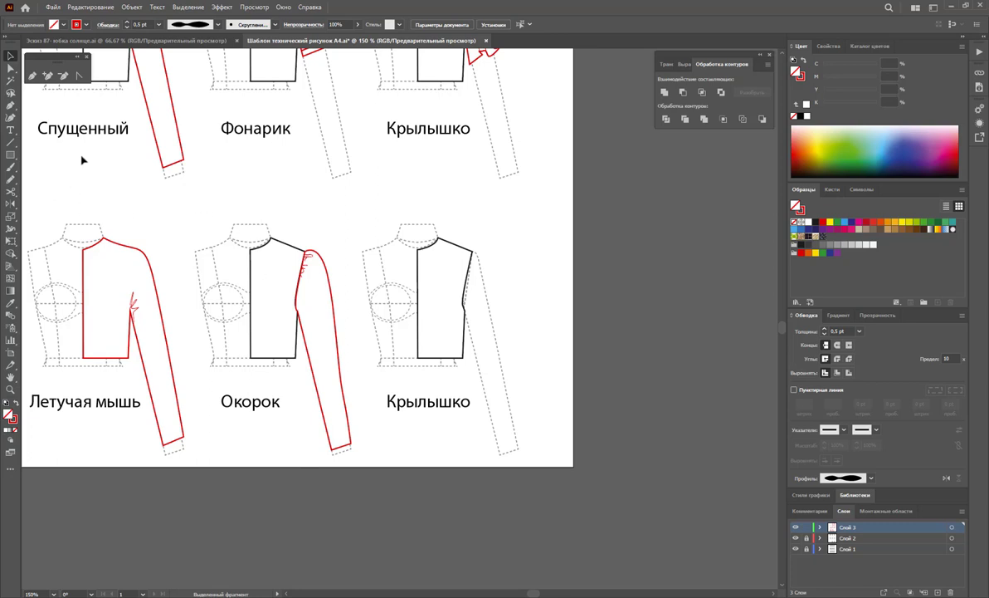
- Remove the extra anchor point from the Крылышко bodice outline
click(10, 67)
click(462, 324)
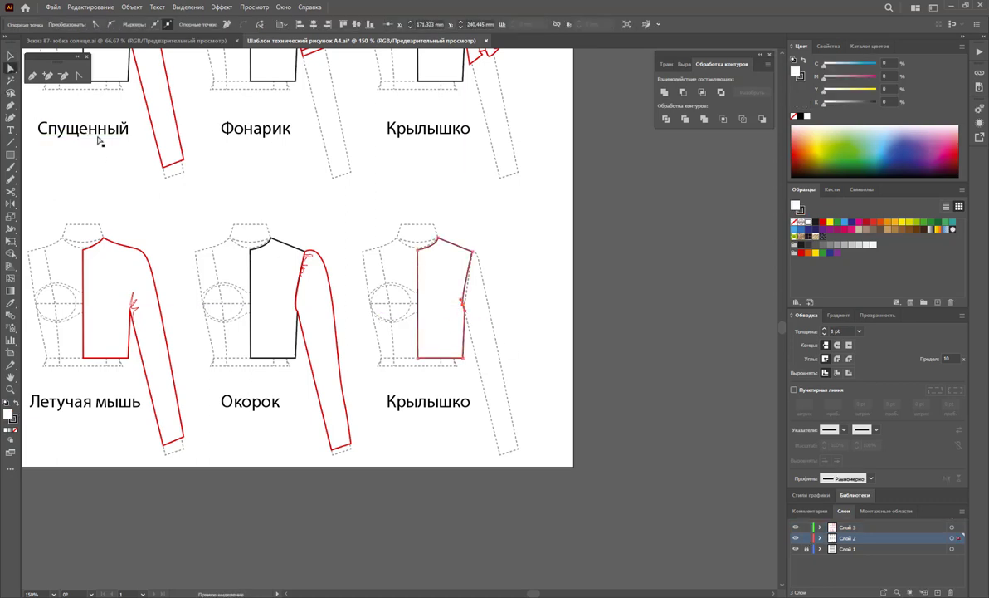
click(63, 75)
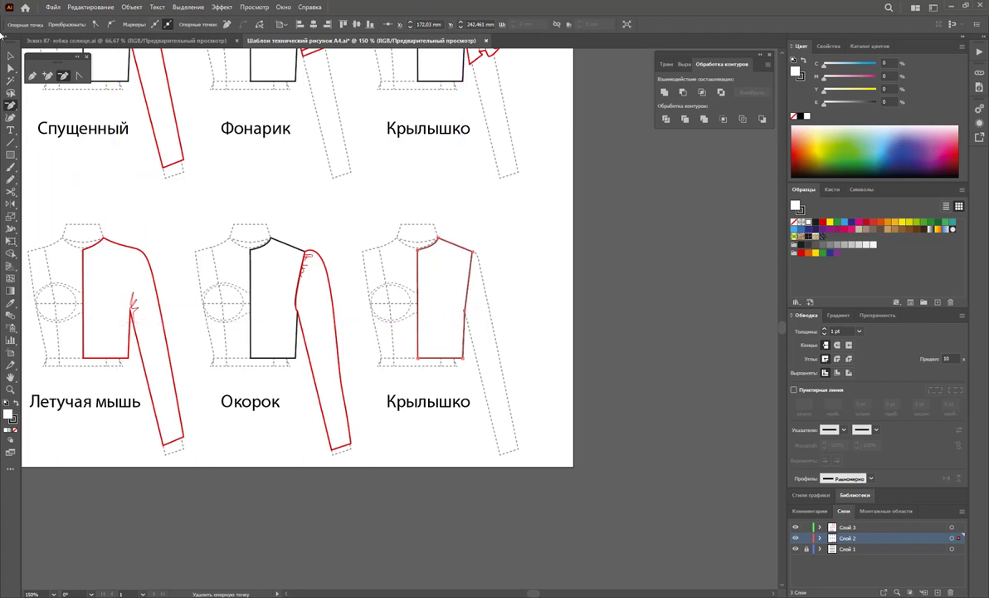
click(10, 56)
click(545, 289)
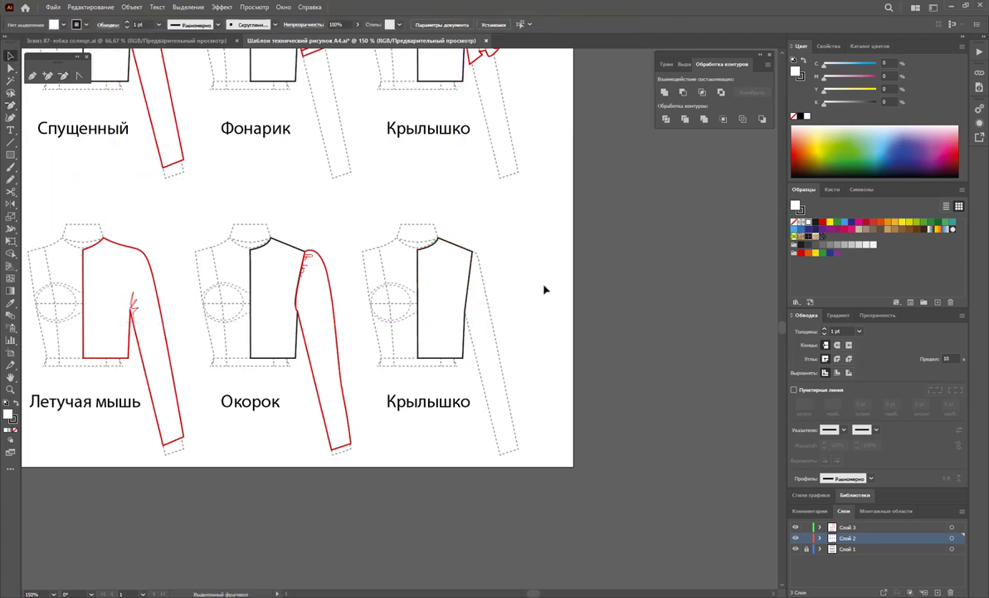
- On Слой 3, draw a closed wing-shaped sleeve from the Крылышко shoulder
click(33, 75)
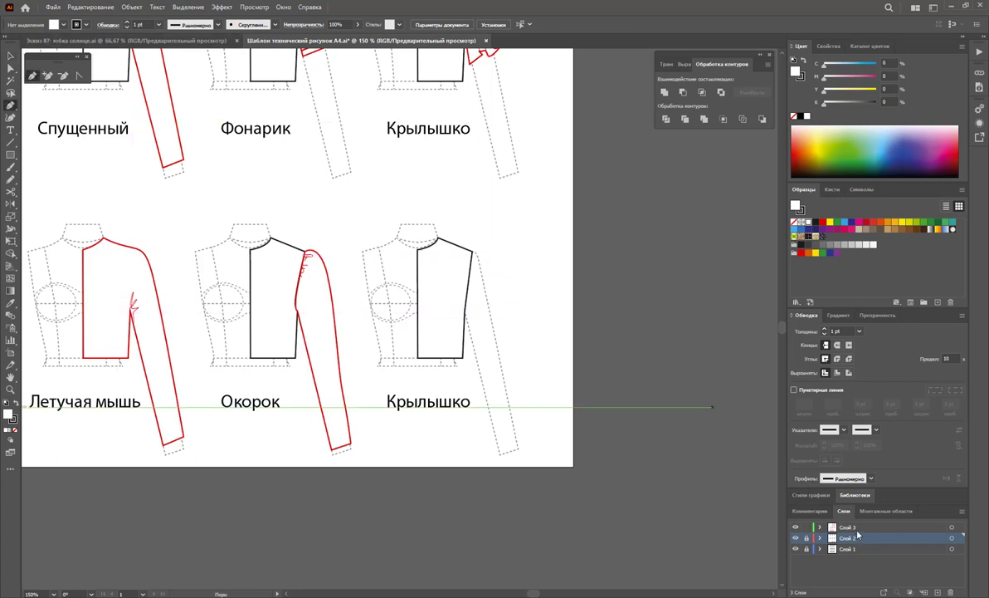
click(855, 528)
click(473, 251)
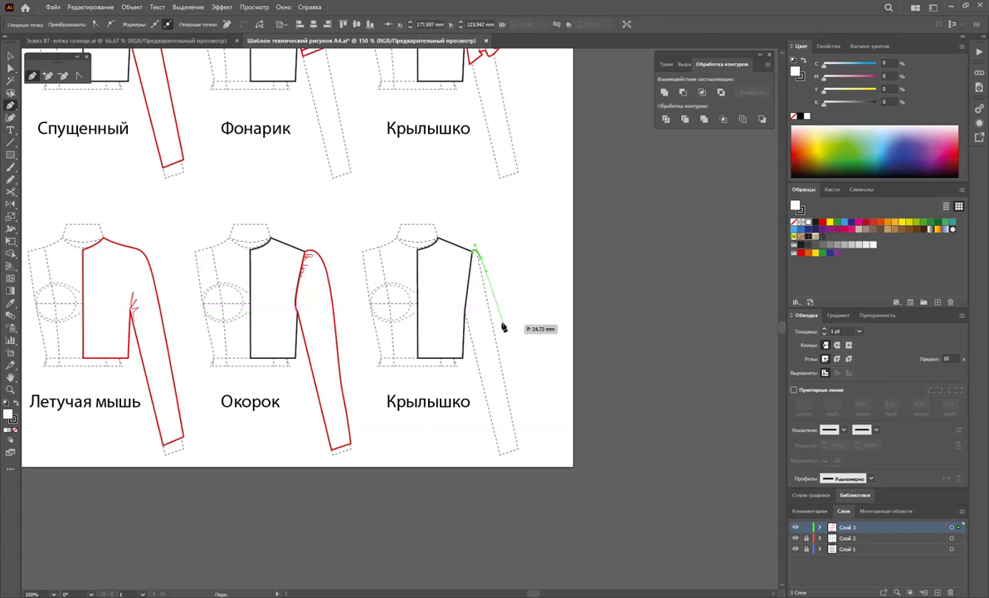
click(497, 320)
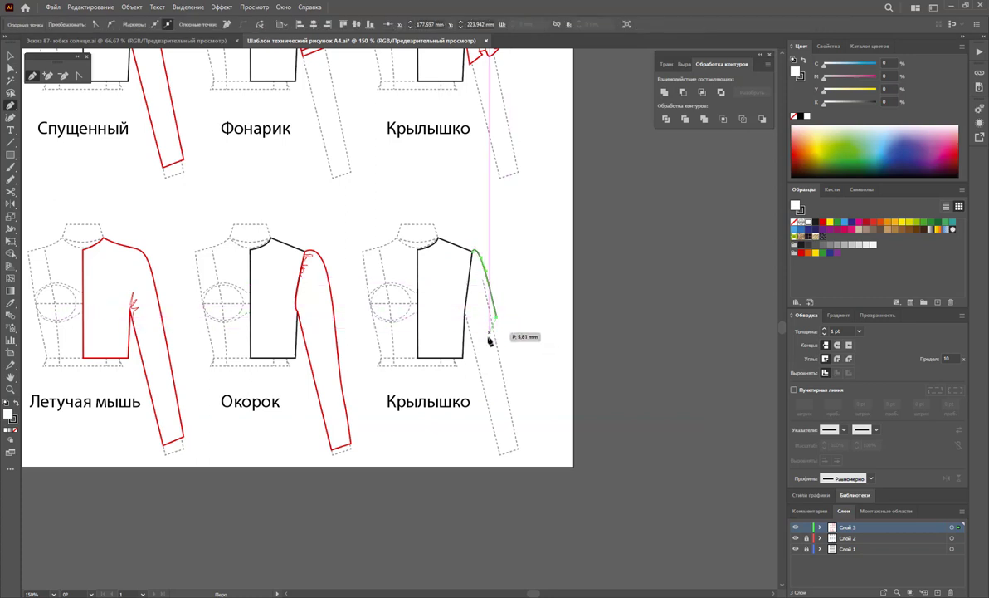
click(485, 420)
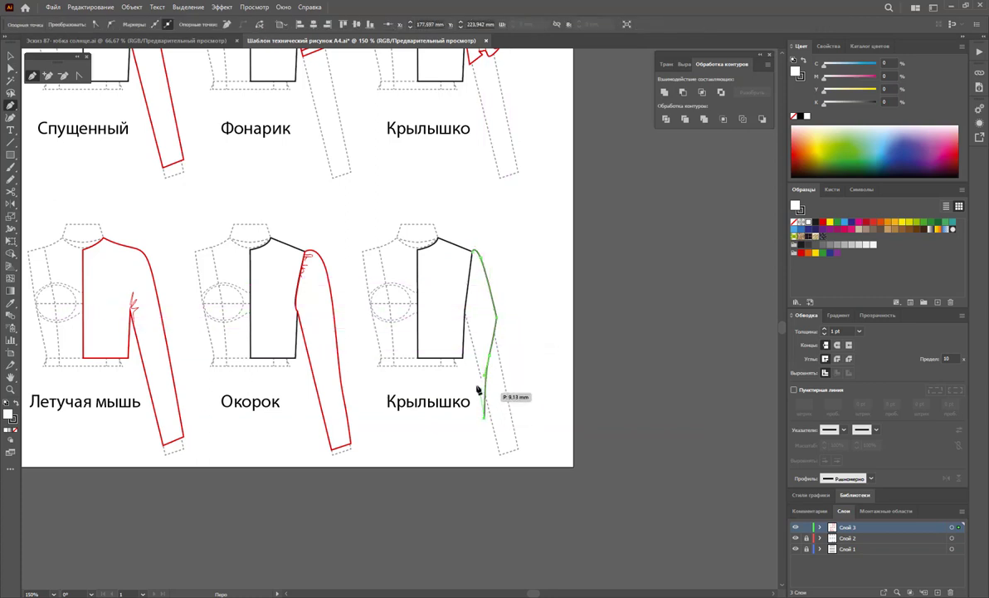
click(464, 339)
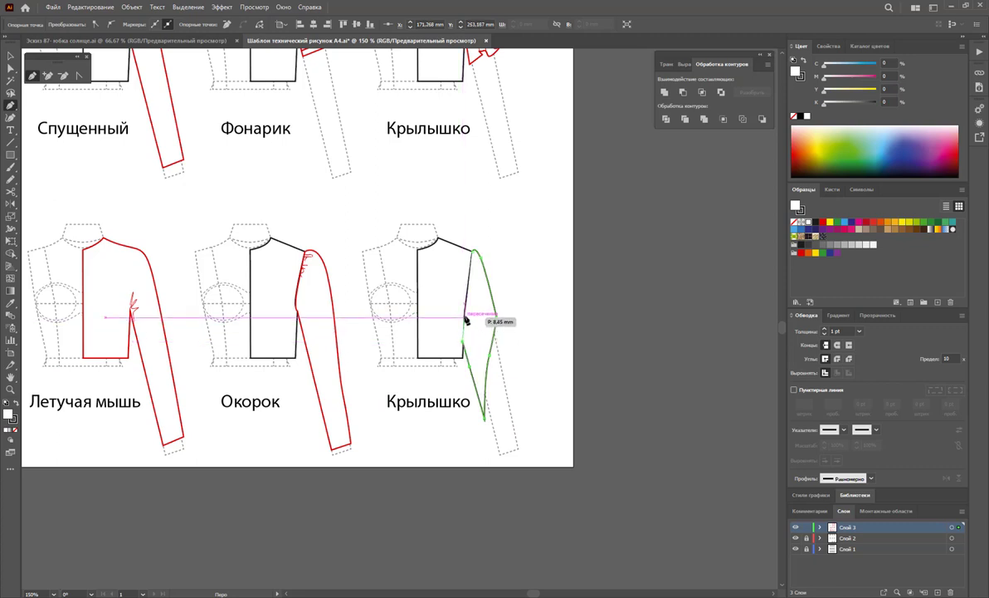
click(474, 249)
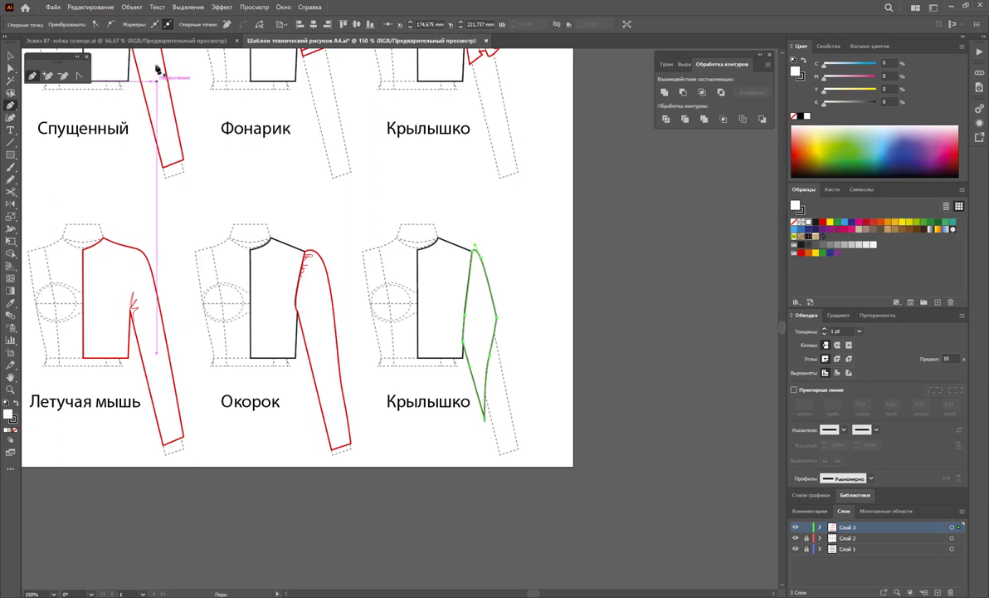
- Adjust the wing sleeve's bottom tip and shoulder anchor points
click(11, 68)
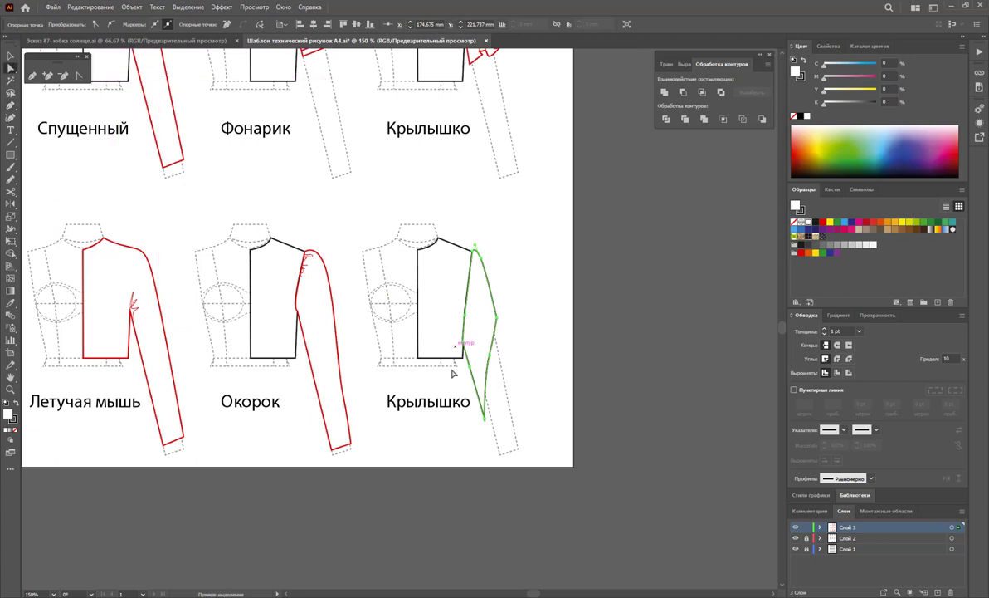
drag(488, 422, 484, 418)
click(544, 374)
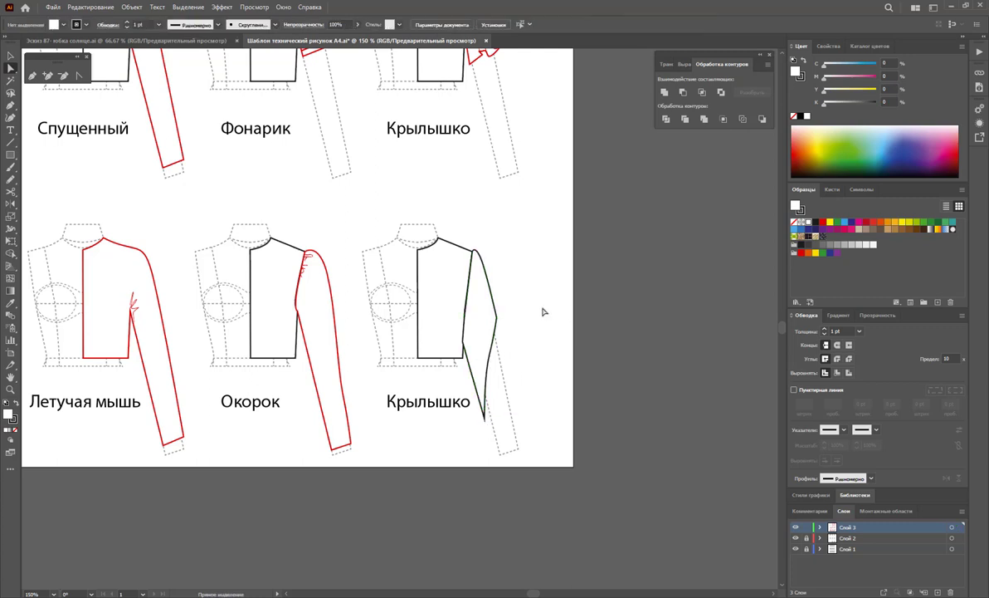
mouse_move(475, 248)
mouse_down()
mouse_move(482, 257)
mouse_move(474, 252)
mouse_up()
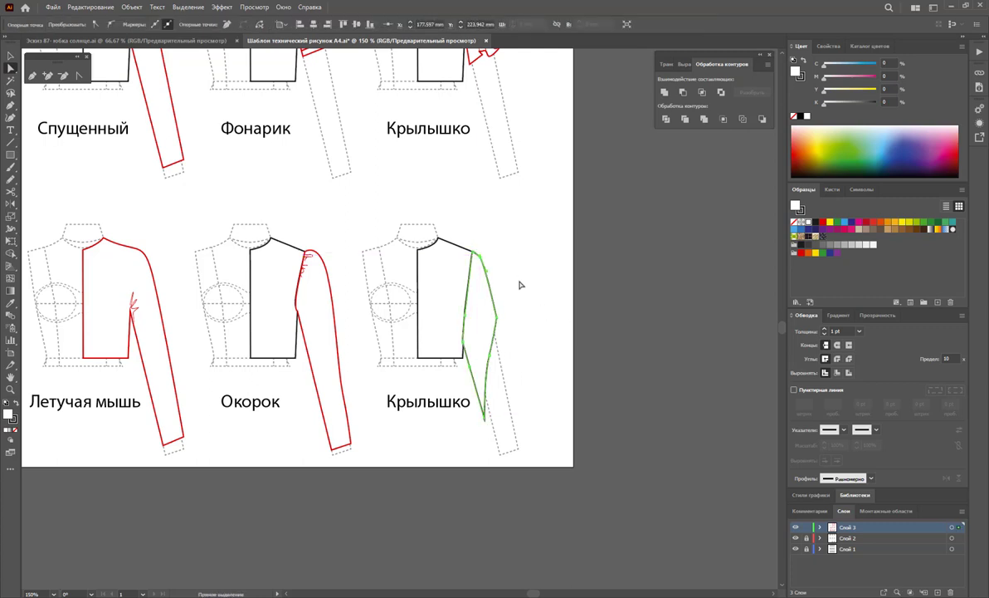
click(510, 330)
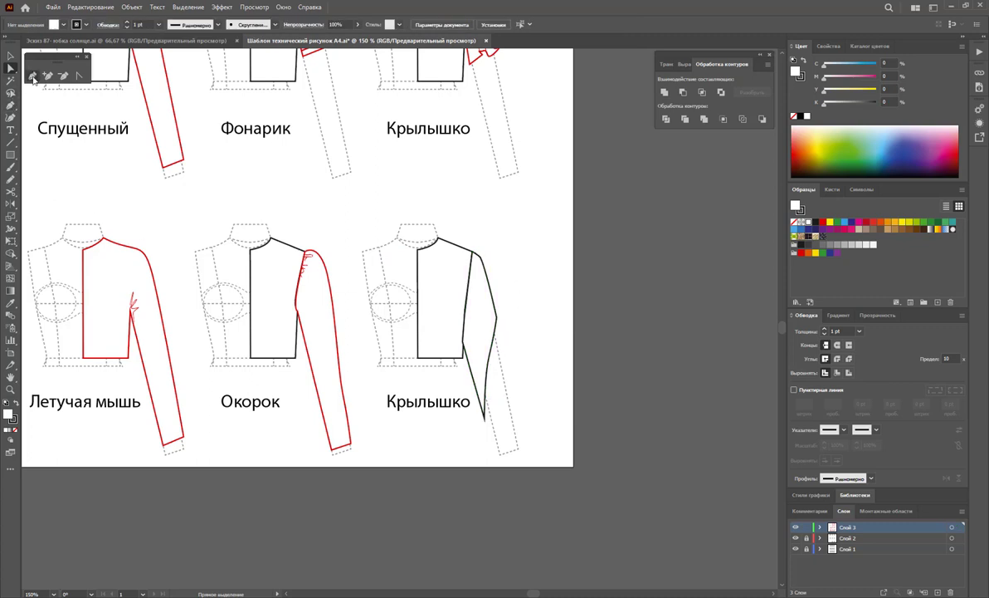
- Add the inner fold line to the wing sleeve and select its outline
click(32, 76)
click(497, 322)
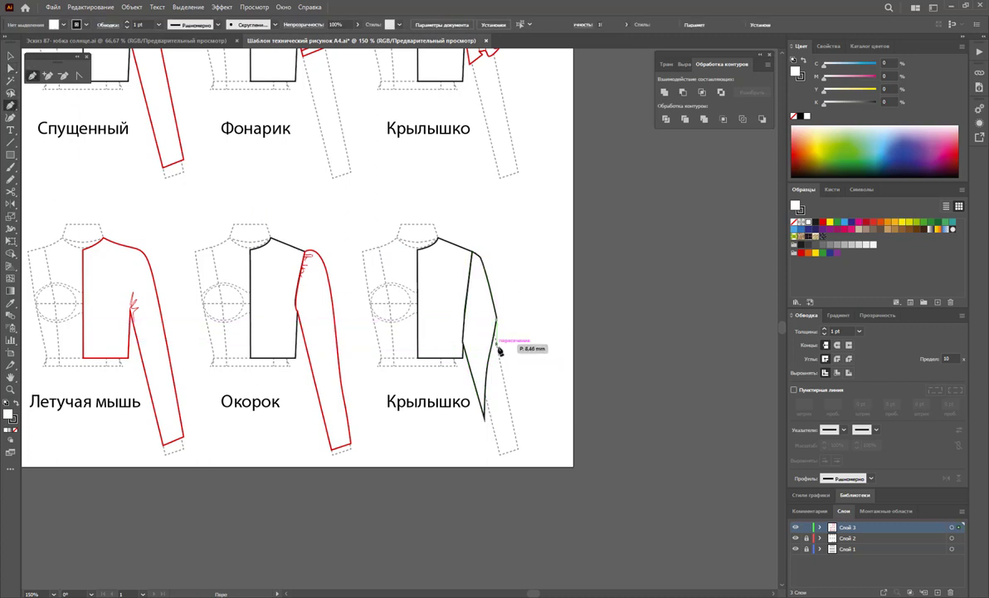
click(486, 420)
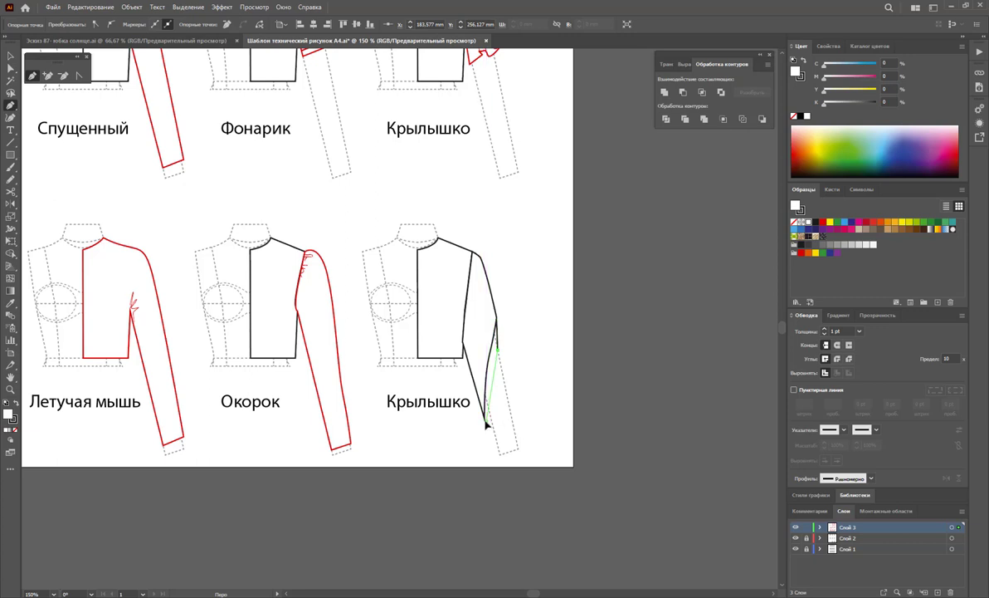
click(463, 340)
key(ctrl+z)
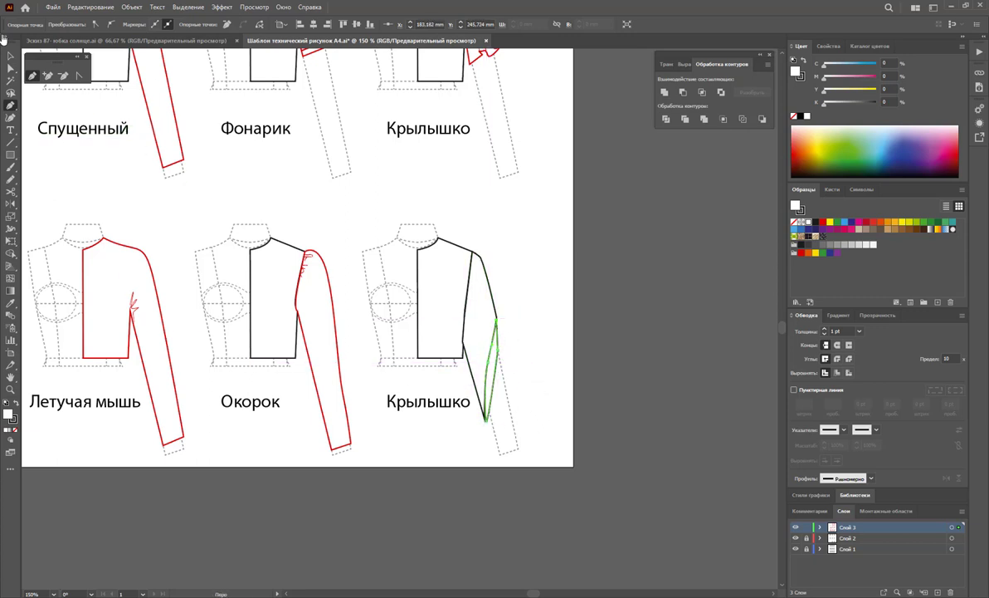
click(11, 56)
click(499, 274)
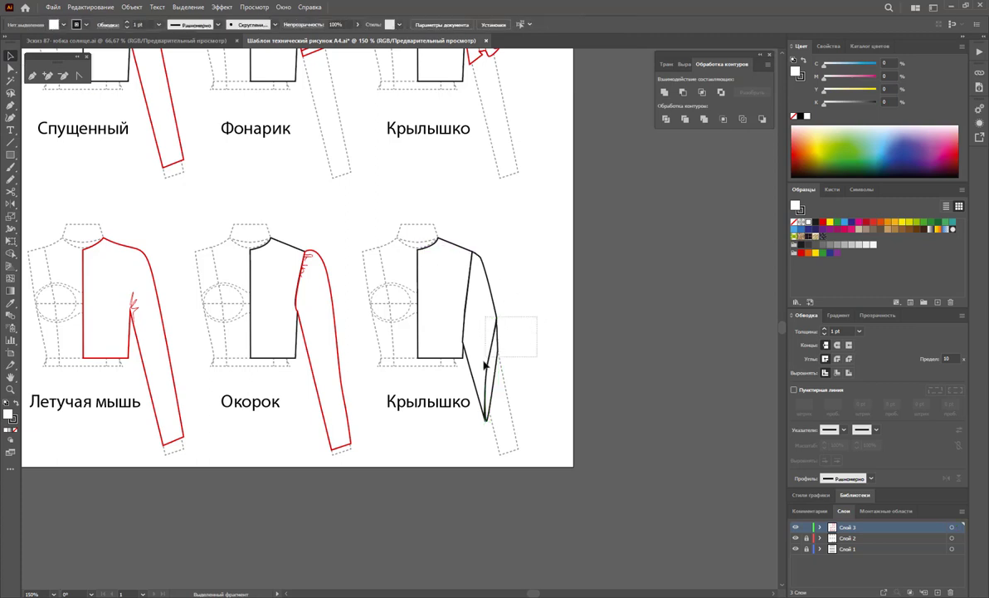
click(485, 353)
- Apply the Окорок sleeve's red stroke to the wing sleeve and rename its caption 'Кимоно'
click(10, 305)
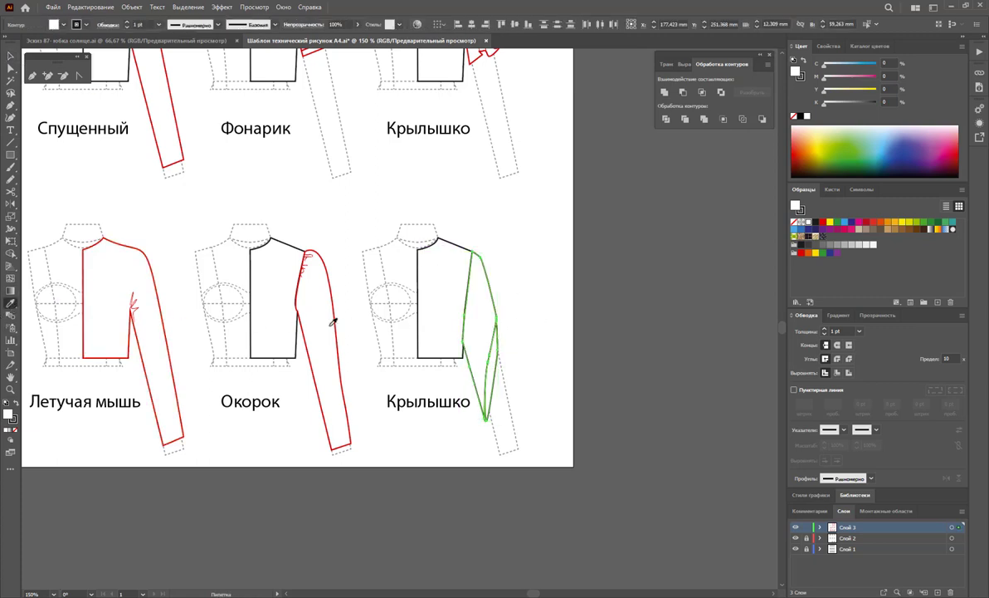
click(298, 302)
click(12, 128)
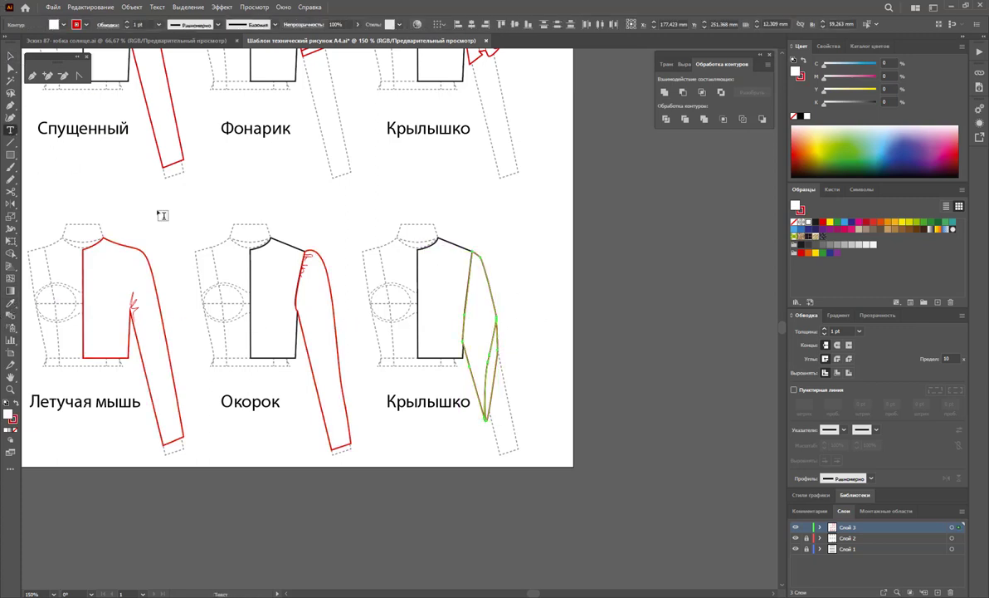
double_click(469, 401)
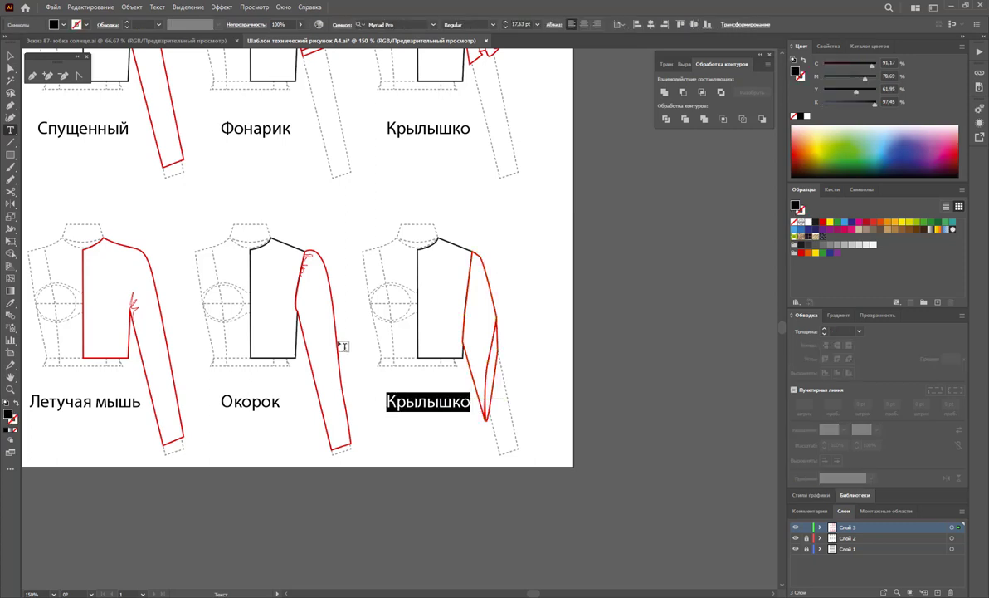
text(Кимоно)
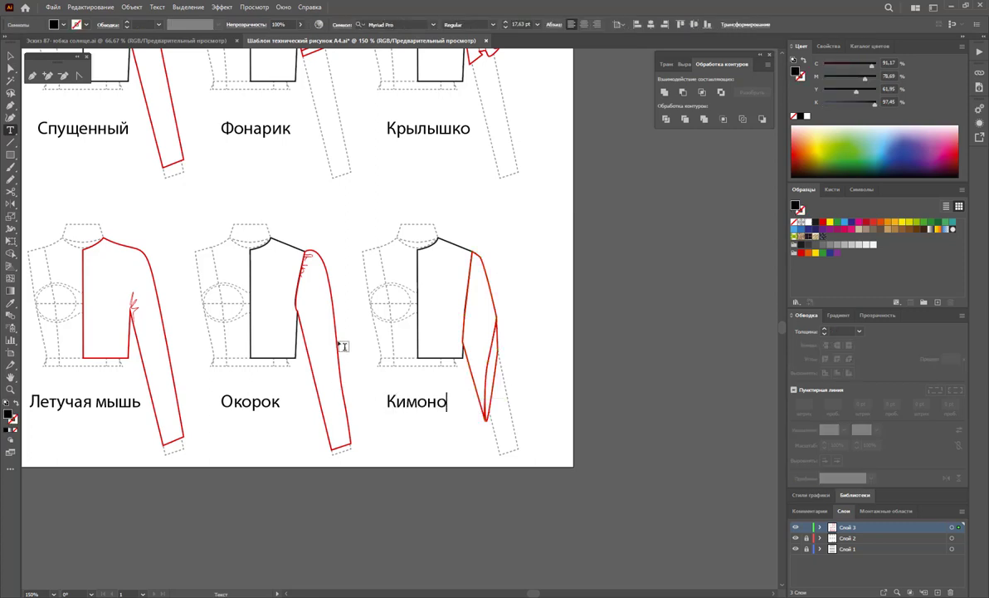
key(Escape)
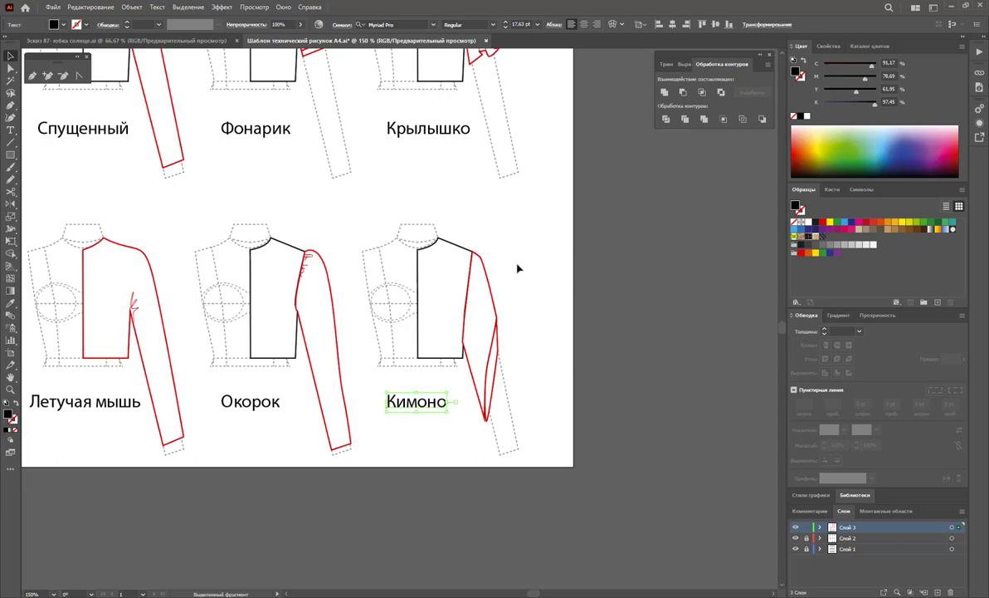
click(517, 268)
- Group the Втачной and Реглан bodices with their sleeves
key(z)
alt+click(362, 237)
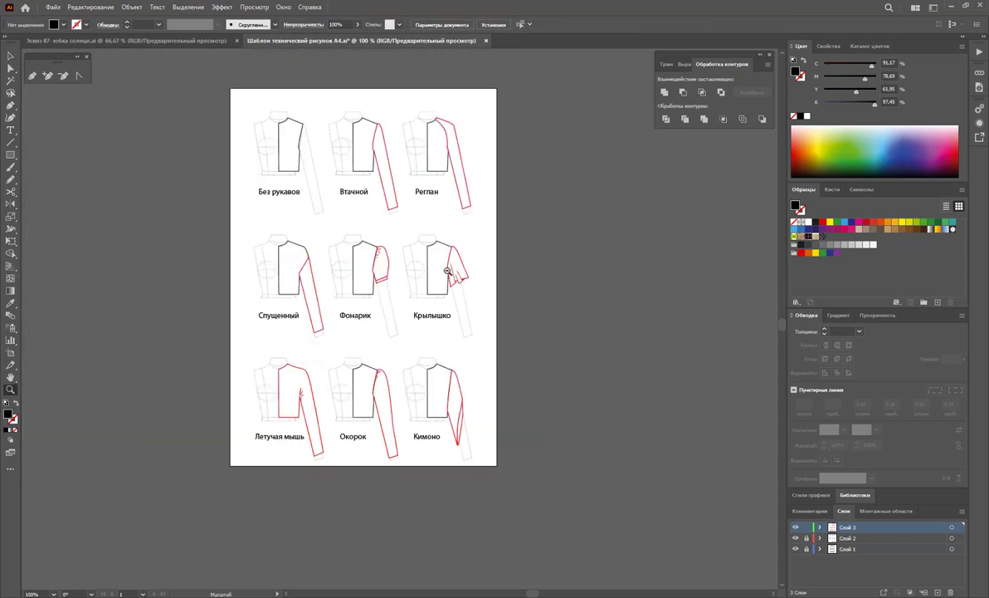
drag(435, 297, 471, 322)
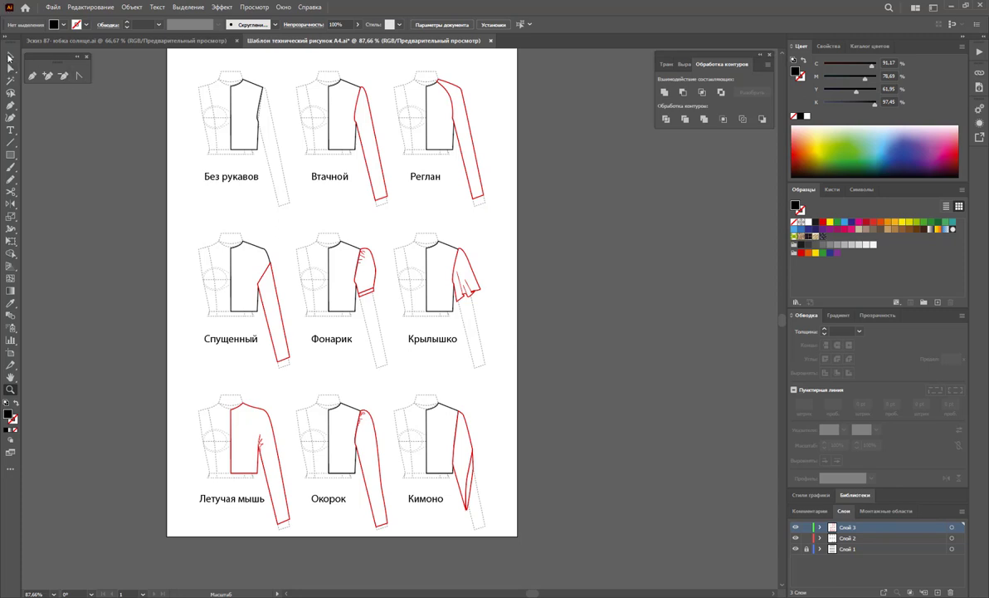
click(10, 57)
drag(307, 70, 364, 141)
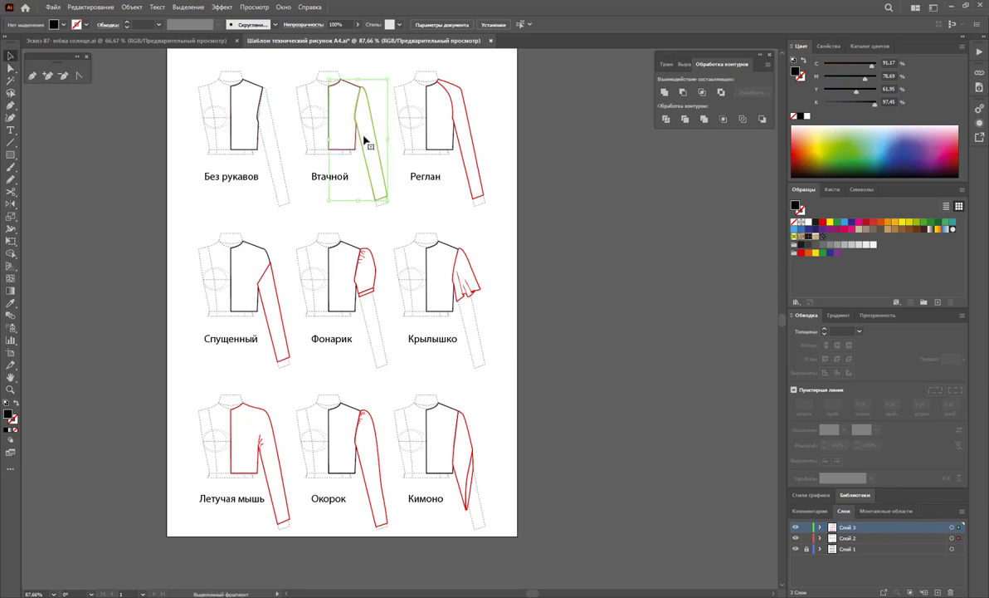
right_click(354, 121)
click(375, 184)
drag(419, 82, 452, 110)
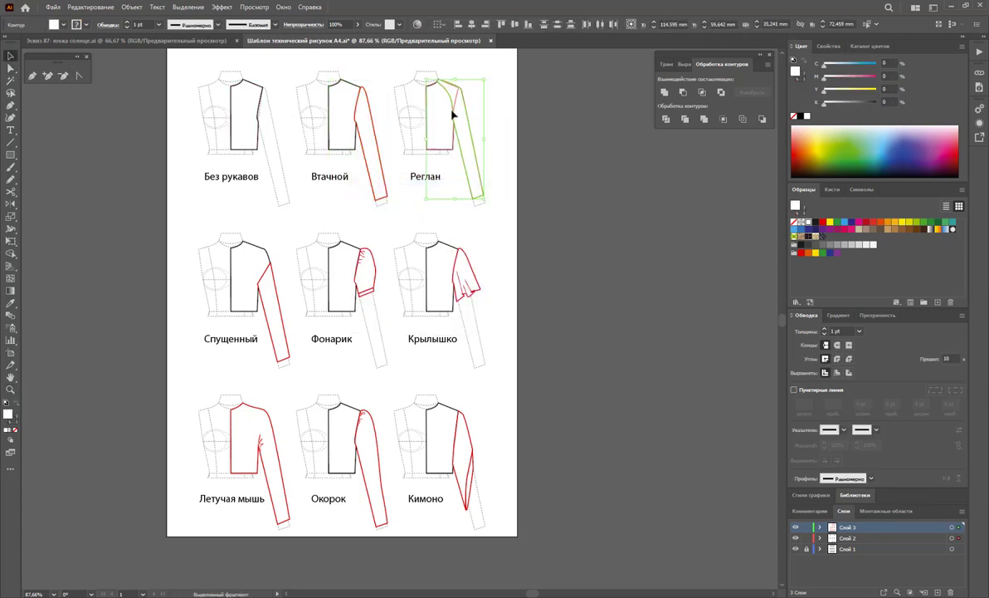
right_click(454, 111)
click(495, 174)
click(415, 215)
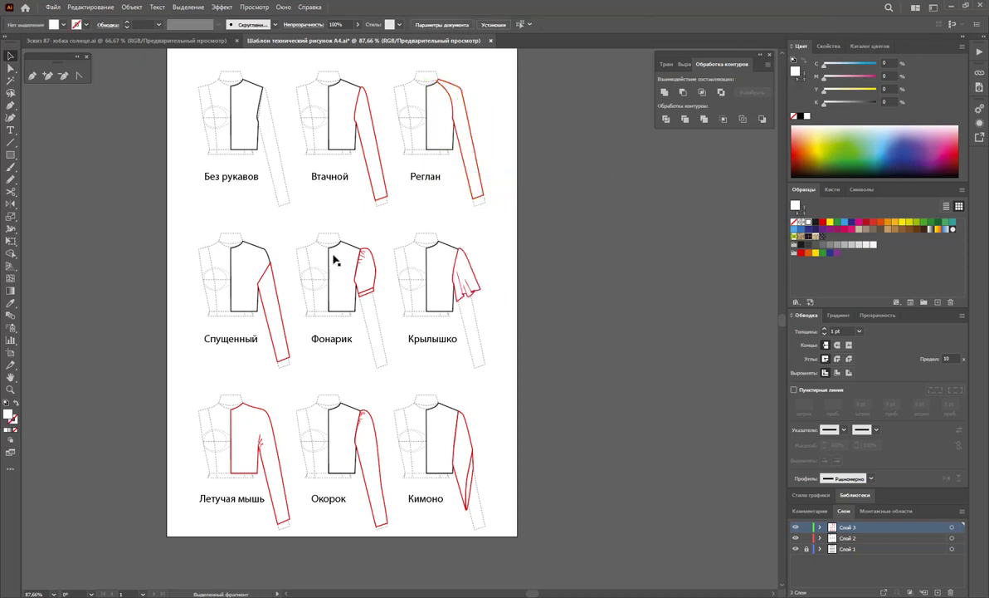
- Group the Спущенный and Фонарик bodices with their sleeves
drag(224, 228, 262, 292)
right_click(260, 286)
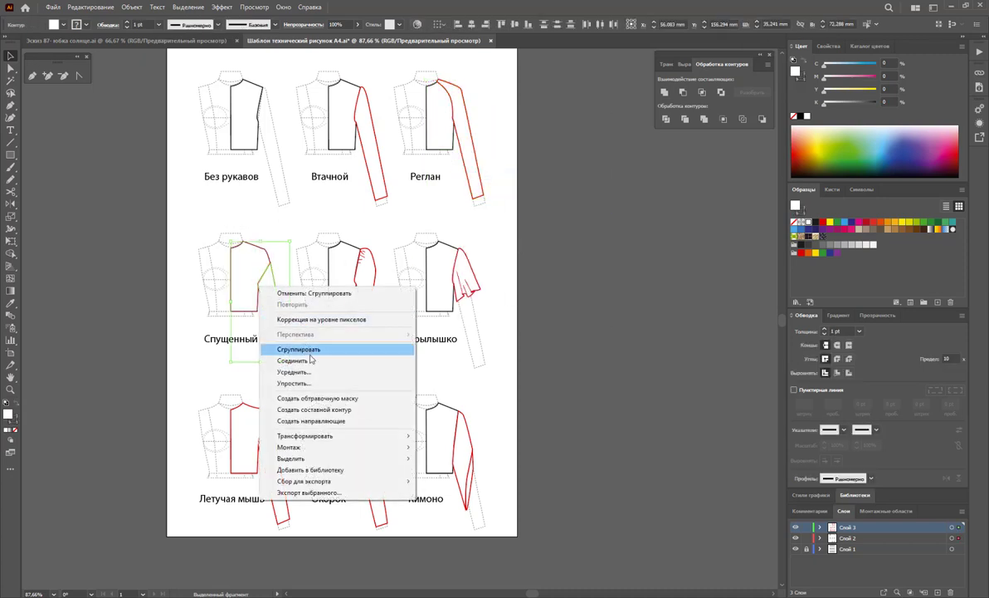
click(289, 327)
drag(362, 282, 300, 229)
right_click(335, 257)
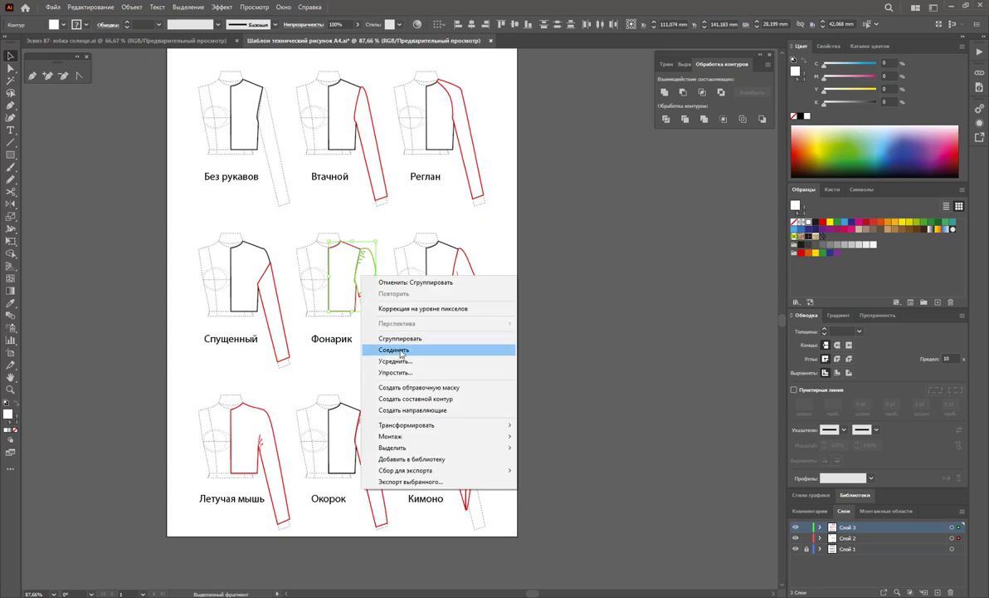
click(318, 222)
drag(369, 300, 303, 225)
right_click(364, 279)
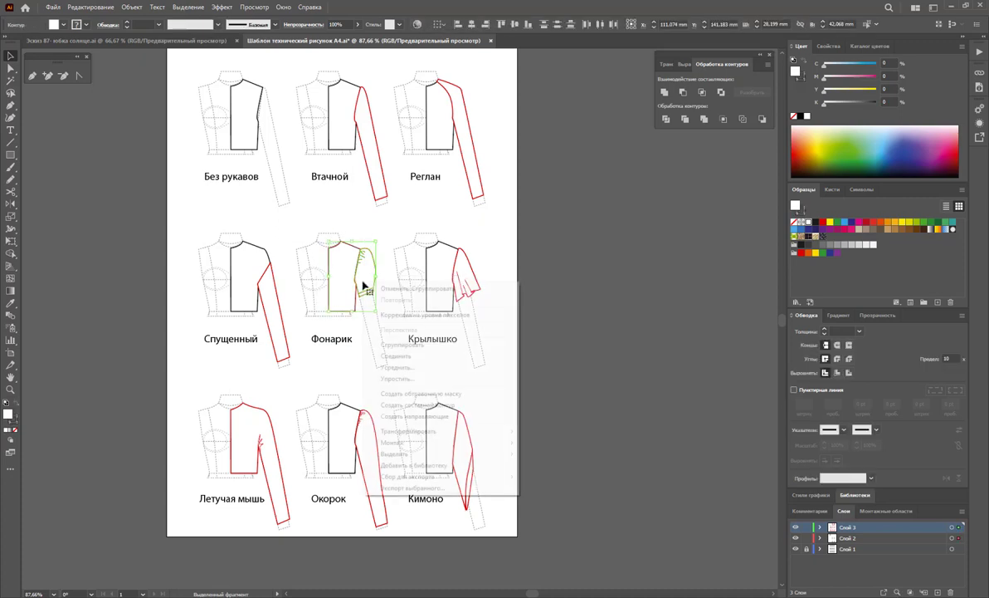
click(402, 343)
- Group the Крылышко and Летучая мышь bodices with their sleeves
drag(398, 232, 470, 326)
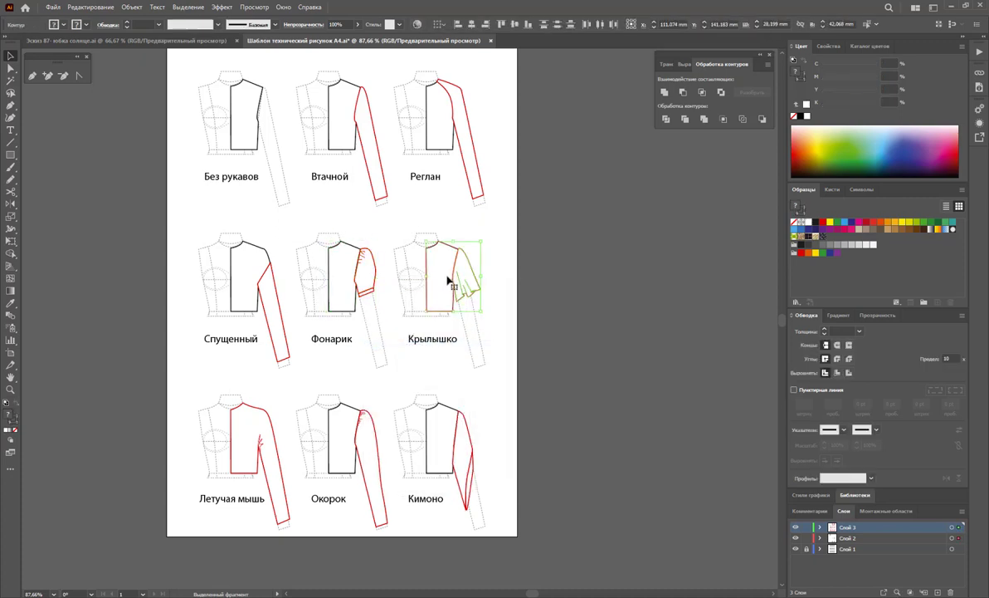
right_click(449, 279)
click(478, 340)
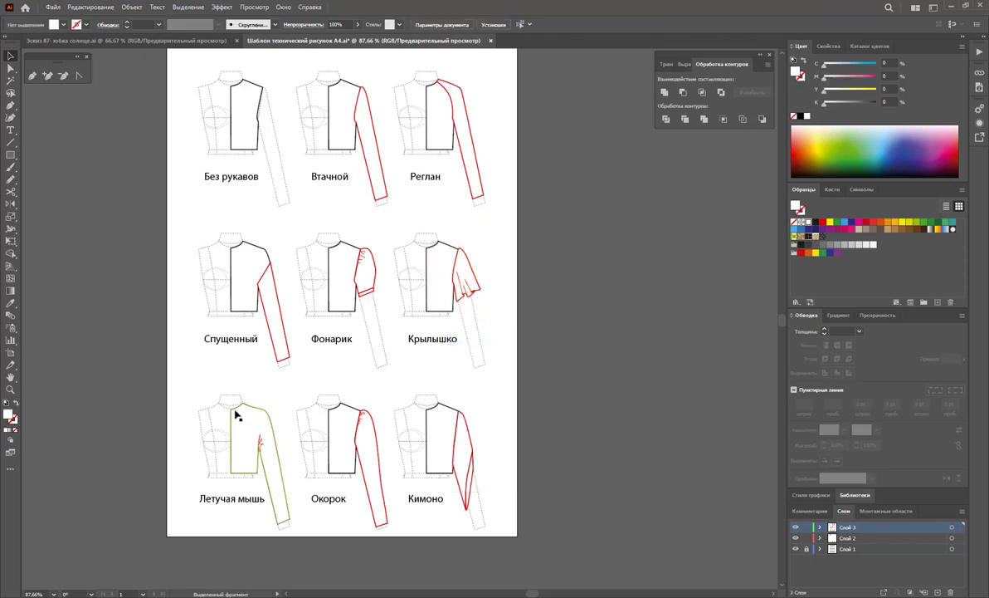
right_click(254, 451)
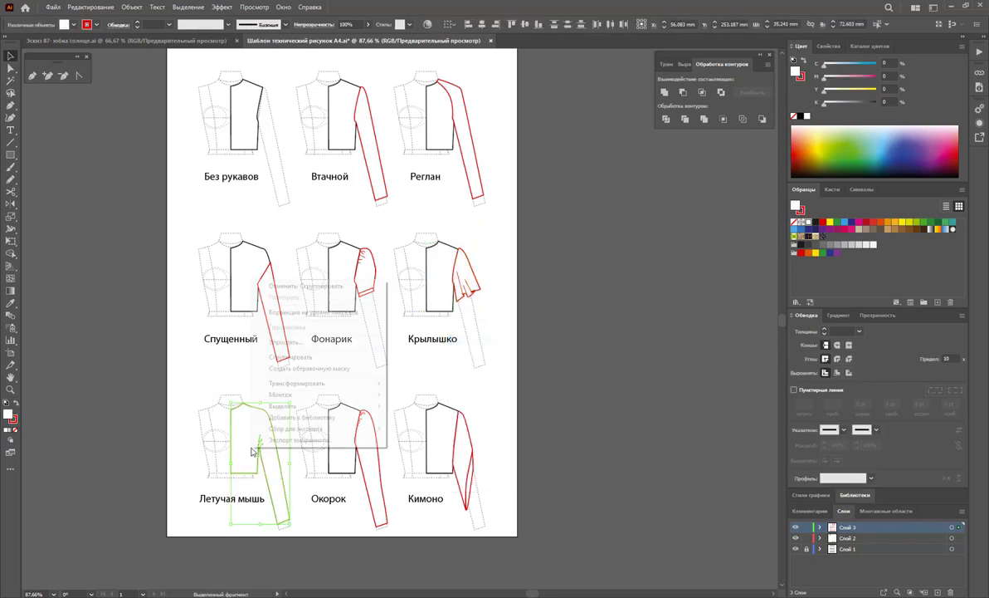
click(287, 357)
- Group the Окорок and Кимоно bodices with their sleeves, then zoom out
click(369, 459)
right_click(365, 451)
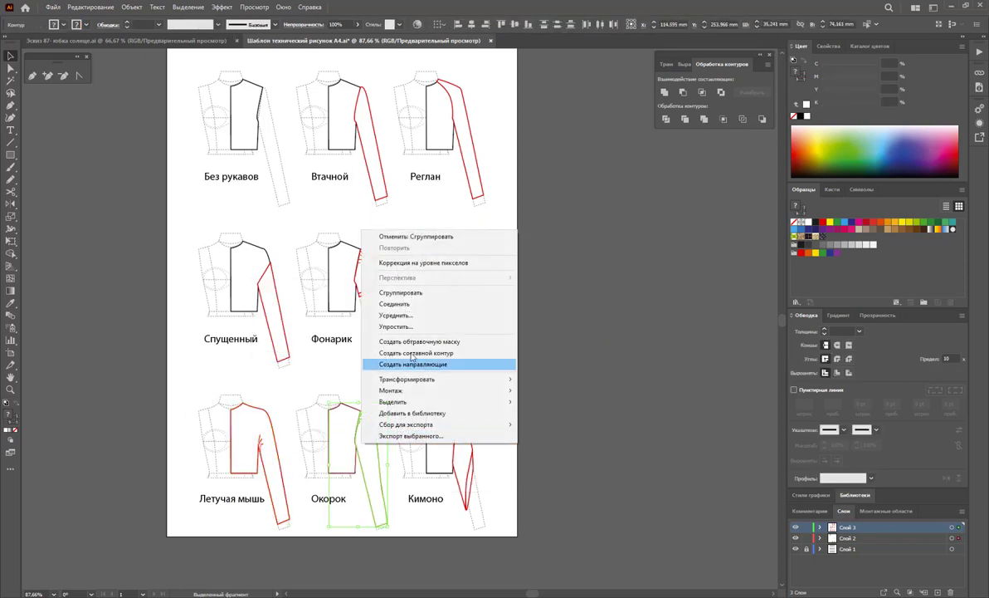
click(404, 305)
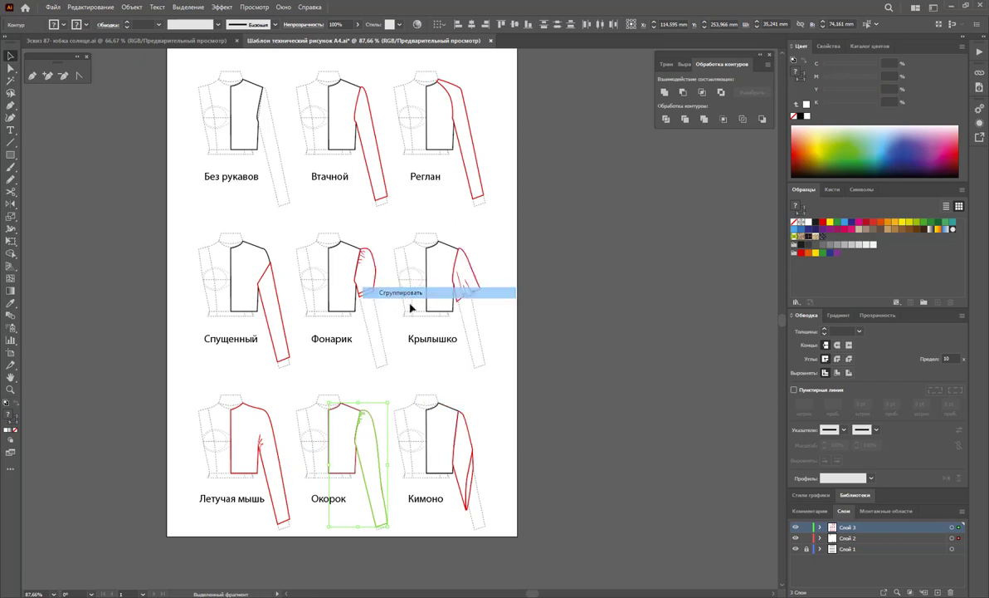
click(452, 453)
right_click(447, 446)
click(483, 292)
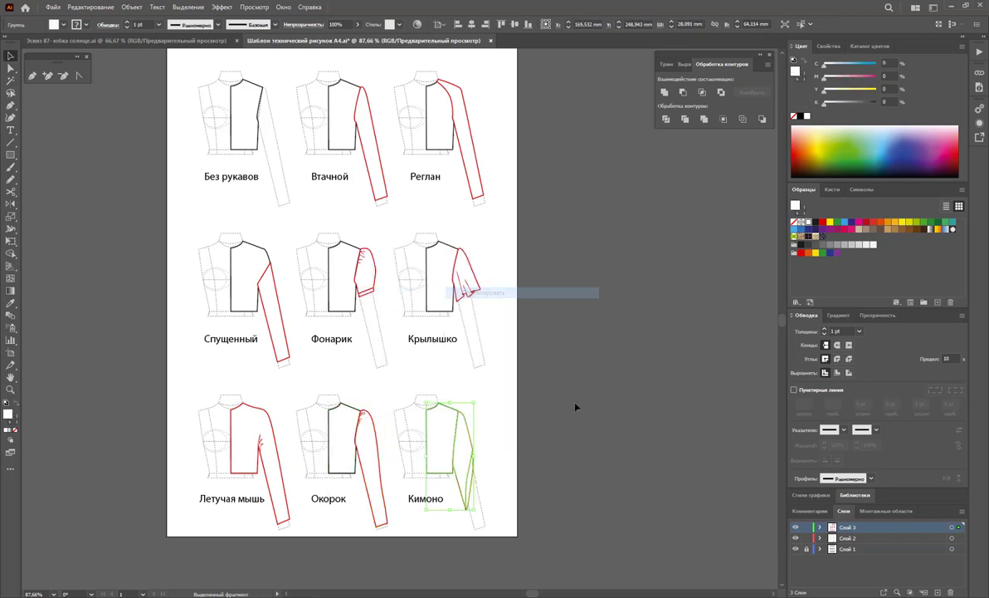
click(540, 366)
key(z)
alt+click(591, 290)
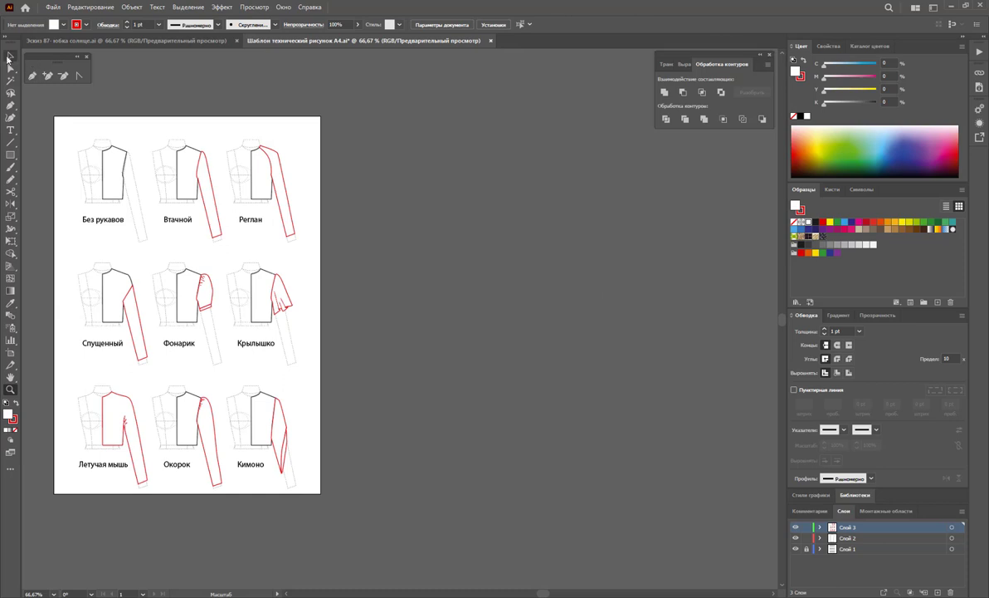
- Duplicate the artboard with all nine templates to the right, accepting the locked-objects warning
click(10, 56)
click(10, 353)
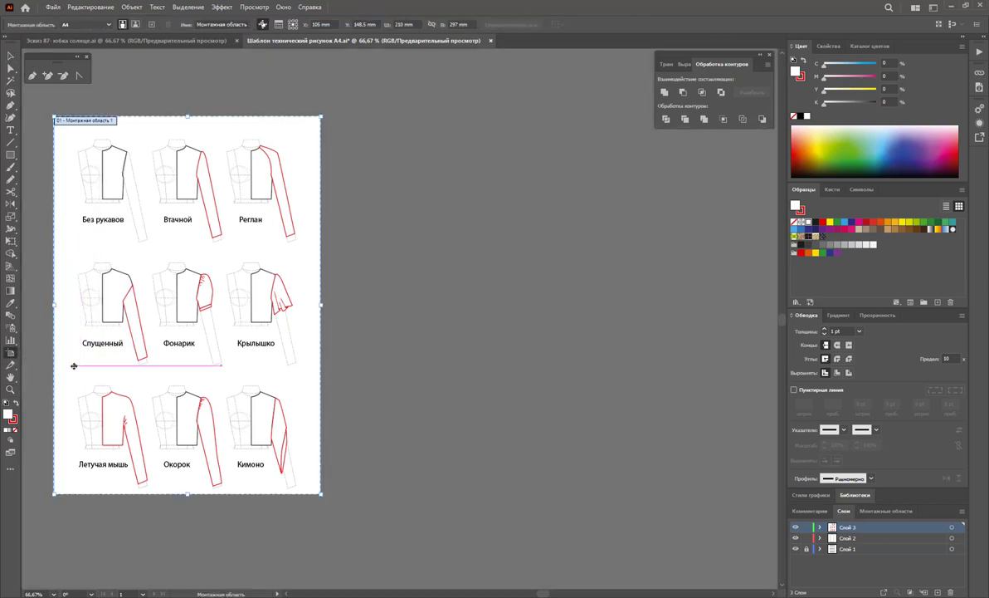
drag(73, 369, 362, 375)
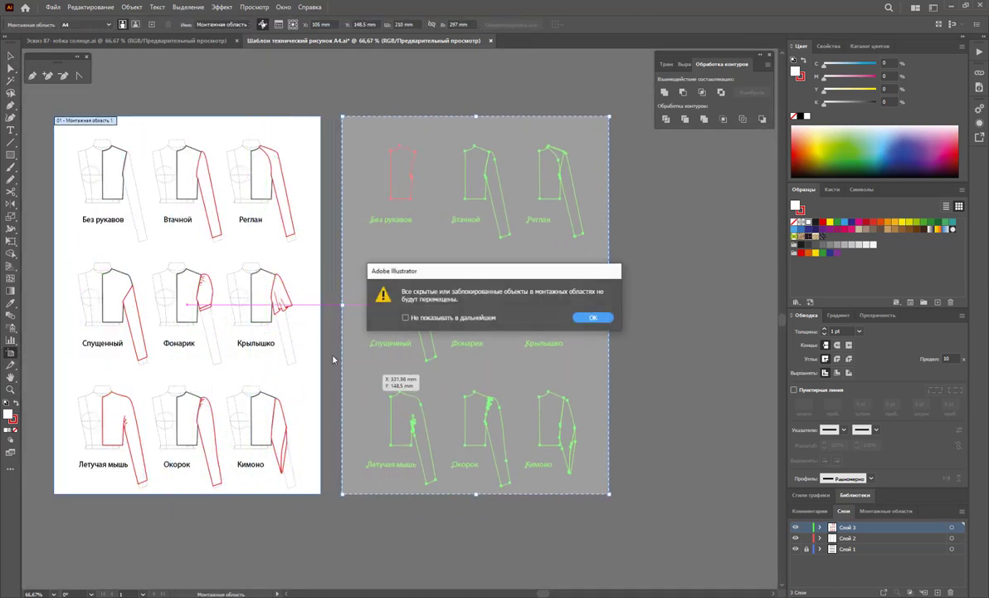
click(599, 317)
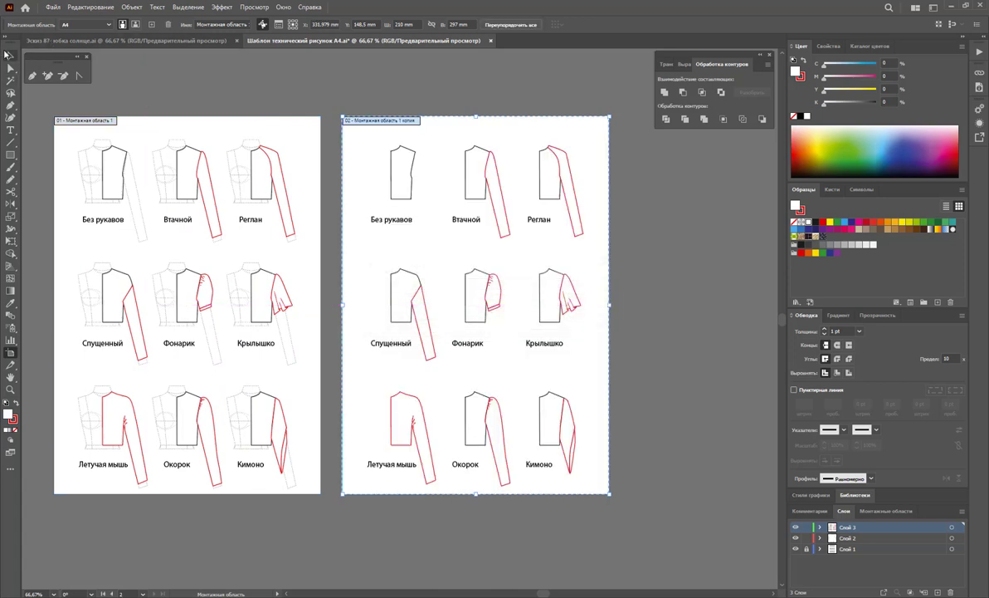
click(11, 57)
- Mirror a copy of the Без рукавов half-bodice and join both halves into one shape
drag(349, 125, 397, 190)
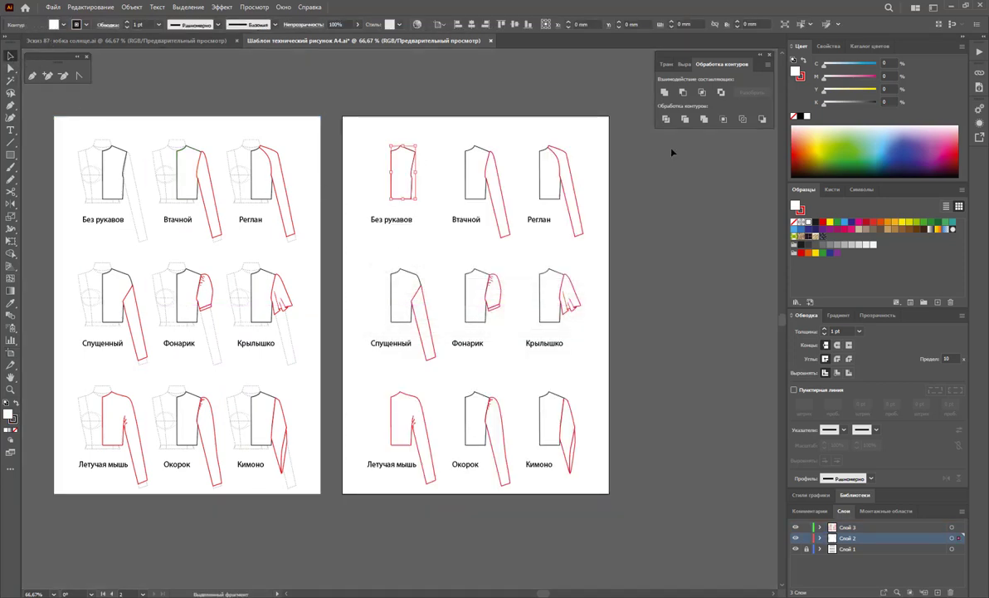
click(11, 203)
click(390, 170)
drag(405, 166, 318, 155)
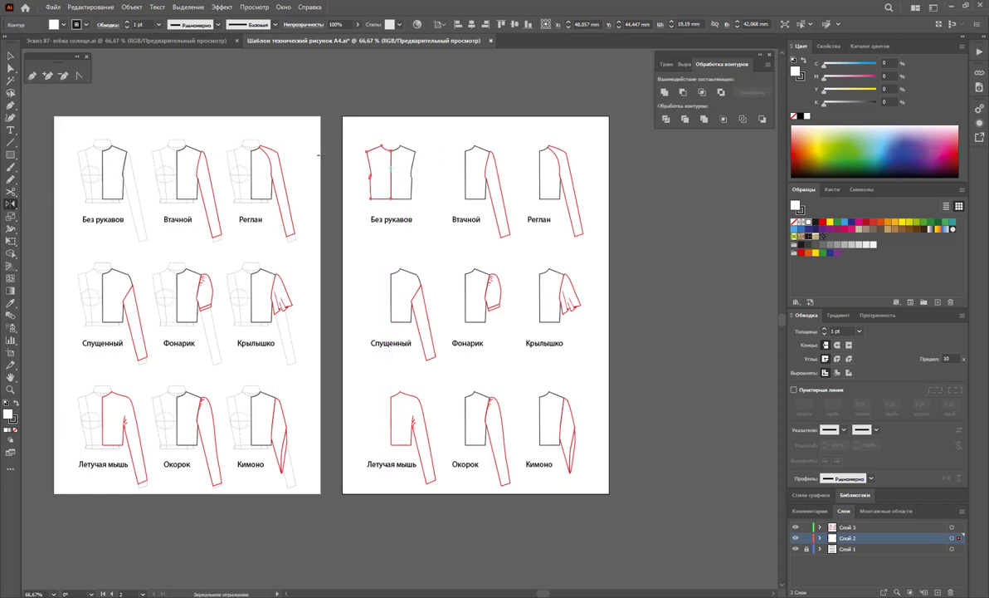
click(13, 57)
drag(384, 132, 342, 186)
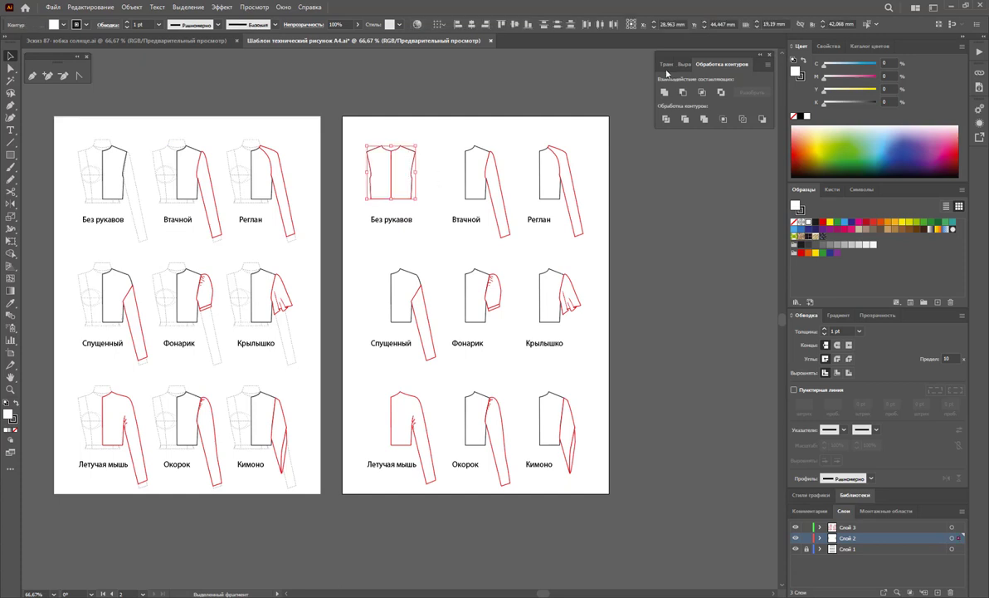
click(666, 93)
click(591, 169)
- Delete the redundant anchor point along the joined bodice's centre line
click(11, 68)
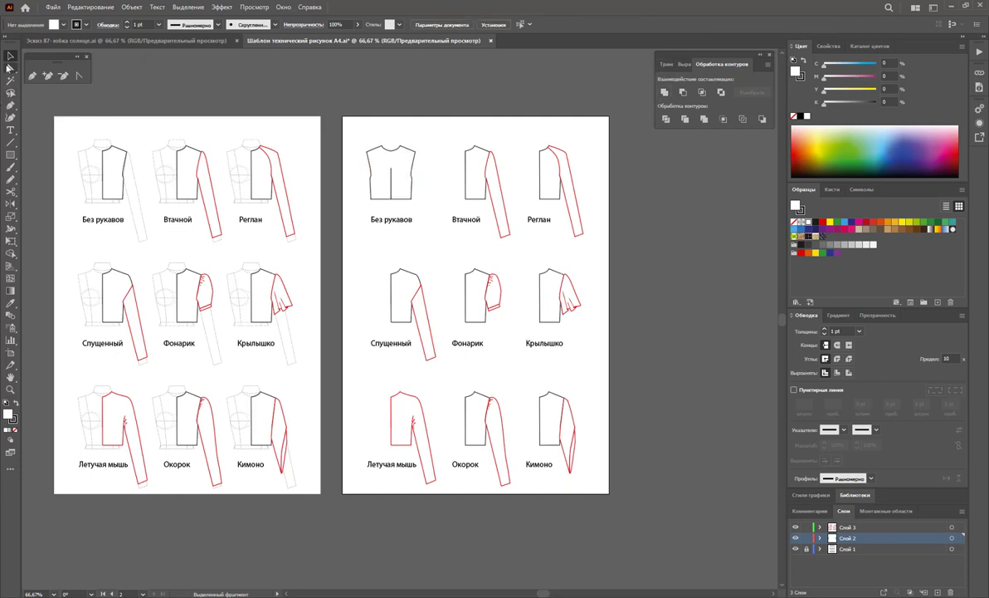
click(397, 192)
key(minus)
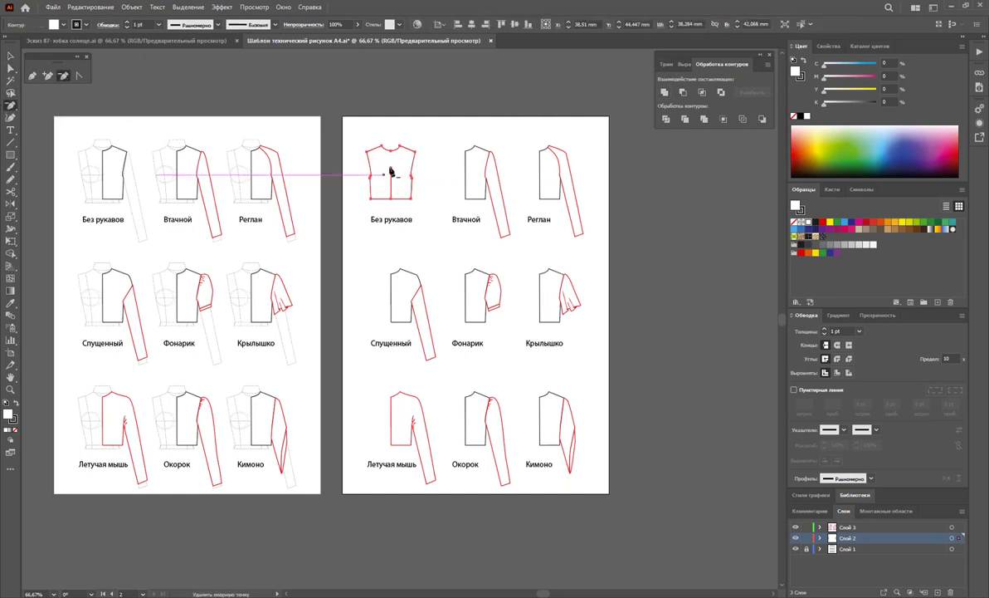
click(390, 171)
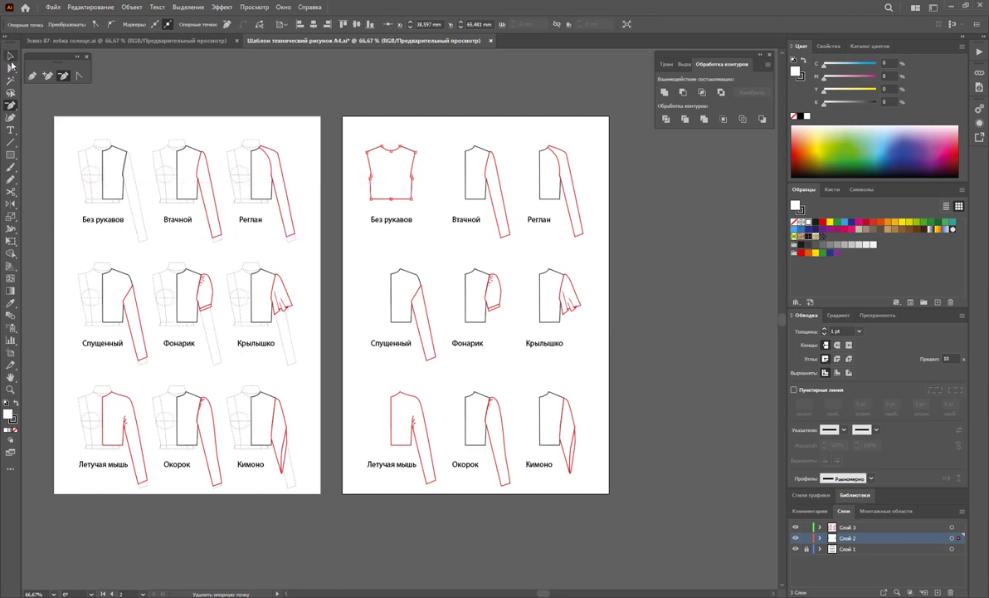
click(11, 56)
click(442, 106)
- Reflect-copy the Втачной half to the left and unite both bodice halves into one shape
click(497, 187)
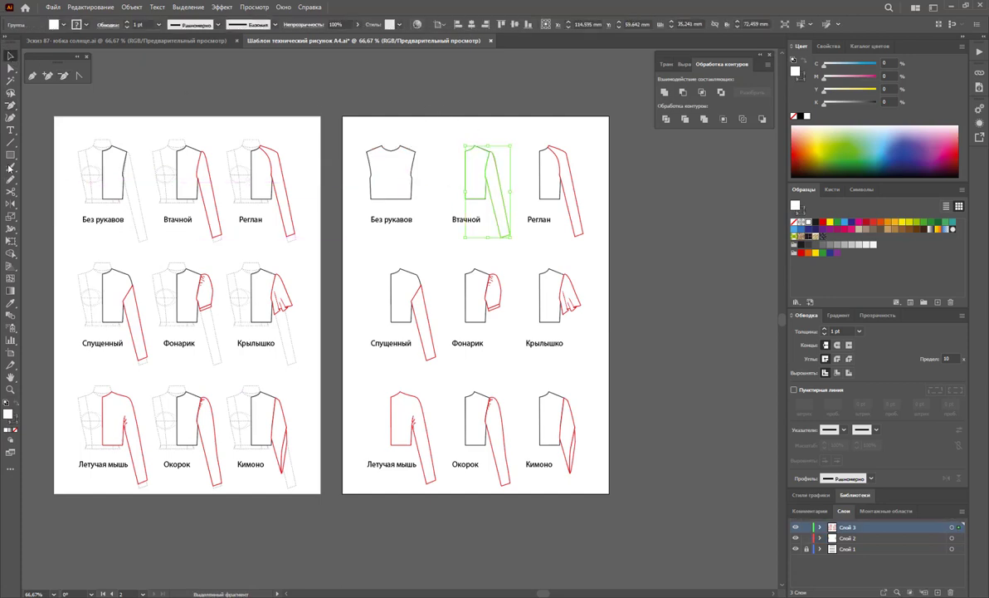
click(12, 204)
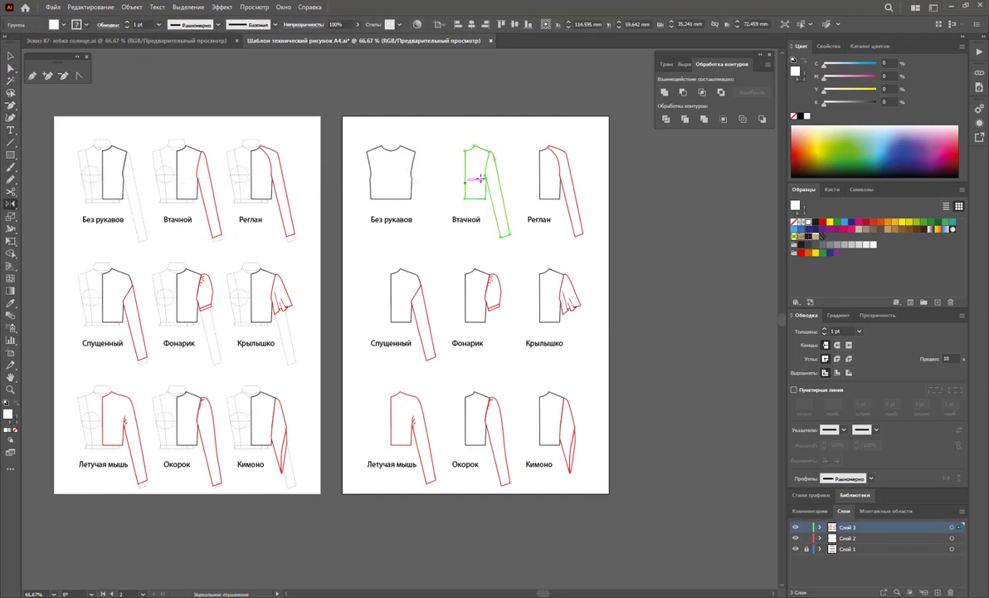
drag(465, 170, 249, 142)
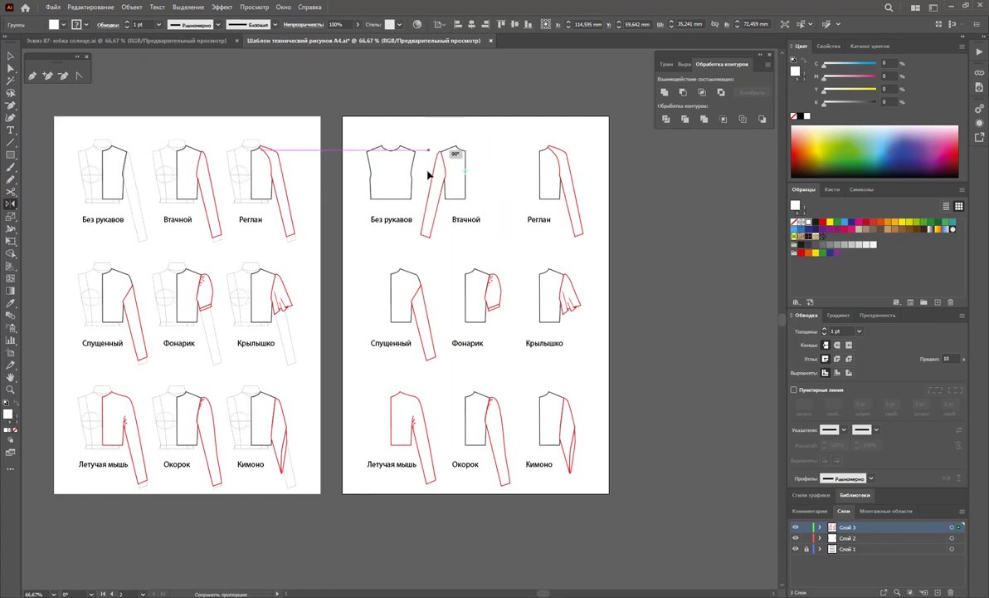
click(11, 56)
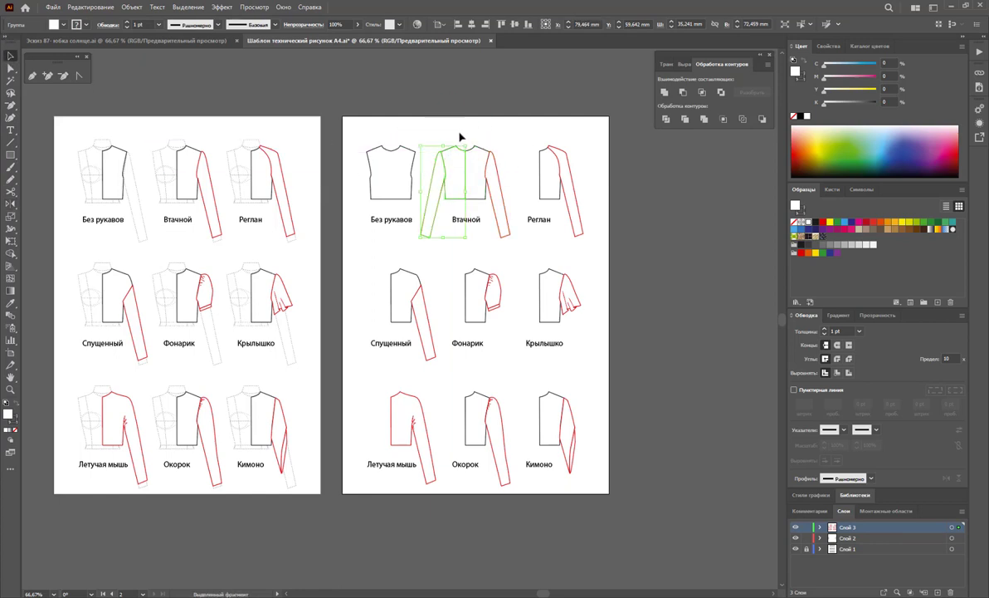
click(465, 174)
click(490, 127)
click(11, 69)
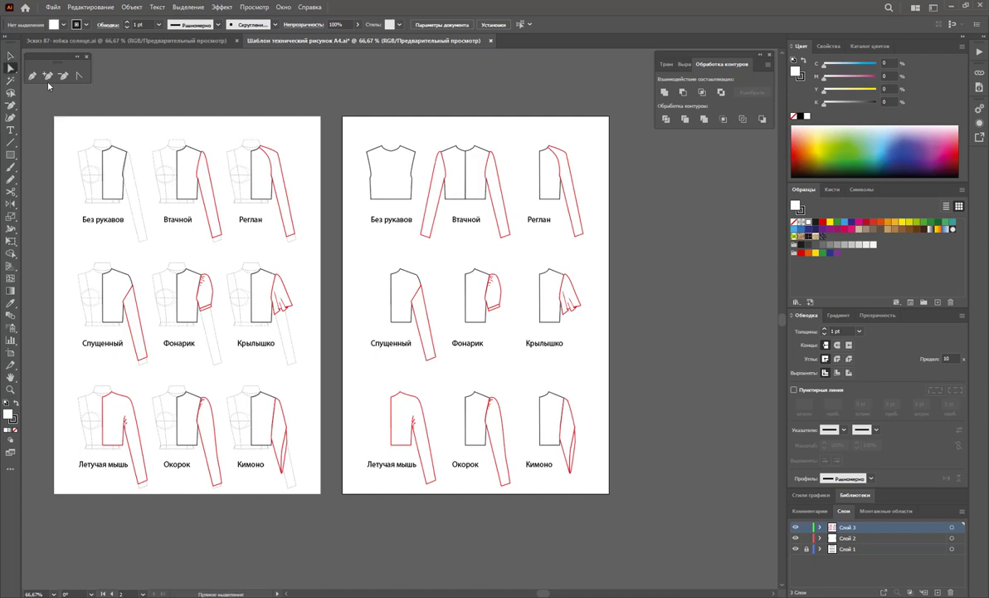
click(470, 171)
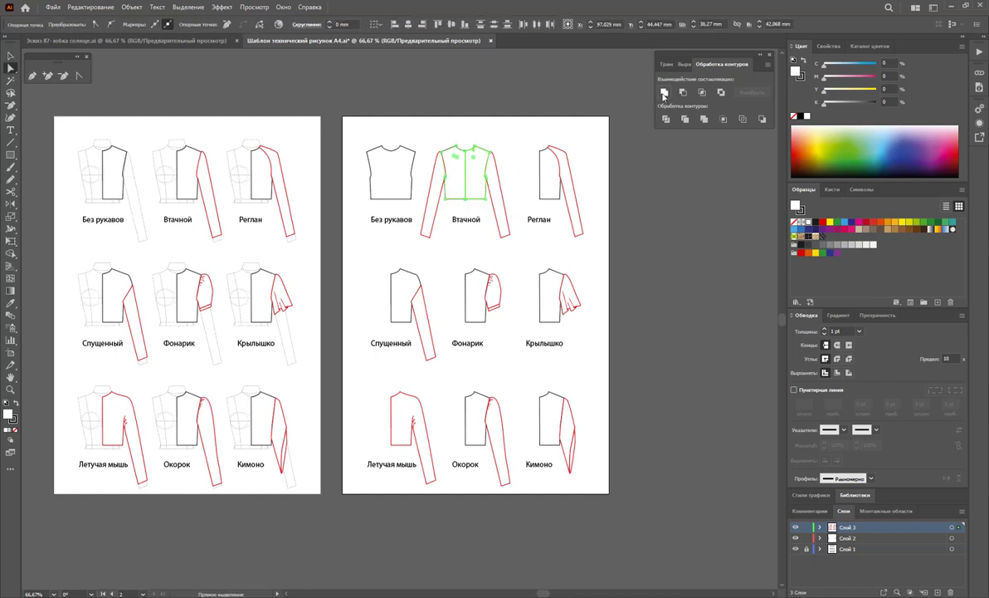
click(664, 93)
click(64, 74)
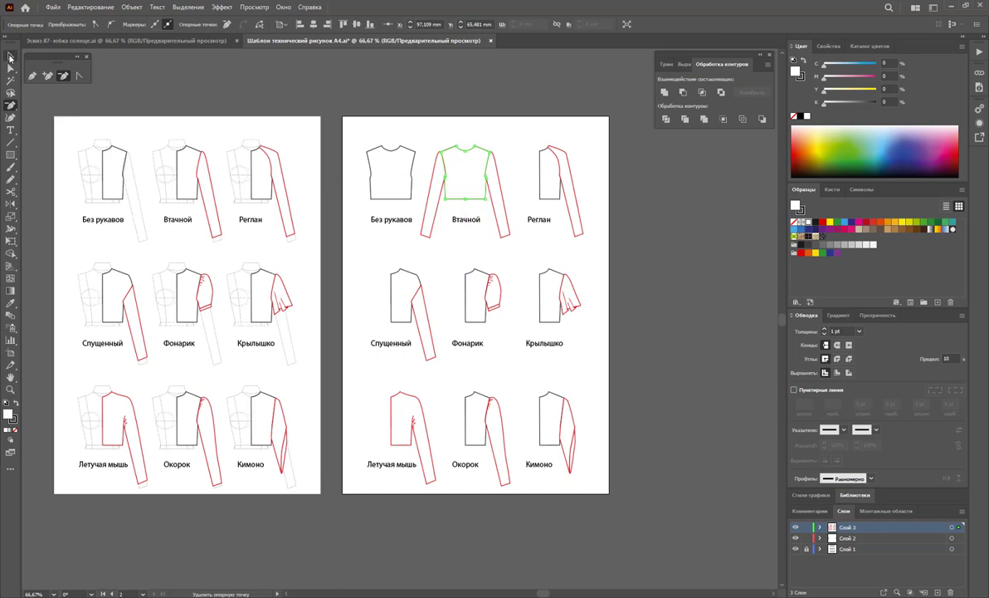
- Reflect-copy the Реглан half leftward, unite the halves, and delete the centre anchor point
click(10, 57)
click(549, 166)
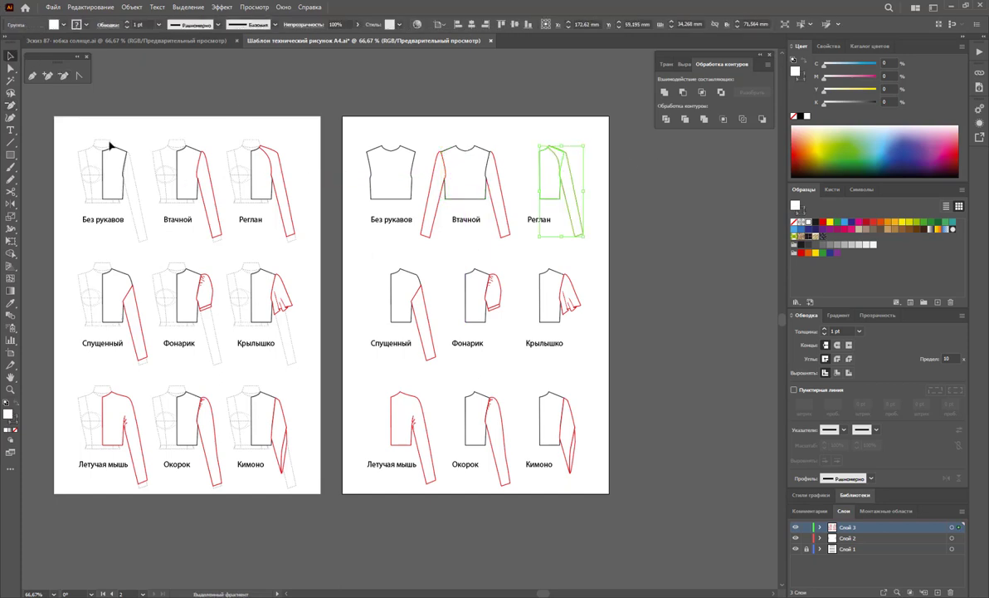
click(10, 205)
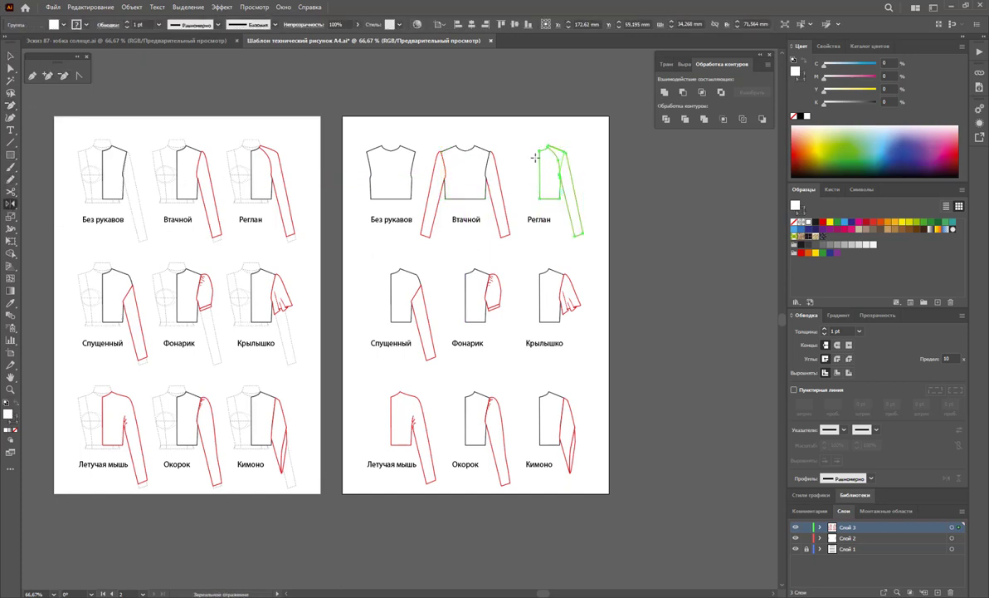
drag(539, 173, 508, 170)
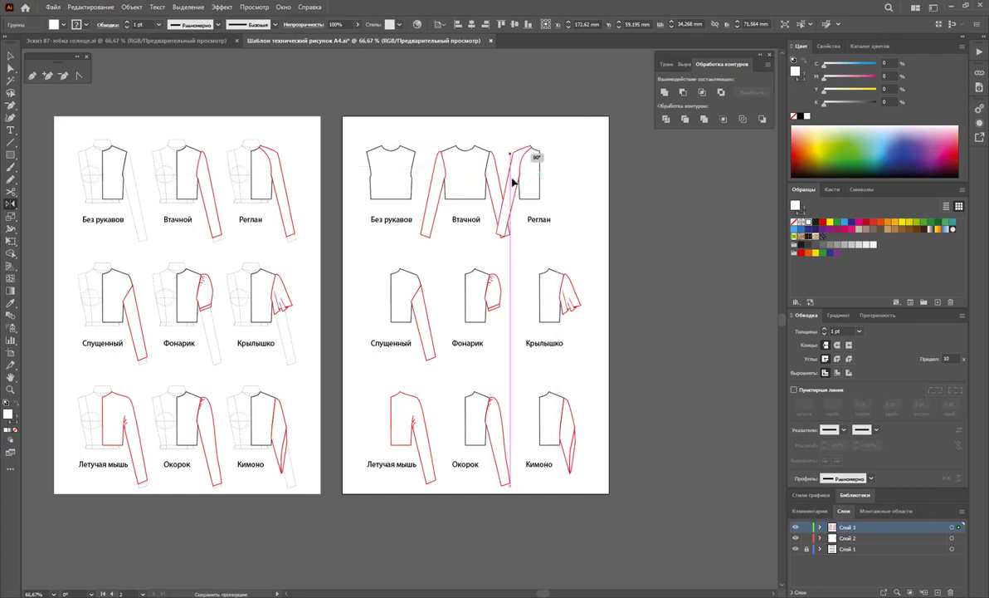
click(11, 67)
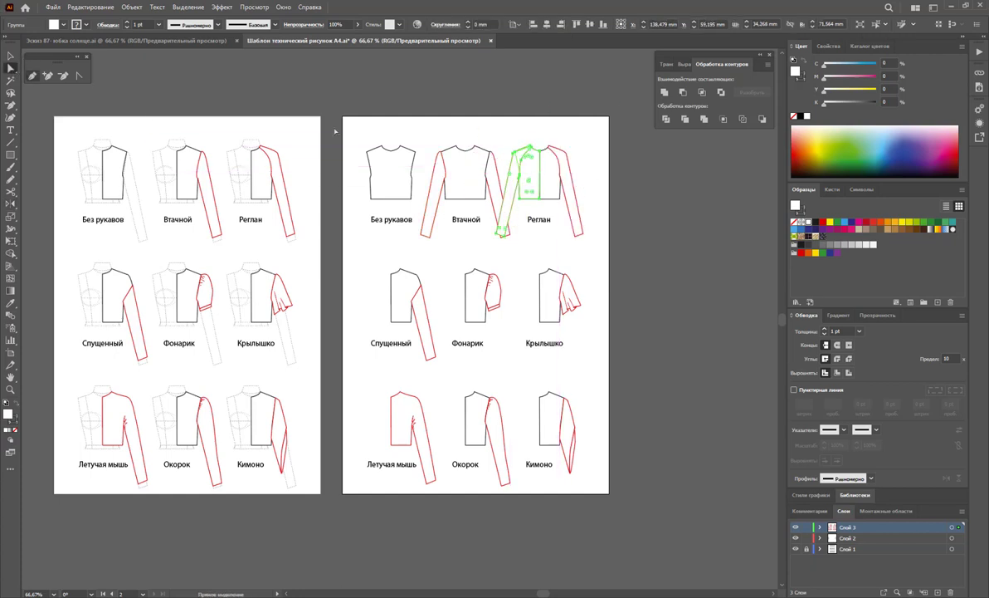
click(536, 133)
drag(502, 137, 592, 165)
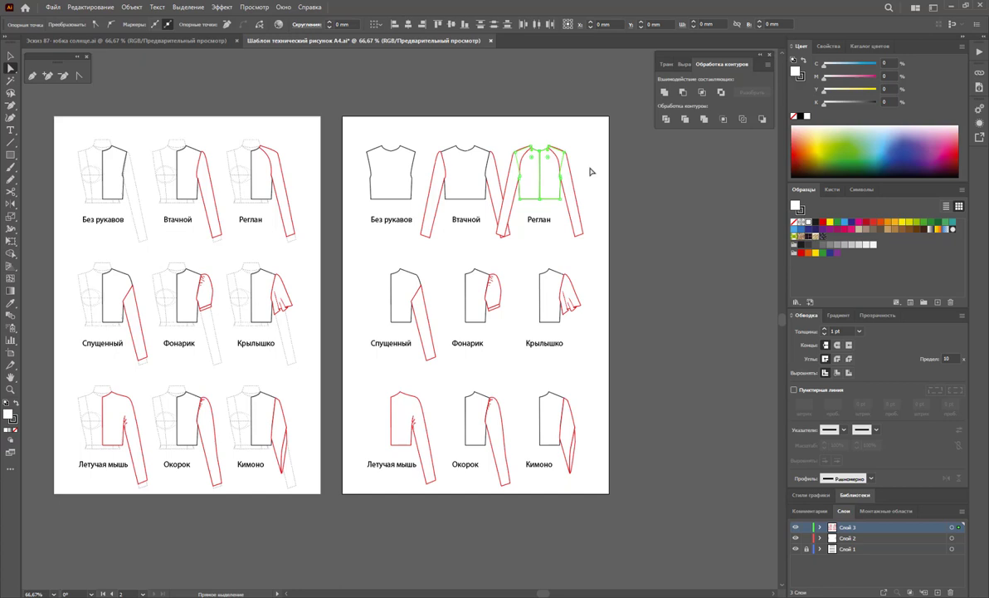
click(665, 93)
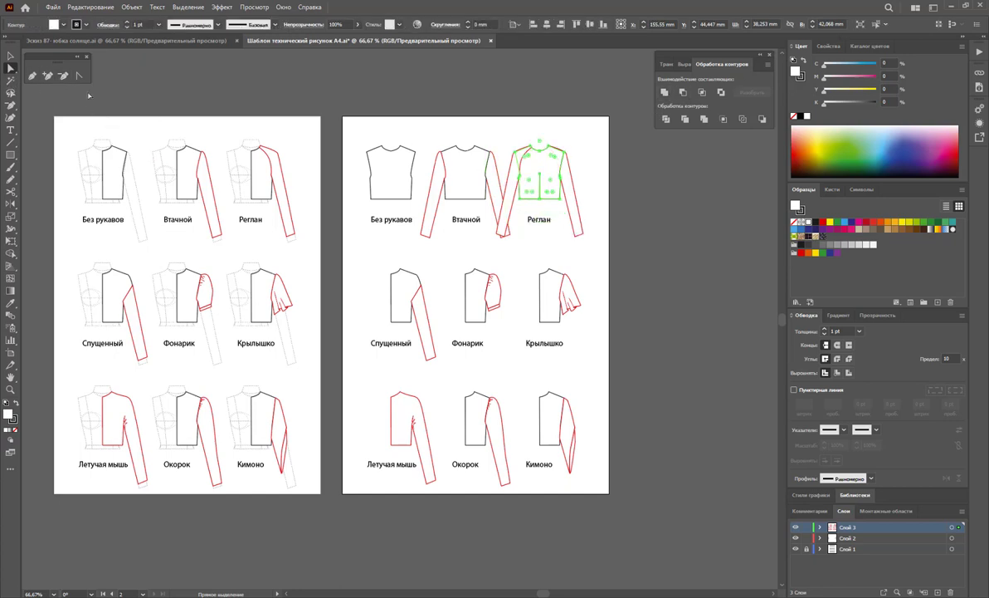
click(68, 79)
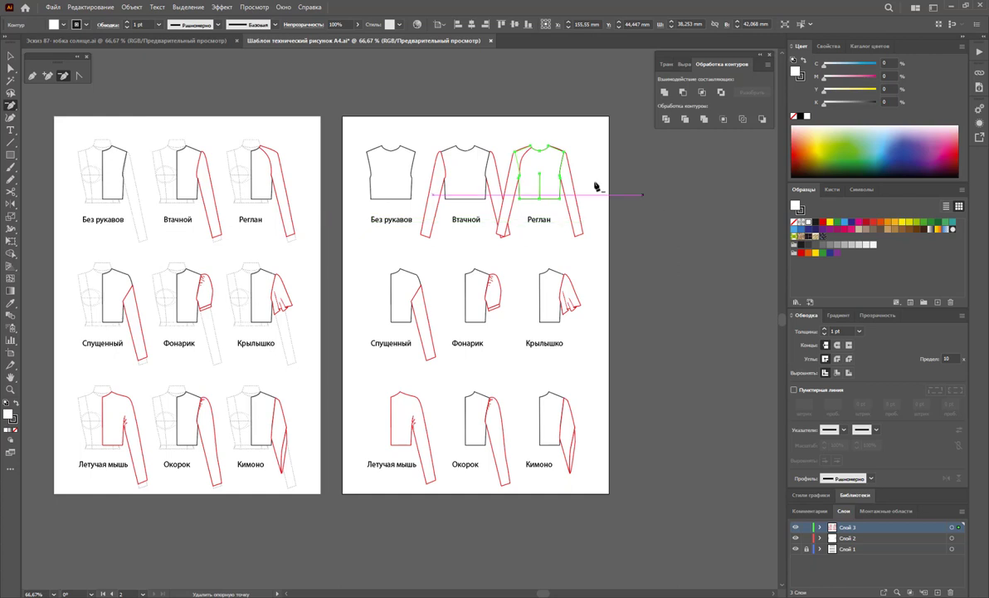
click(540, 177)
key(Return)
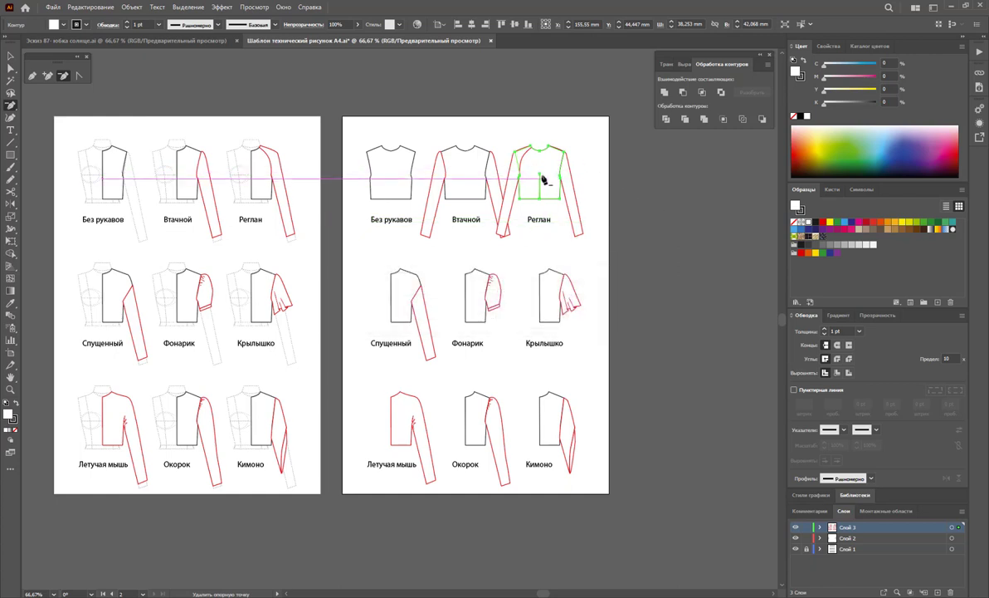
- Select the Спущенный half-bodice with the Reflect tool ready
key(v)
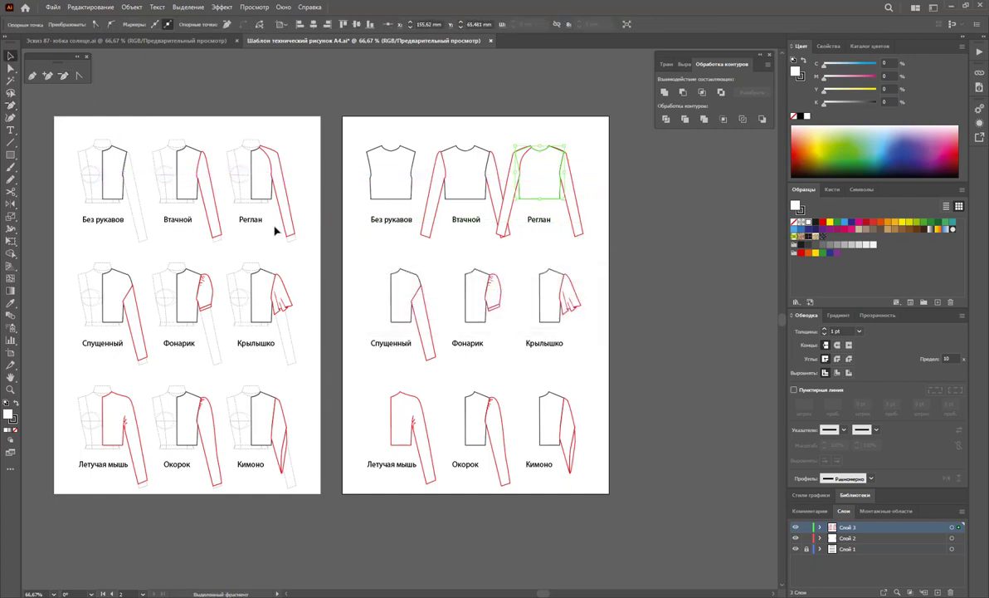
click(401, 277)
key(o)
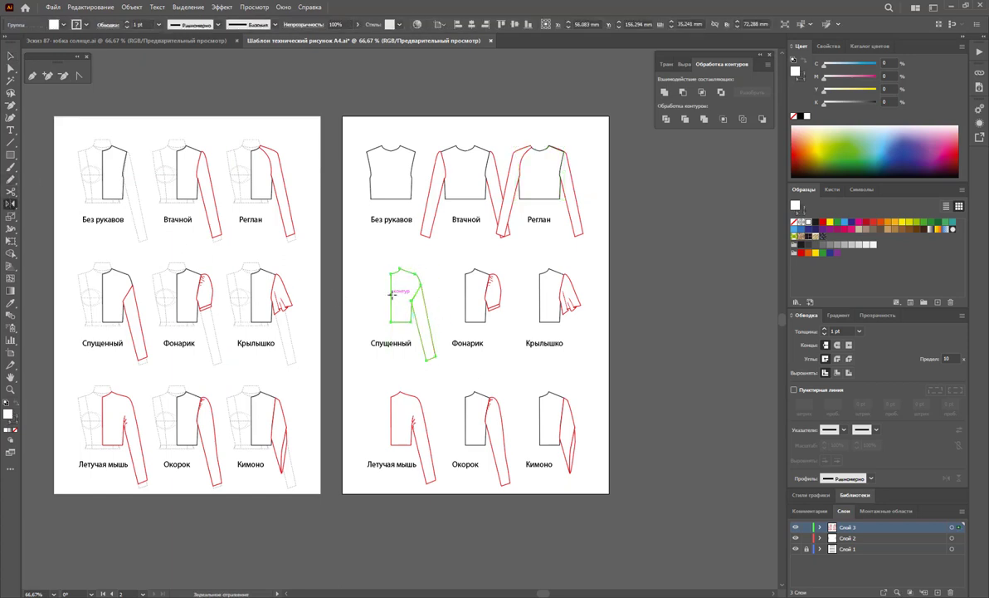
- Reflect-copy the Спущенный half leftward and delete the bodice's centre-line anchors
drag(420, 284, 327, 274)
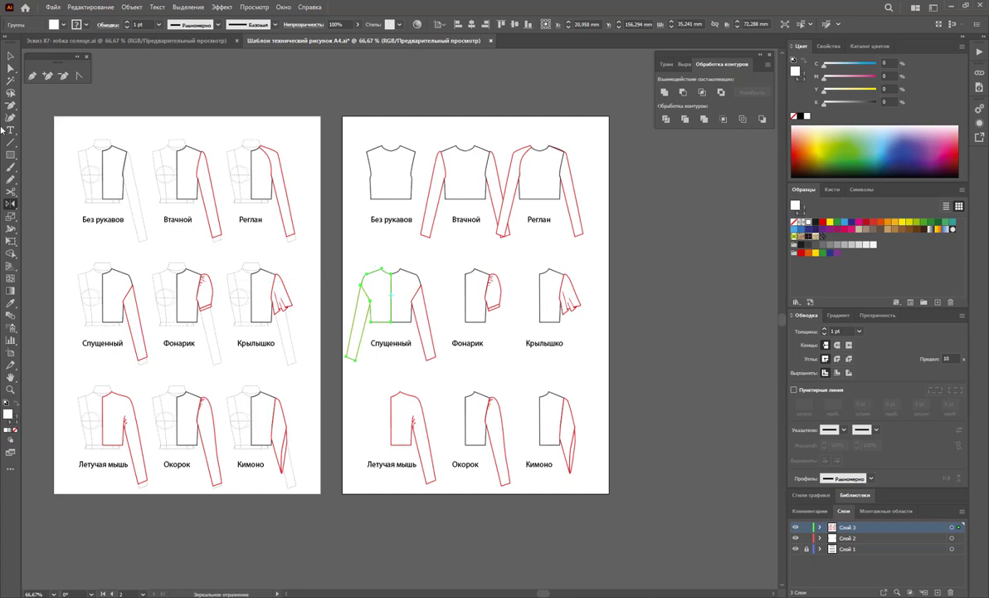
click(10, 68)
drag(419, 249, 357, 292)
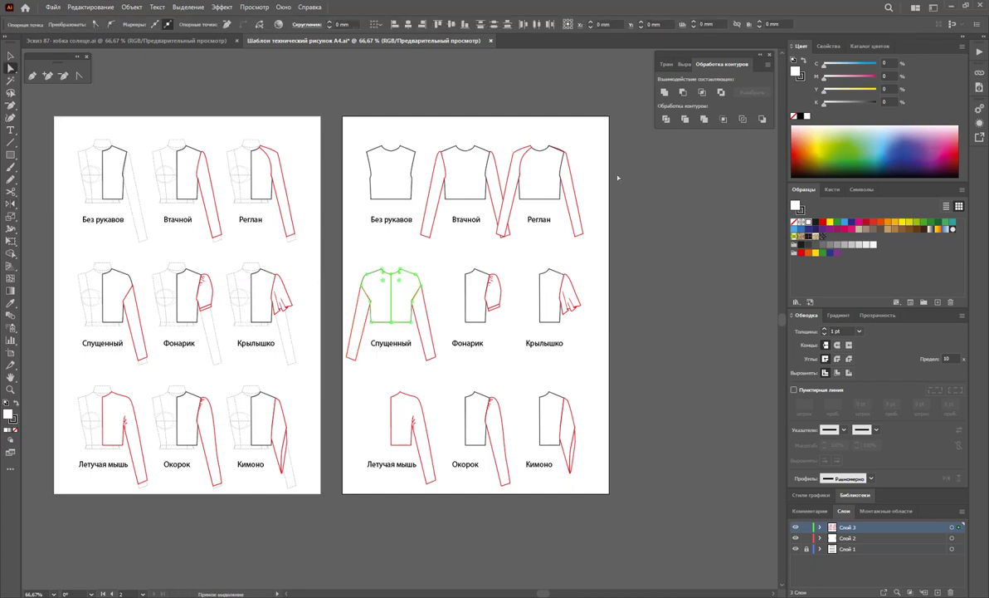
click(63, 74)
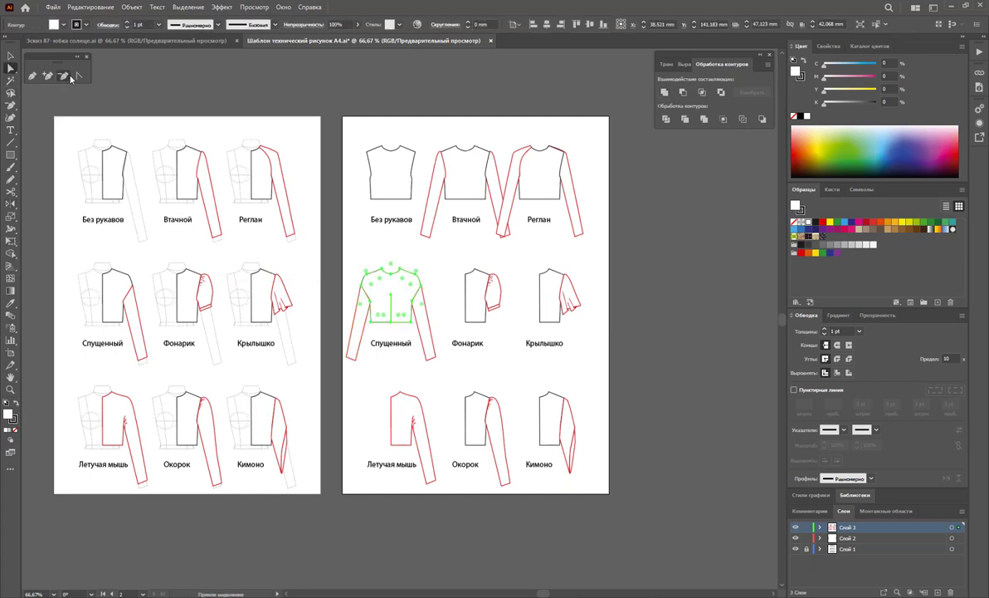
click(392, 290)
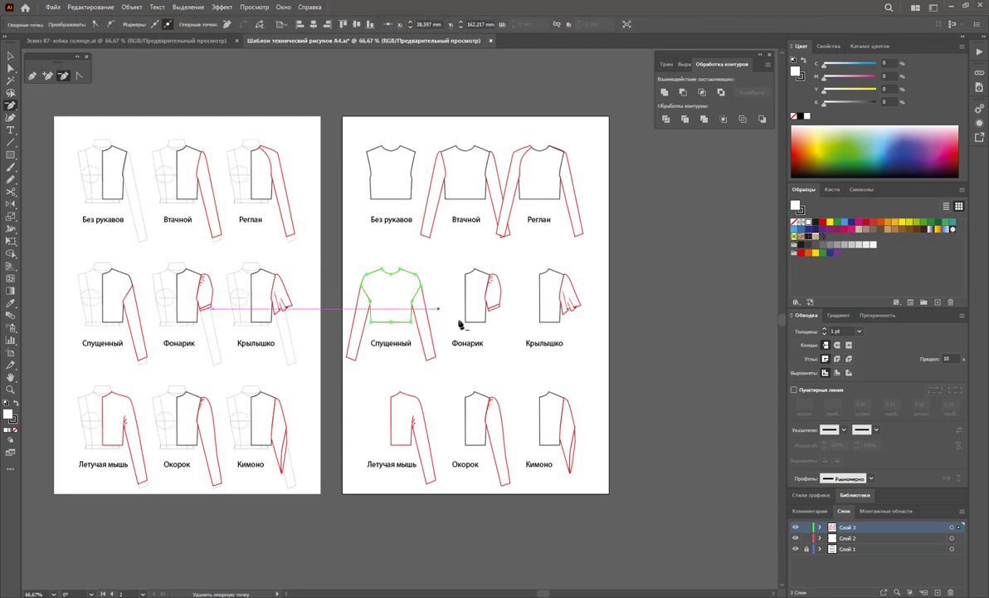
click(10, 54)
click(432, 256)
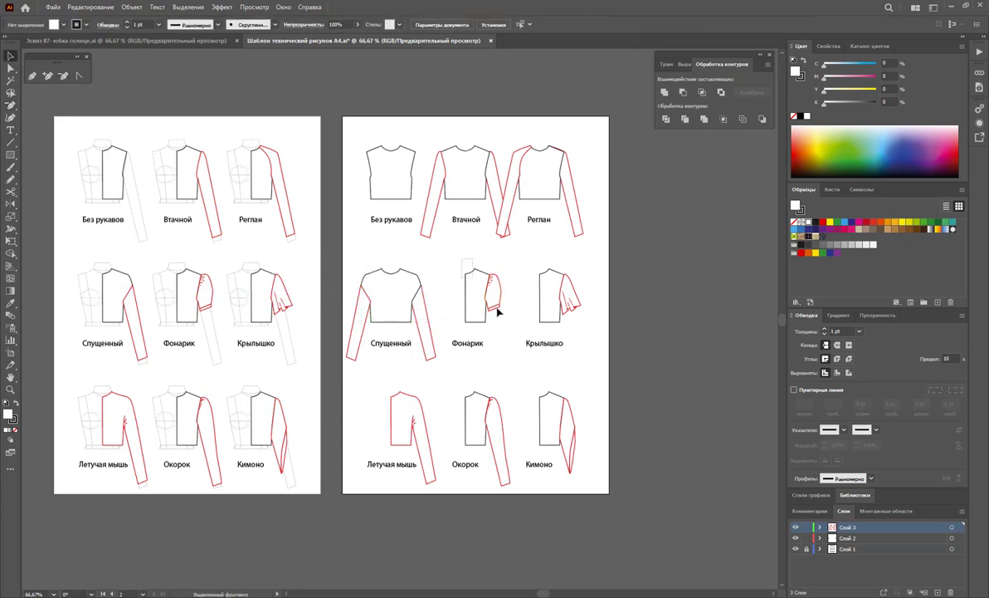
- Reflect the Фонарик half through the Reflect dialog and unite both halves into one shape
click(496, 307)
click(10, 204)
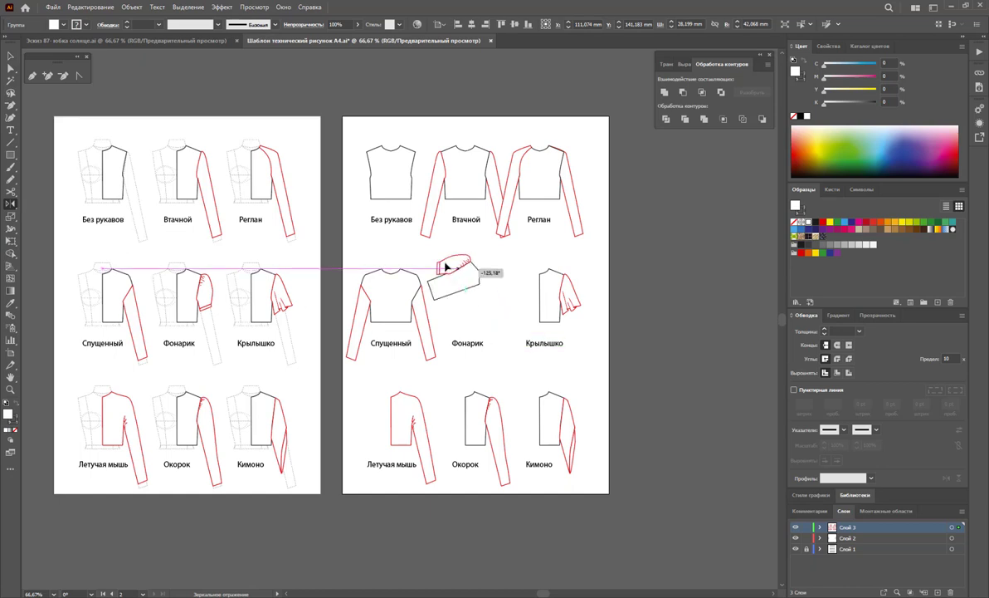
alt+click(456, 314)
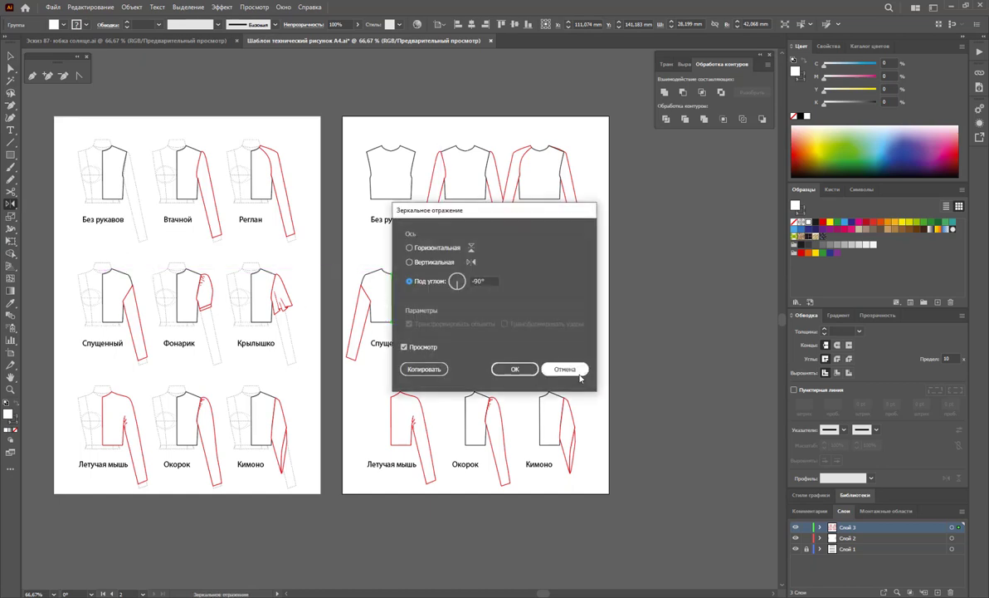
click(564, 369)
click(11, 67)
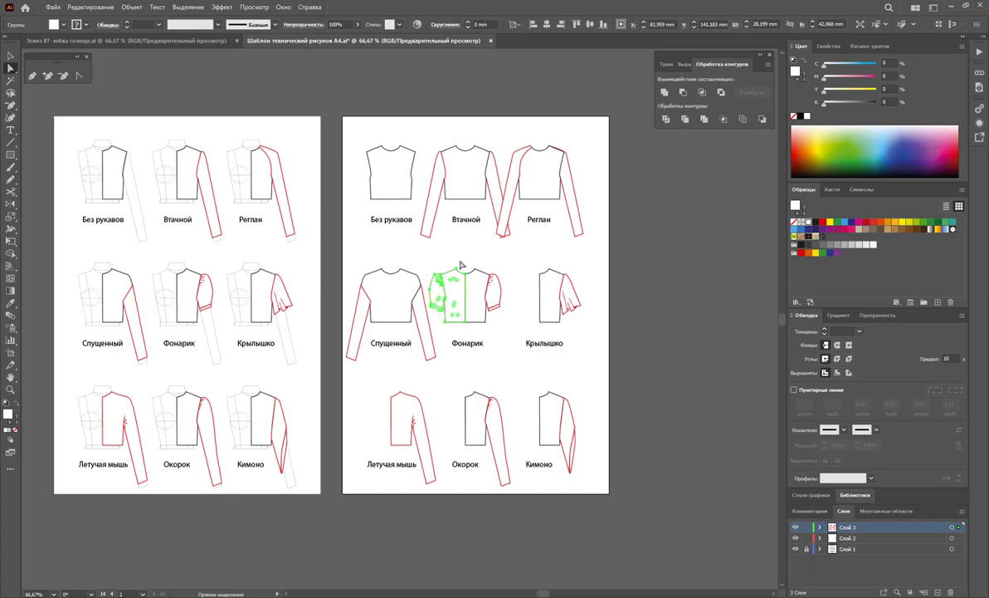
click(471, 286)
click(665, 91)
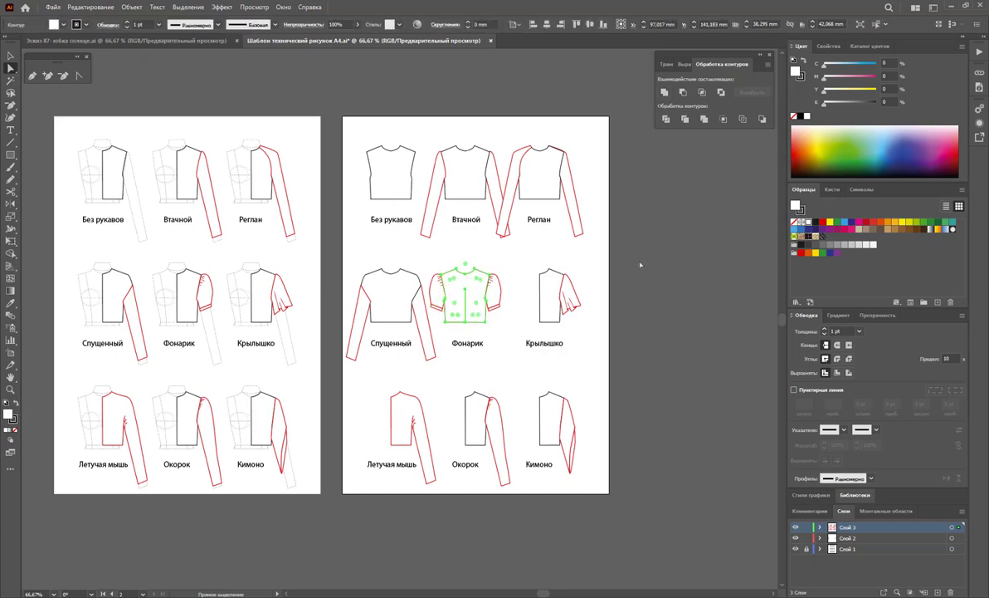
click(63, 75)
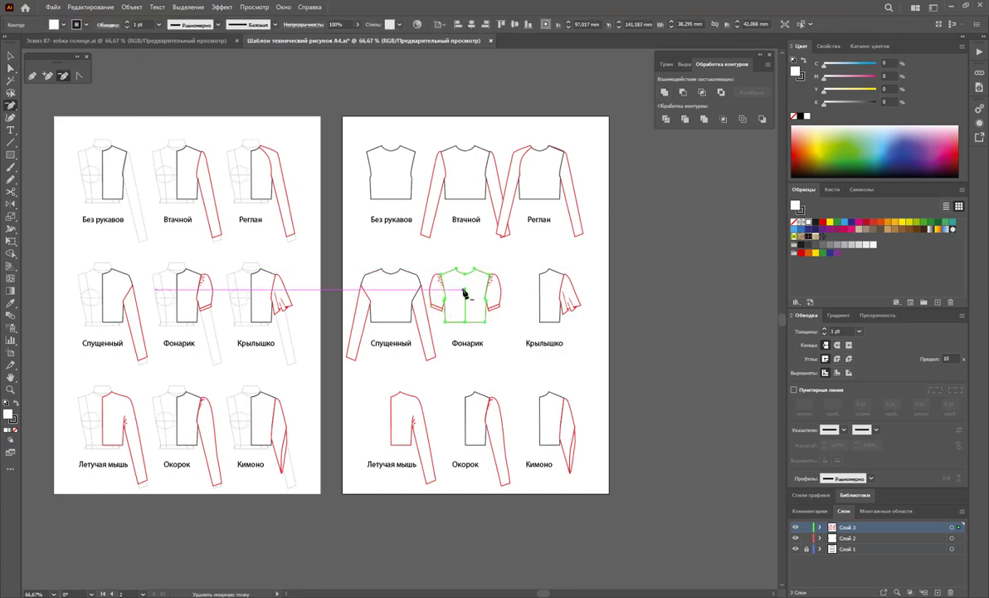
click(11, 56)
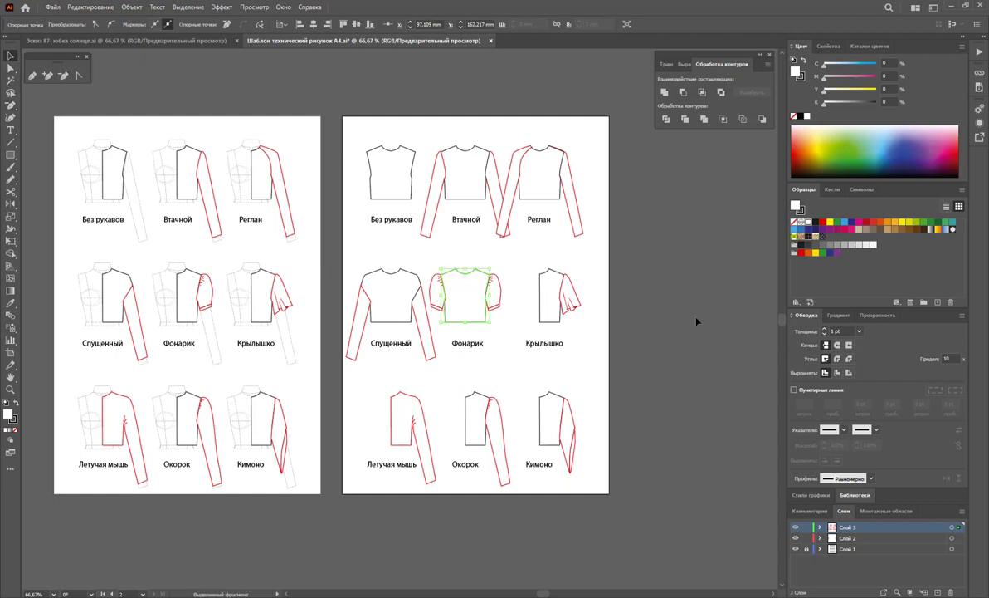
click(603, 320)
click(577, 299)
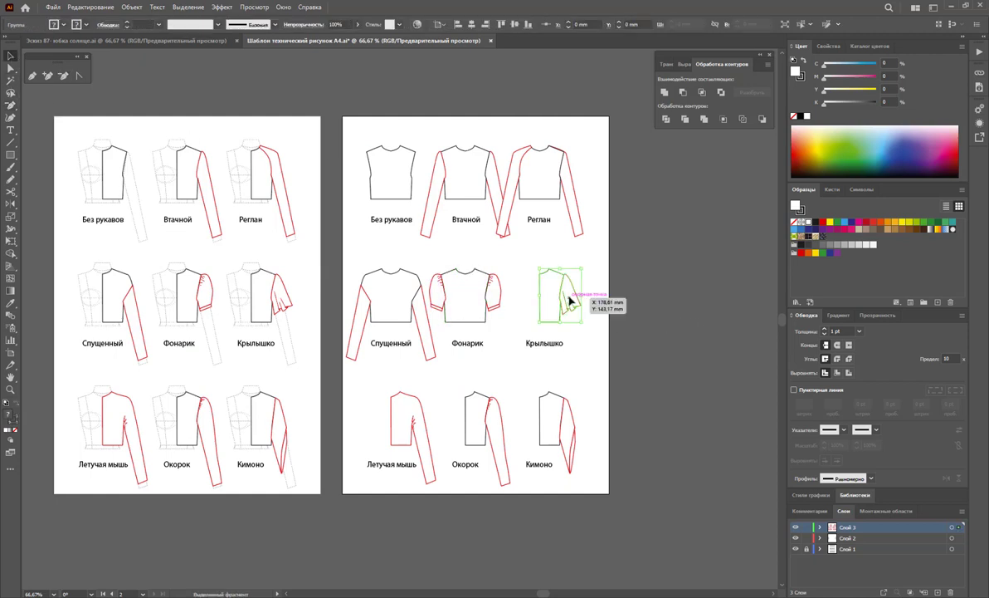
- Reflect-copy the Крылышко half, unite it into one outline, and remove stray inner anchors
click(10, 204)
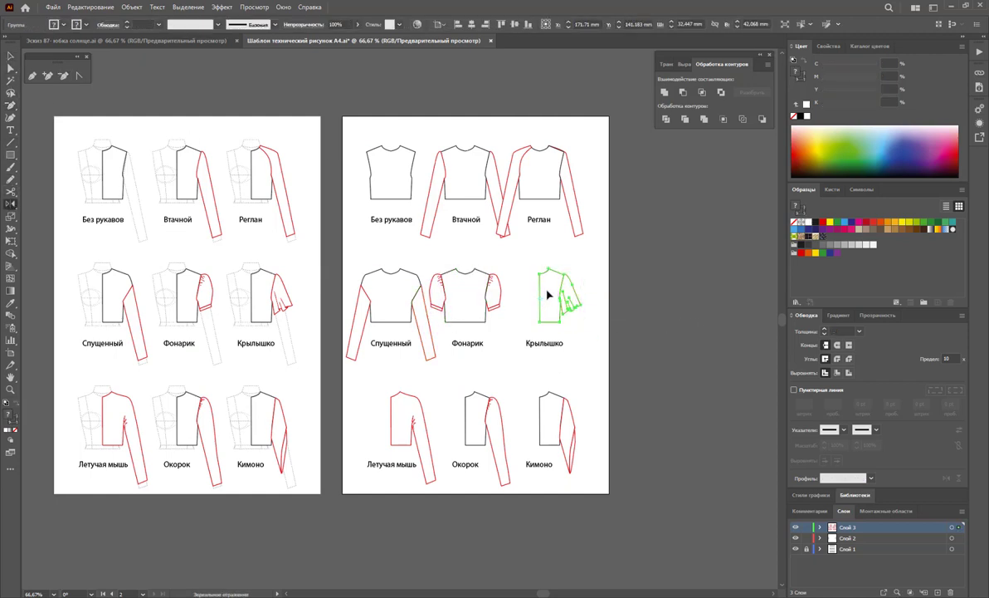
drag(548, 295, 491, 281)
click(11, 67)
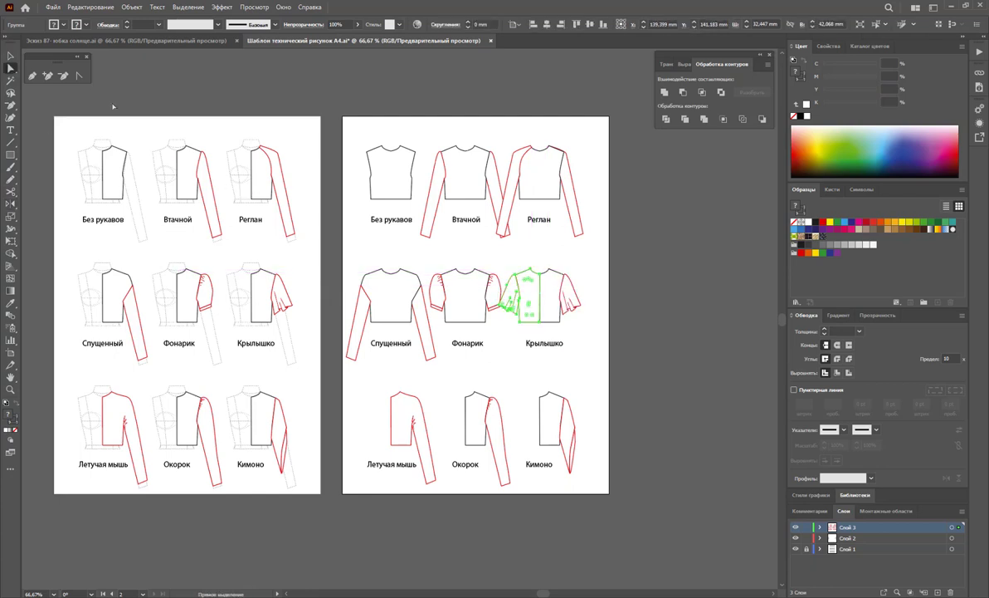
click(530, 254)
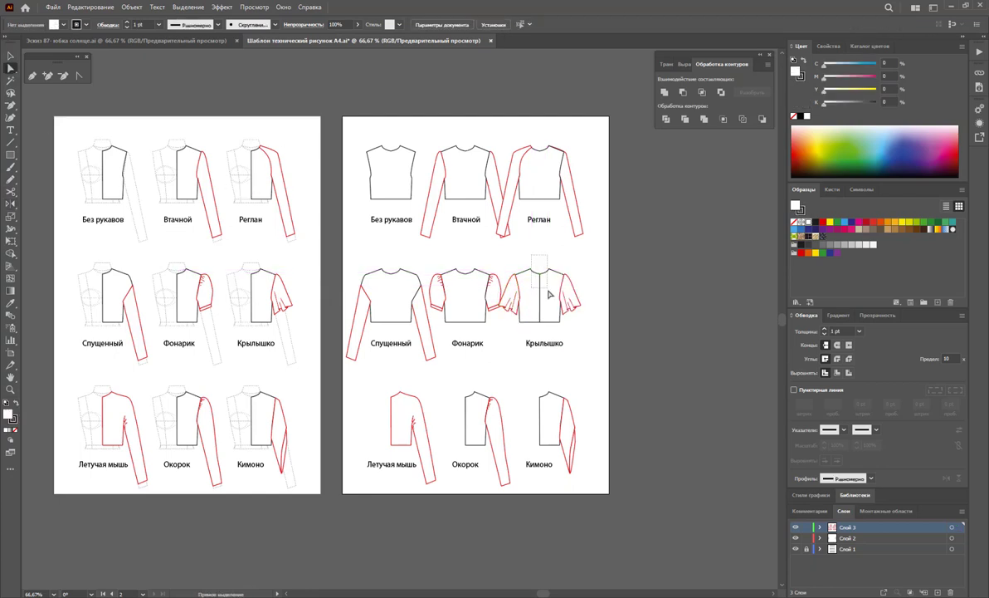
click(664, 93)
click(61, 76)
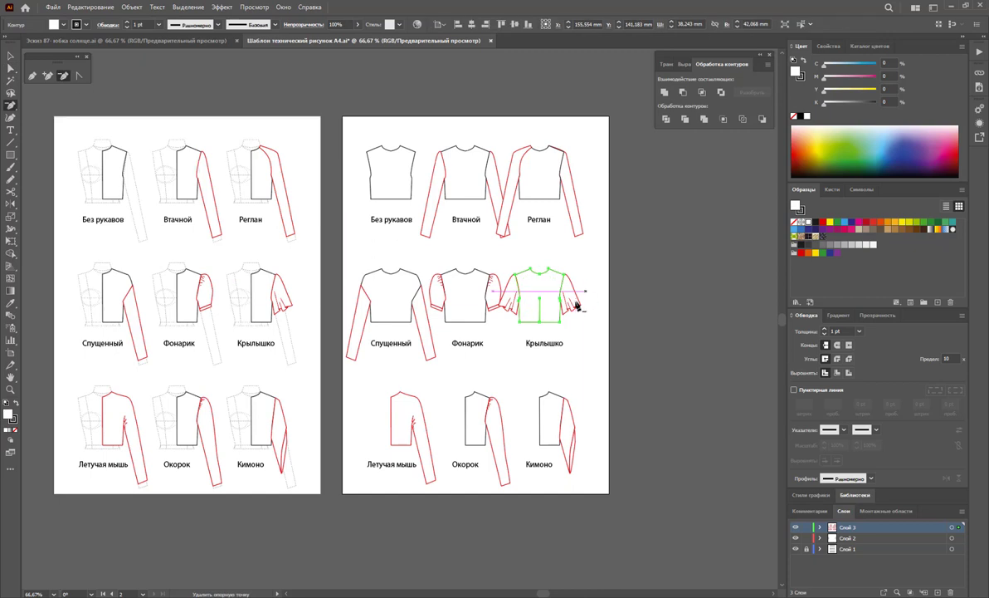
click(536, 274)
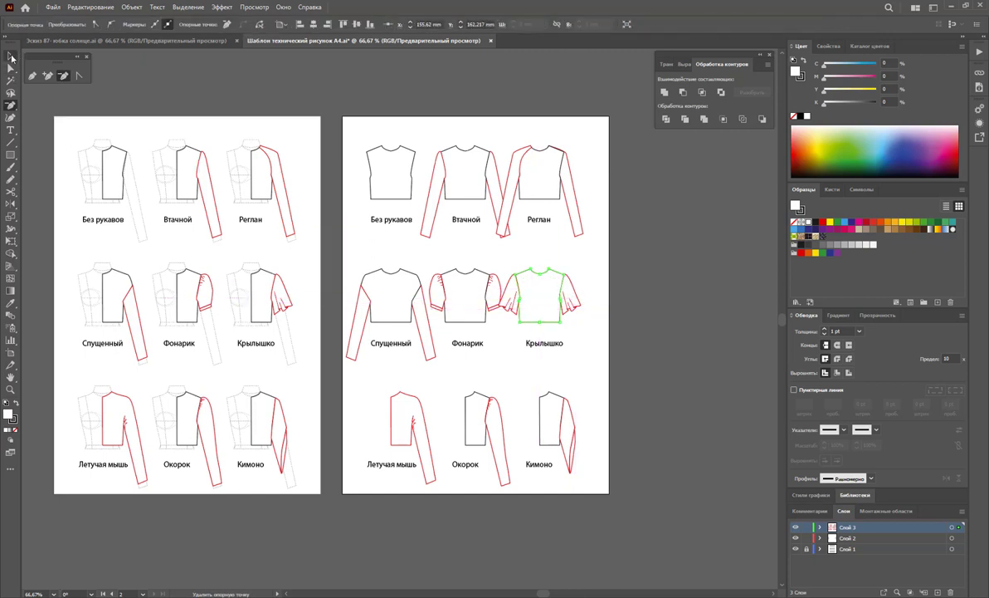
click(10, 55)
click(402, 357)
- Reflect-copy the Летучая мышь sleeve leftward and unite the bodice into one outline
click(405, 449)
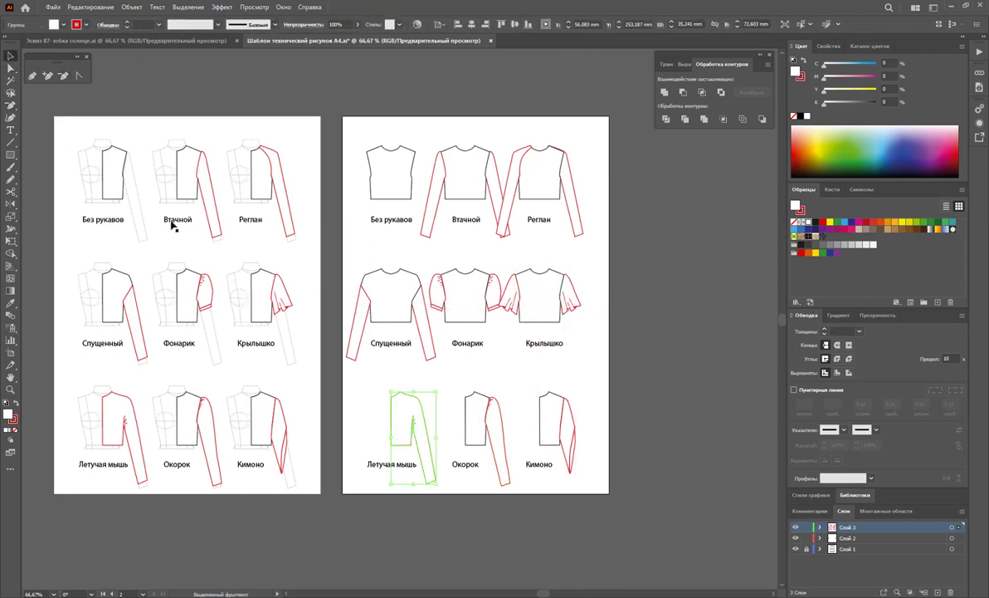
click(11, 204)
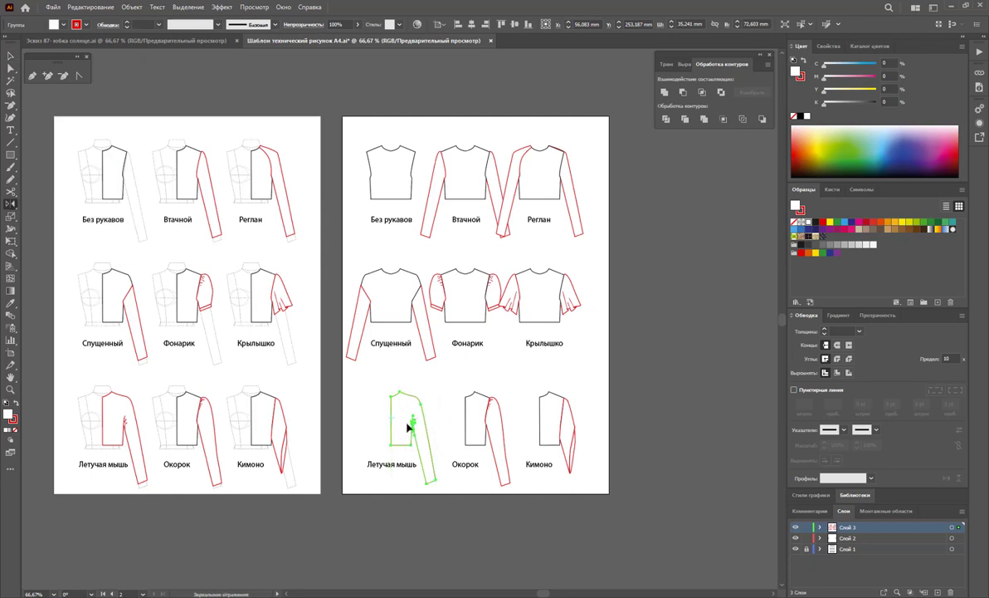
drag(407, 425, 378, 433)
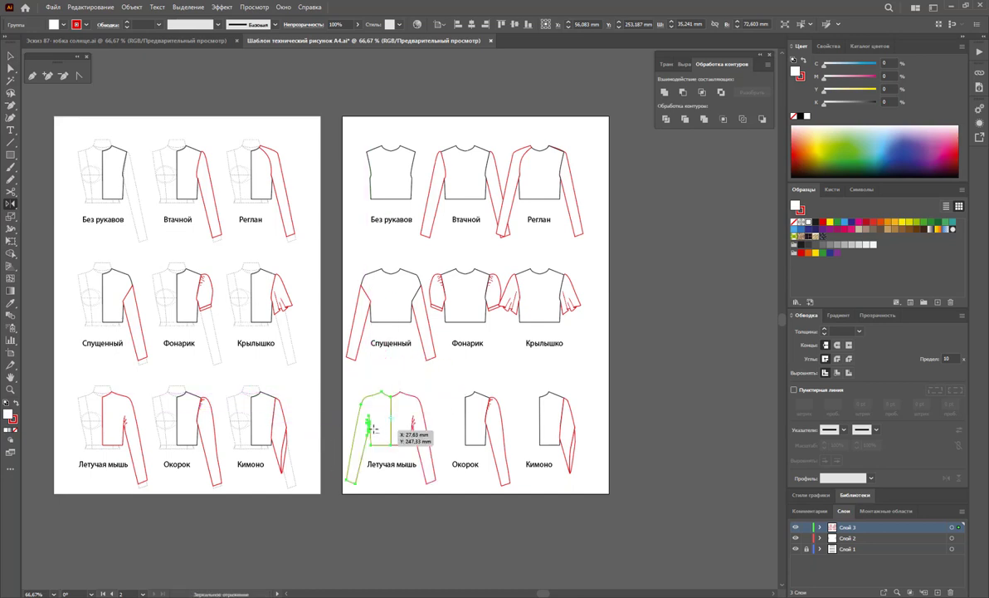
click(11, 68)
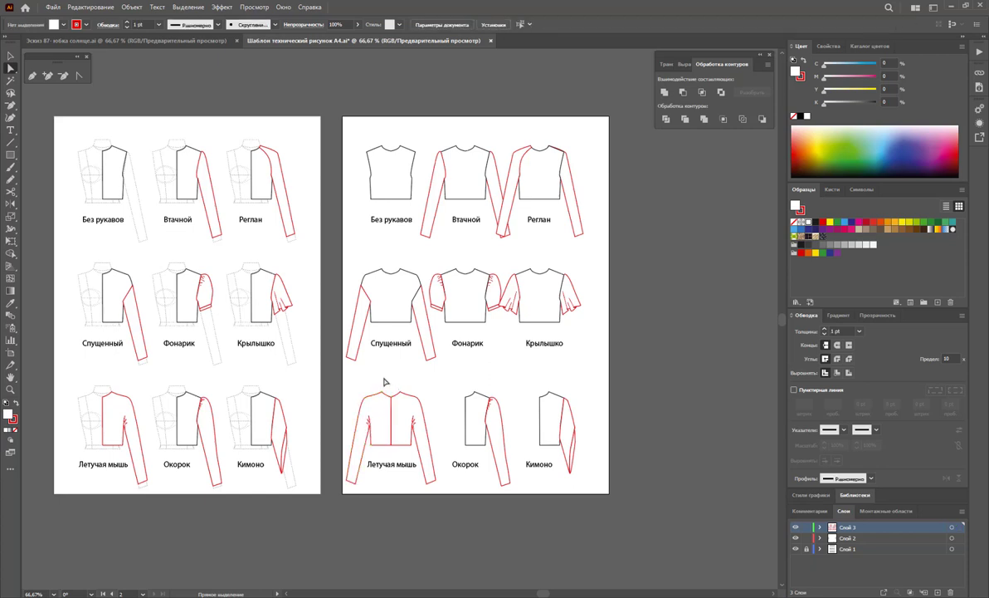
drag(332, 373, 453, 498)
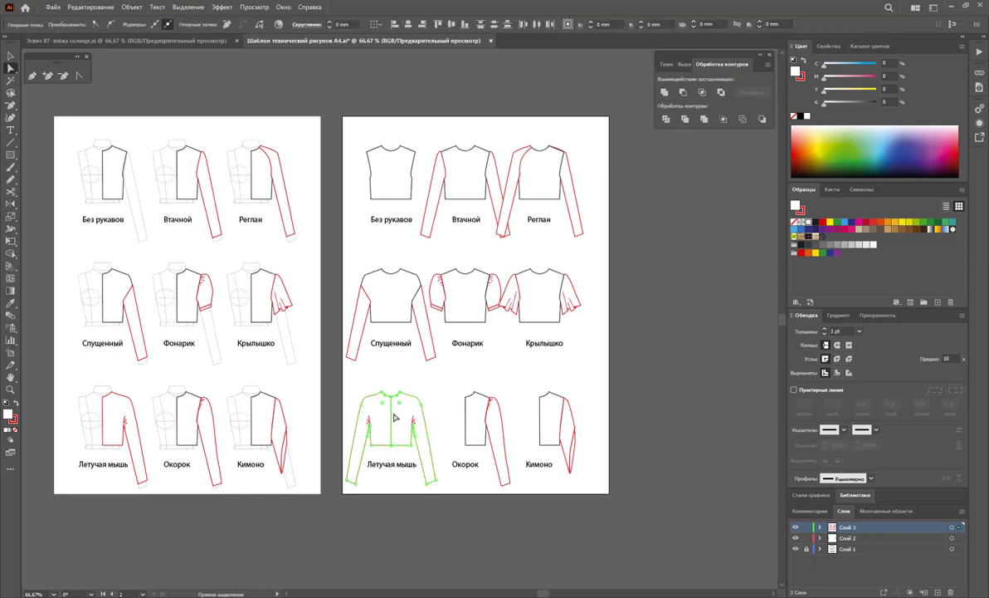
click(666, 93)
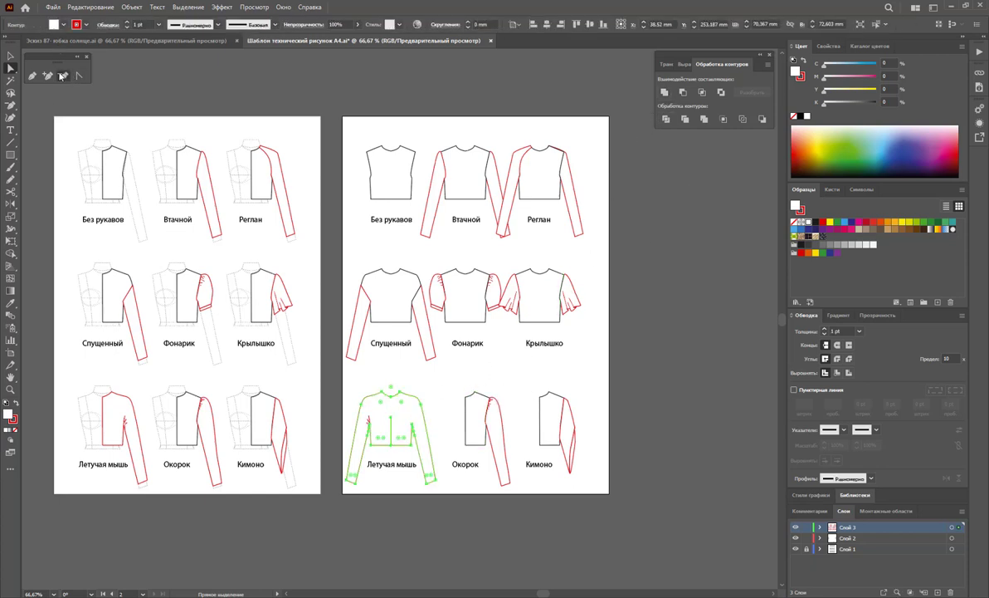
click(64, 77)
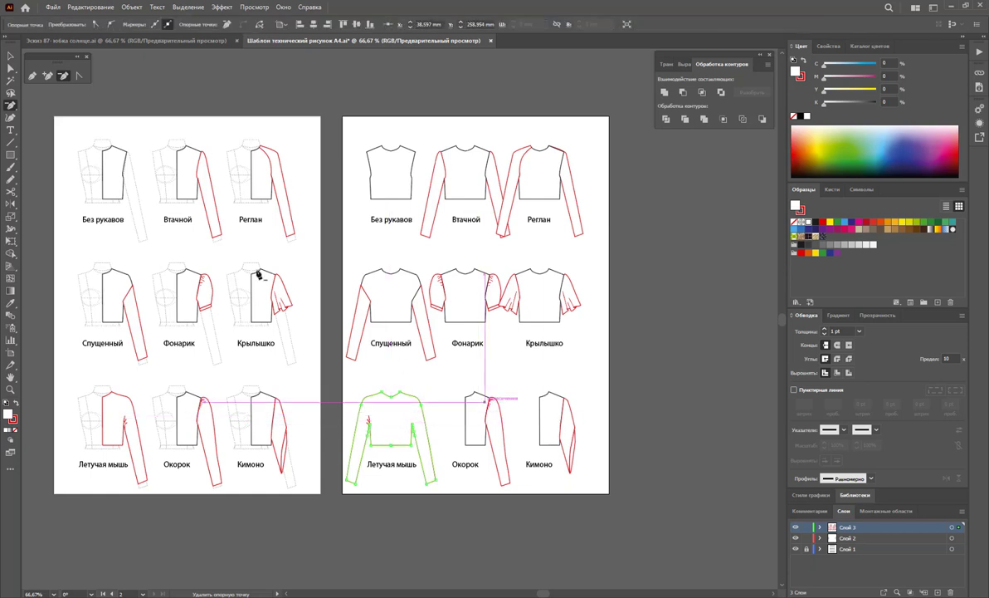
click(10, 55)
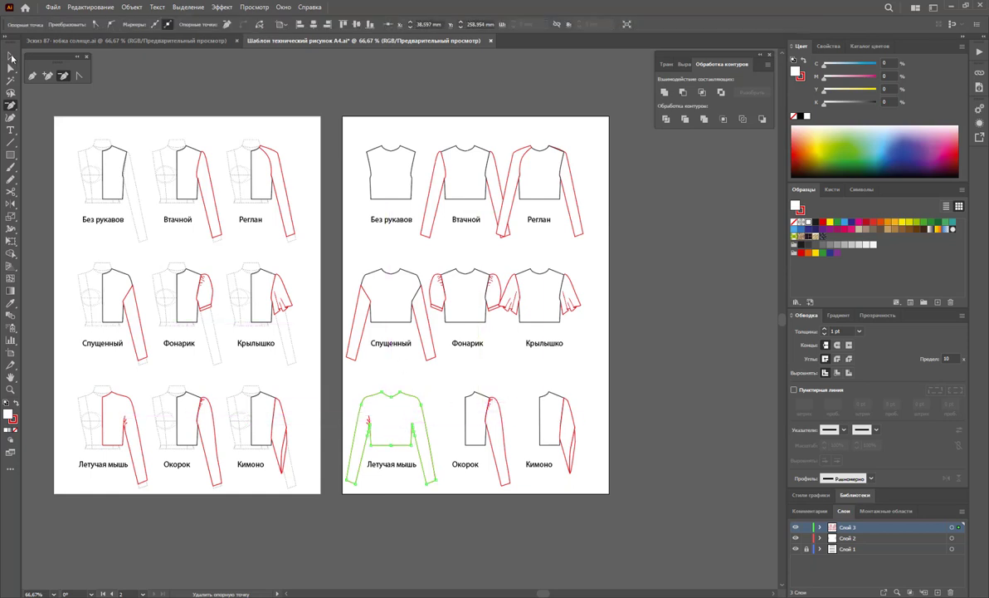
- Inside the Летучая мышь group, mirror the left pleat mark onto the right side
double_click(410, 415)
click(428, 432)
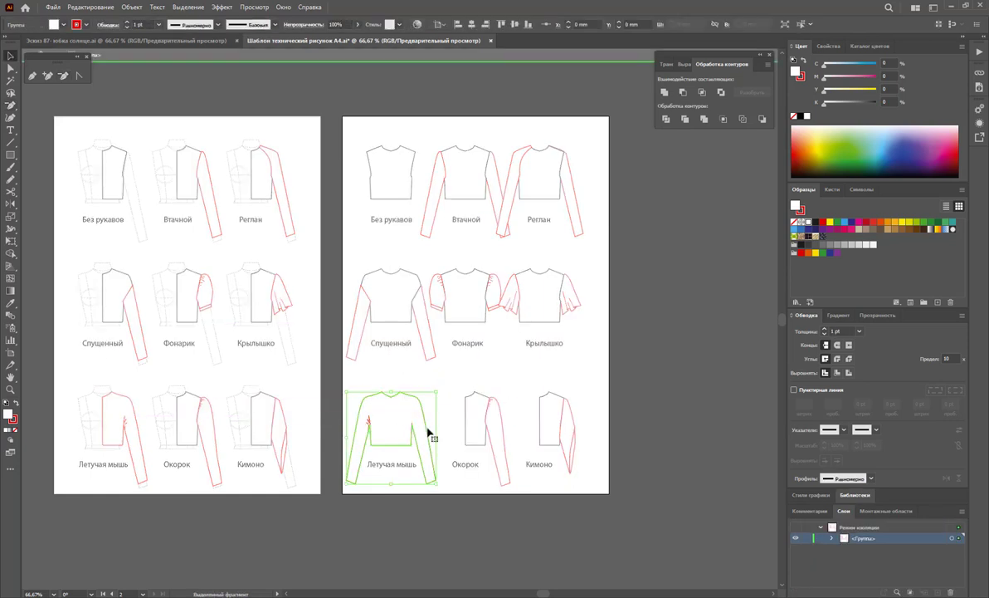
click(371, 424)
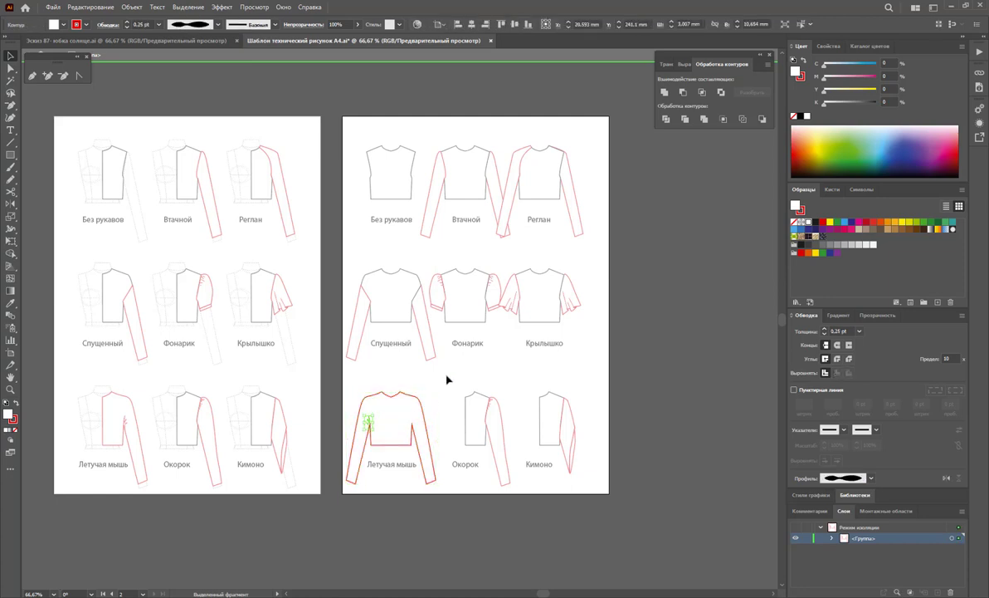
click(10, 204)
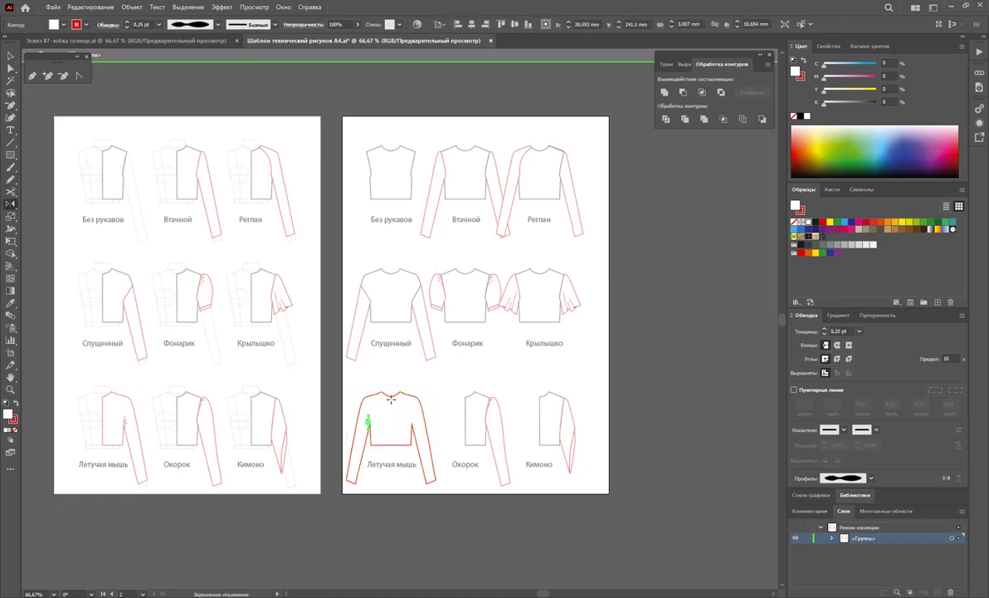
drag(369, 420, 438, 424)
click(11, 54)
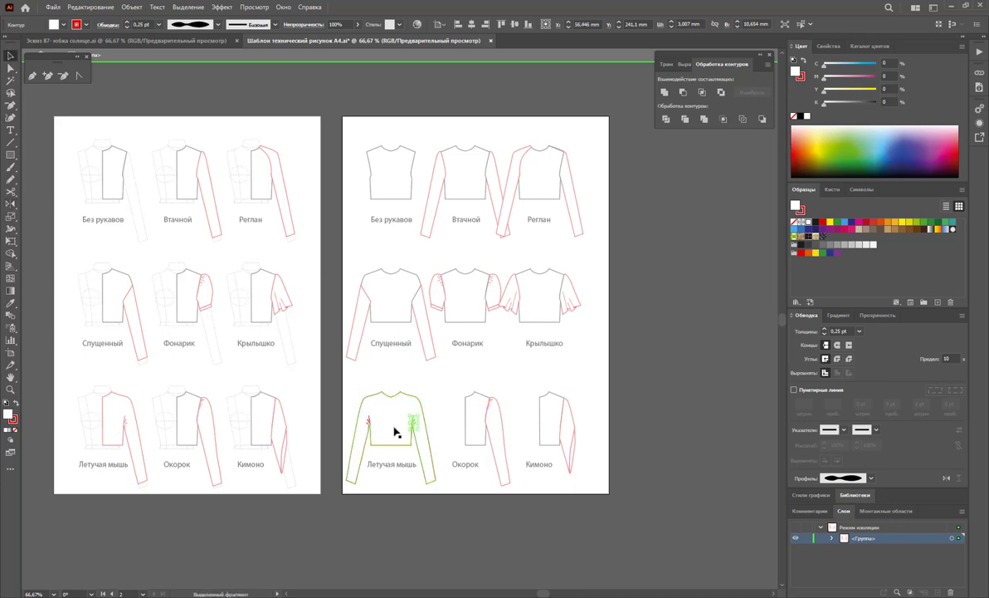
double_click(461, 399)
- Reflect-copy the Окорок sleeve to the left and unite the bodice into one outline
click(465, 401)
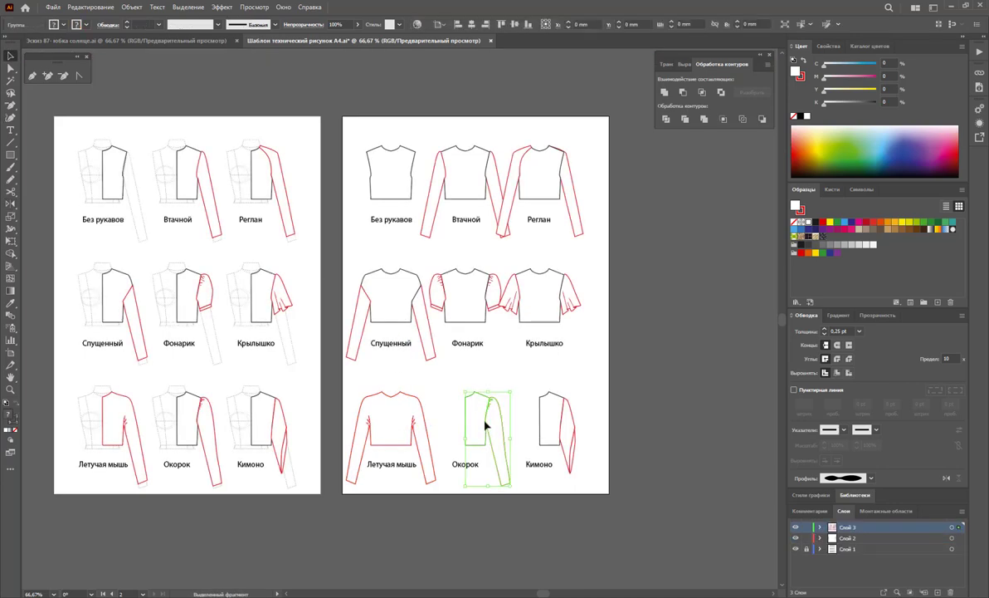
click(14, 207)
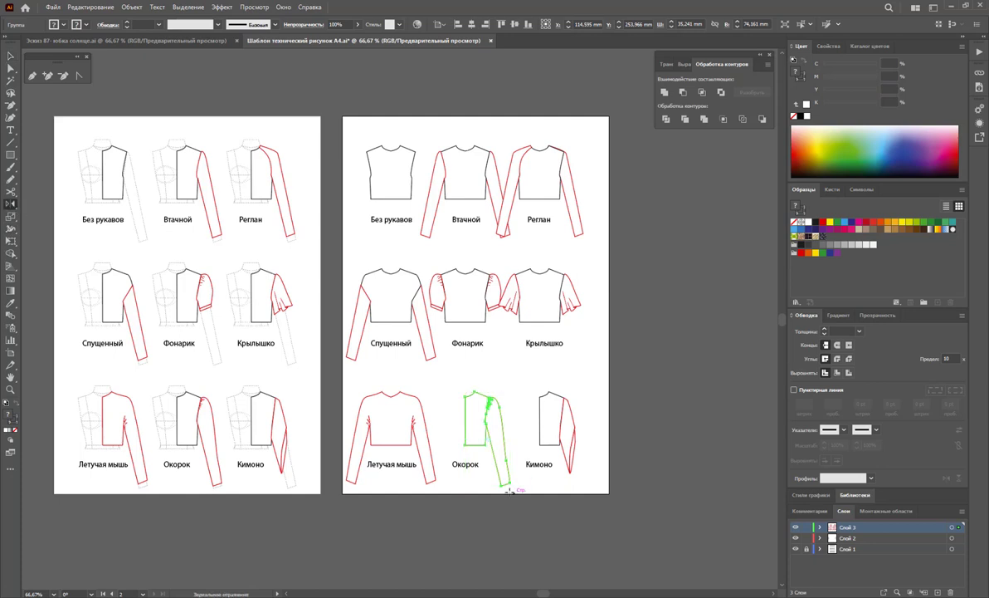
click(465, 415)
drag(485, 392, 433, 438)
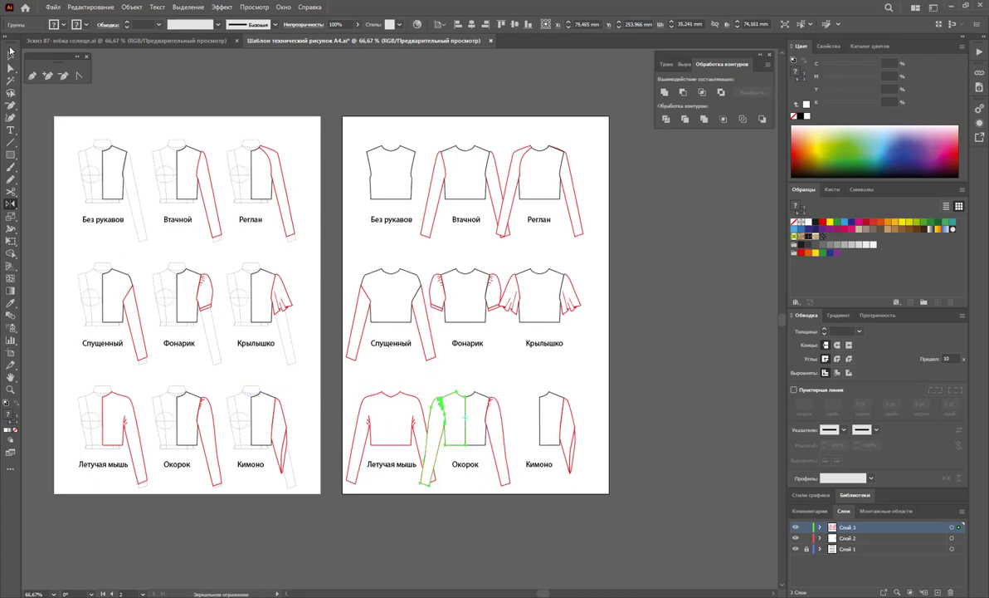
click(10, 53)
click(458, 381)
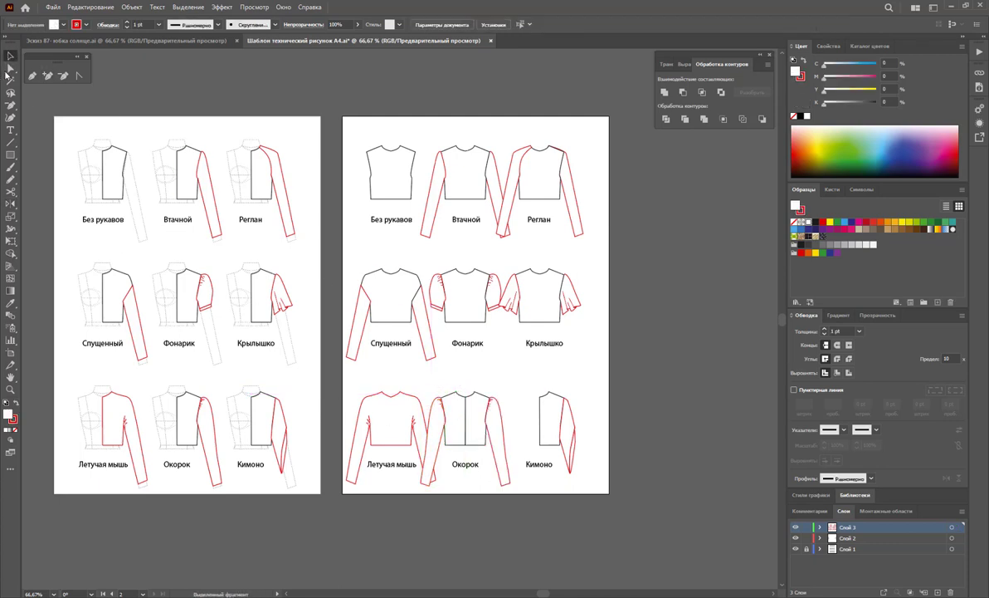
click(10, 67)
drag(431, 370, 503, 452)
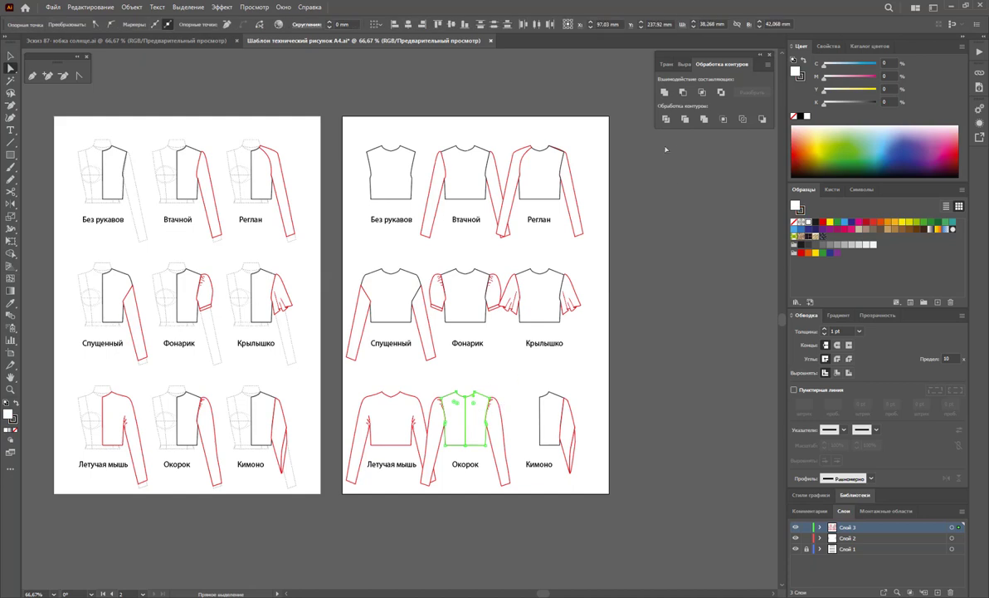
click(663, 94)
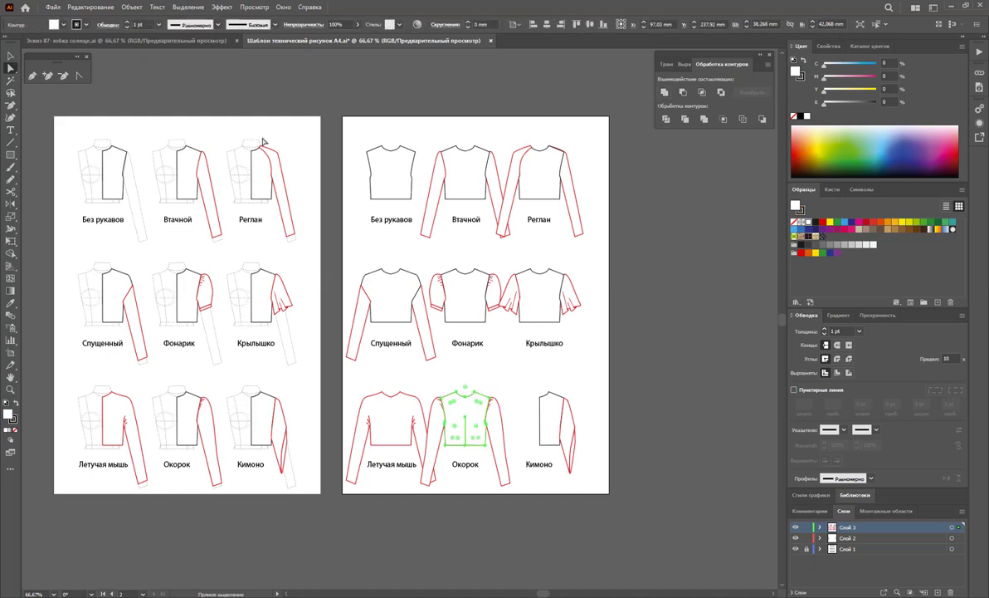
click(63, 76)
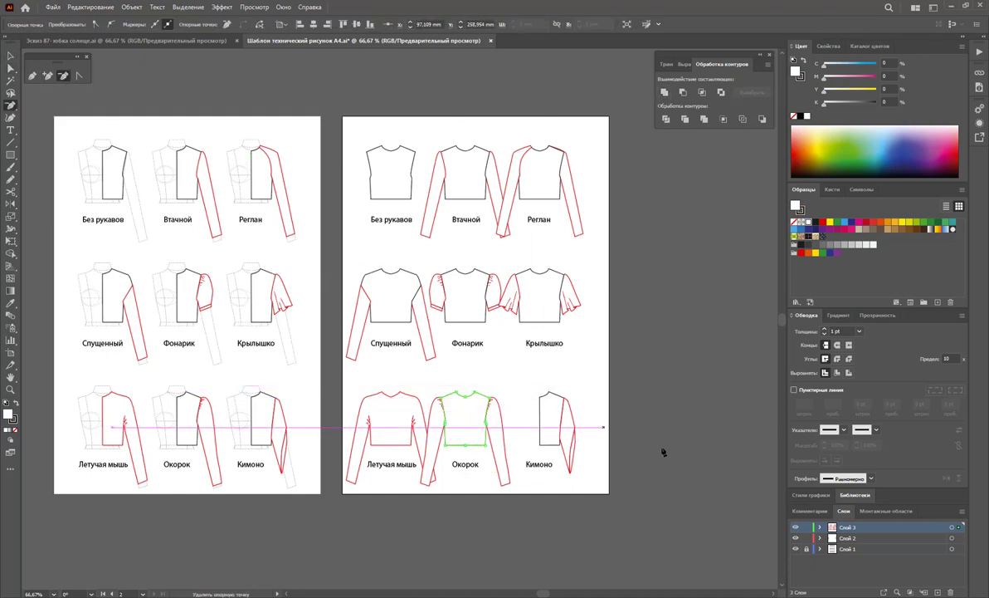
click(11, 56)
click(628, 409)
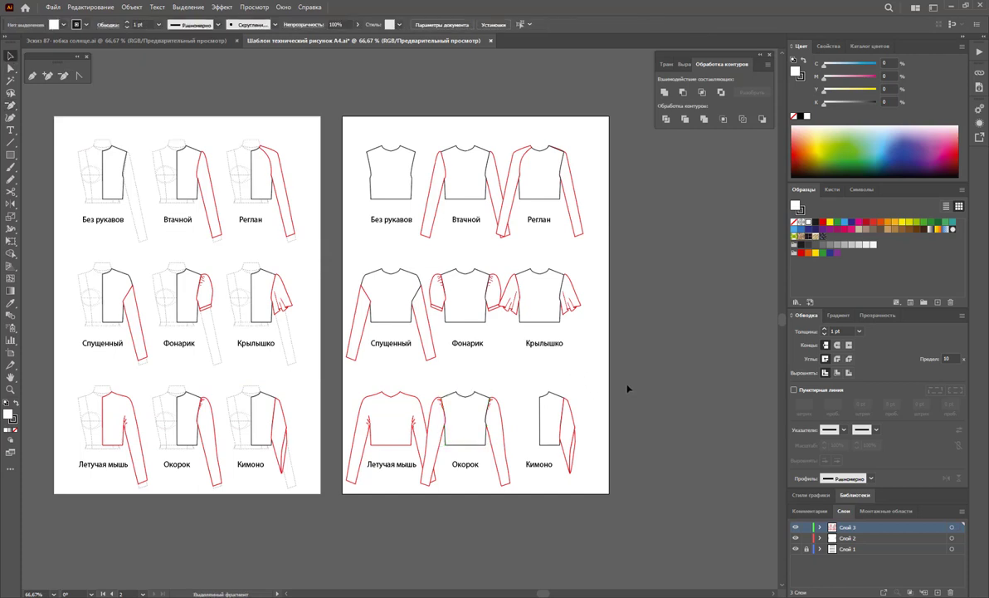
- Reflect-copy the Кимоно sleeve, unite the bodice, and delete a surplus anchor point
click(561, 420)
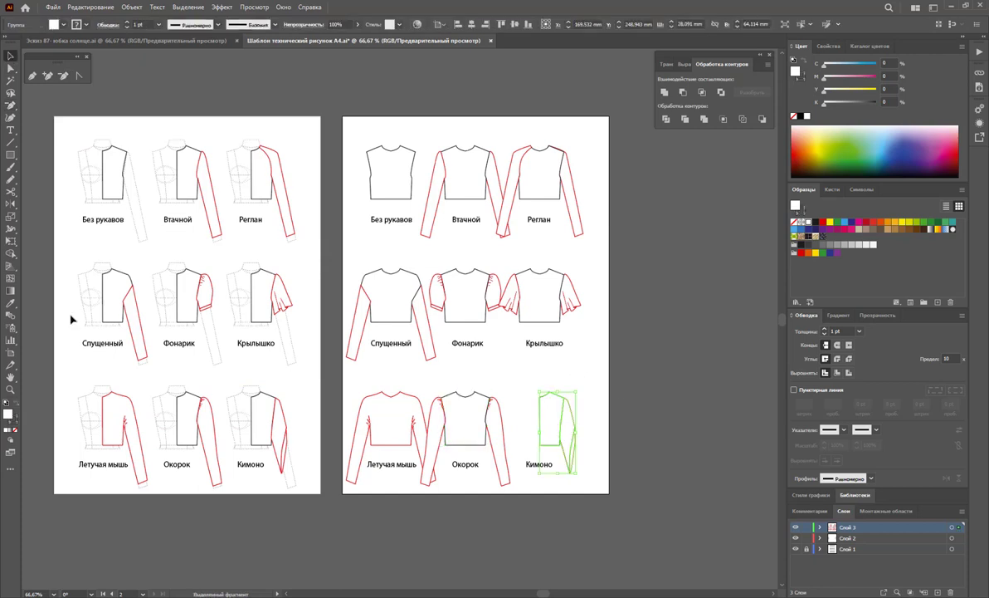
click(11, 204)
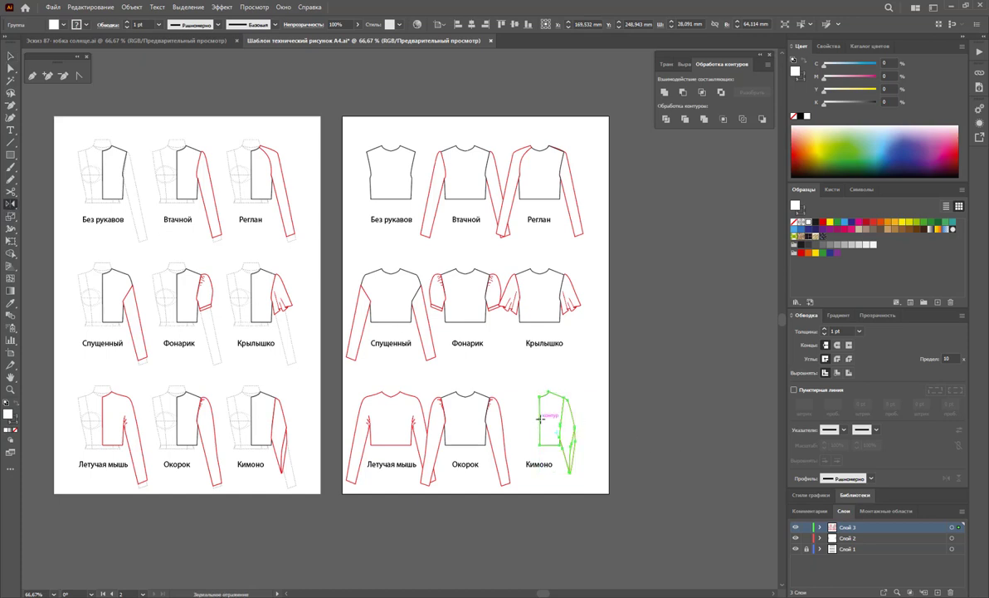
click(540, 418)
mouse_move(510, 371)
mouse_down()
mouse_move(505, 402)
mouse_move(619, 227)
mouse_up()
click(11, 68)
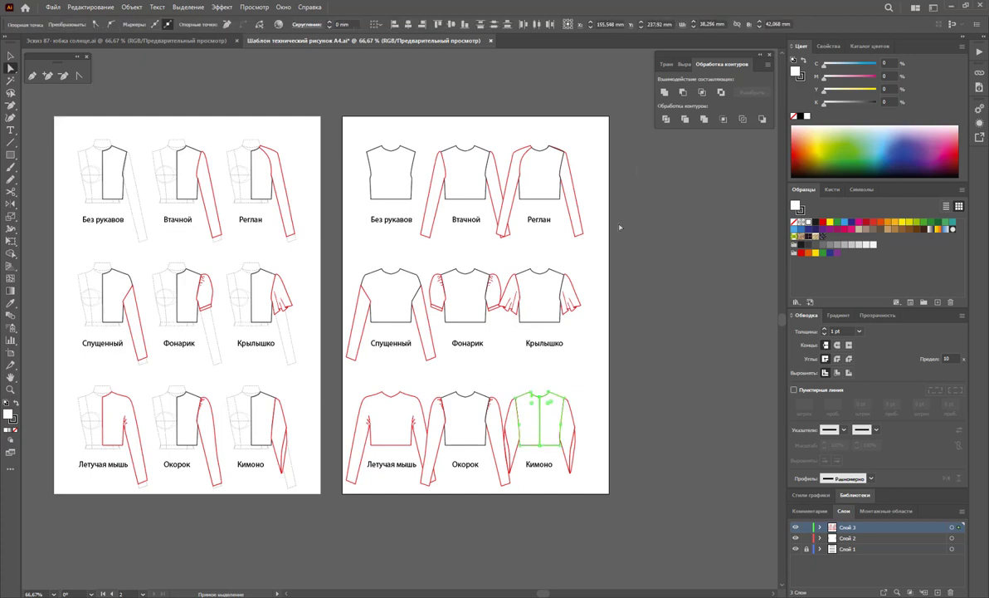
click(666, 92)
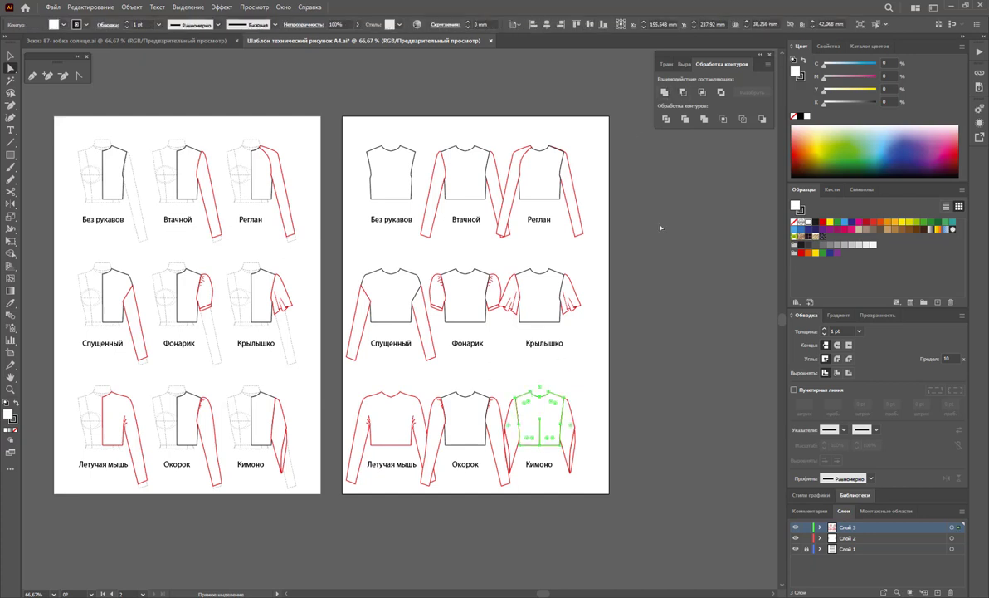
click(63, 75)
click(541, 424)
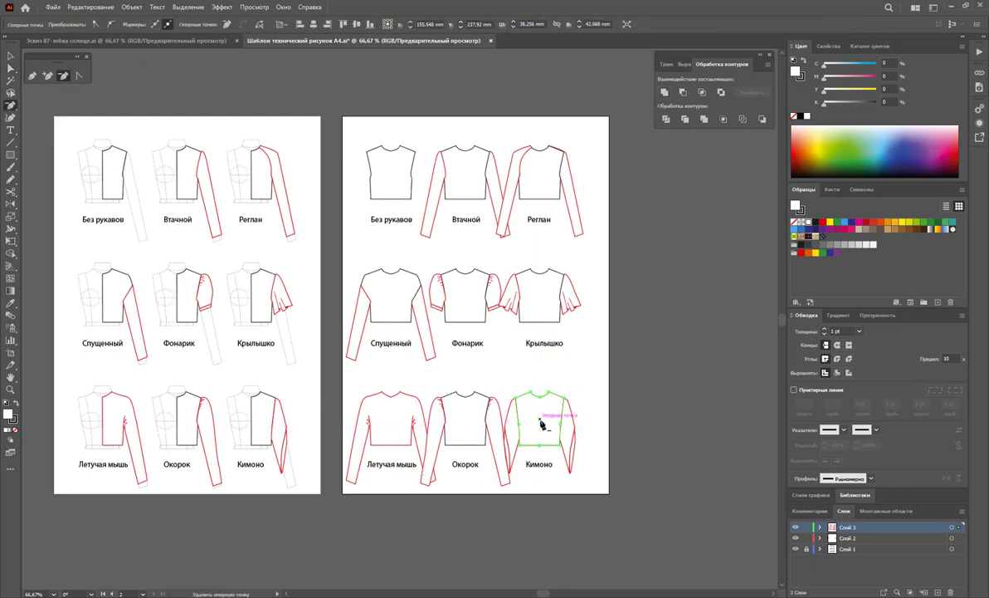
key(v)
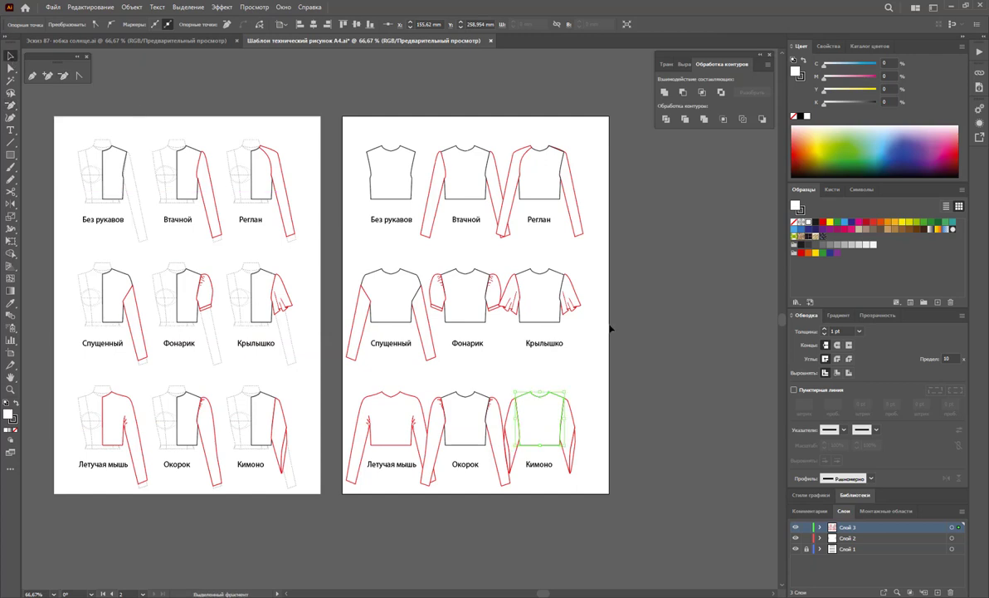
drag(566, 480, 496, 137)
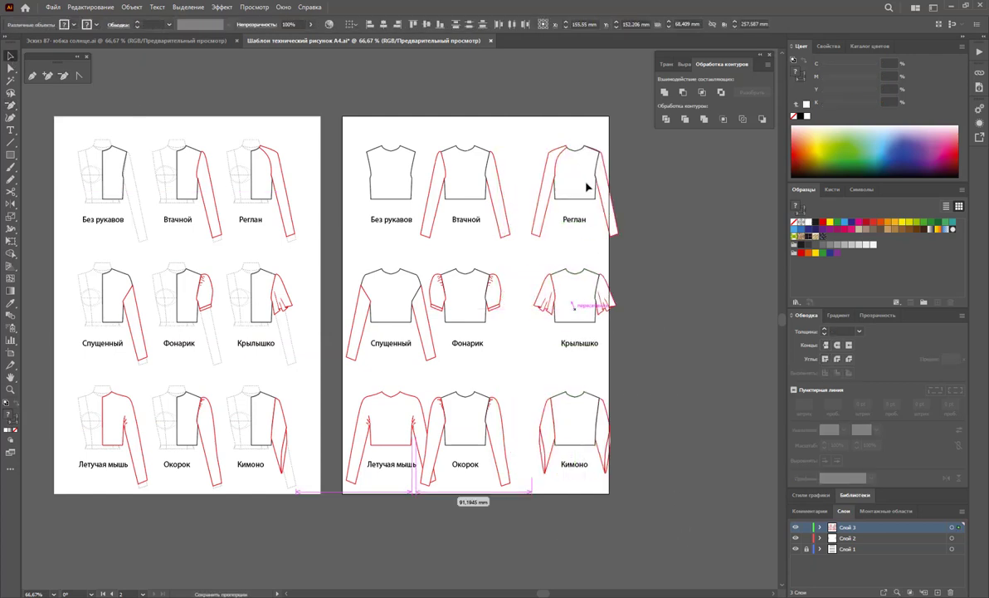
- Move the right and middle bodice columns further right for even spacing
drag(535, 193, 589, 193)
mouse_move(528, 131)
mouse_down()
mouse_move(461, 433)
mouse_move(461, 489)
mouse_up()
drag(468, 318, 495, 318)
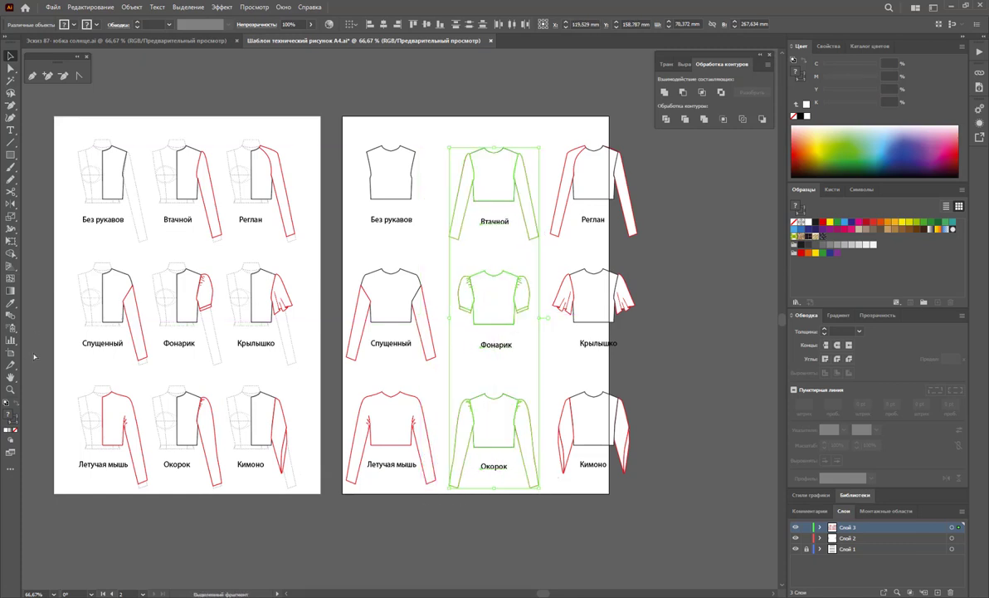
mouse_move(471, 194)
mouse_down()
mouse_move(504, 193)
mouse_move(495, 195)
mouse_up()
- Widen the second artboard to about 245.691 mm with the Artboard tool
click(10, 352)
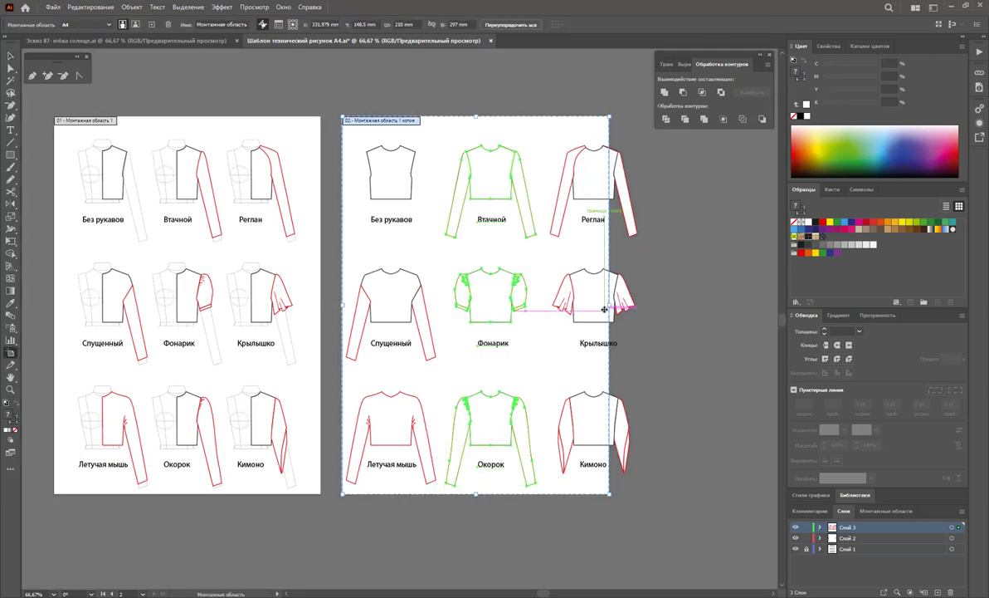
drag(606, 307, 653, 306)
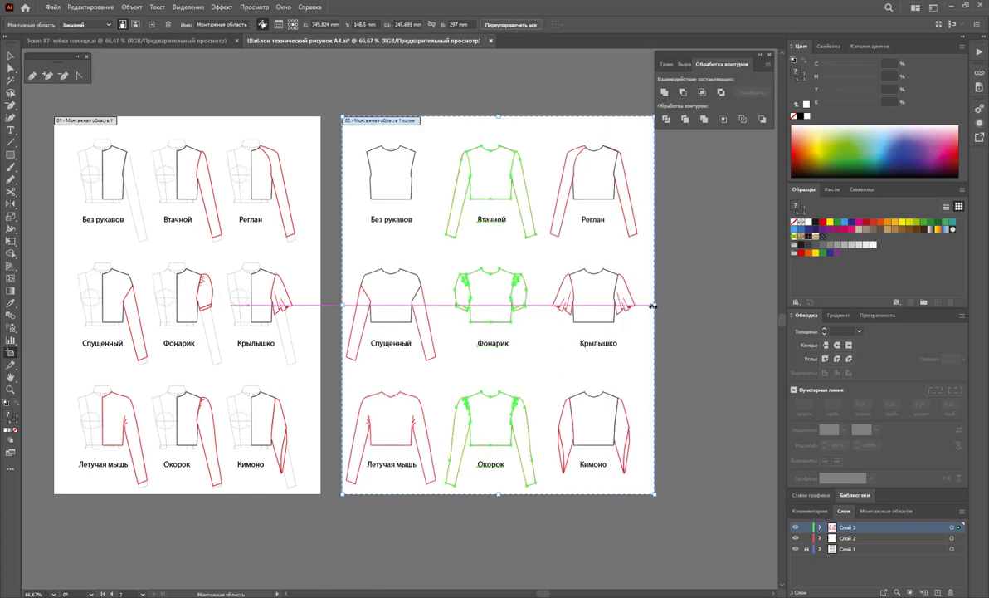
click(11, 56)
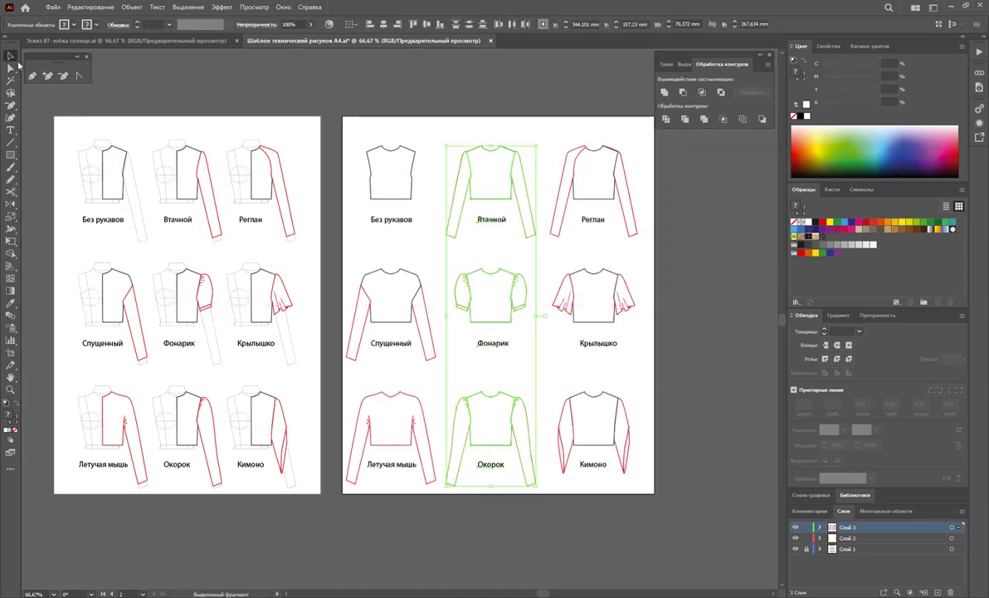
click(270, 91)
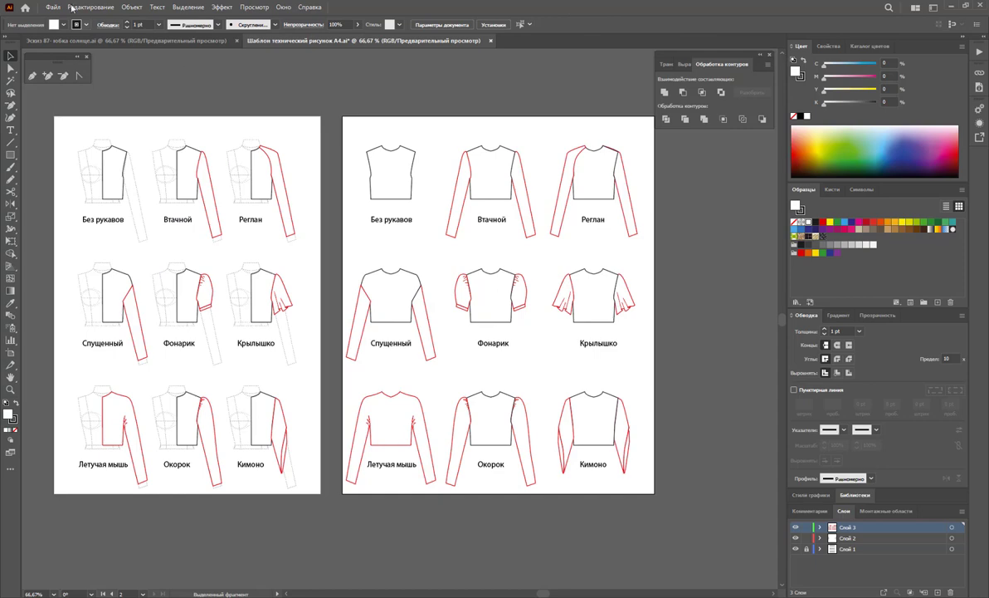
- Nudge all bodices on the second artboard right to centre them
drag(344, 131, 644, 500)
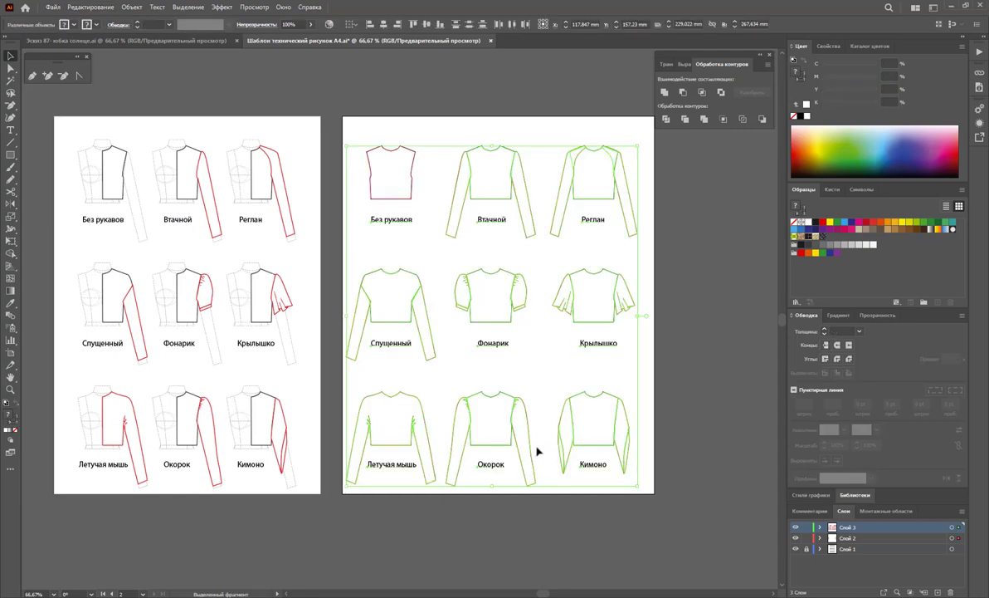
drag(511, 433, 515, 433)
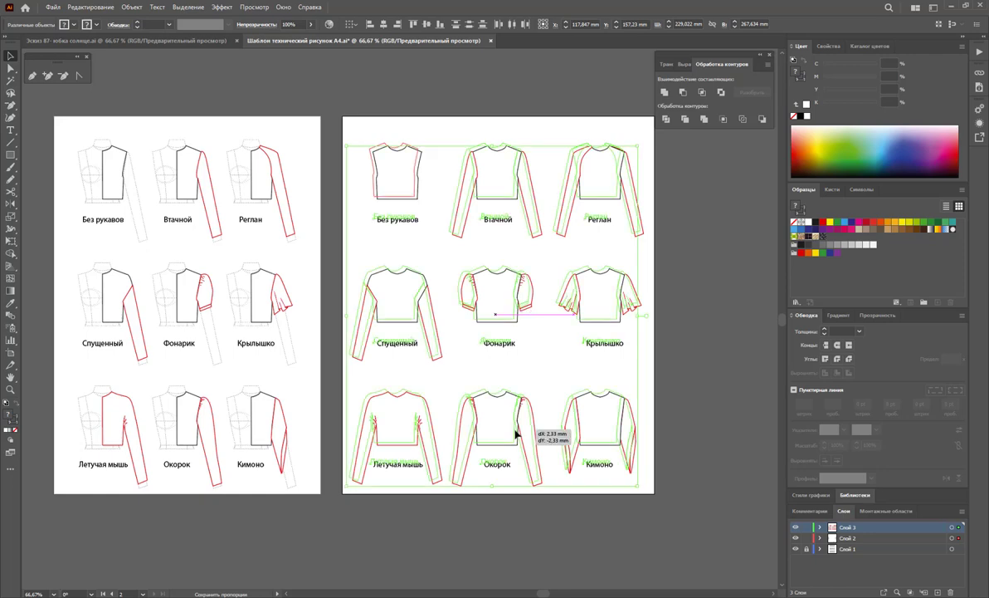
drag(538, 557, 532, 543)
click(532, 543)
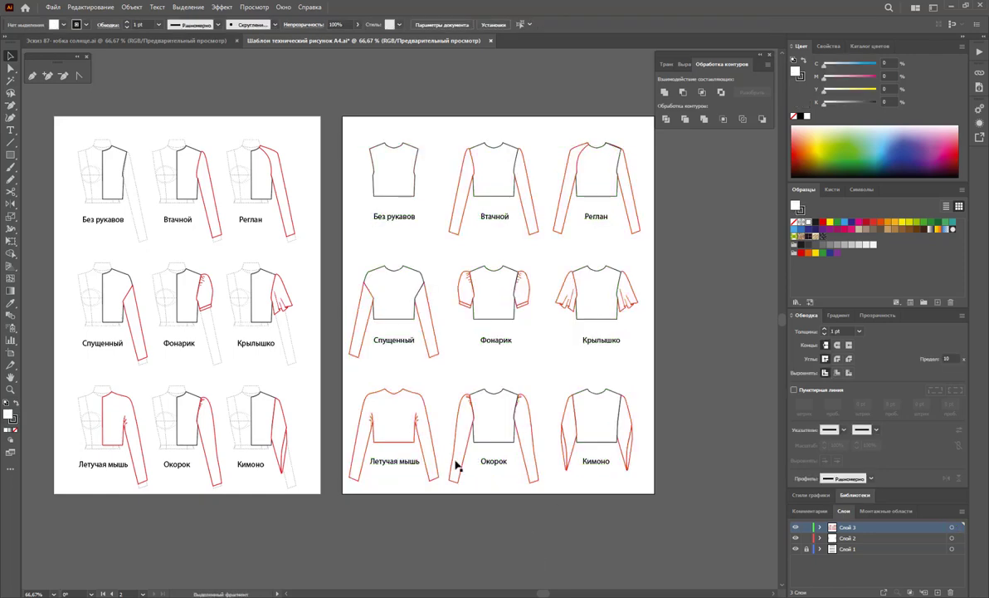
key(ctrl+z)
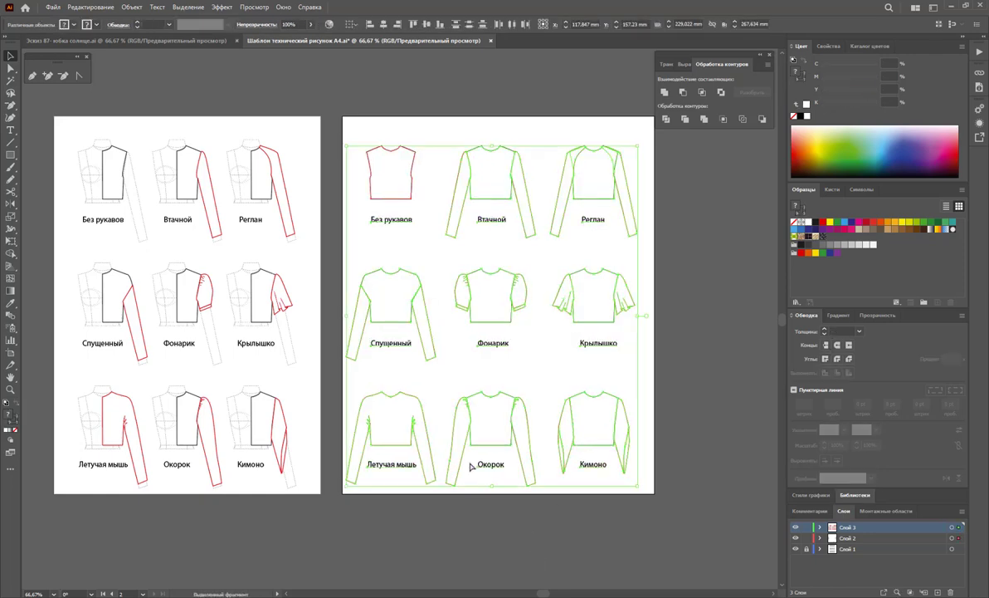
key(Right)
key(Right)
key(Right)
key(Right)
key(Right)
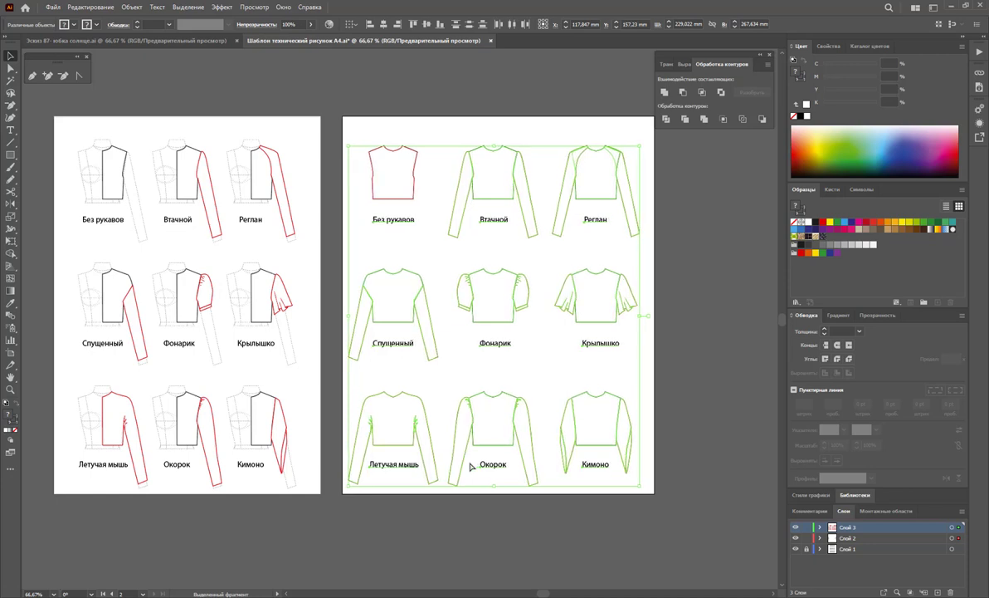
key(Right)
key(Right)
key(Right)
key(Right)
key(Right)
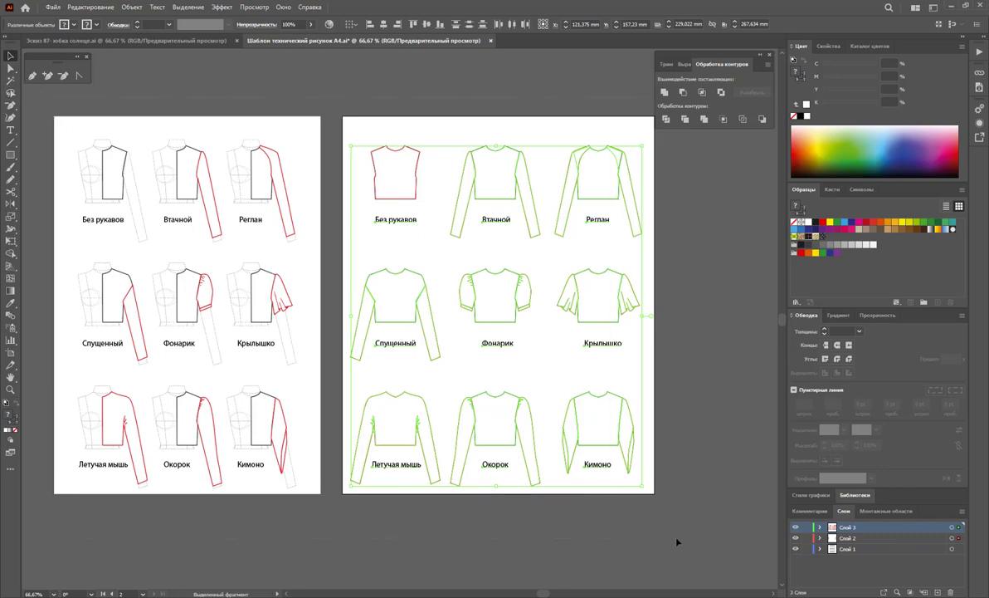
- Select all artwork on both artboards and nudge it slightly upward
key(ctrl+a)
key(Up)
key(Up)
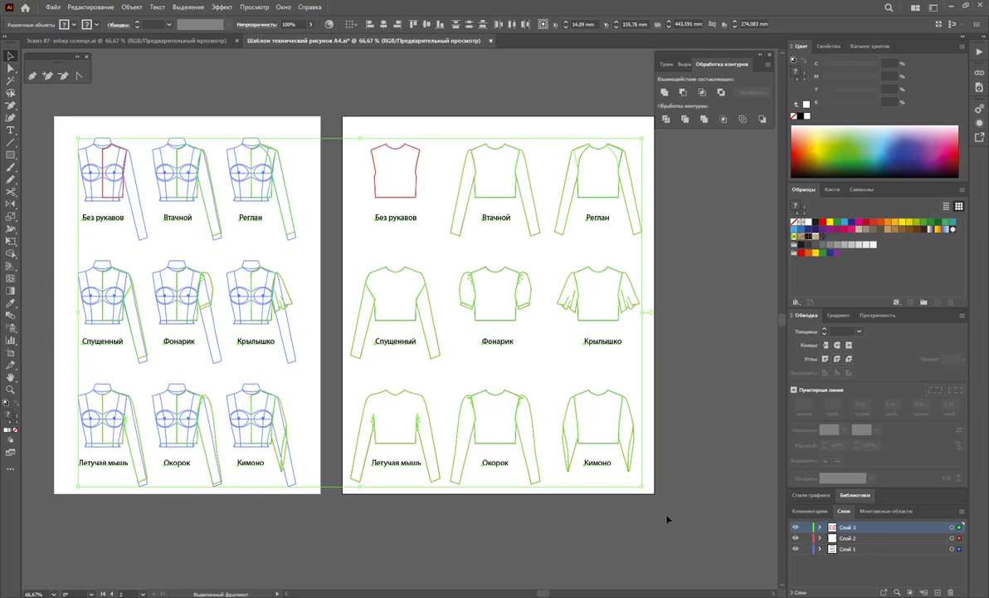
key(Up)
key(Up)
key(Up)
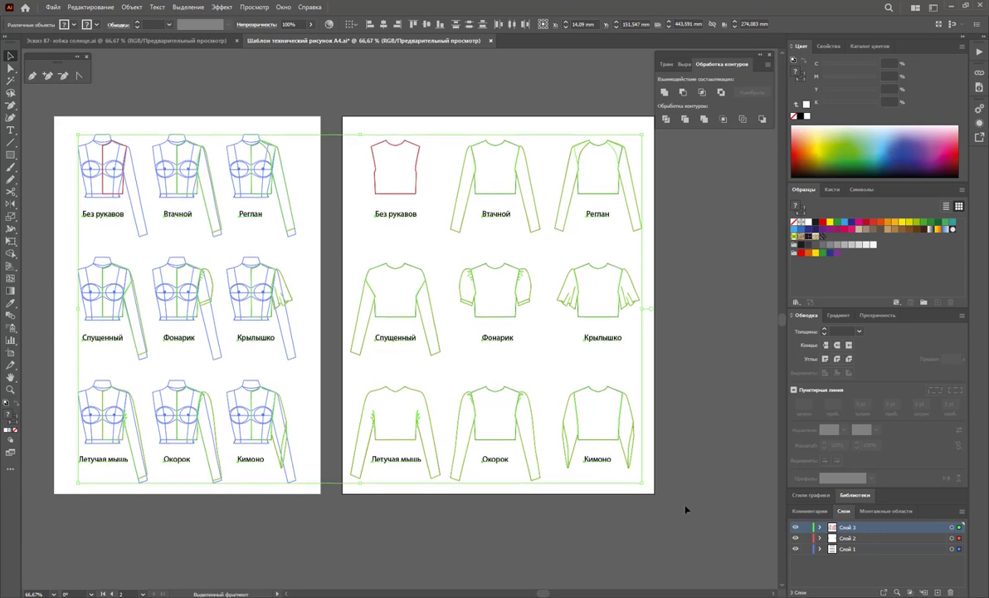
click(639, 535)
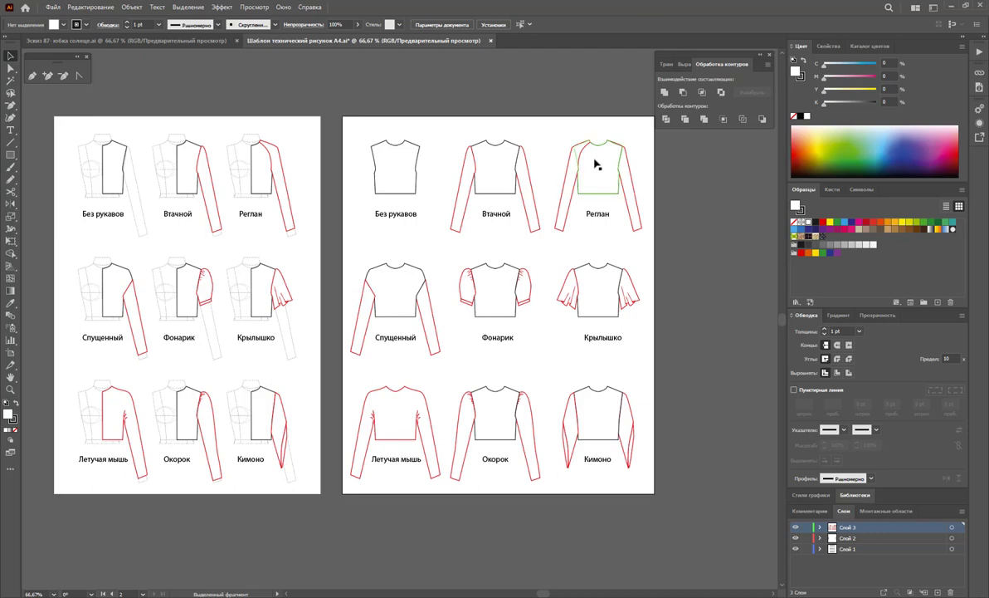
- Send the Реглан right sleeve behind the torso using Монтаж > На задний план
click(608, 181)
double_click(608, 181)
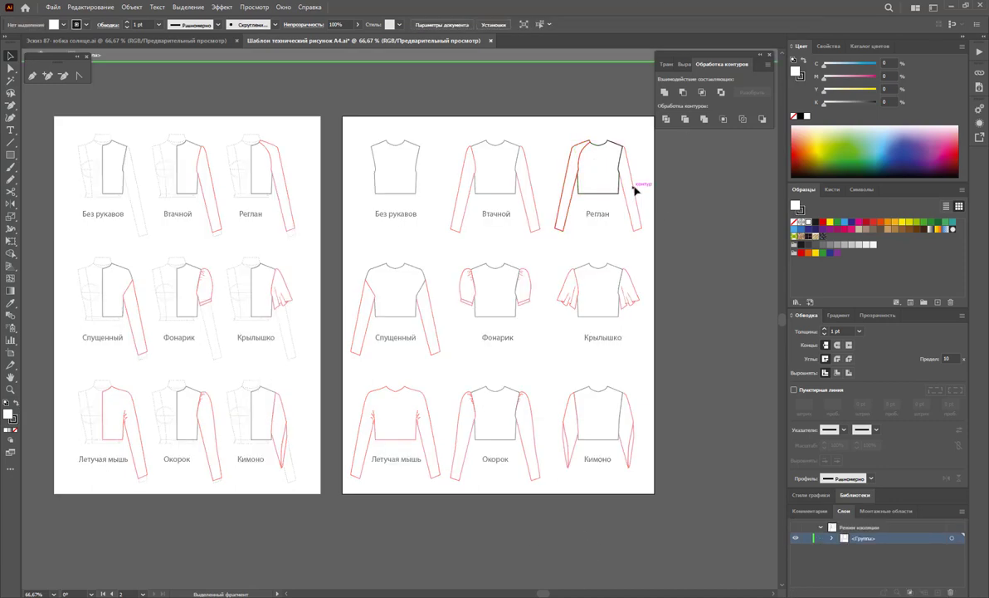
double_click(599, 169)
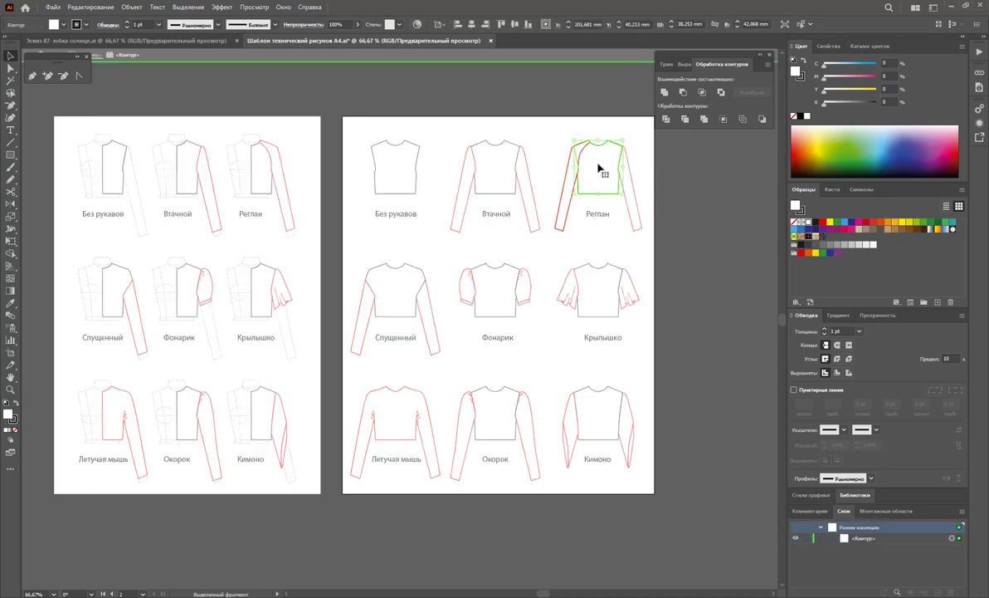
click(641, 164)
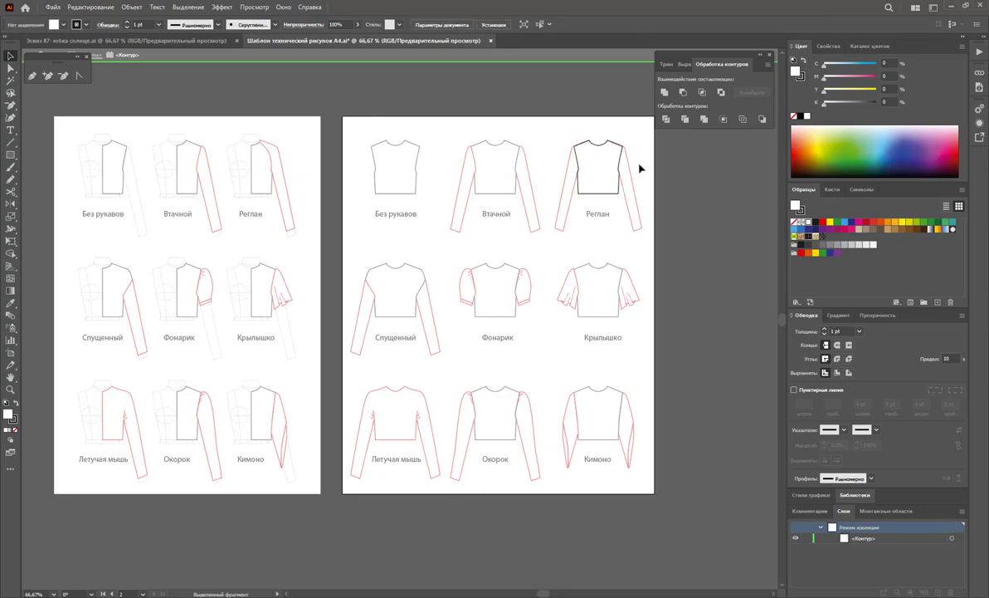
double_click(650, 181)
click(631, 199)
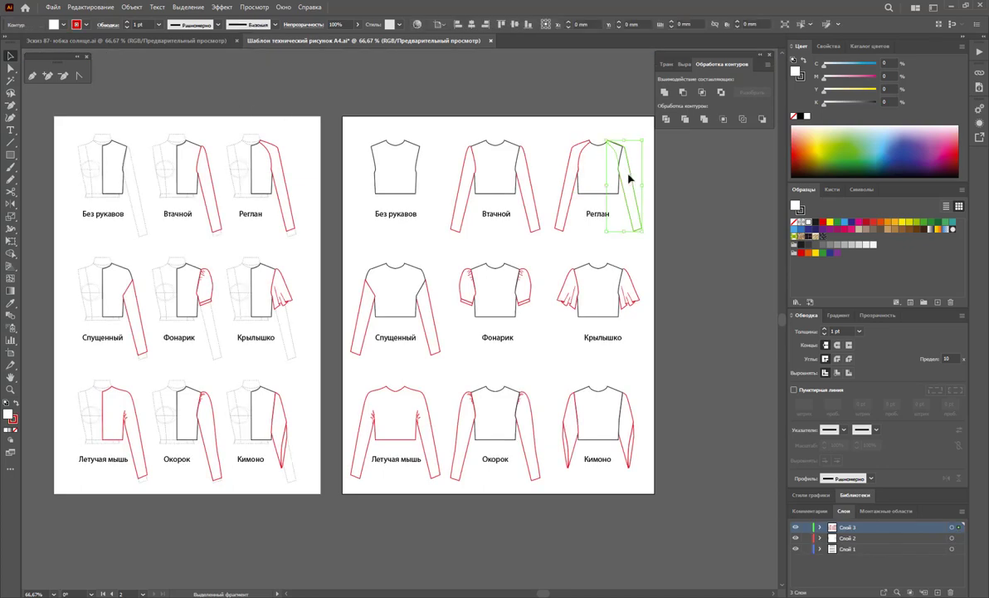
right_click(633, 176)
click(809, 362)
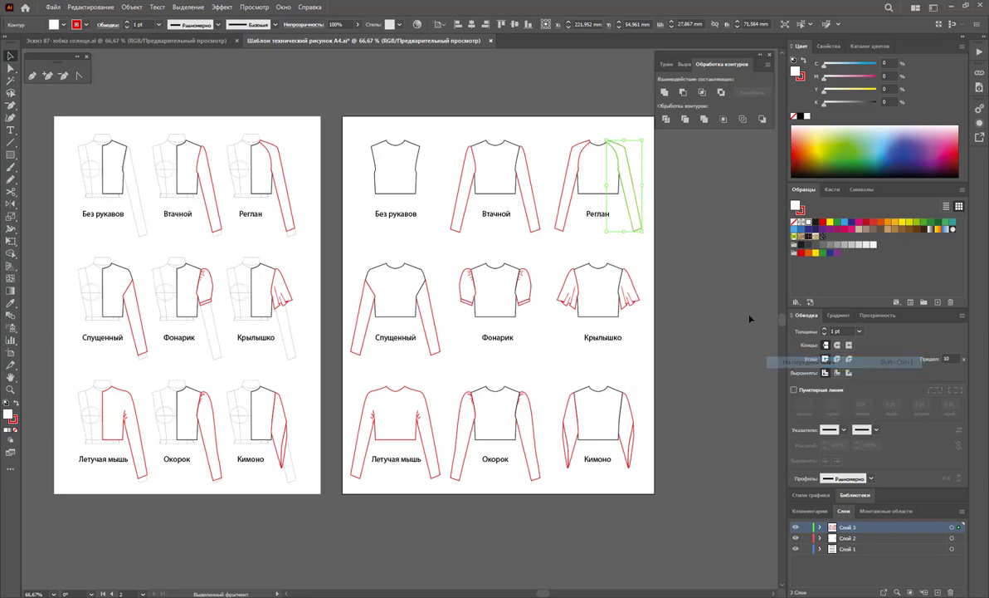
click(741, 309)
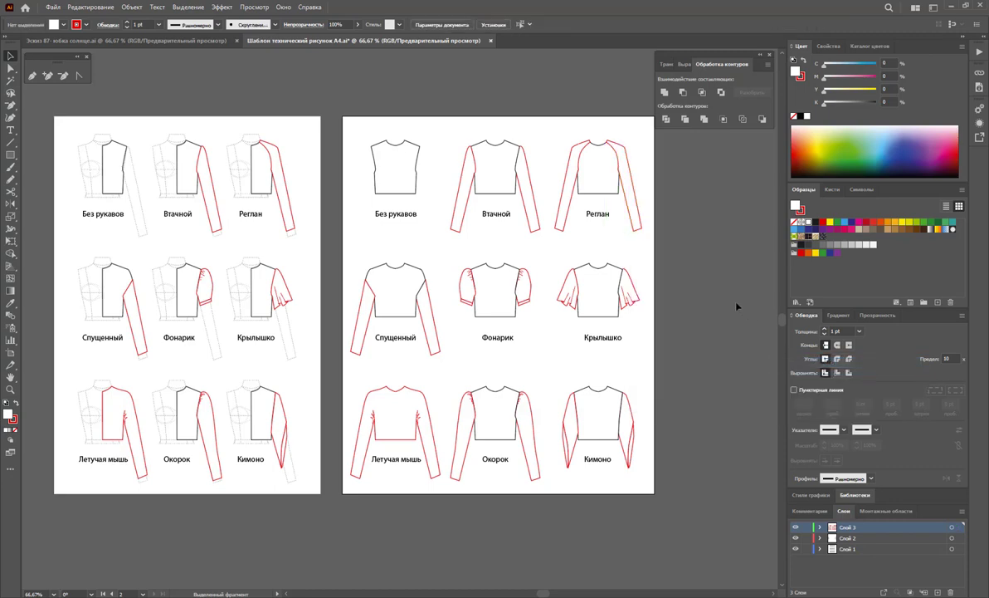